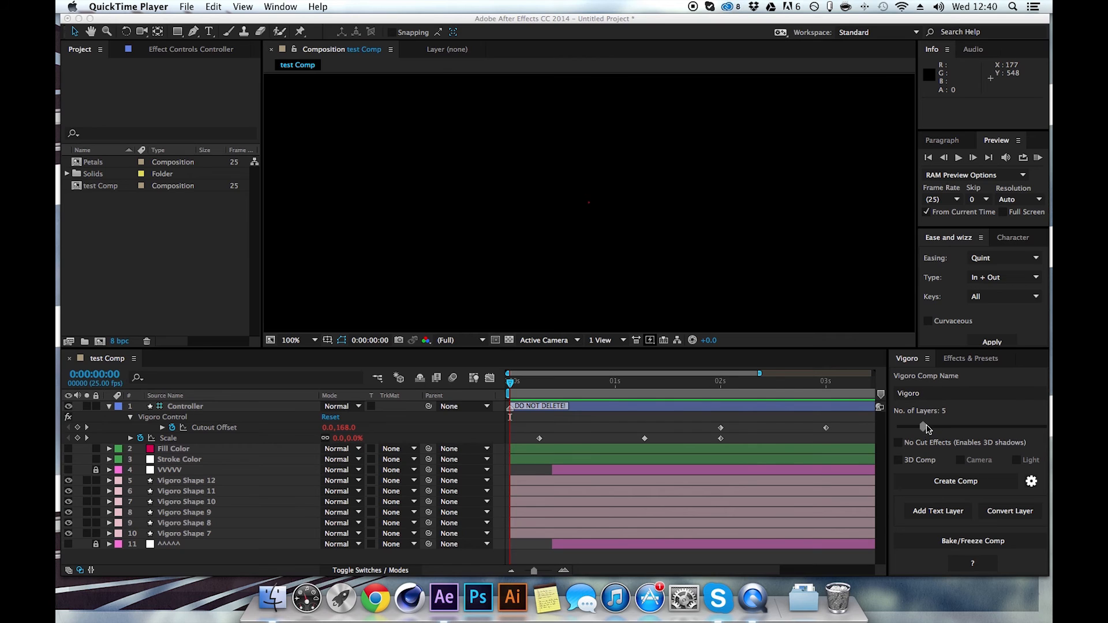
Step: Create a new Vigoro composition named Petals with a single layer
click(929, 398)
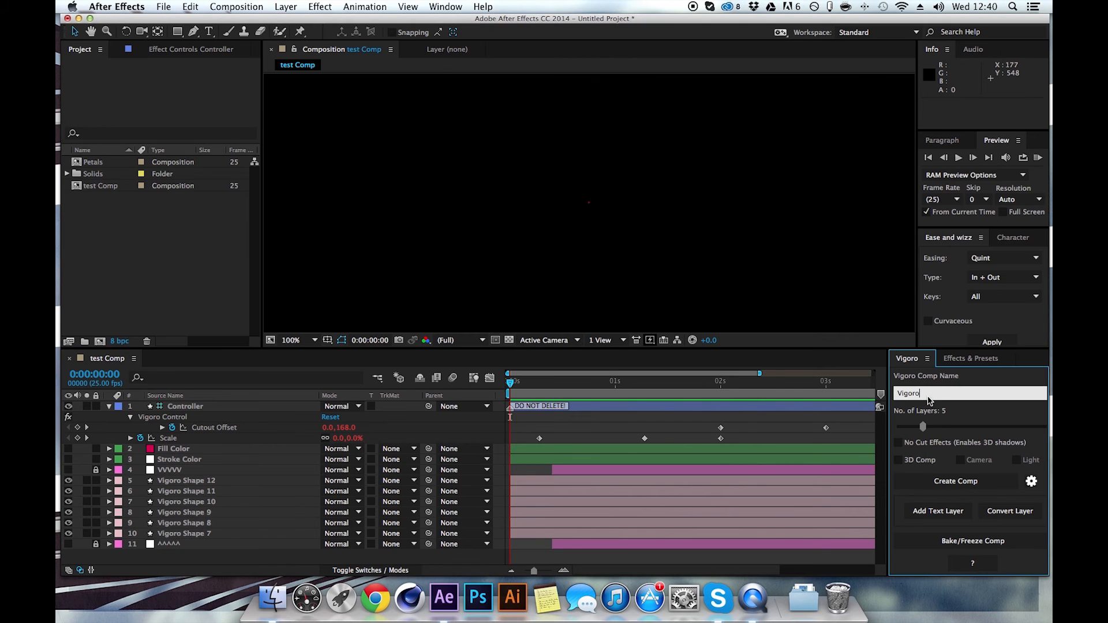
text(Petals)
click(928, 408)
drag(924, 424, 897, 426)
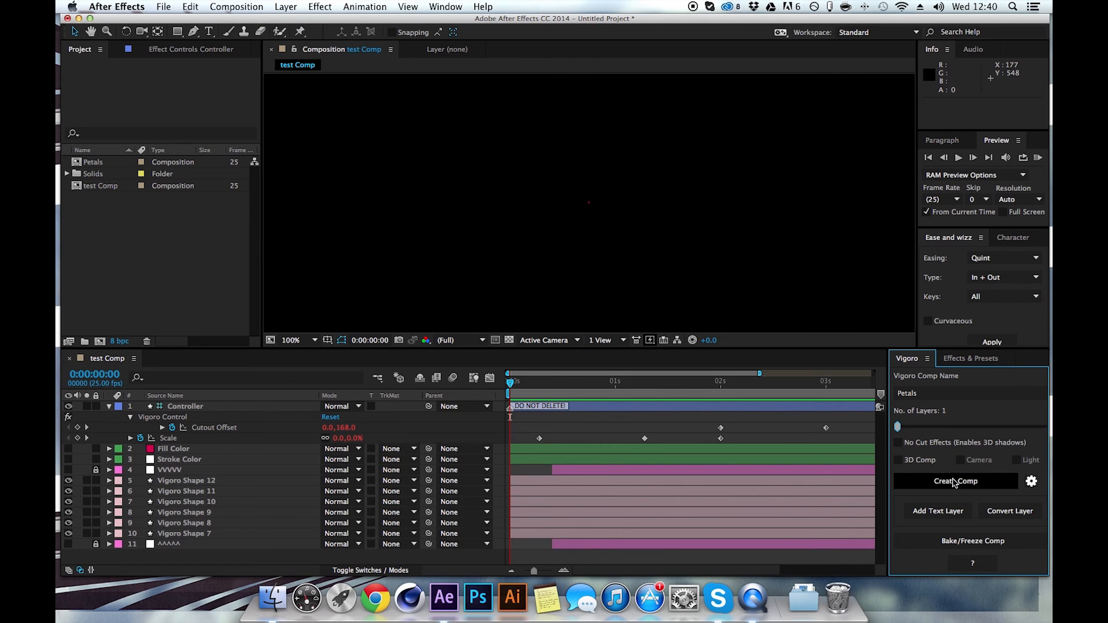
click(1031, 481)
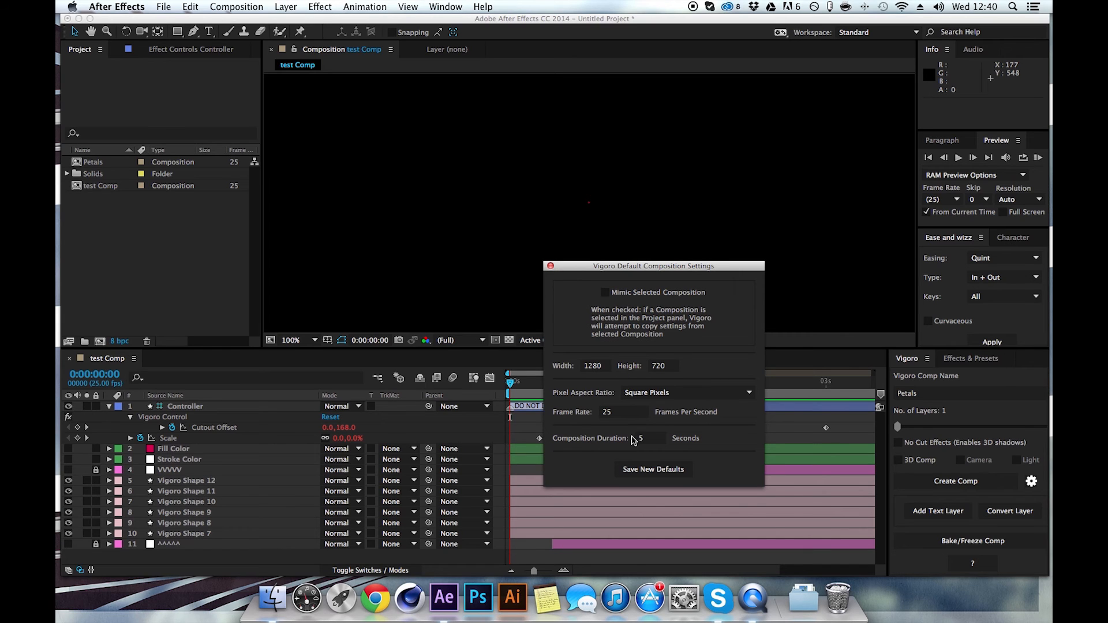
click(550, 266)
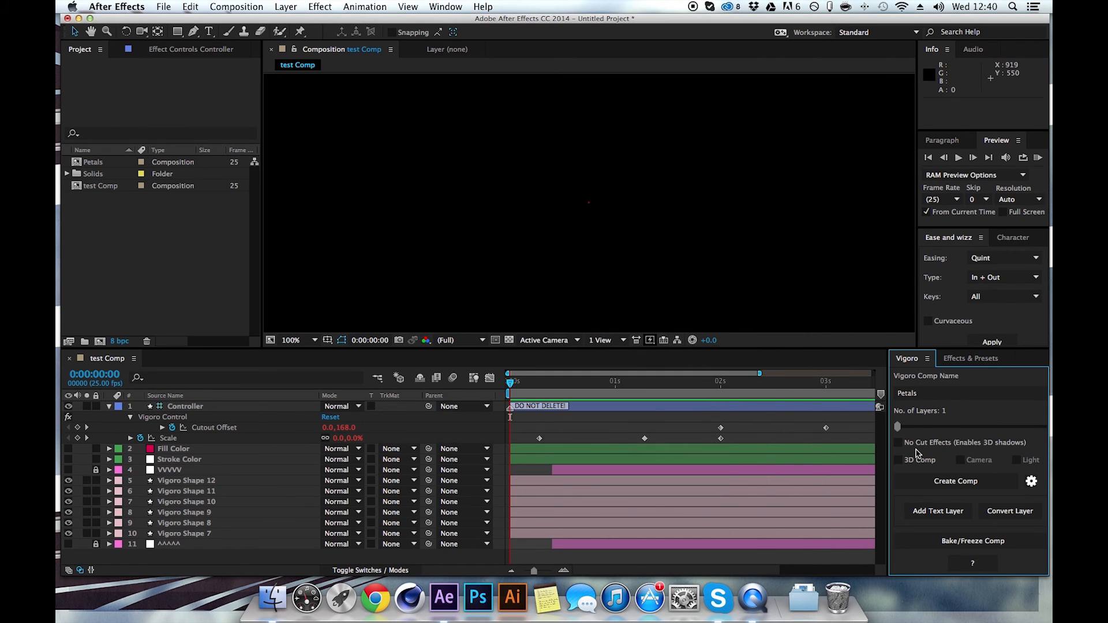
click(946, 481)
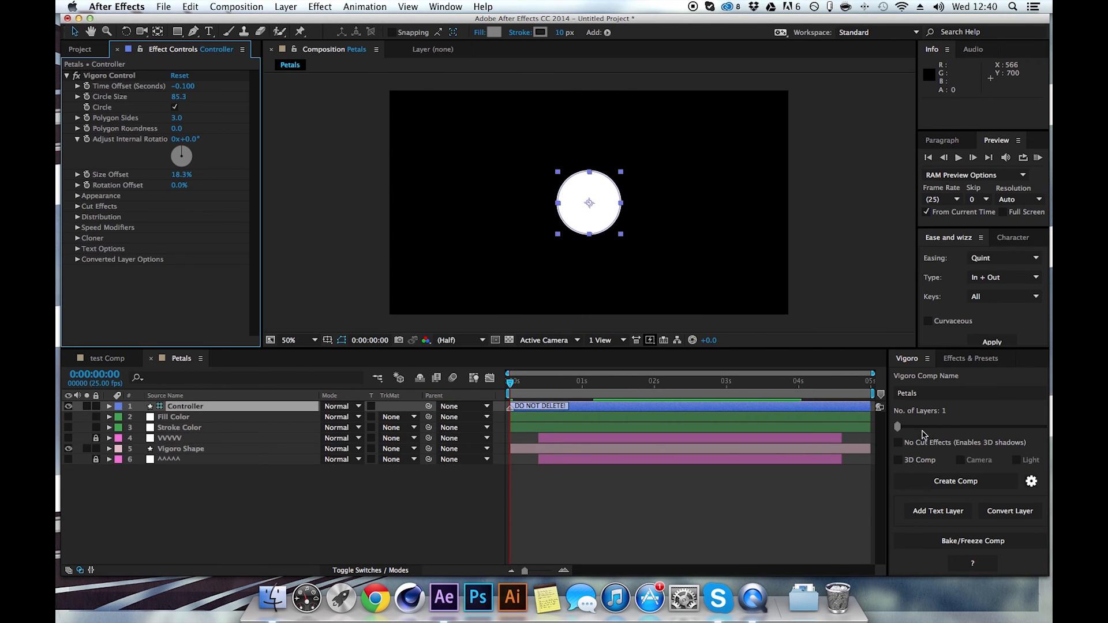
Step: On the Controller layer's Vigoro Control, turn off Circle and set Polygon Roundness to 90
click(190, 450)
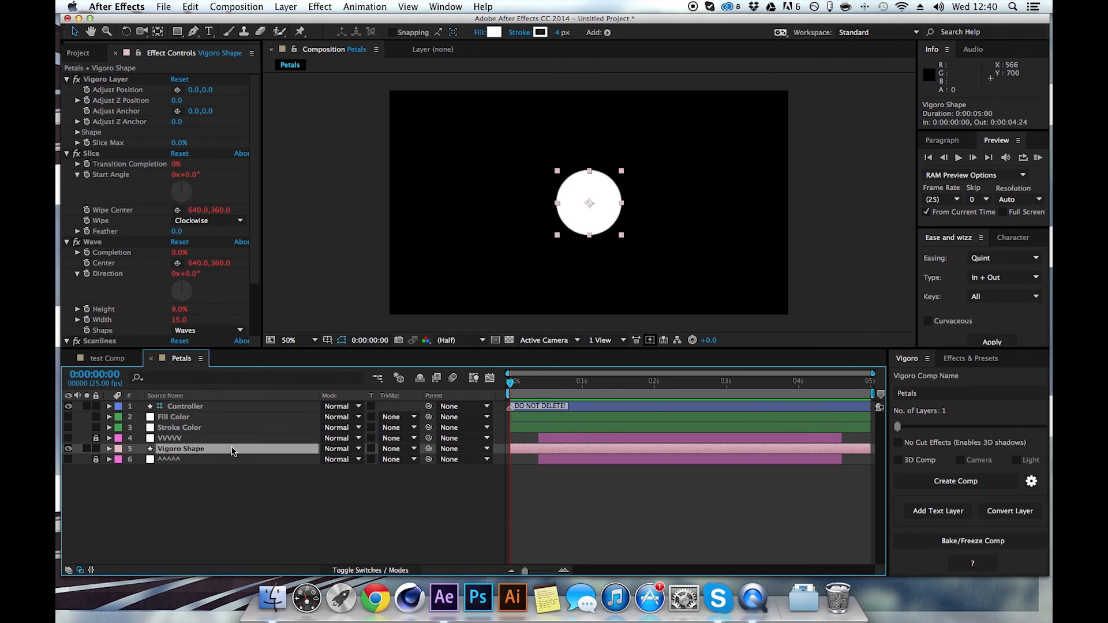
key(slash)
click(176, 406)
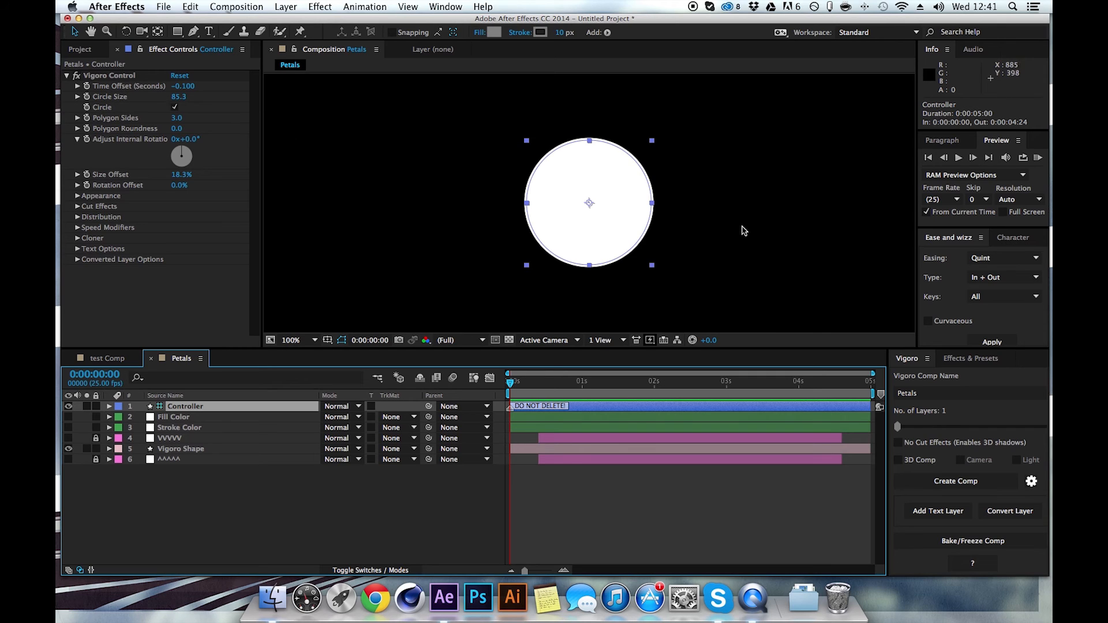
key(comma)
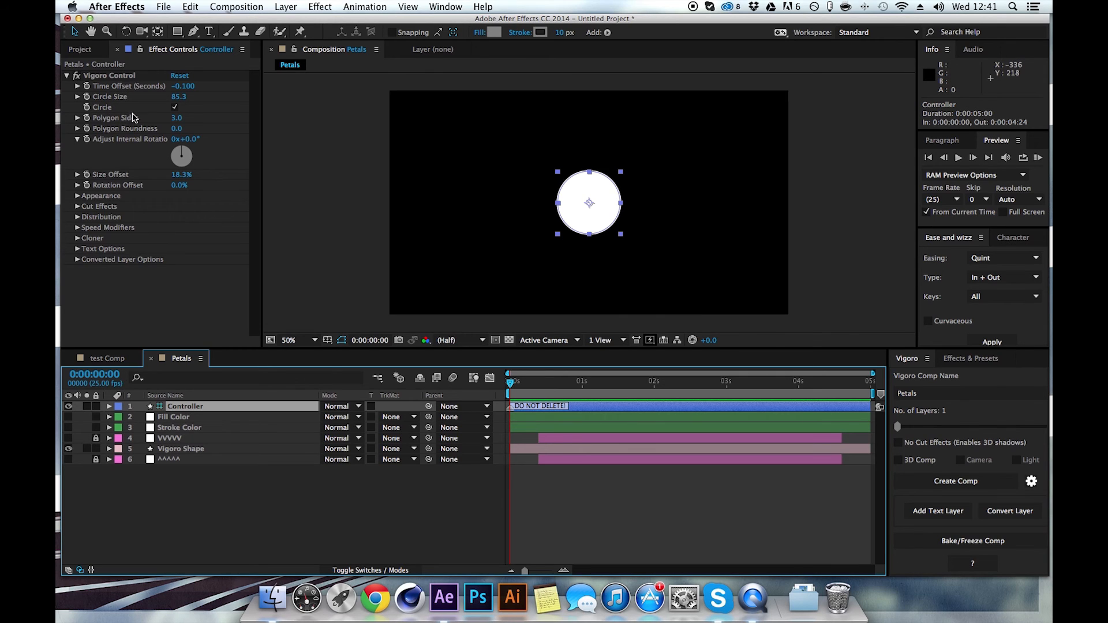
click(175, 108)
key(period)
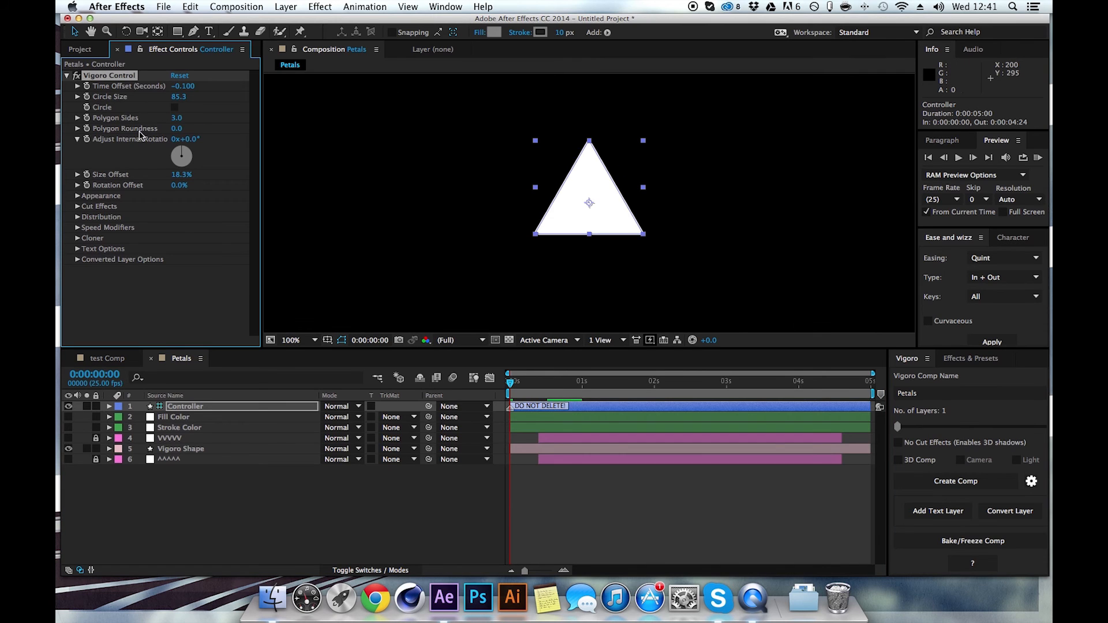
drag(176, 123, 237, 143)
click(182, 131)
text(90)
key(Return)
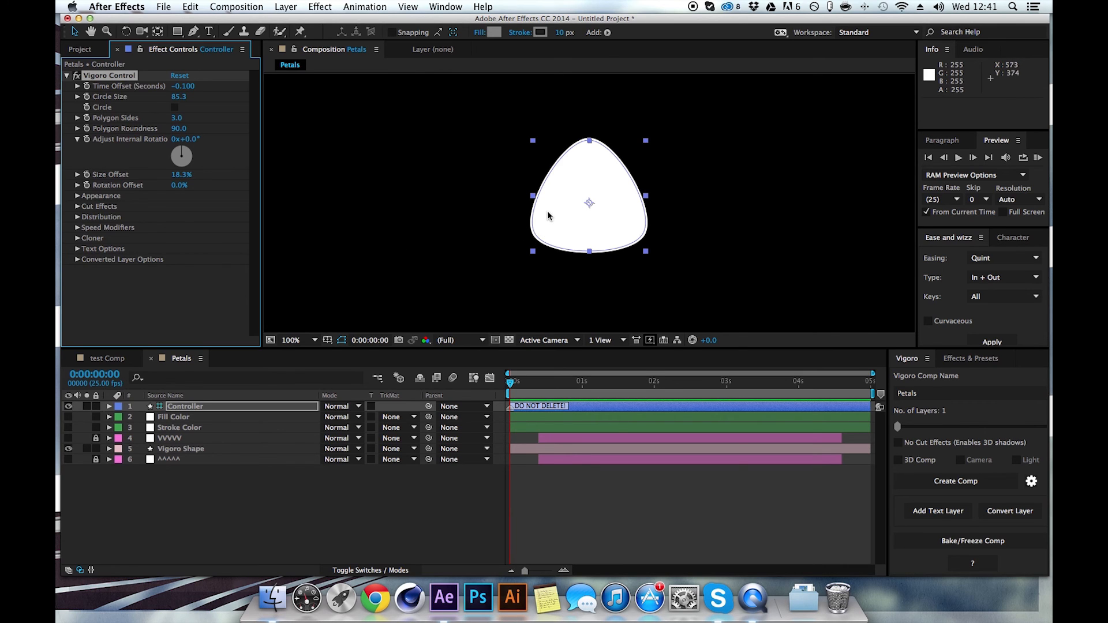
Step: Try narrowing the Controller layer's horizontal scale to about 65%, and restore its scale to 100%
mouse_move(645, 196)
mouse_down()
mouse_move(620, 199)
mouse_move(640, 196)
mouse_up()
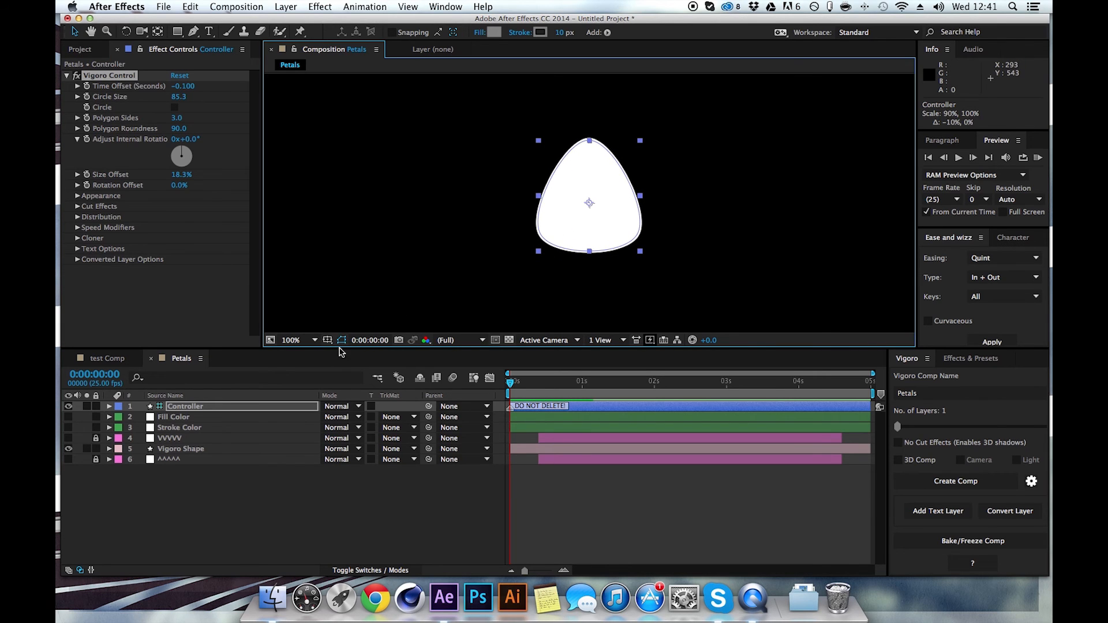
key(s)
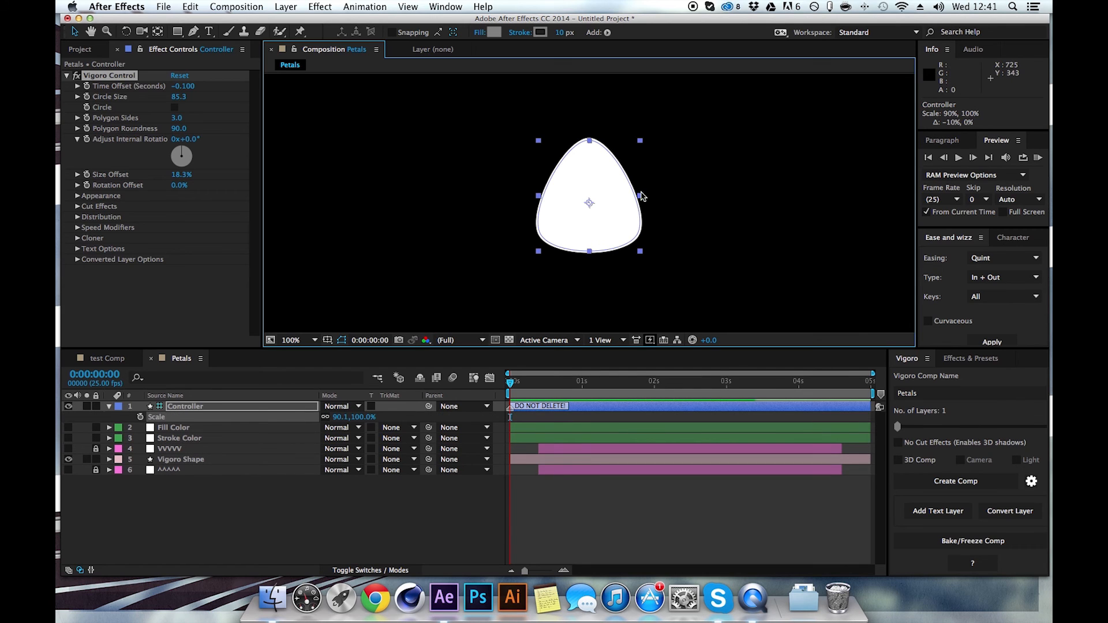
drag(640, 196, 626, 196)
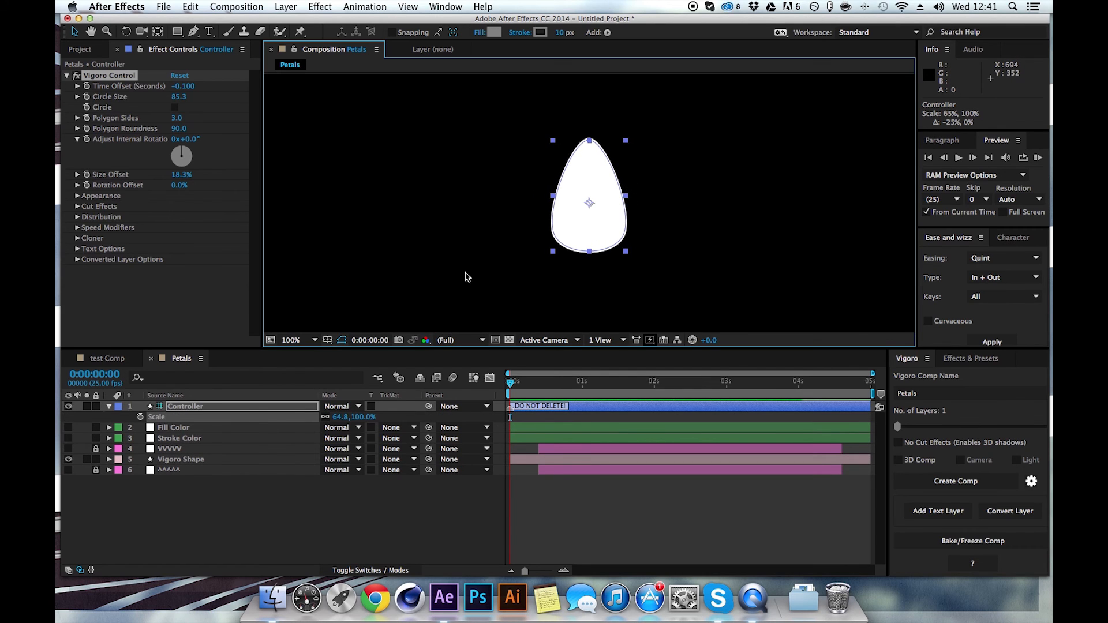
click(324, 420)
click(341, 418)
text(100)
key(Return)
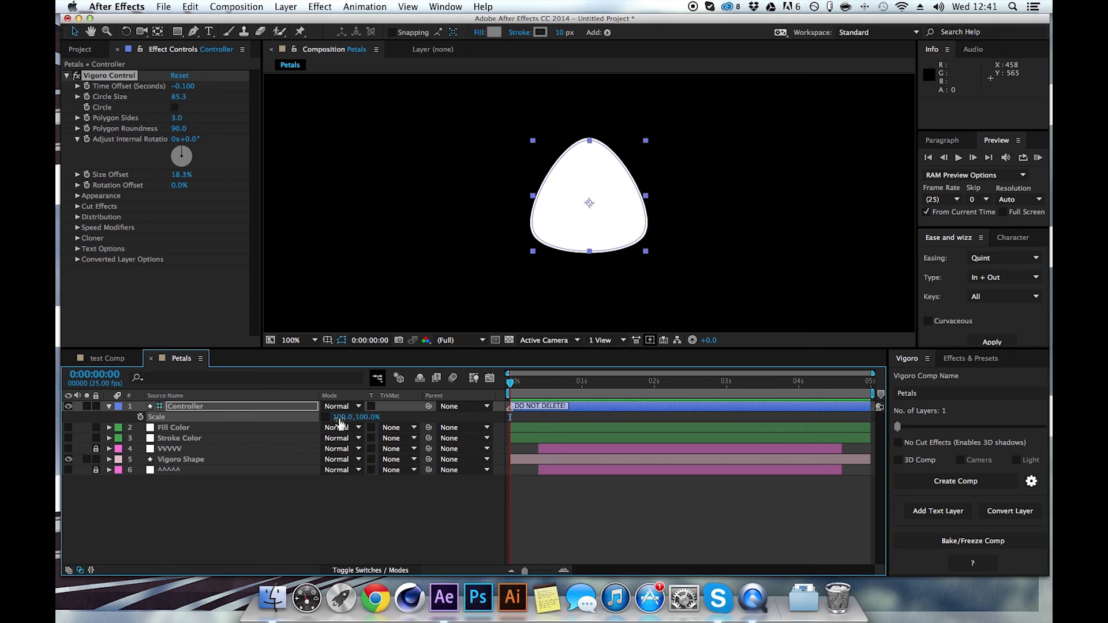
drag(379, 417, 333, 423)
key(super+z)
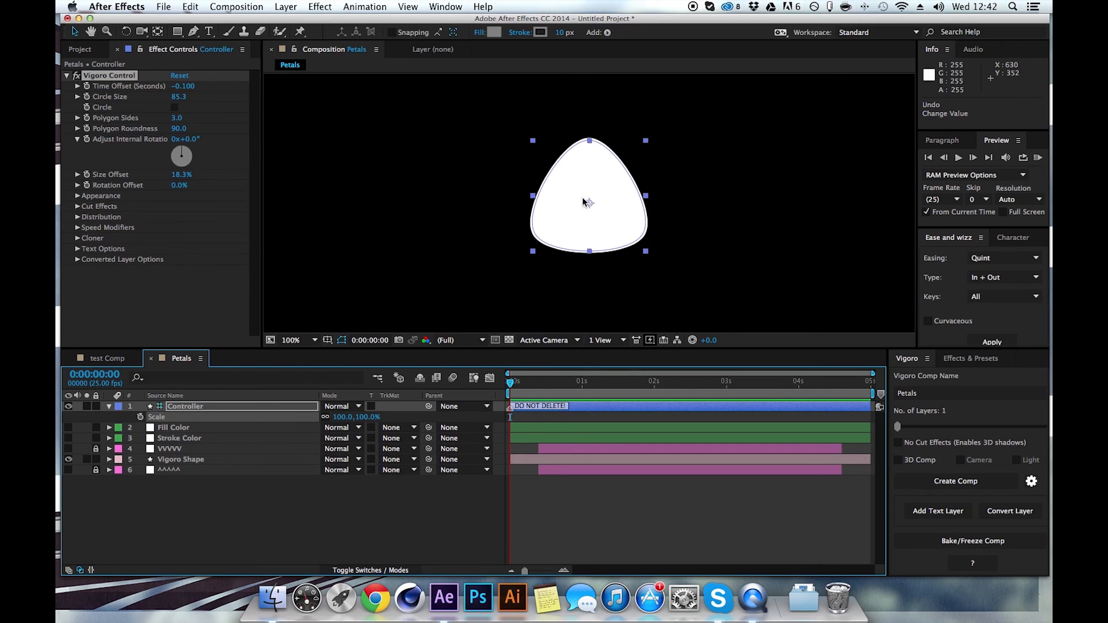
Step: Try shifting the Vigoro Shape layer with Adjust Position, and undo the change
click(201, 460)
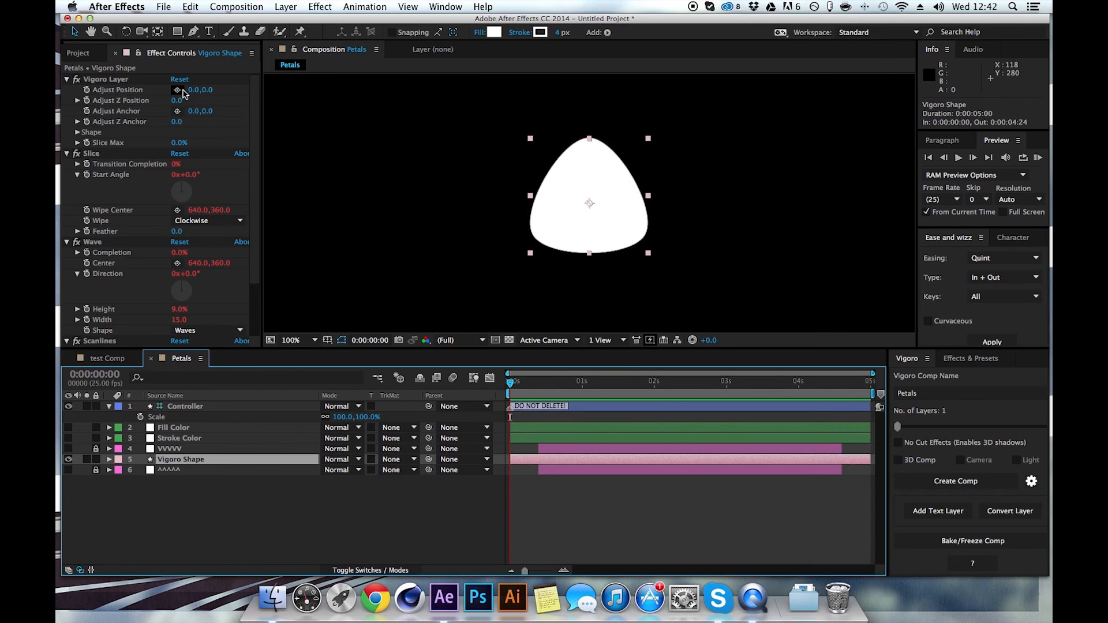
drag(206, 91, 222, 96)
key(super+z)
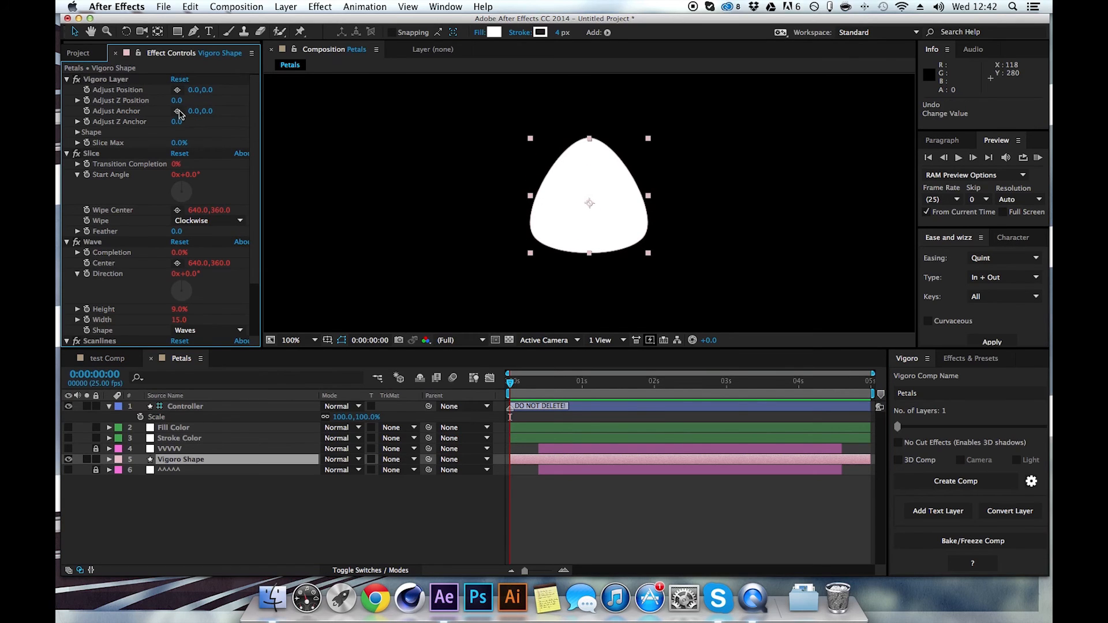
Step: Expand the Vigoro Shape layer's Shape settings and try Custom Color, turning it back off
click(78, 133)
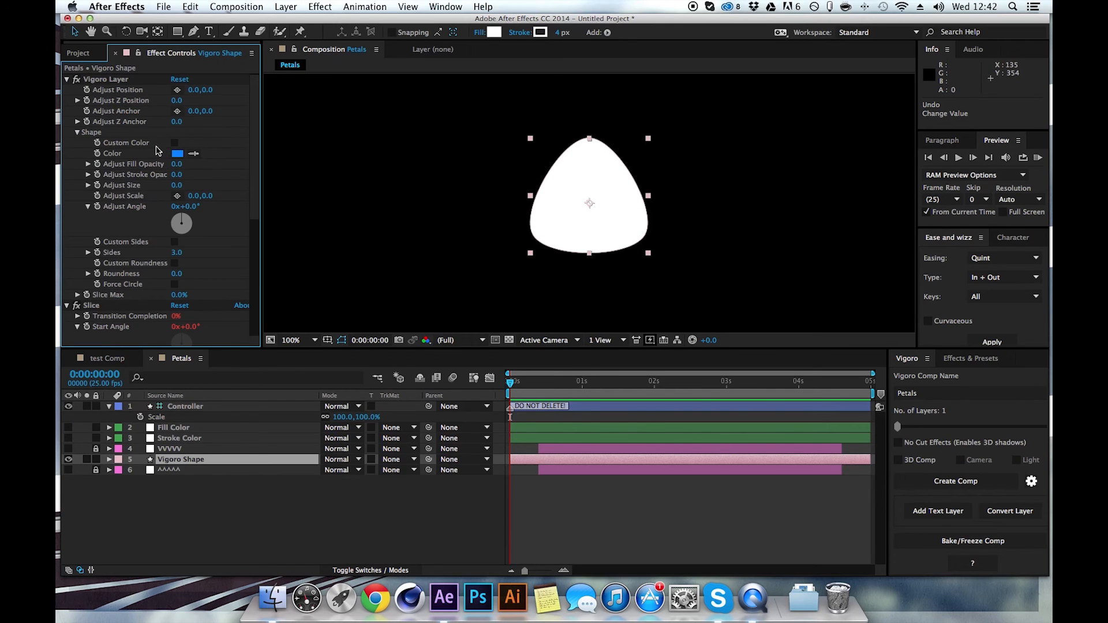
click(174, 143)
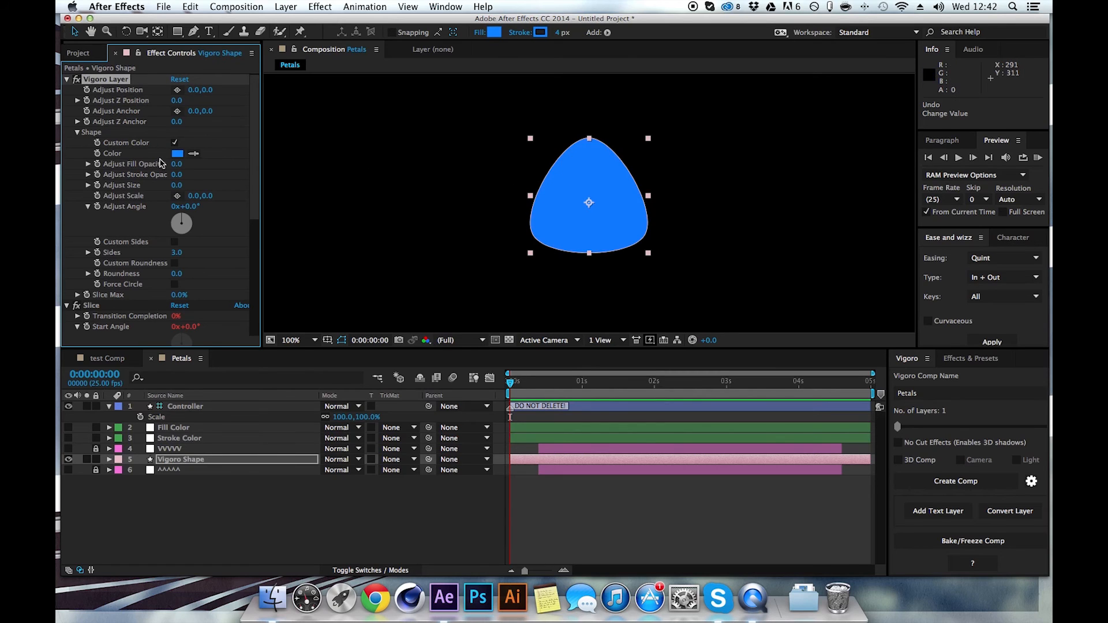
click(174, 144)
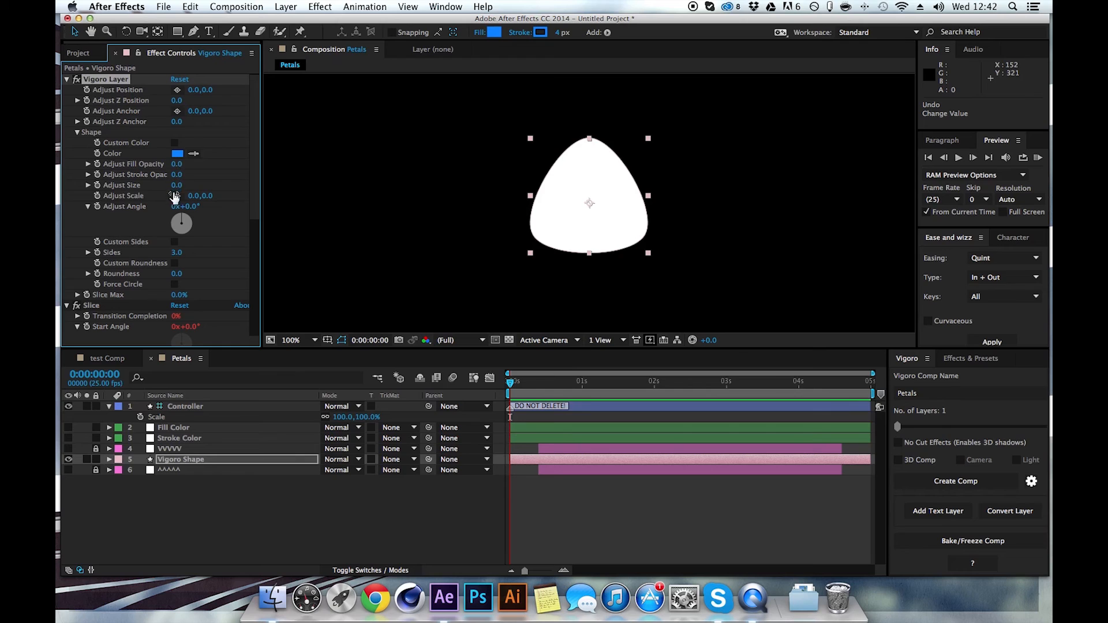
Step: Try Adjust Angle and Force Circle on the Vigoro Shape layer, reverting both
mouse_move(185, 214)
mouse_down()
mouse_move(218, 215)
mouse_move(185, 211)
mouse_move(202, 217)
mouse_up()
key(super+z)
click(175, 284)
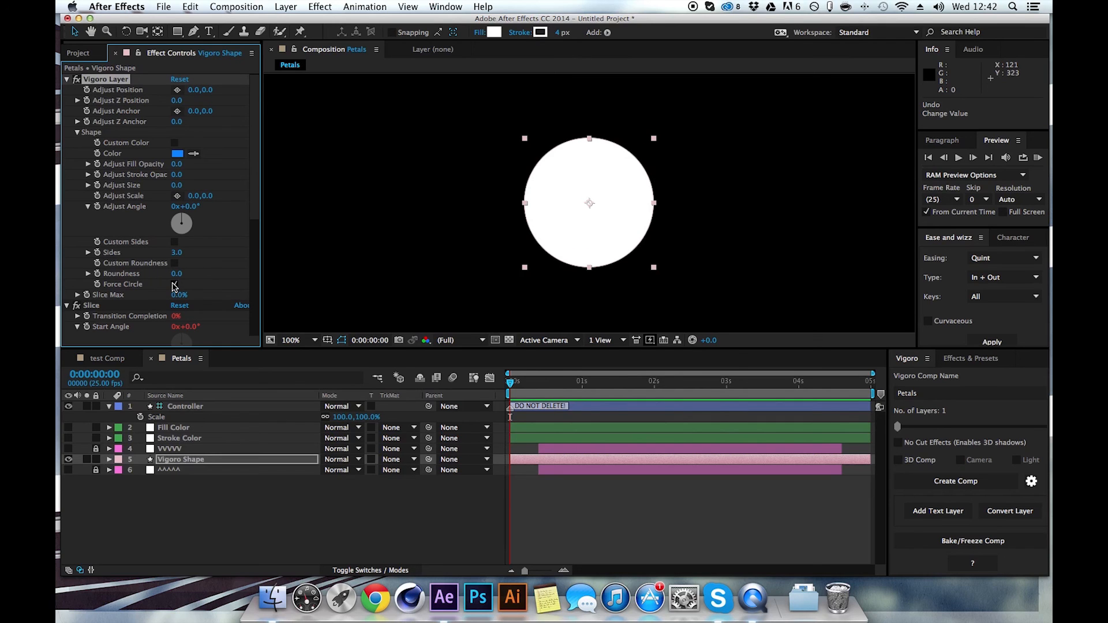
click(174, 285)
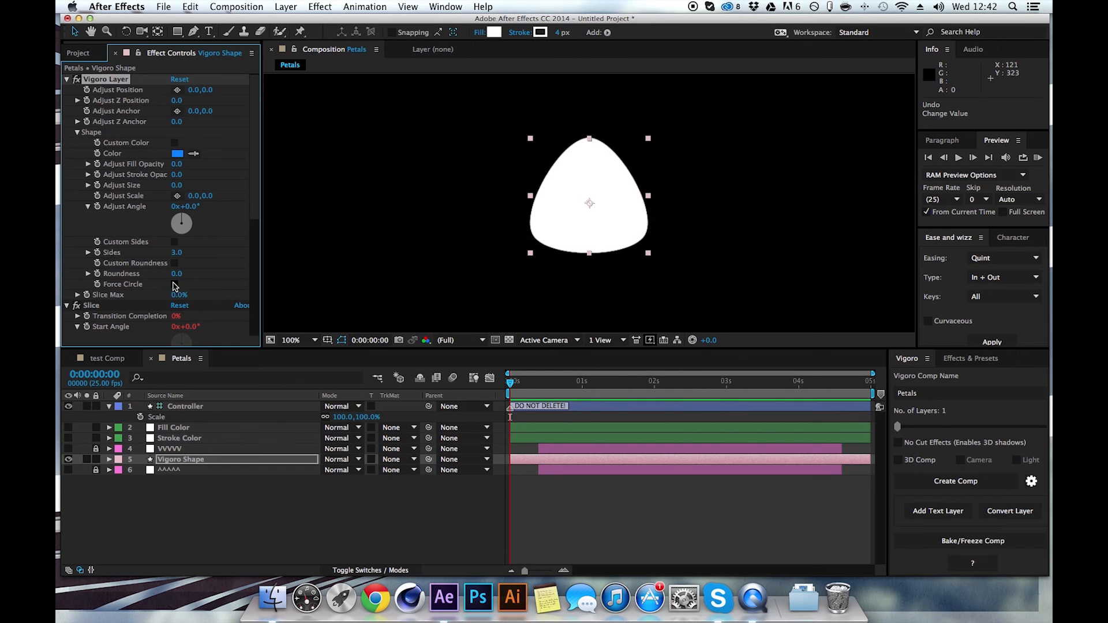
Step: Try Custom Sides with more sides on the Vigoro Shape layer, and restore three sides with the option off
drag(177, 260, 214, 260)
click(175, 243)
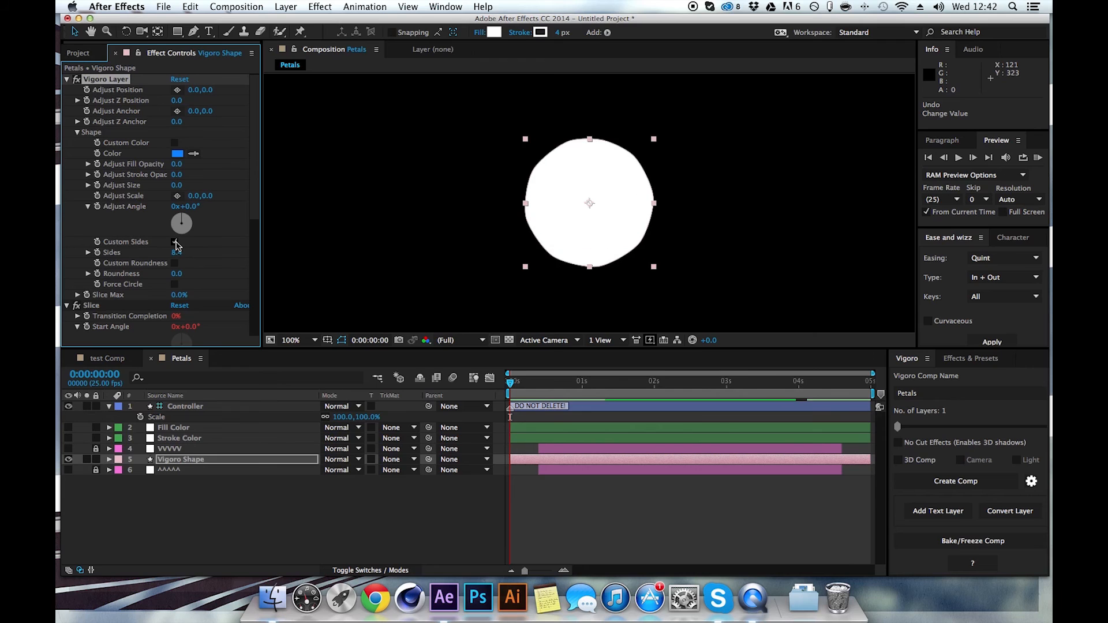
click(175, 242)
click(175, 242)
click(148, 256)
drag(149, 257, 113, 257)
click(175, 242)
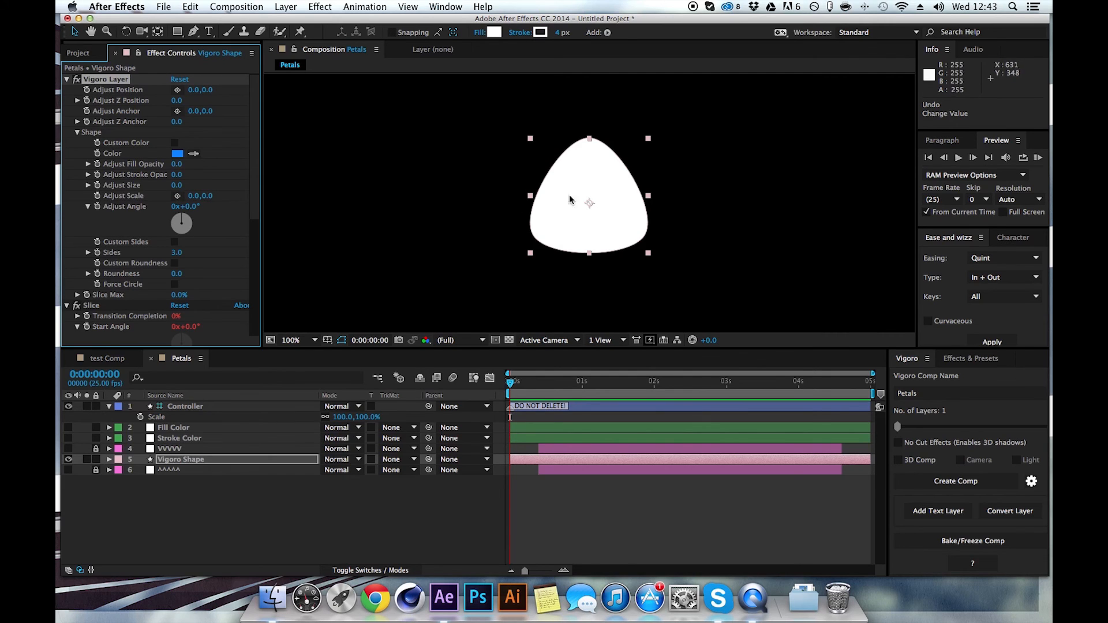
Step: Stretch the Vigoro Shape layer into a narrow petal by setting its Adjust Scale to -20, 50
drag(208, 199, 242, 198)
key(comma)
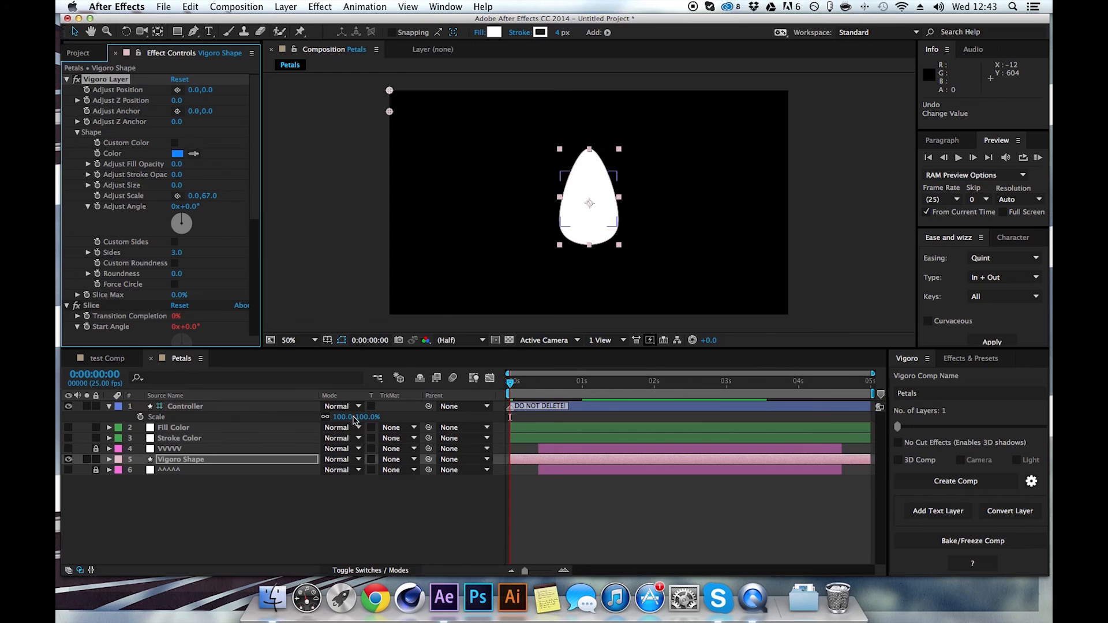
mouse_move(205, 198)
mouse_down()
mouse_move(186, 197)
mouse_move(224, 198)
mouse_move(210, 200)
mouse_up()
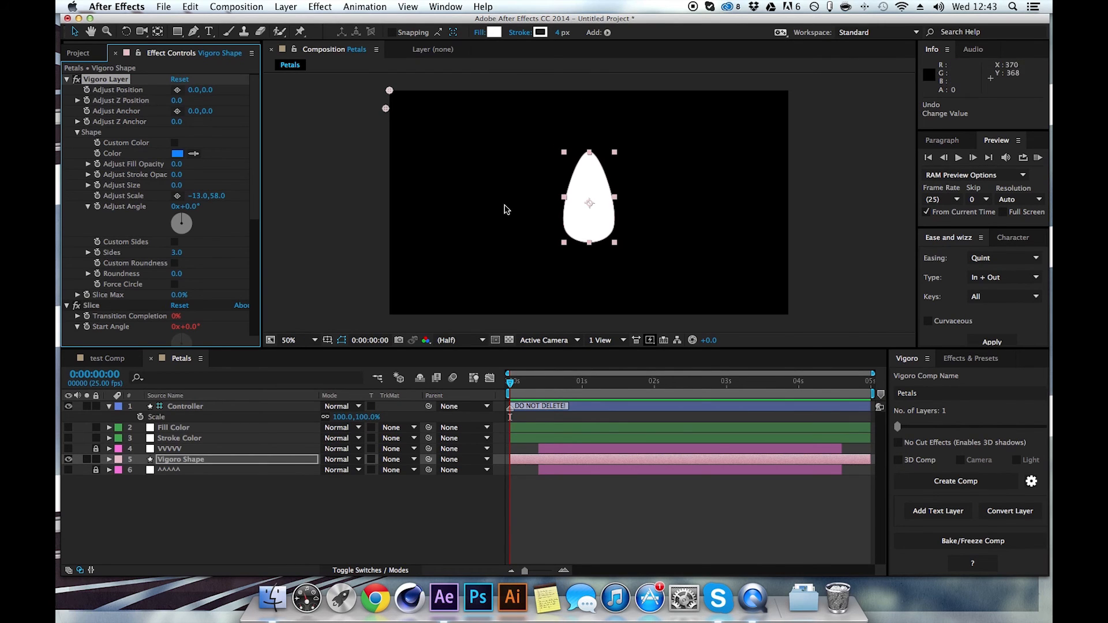
click(198, 197)
key(Tab)
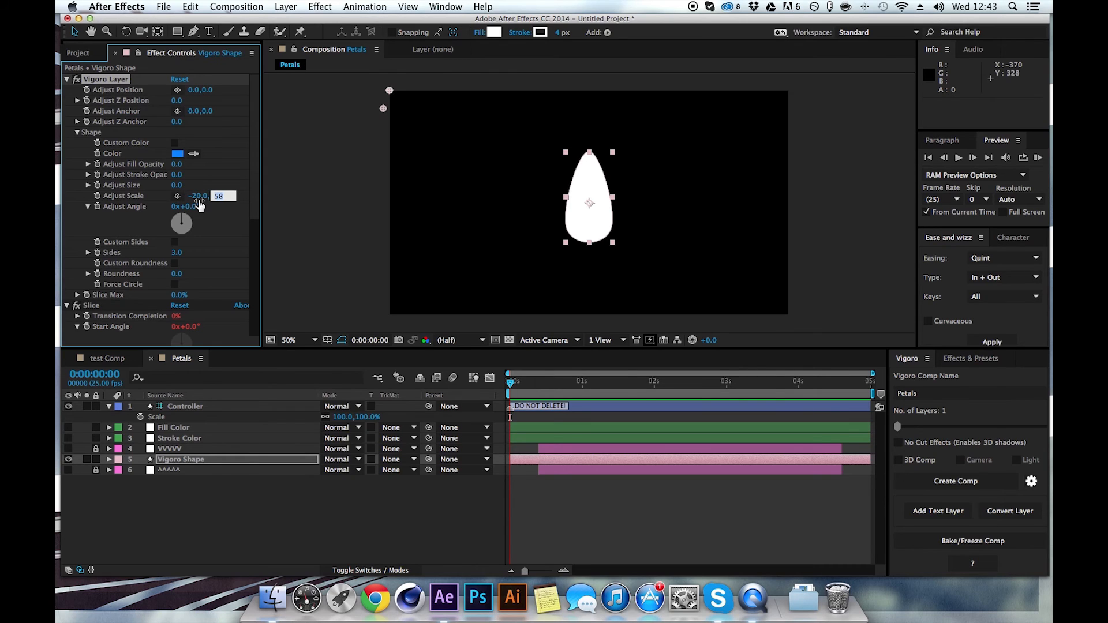
text(50)
key(Return)
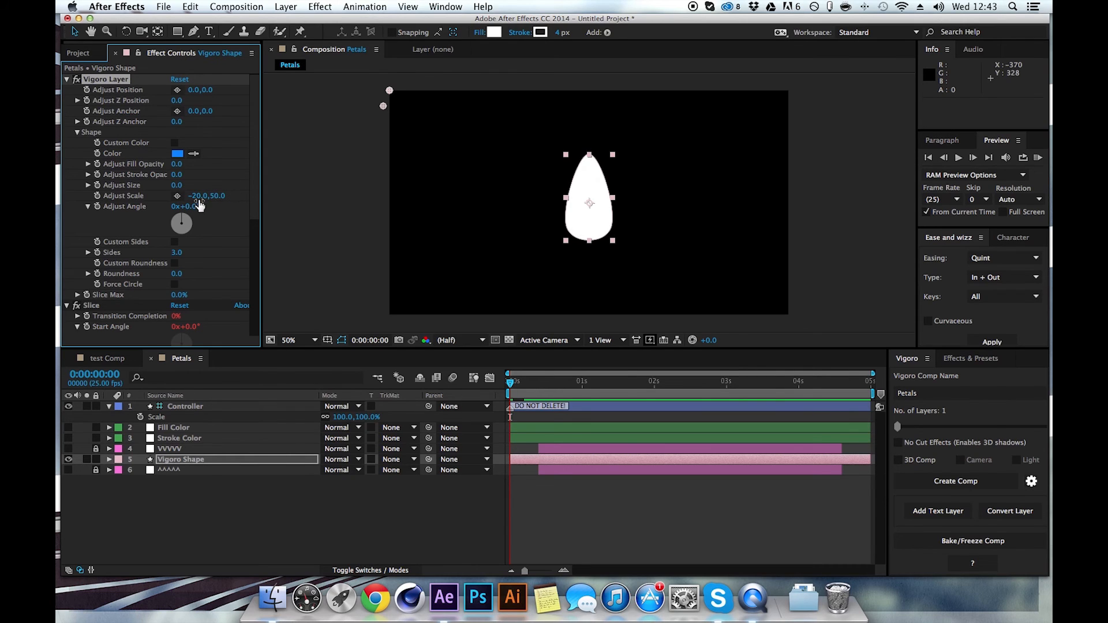
click(420, 194)
key(/)
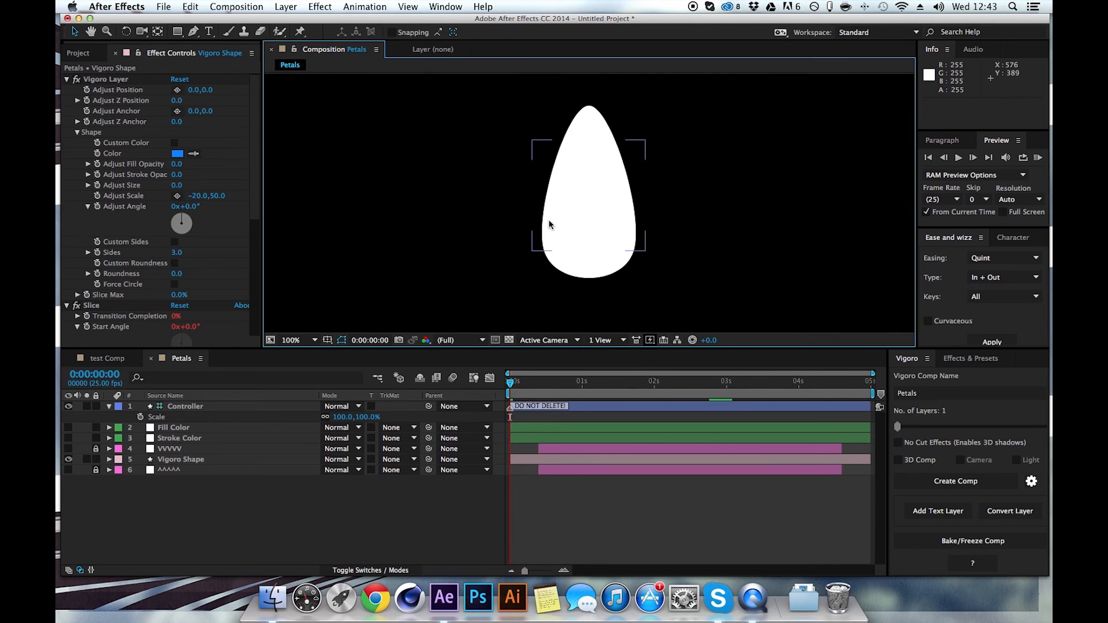
key(comma)
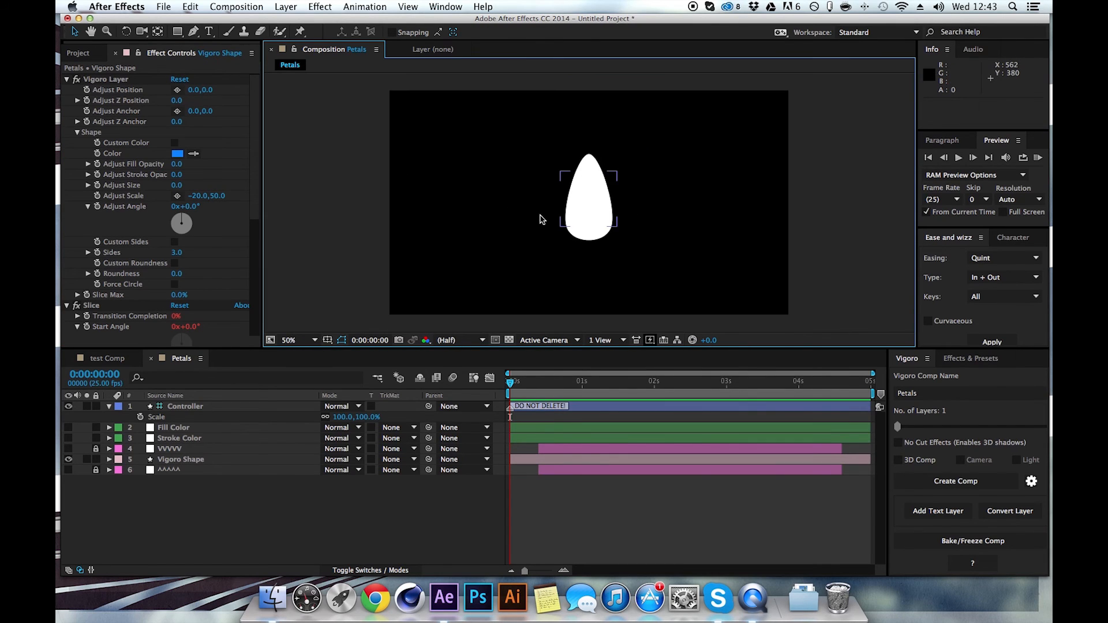
Step: Duplicate the Vigoro Shape layer four times to build nested petal outlines
click(176, 405)
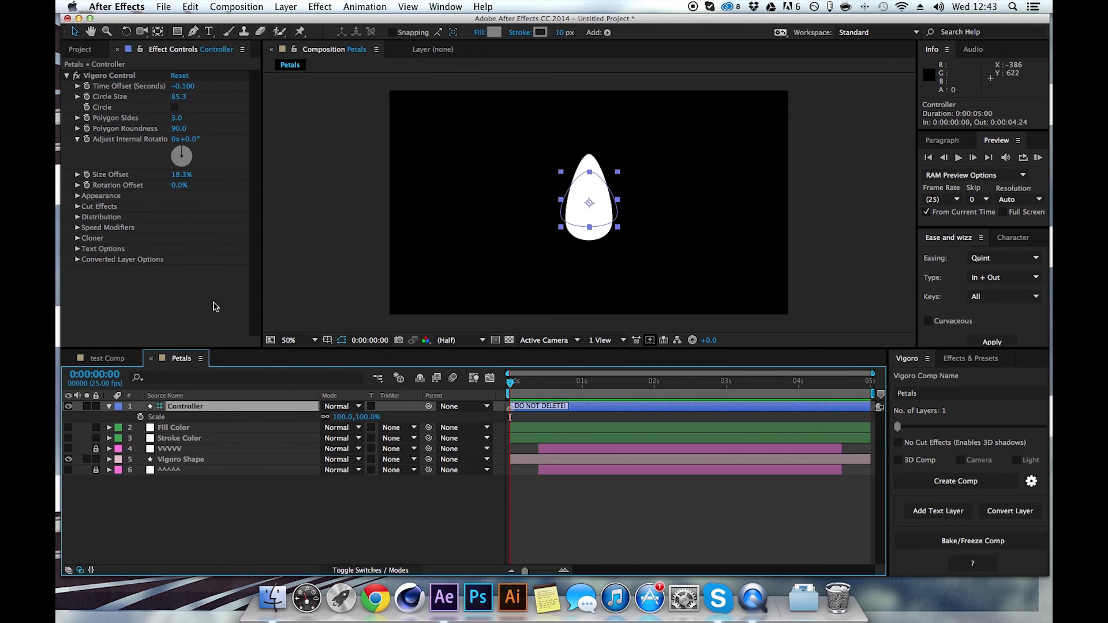
click(185, 459)
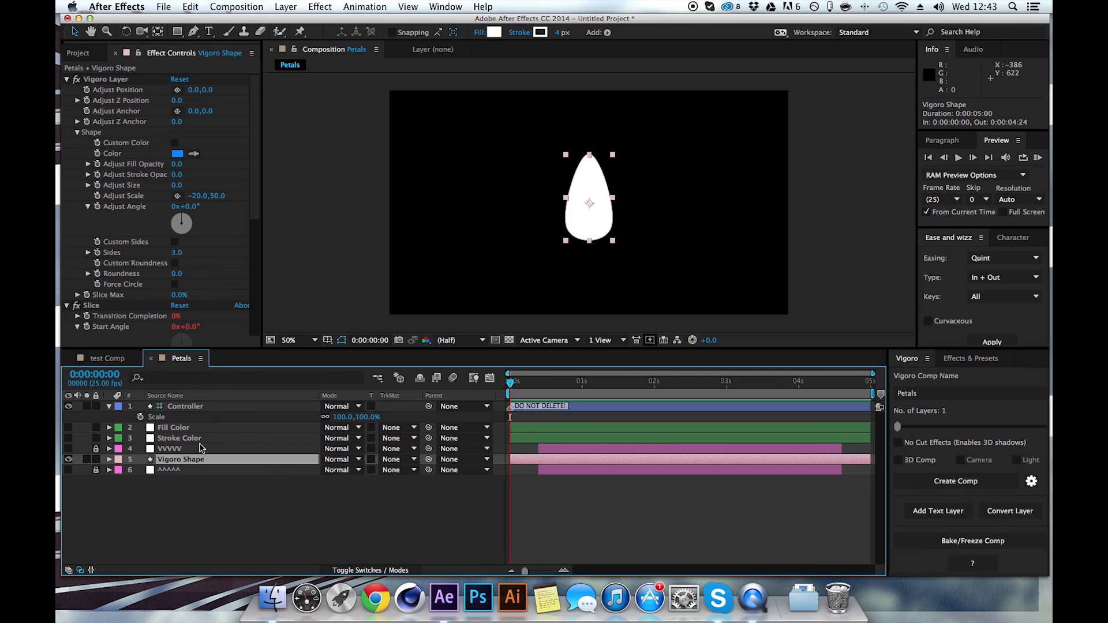
key(super+d)
key(super+d)
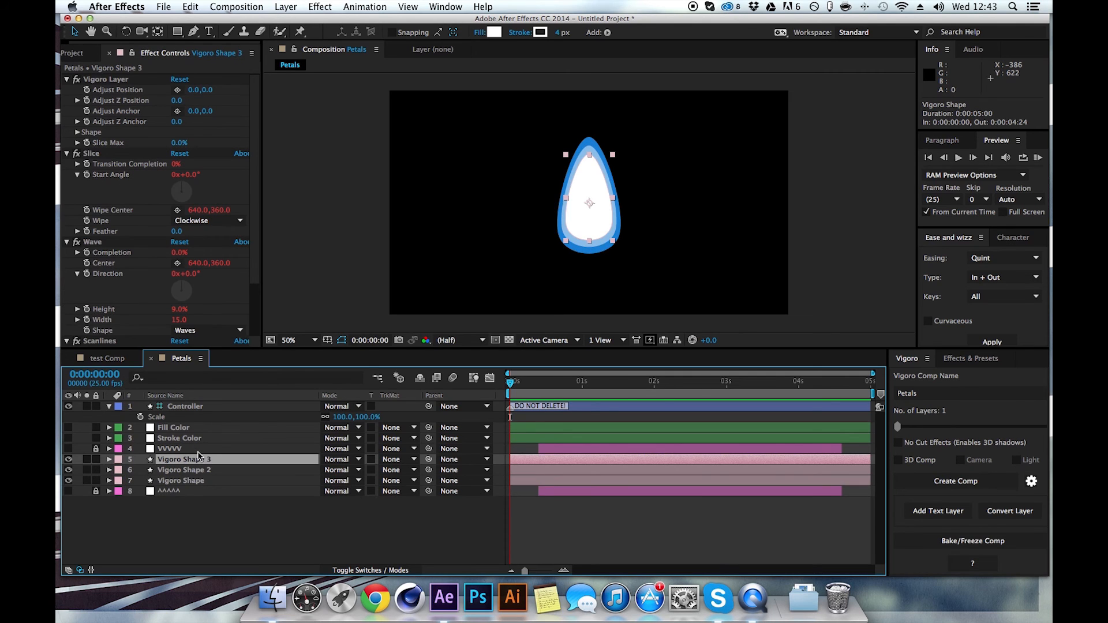
key(super+d)
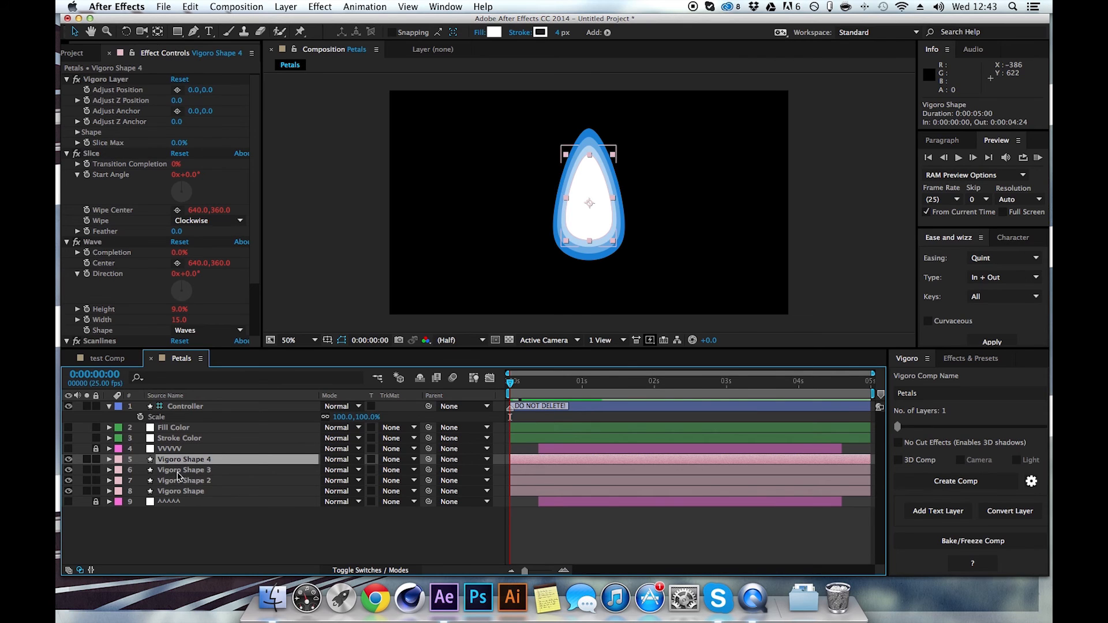
key(super+d)
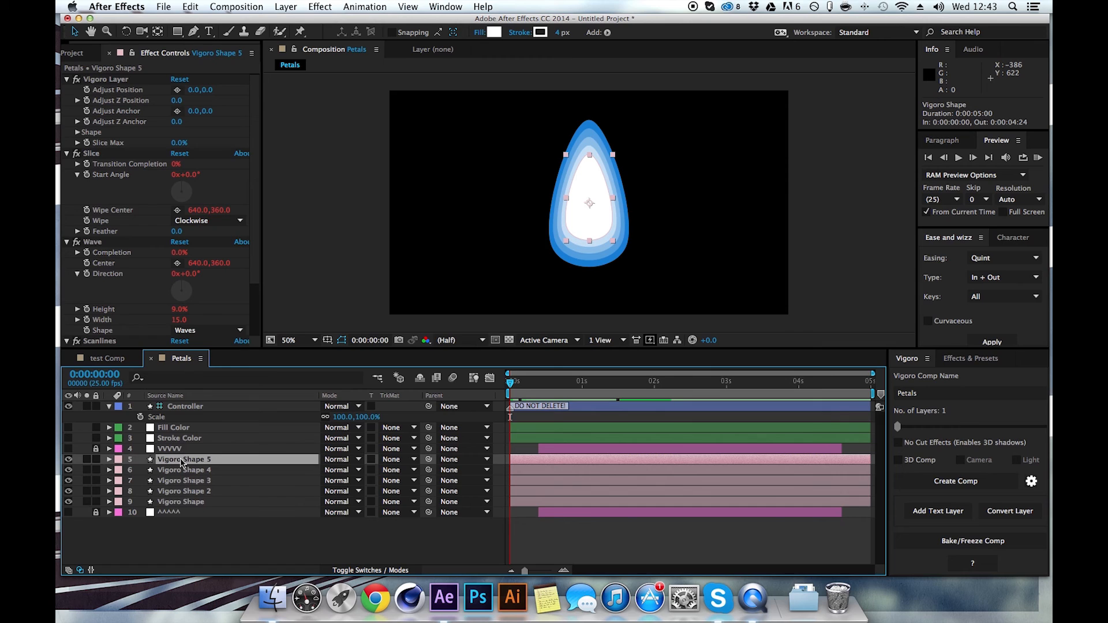
Step: Enable Circle Distribution in the Controller's Distribution settings
click(187, 406)
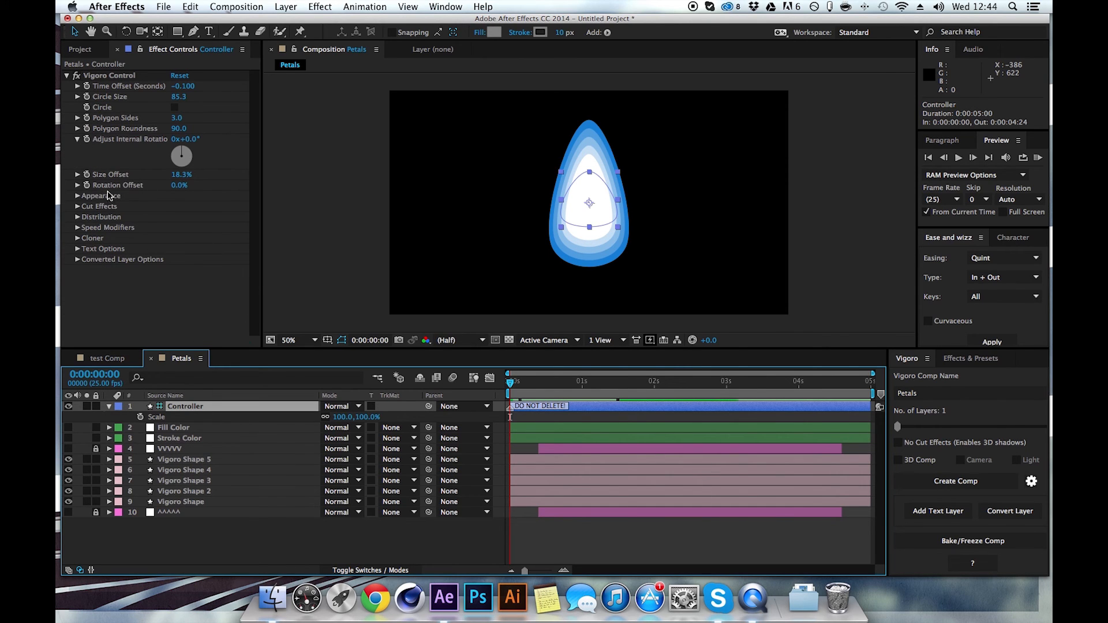
click(78, 217)
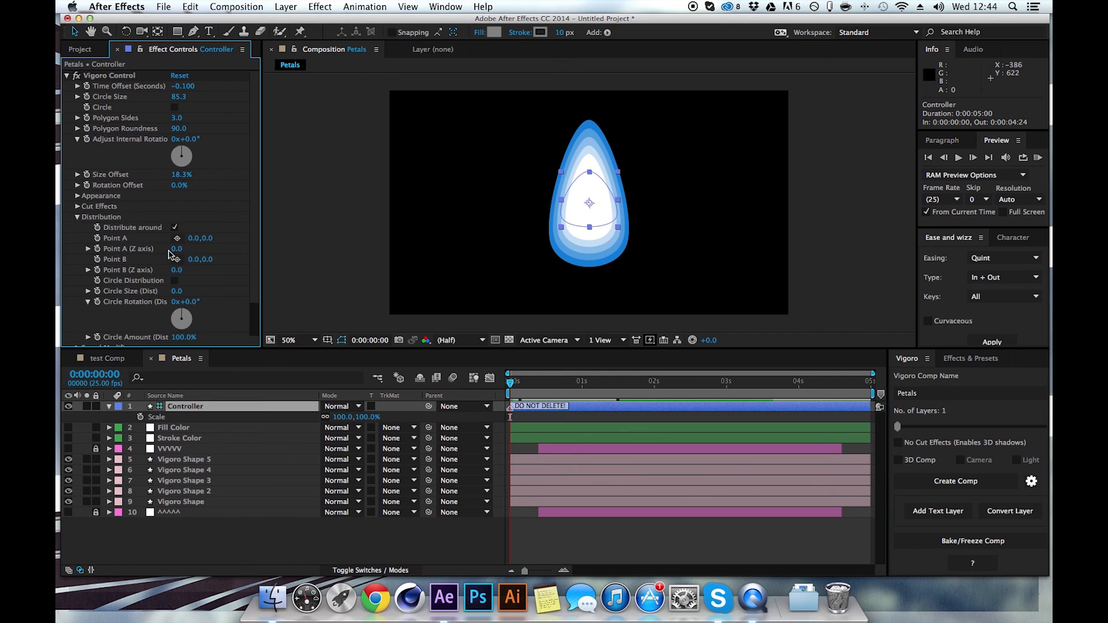
click(175, 281)
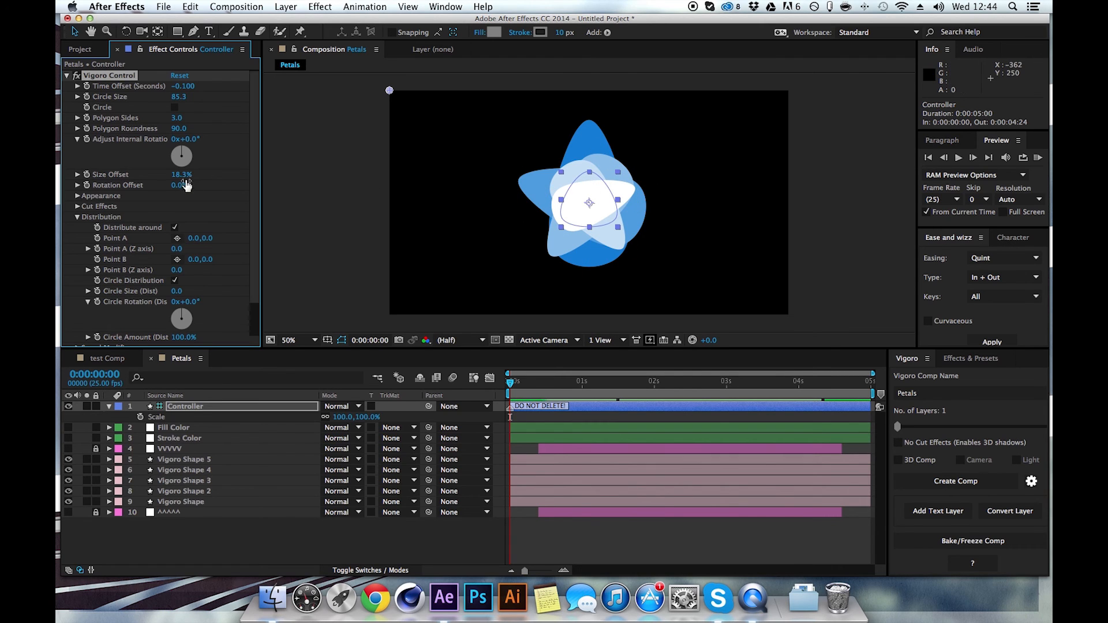
Step: Set the Controller's Size Offset to 0% so all petals share the same size
mouse_move(181, 179)
mouse_down()
mouse_move(153, 178)
mouse_move(175, 181)
mouse_up()
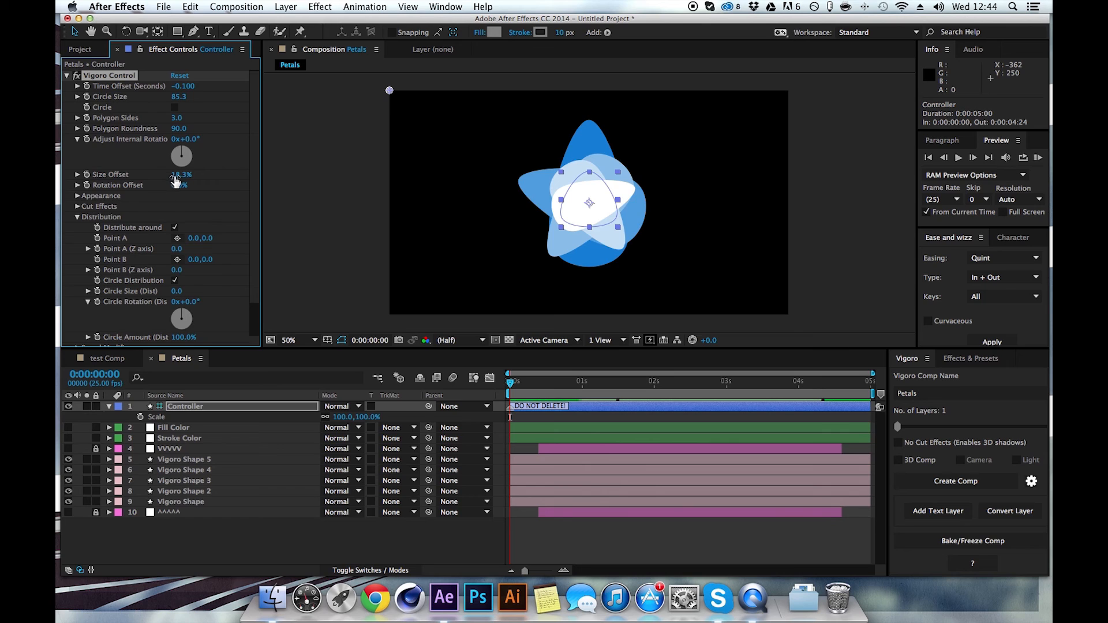
click(182, 180)
text(0)
key(Return)
key(slash)
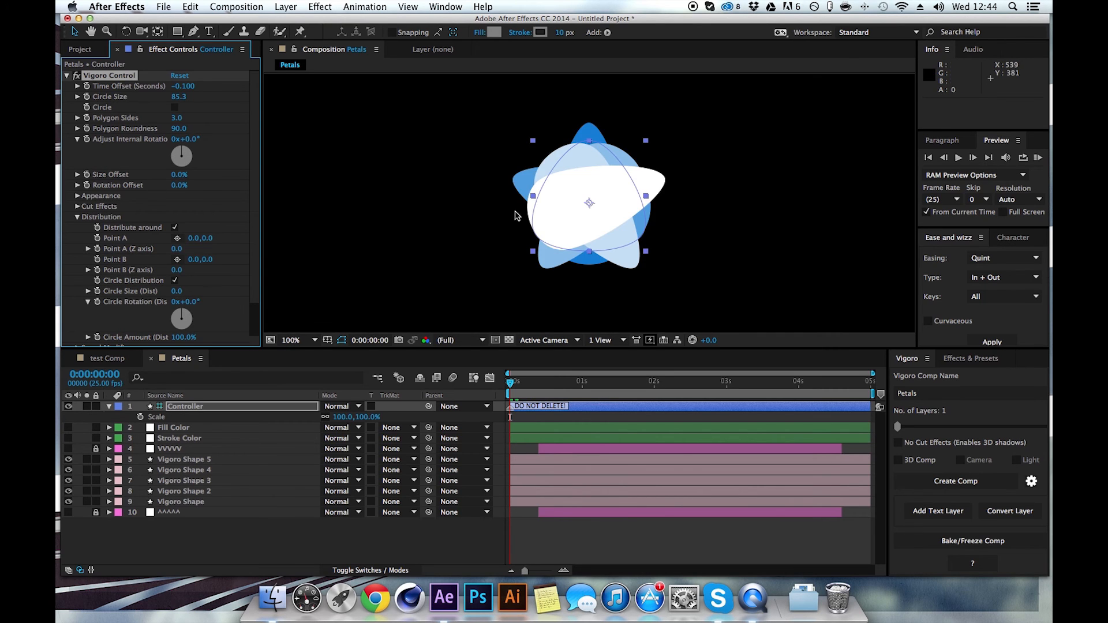
Step: Increase the distribution's Circle Size (Dist) to 77 to spread the petals outward from the centre
scroll(145, 303, down, 1)
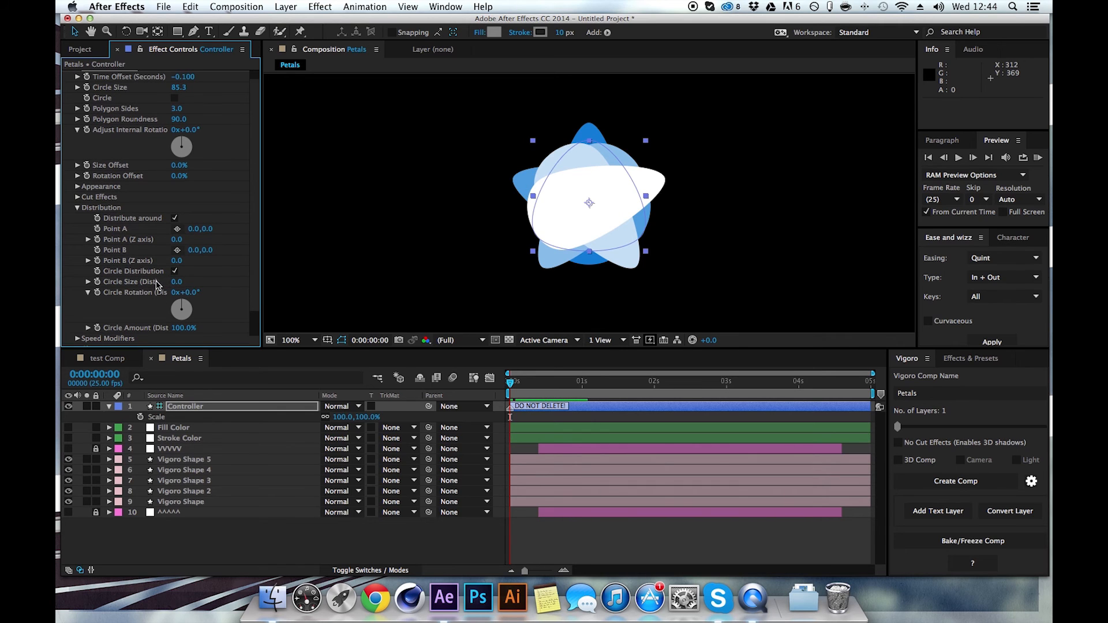
drag(181, 286, 243, 287)
key(comma)
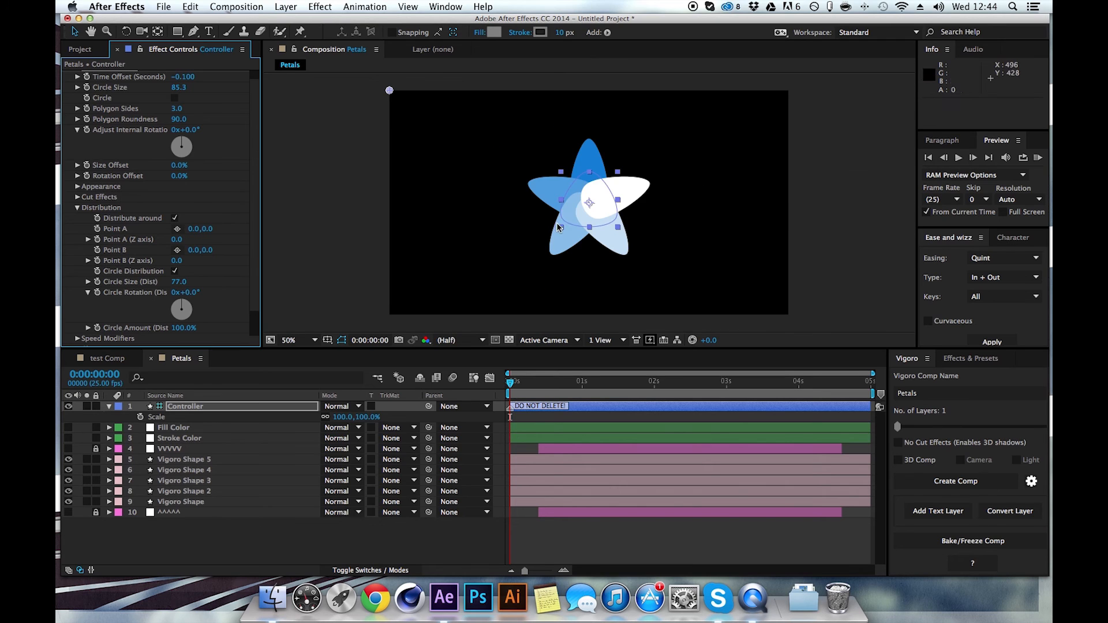
key(period)
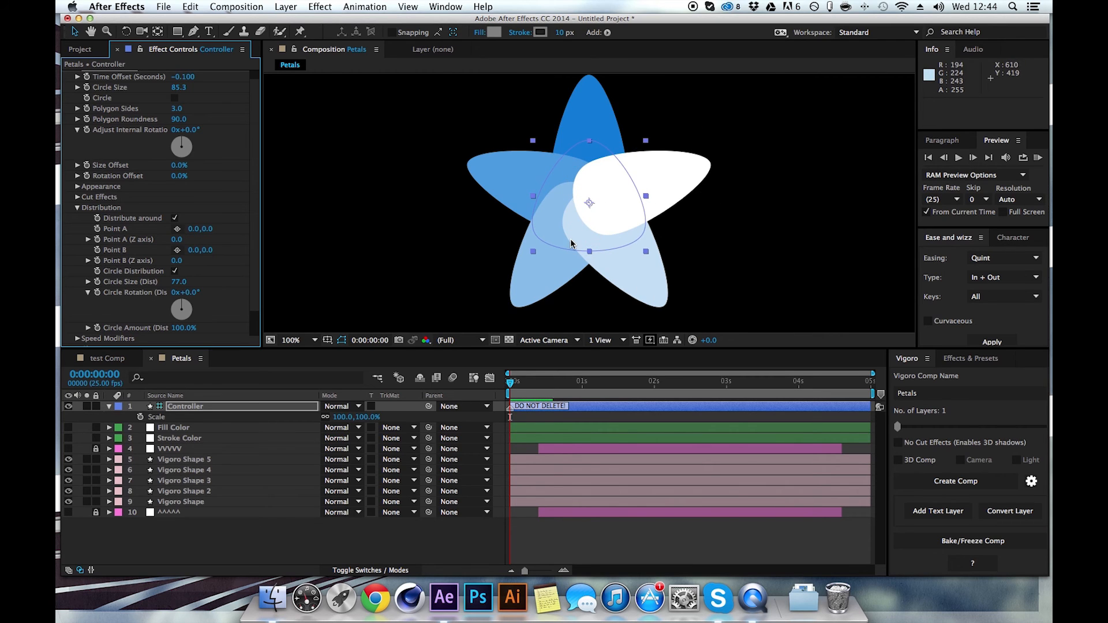
Step: Try varying the distribution's Circle Amount, return it to 100%, and collapse the Distribution settings
mouse_move(182, 328)
mouse_down()
mouse_move(147, 326)
mouse_move(186, 327)
mouse_up()
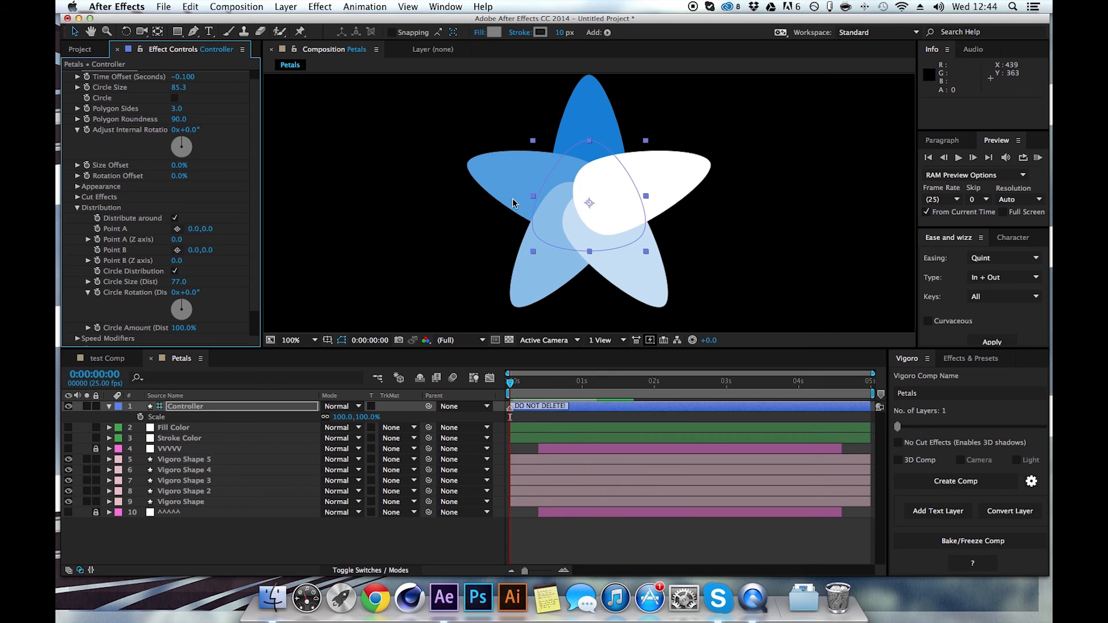
key(comma)
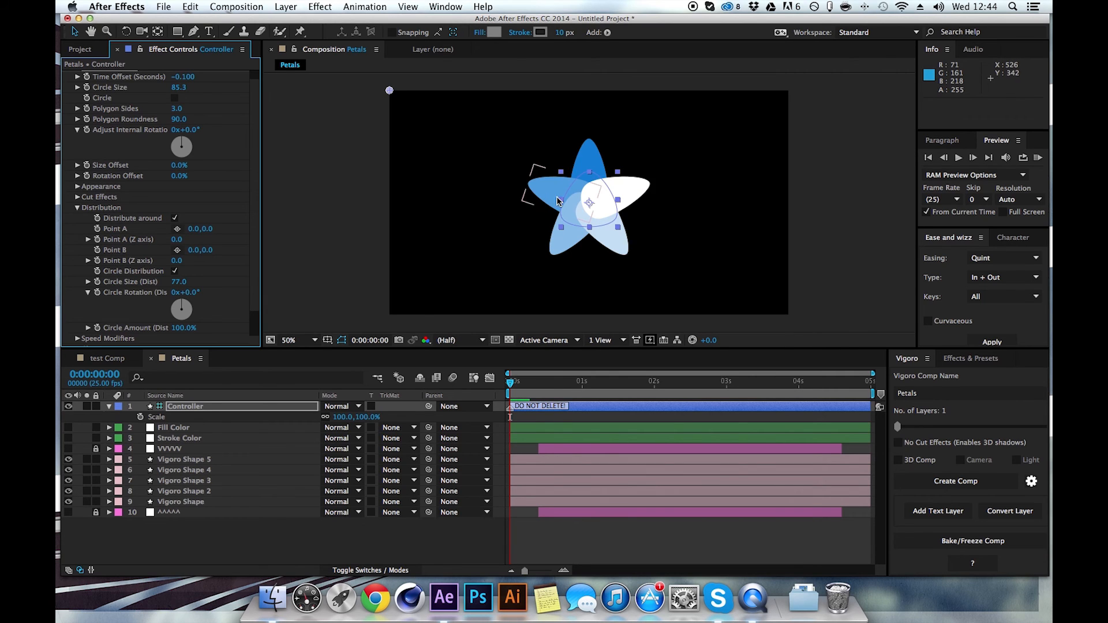
key(period)
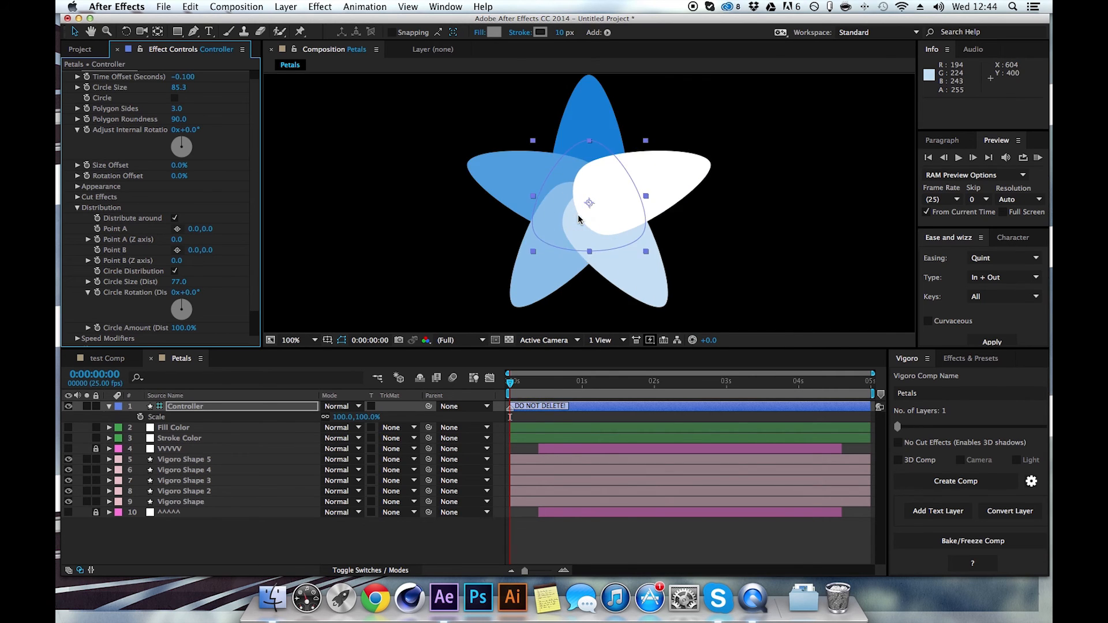
click(77, 209)
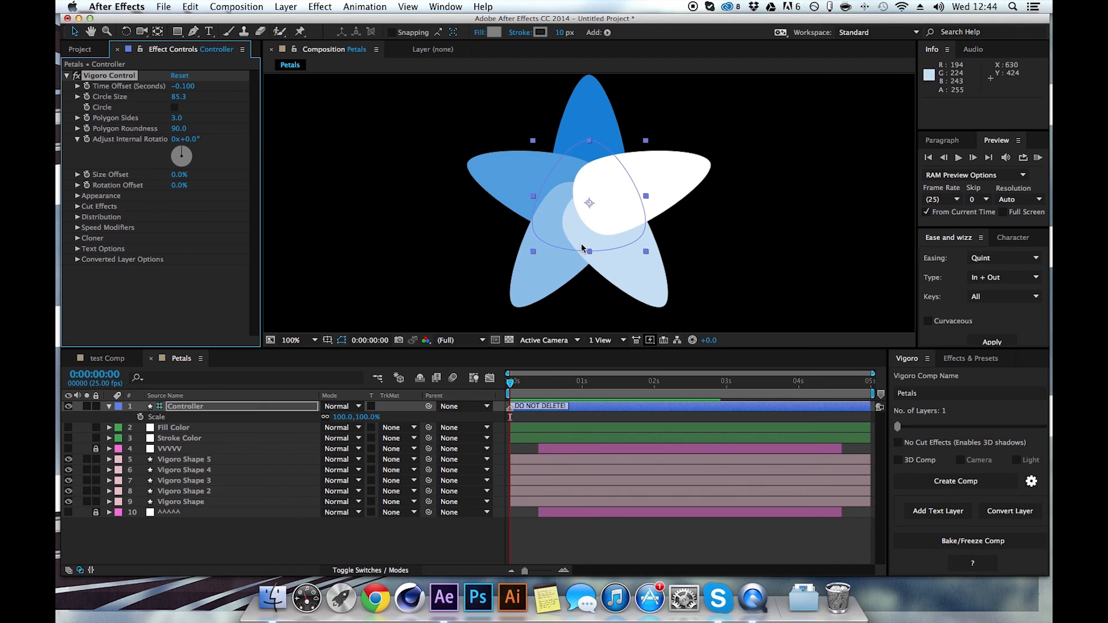
Step: Delete the duplicate layers Vigoro Shape 2 through Vigoro Shape 5, keeping only the original petal
click(204, 458)
shift+click(203, 491)
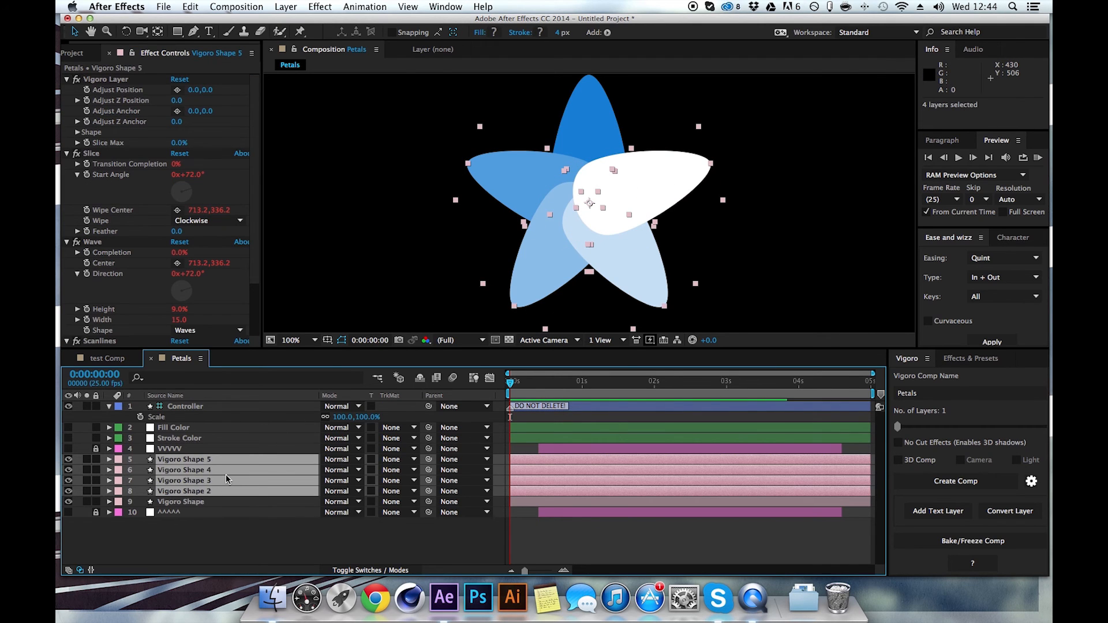
key(Delete)
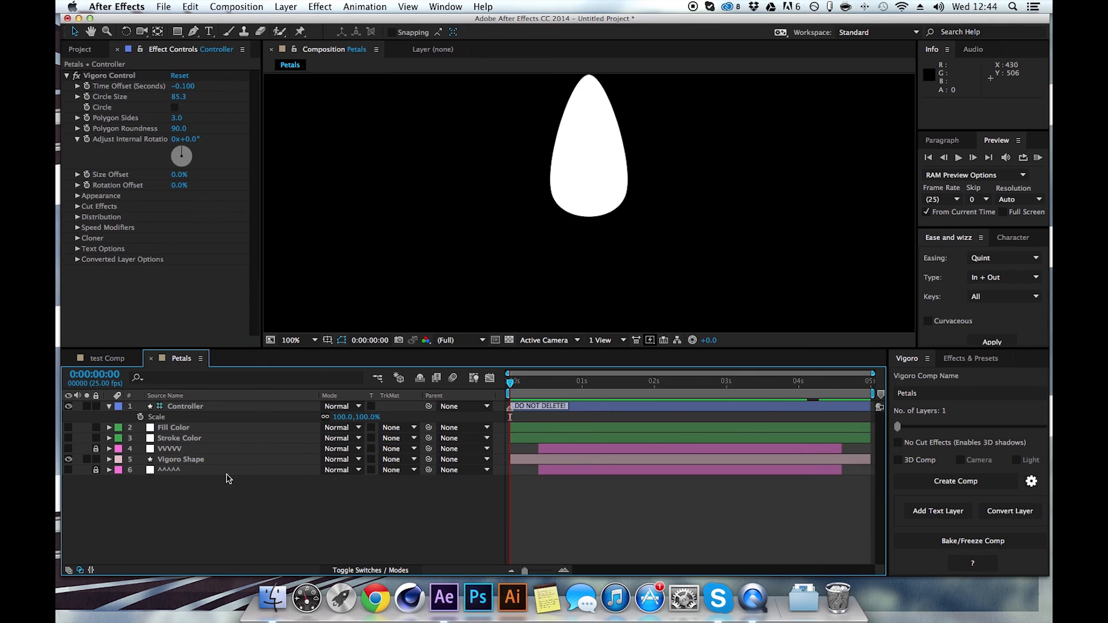
key(comma)
Step: Enable the Cloner with Radial Rotation in the Controller's settings
click(181, 460)
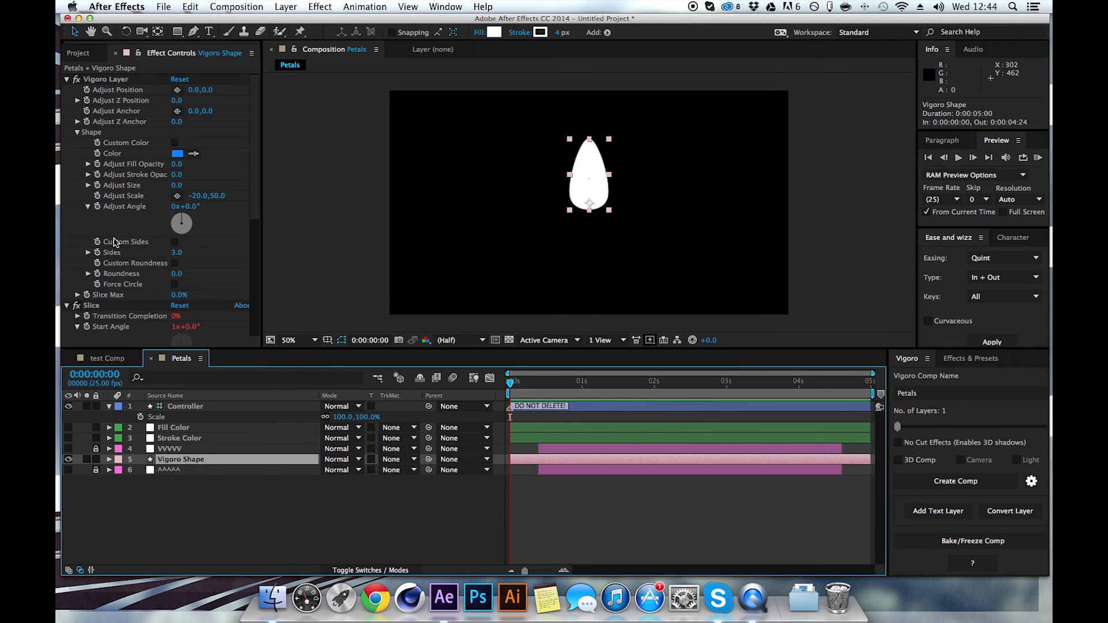
click(177, 409)
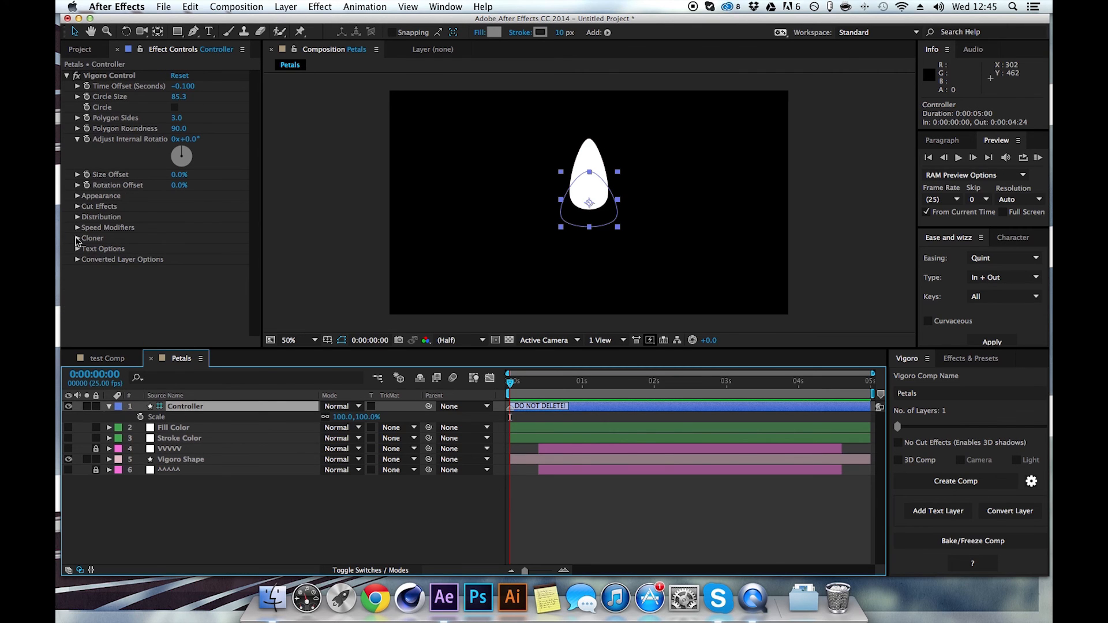
click(78, 238)
scroll(77, 242, down, 3)
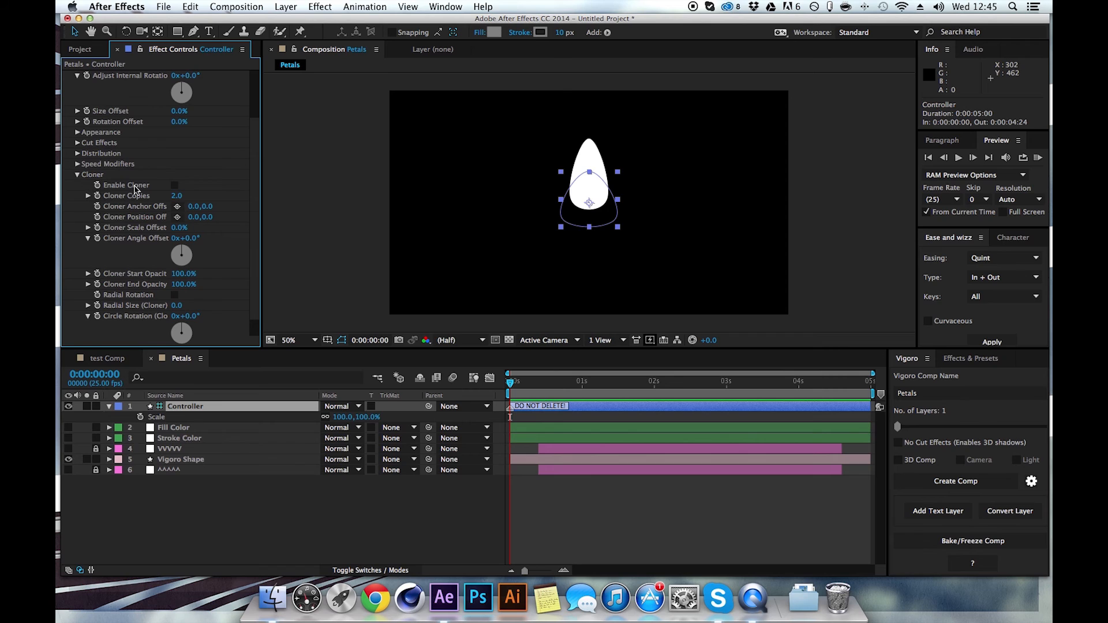
click(176, 186)
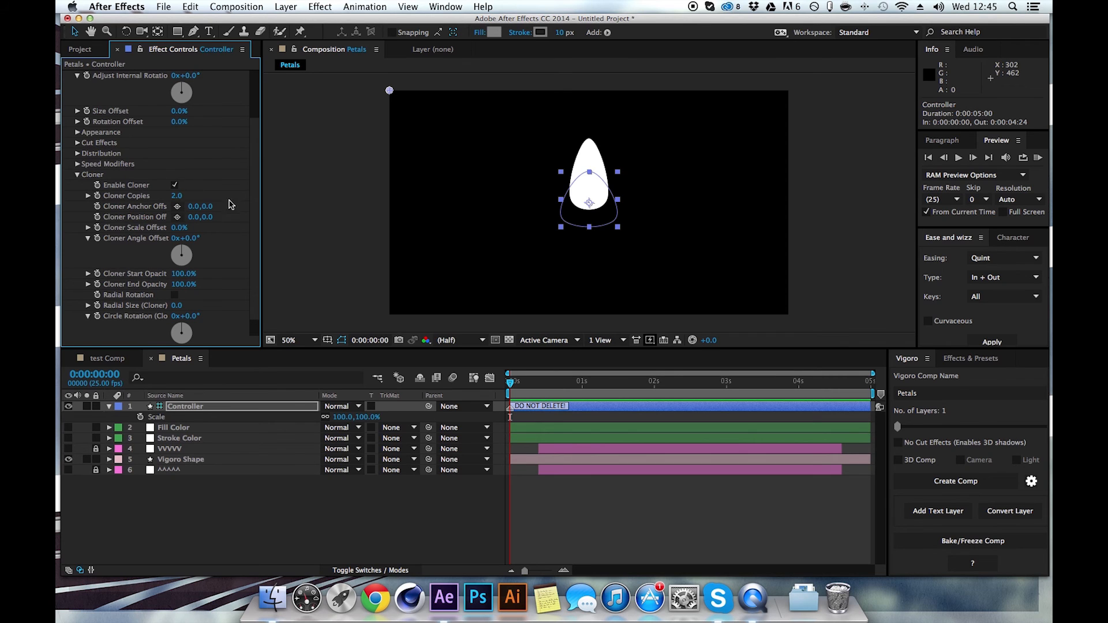
click(175, 296)
key(period)
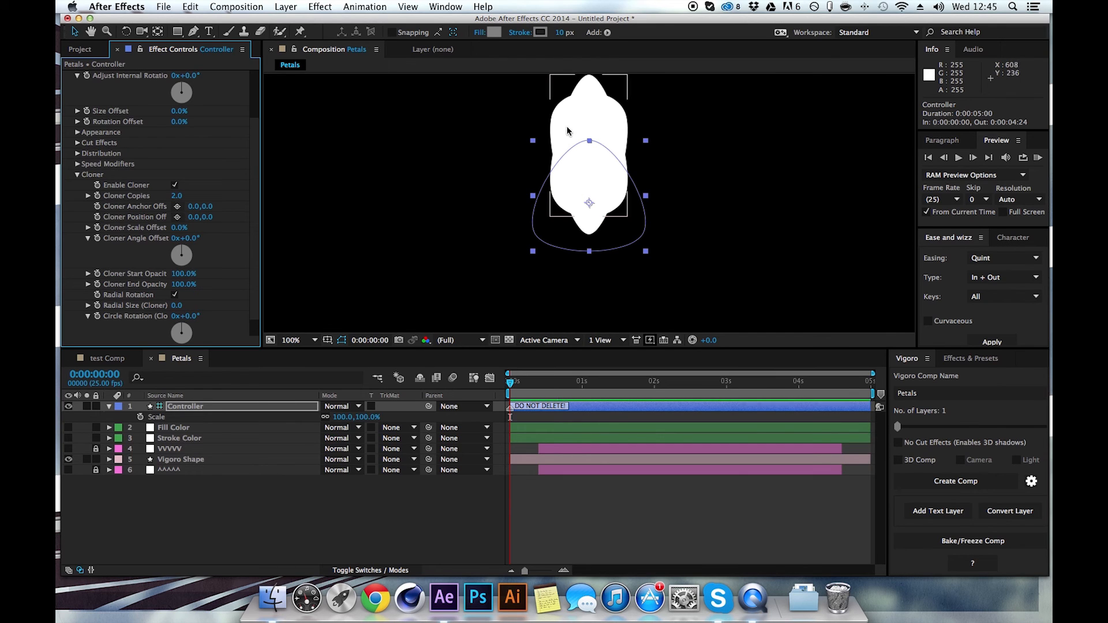
Step: Set Cloner Copies to 8 to arrange eight petals radially
drag(171, 198, 203, 200)
click(176, 198)
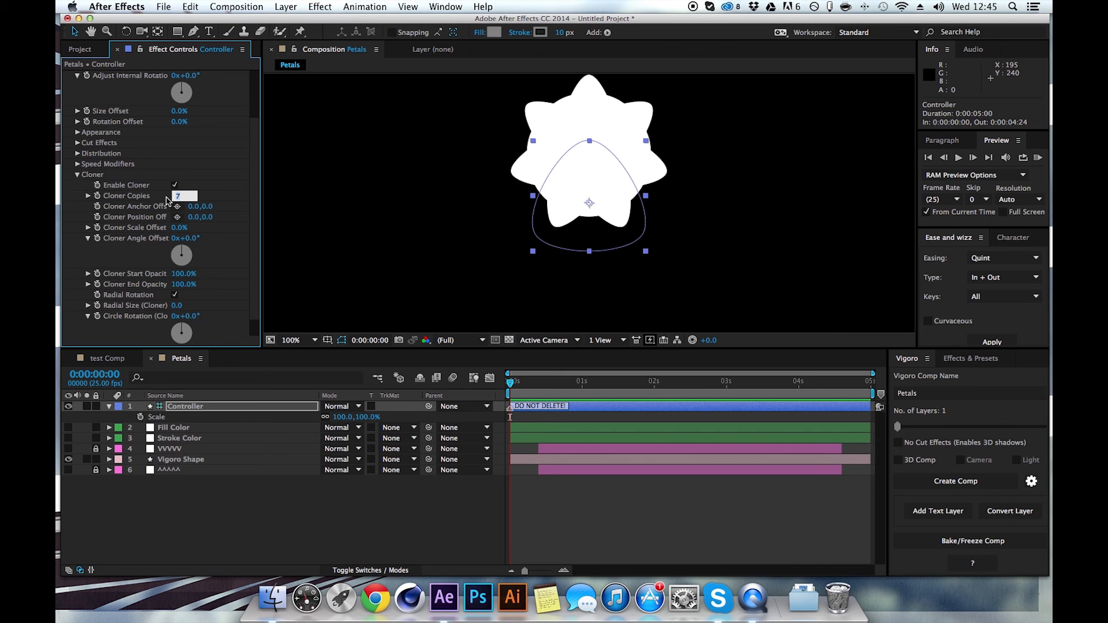
text(8)
key(Return)
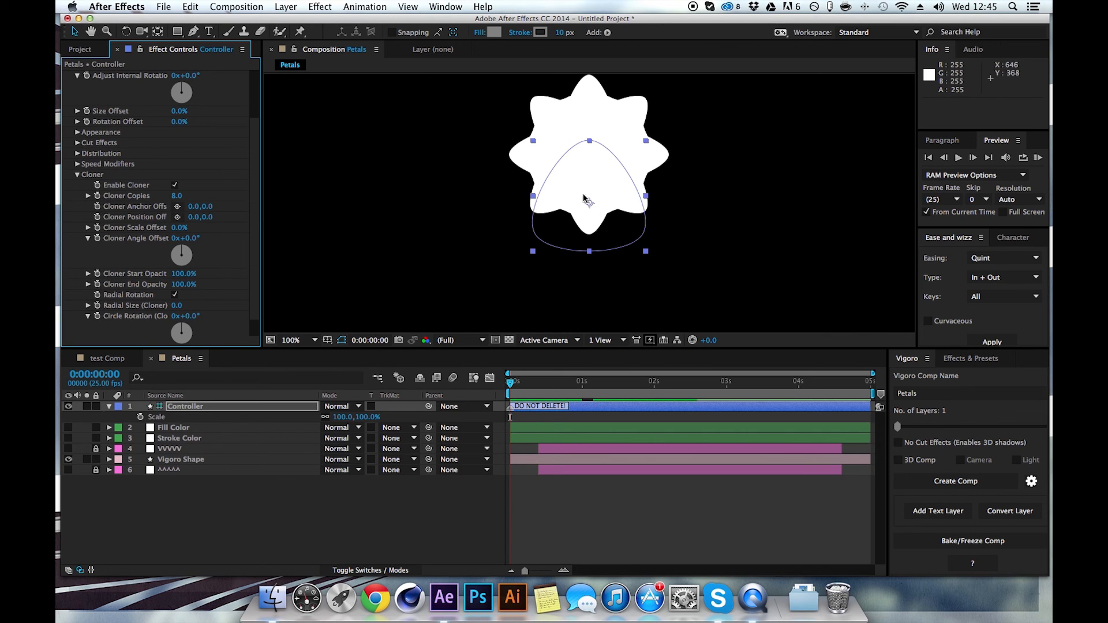
key(comma)
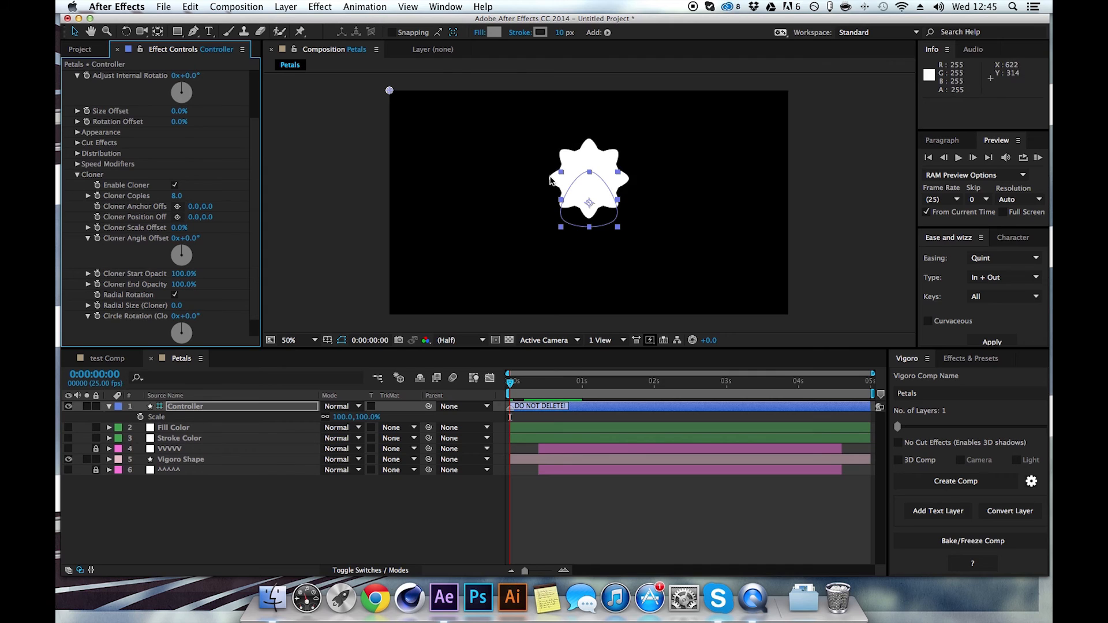
Step: Try lowering the Cloner End Opacity to fade the copies, and restore it to 100%
drag(182, 284, 84, 287)
key(period)
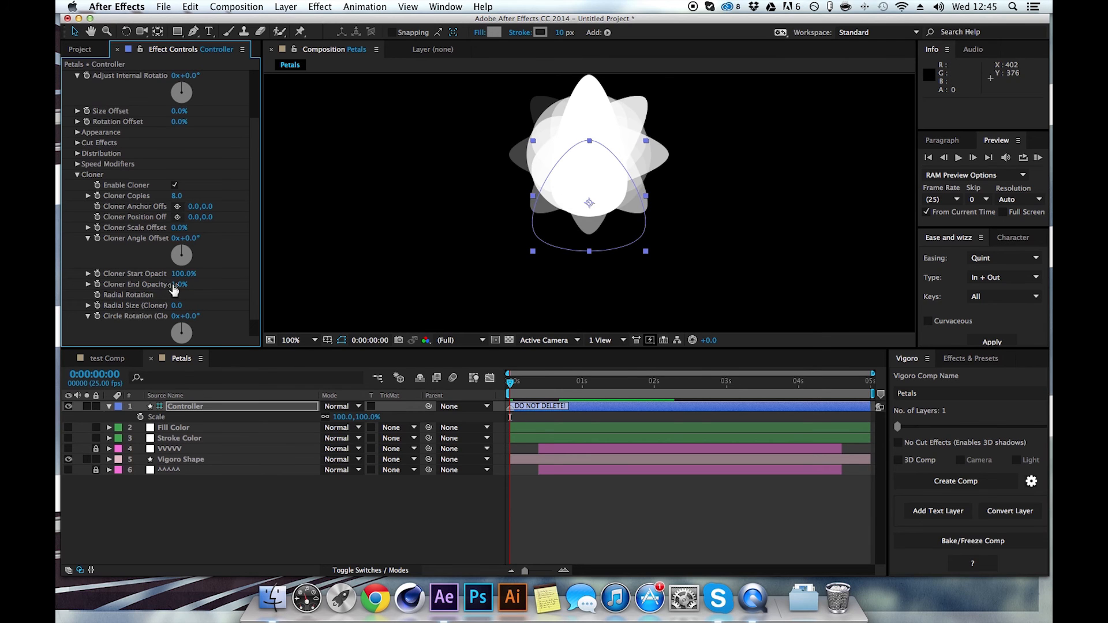
drag(174, 284, 286, 289)
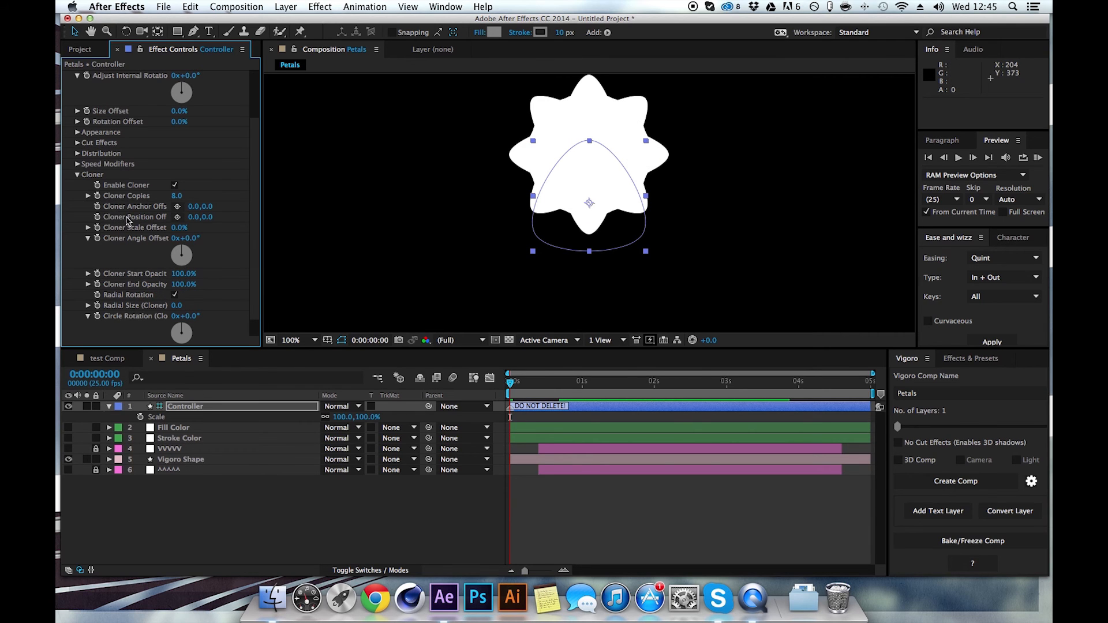
Step: Try larger values for the cloner's Radial Size and set it to 100 to spread the petals into a flower
scroll(128, 222, down, 1)
drag(176, 296, 211, 296)
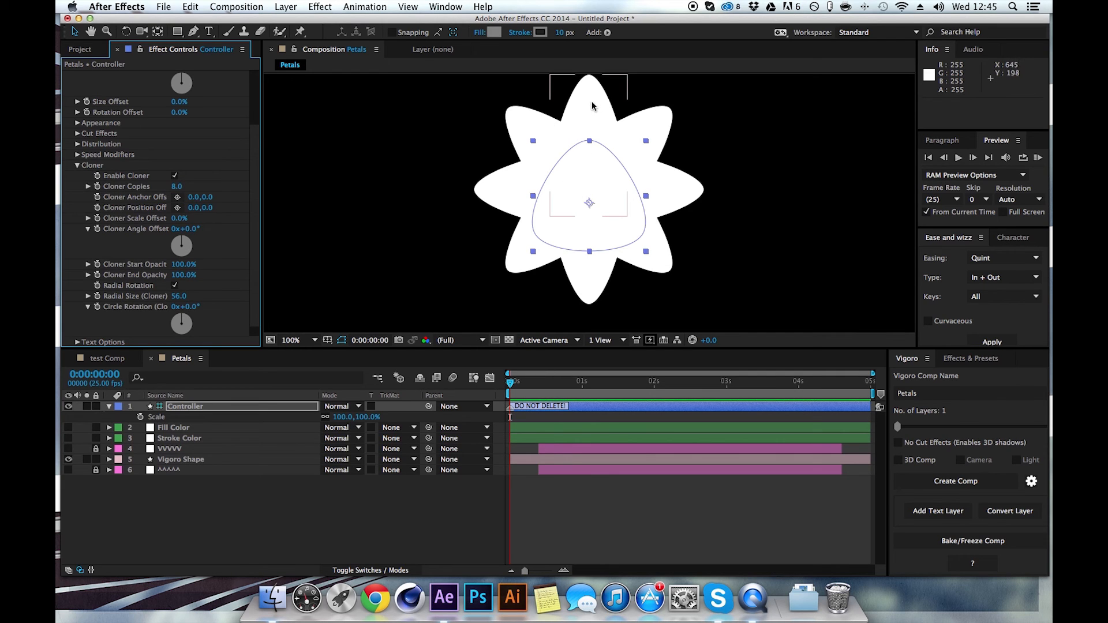
drag(179, 296, 217, 293)
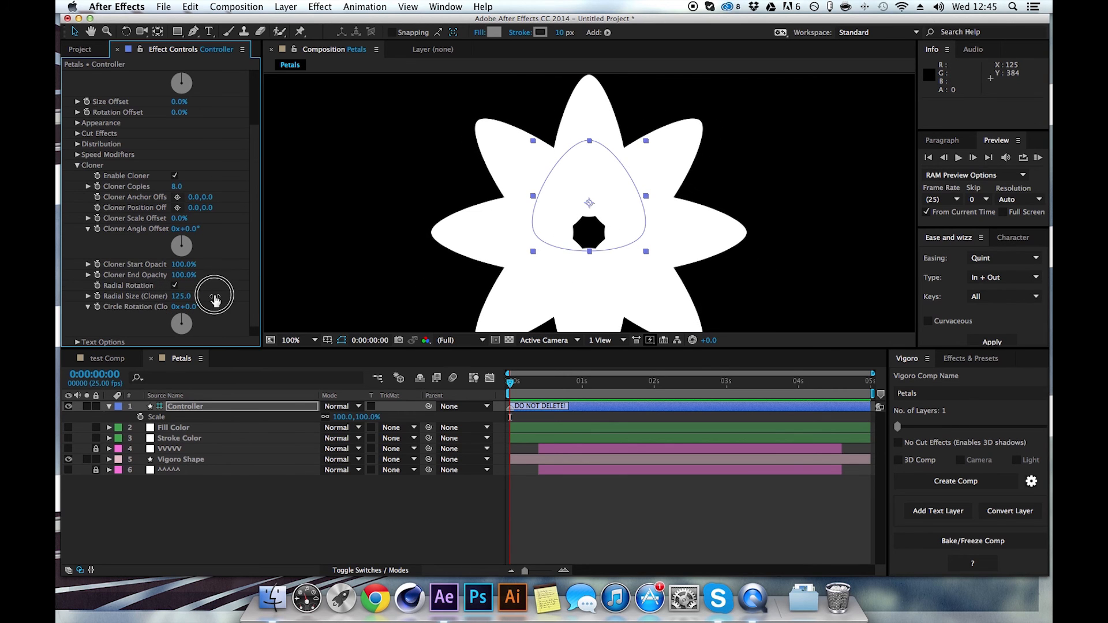
key(comma)
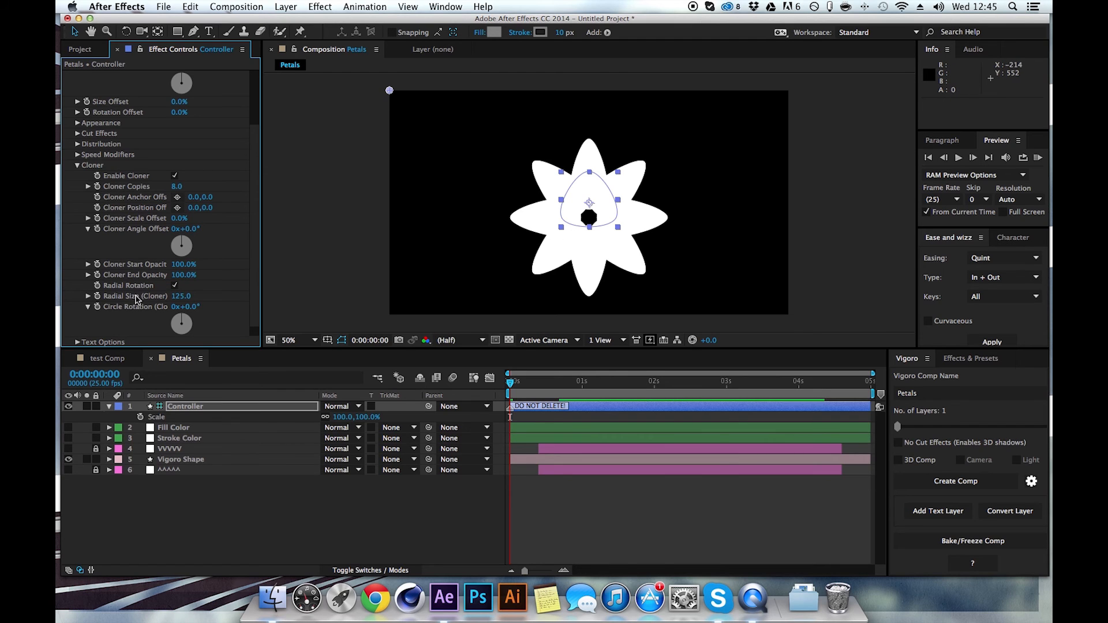
mouse_move(176, 301)
mouse_down()
mouse_move(164, 300)
mouse_move(177, 304)
mouse_up()
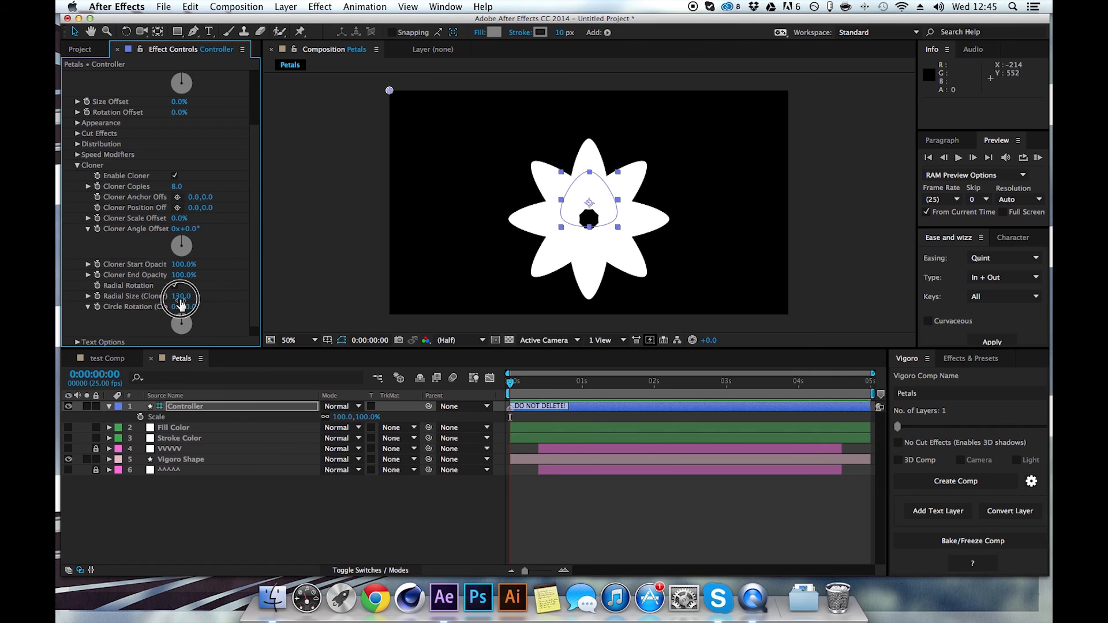
click(174, 299)
text(100)
key(Return)
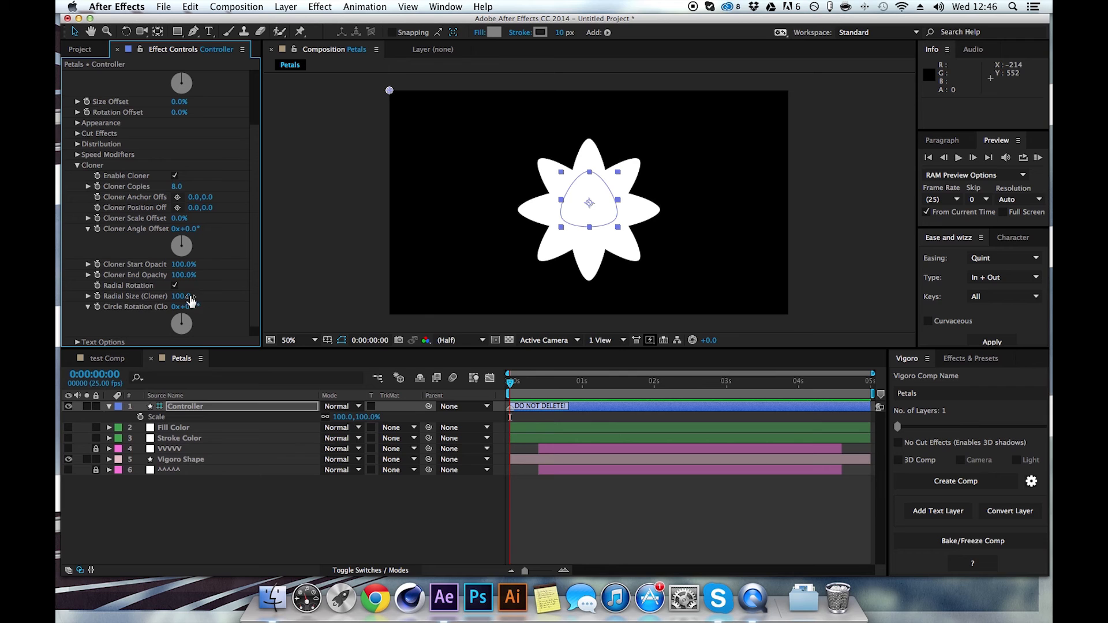
Step: Duplicate the Vigoro Shape layer six times to build overlapping rings of petals
click(198, 457)
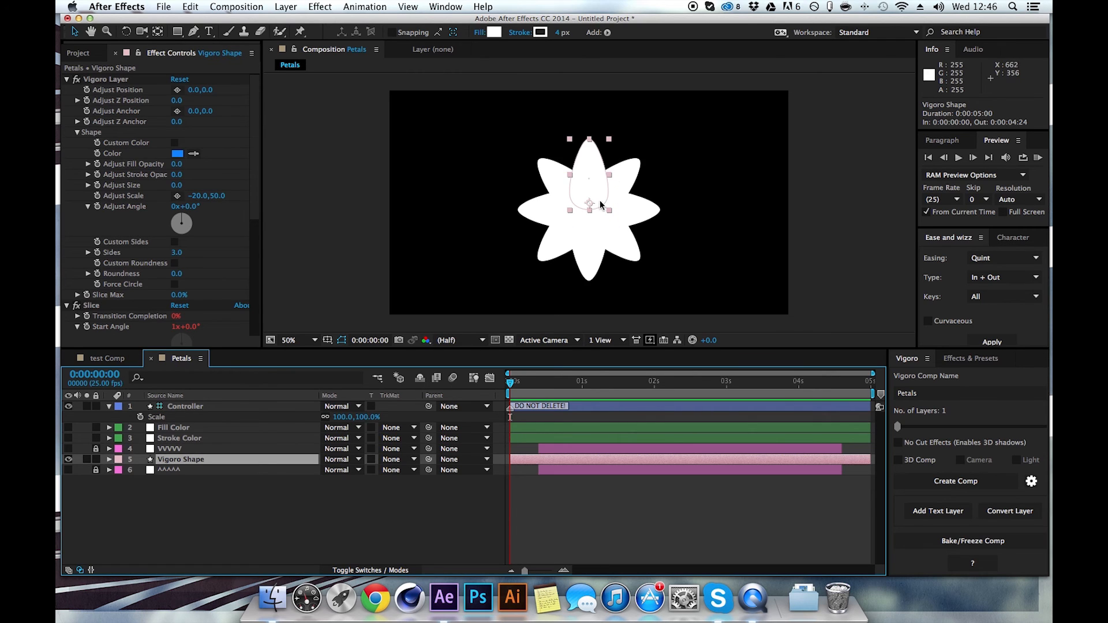
key(super+d)
key(super+d)
key(super+d)
key(super+d)
key(super+d)
key(super+d)
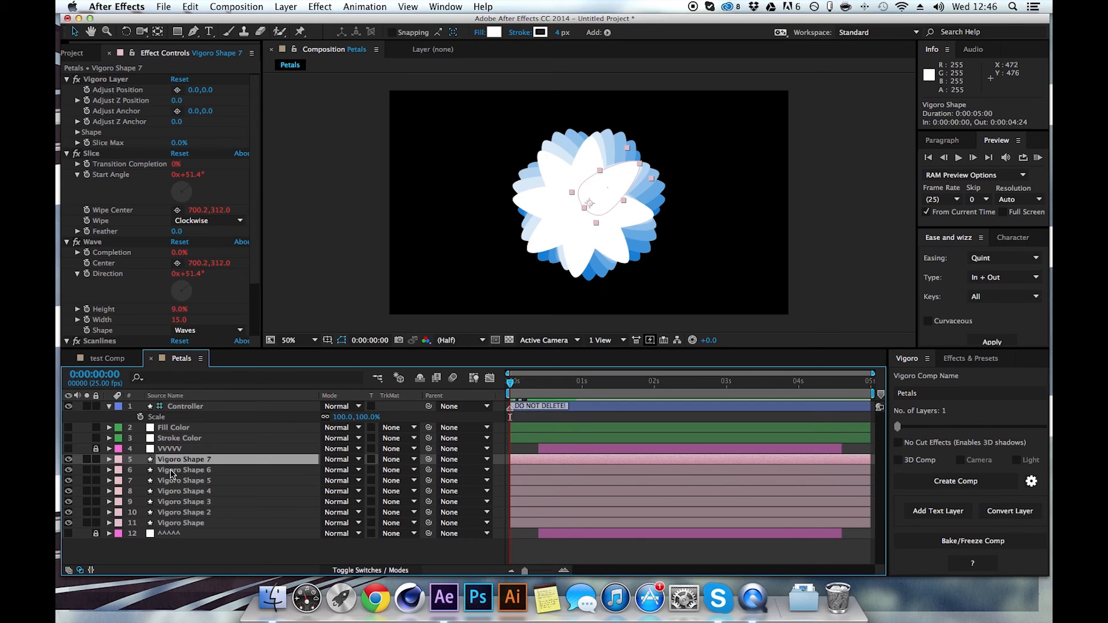
Step: Set the Controller's Circle Size (Dist) to 100 to match the cloner's radial size
click(176, 406)
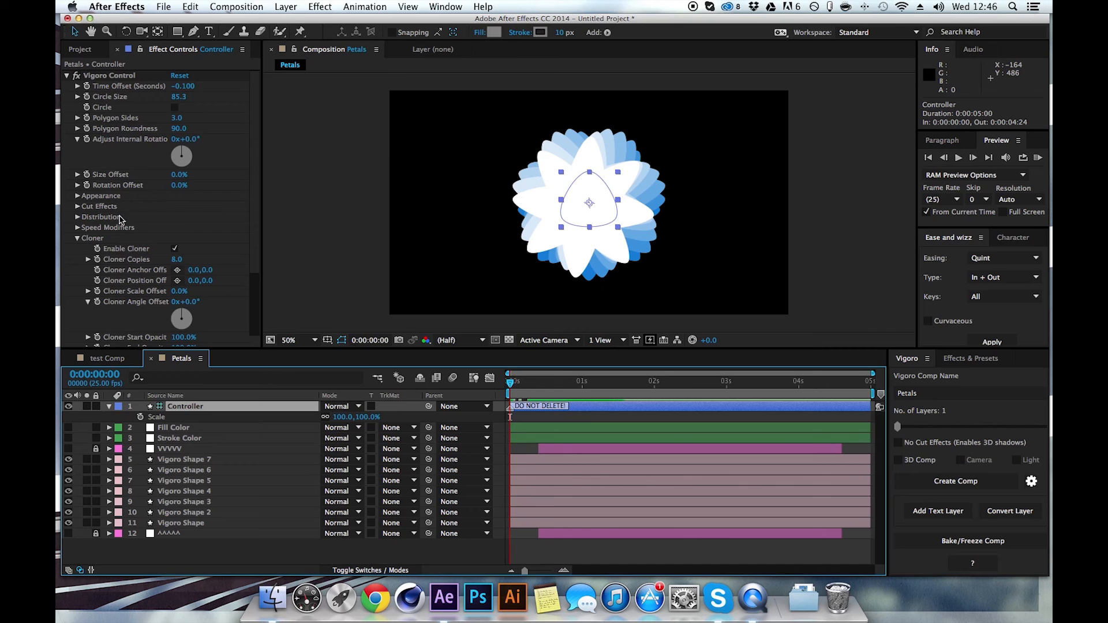
click(77, 217)
scroll(80, 236, down, 3)
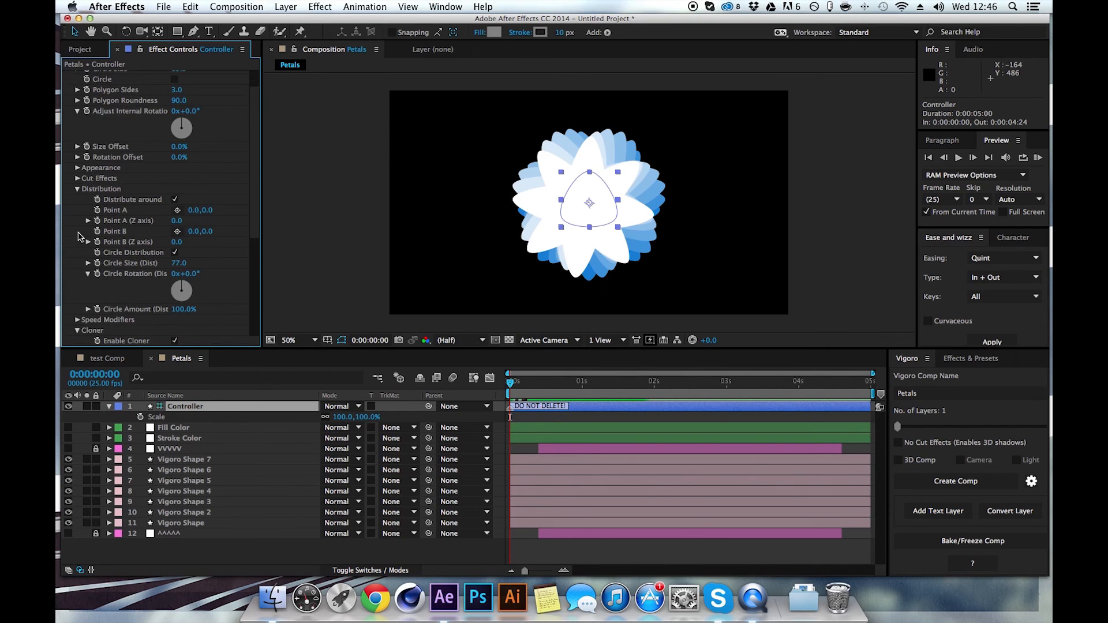
click(177, 256)
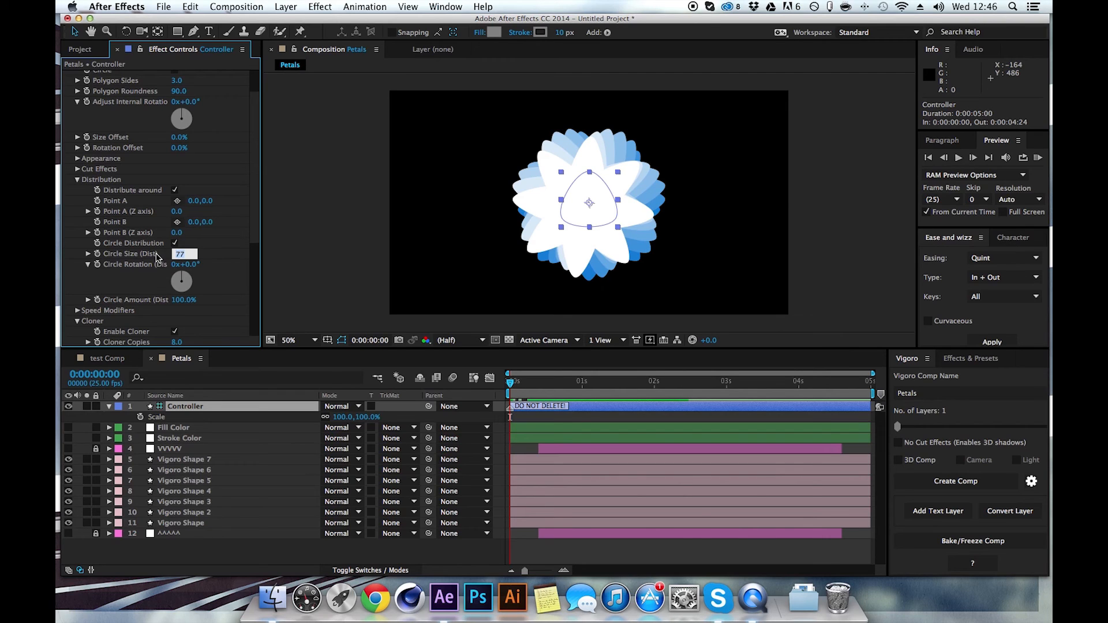
key(Return)
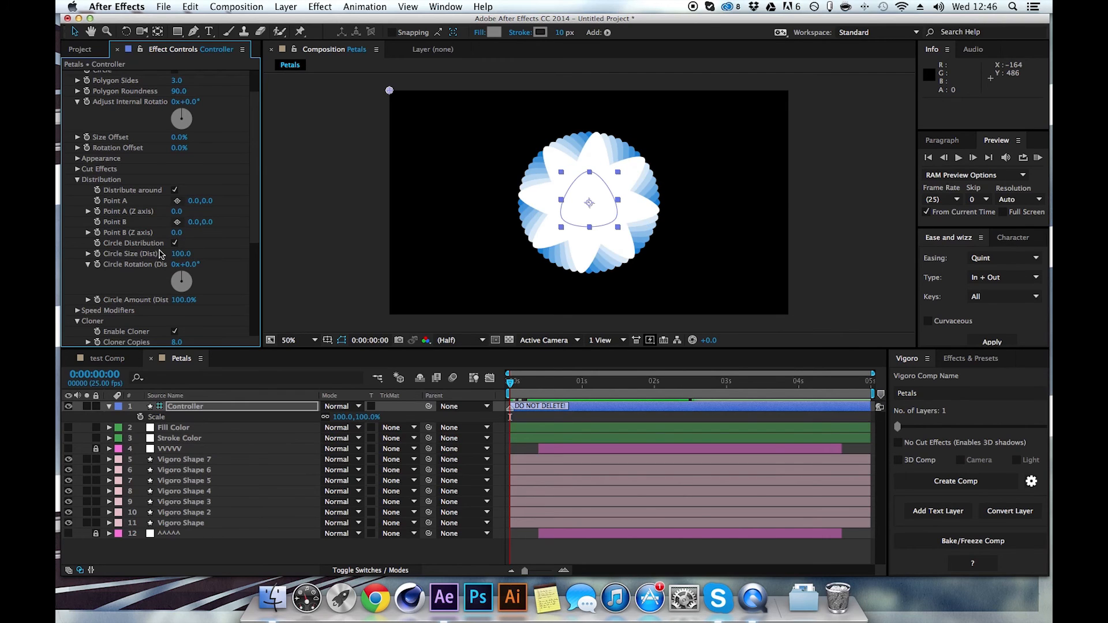
Step: Set the Controller's Size Offset to 4% so the petal rings differ in size
scroll(154, 249, down, 2)
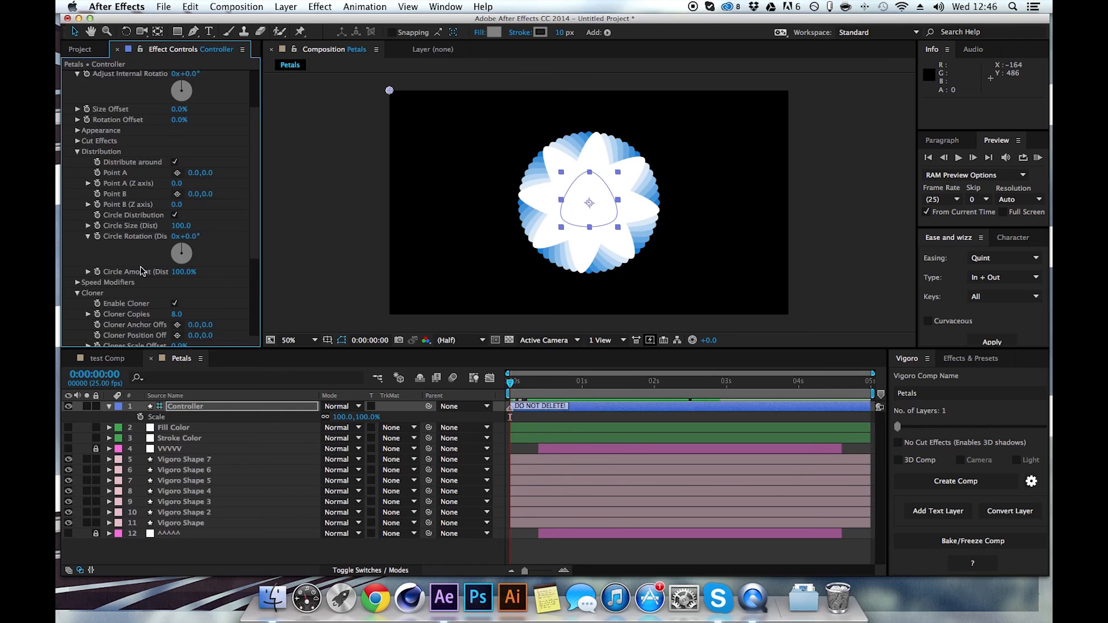
scroll(141, 271, down, 5)
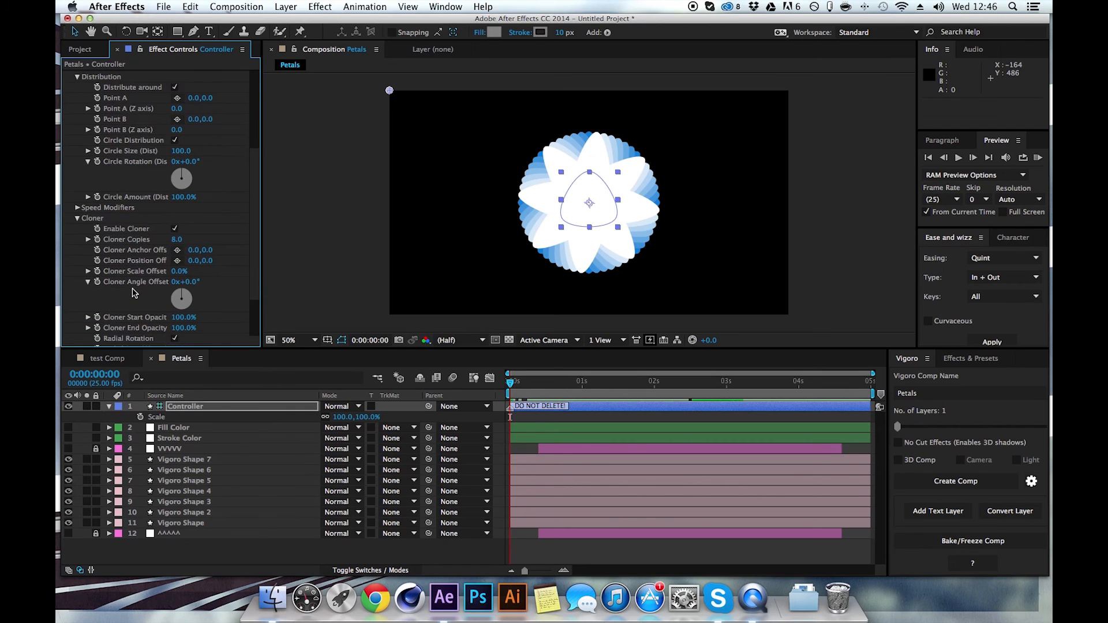
scroll(132, 315, down, 1)
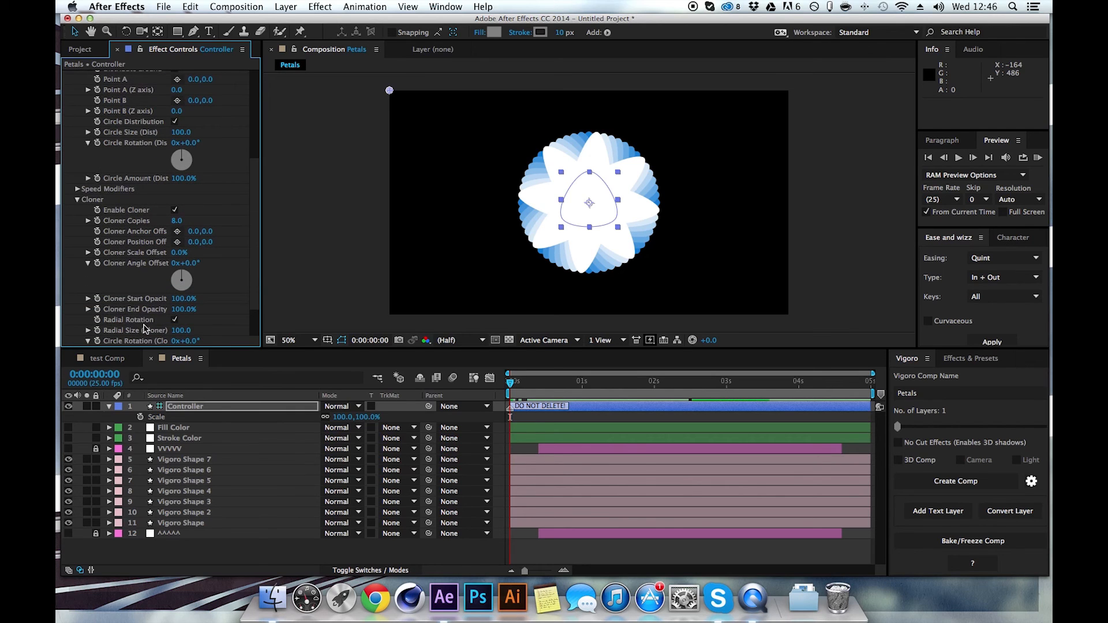
scroll(139, 329, up, 4)
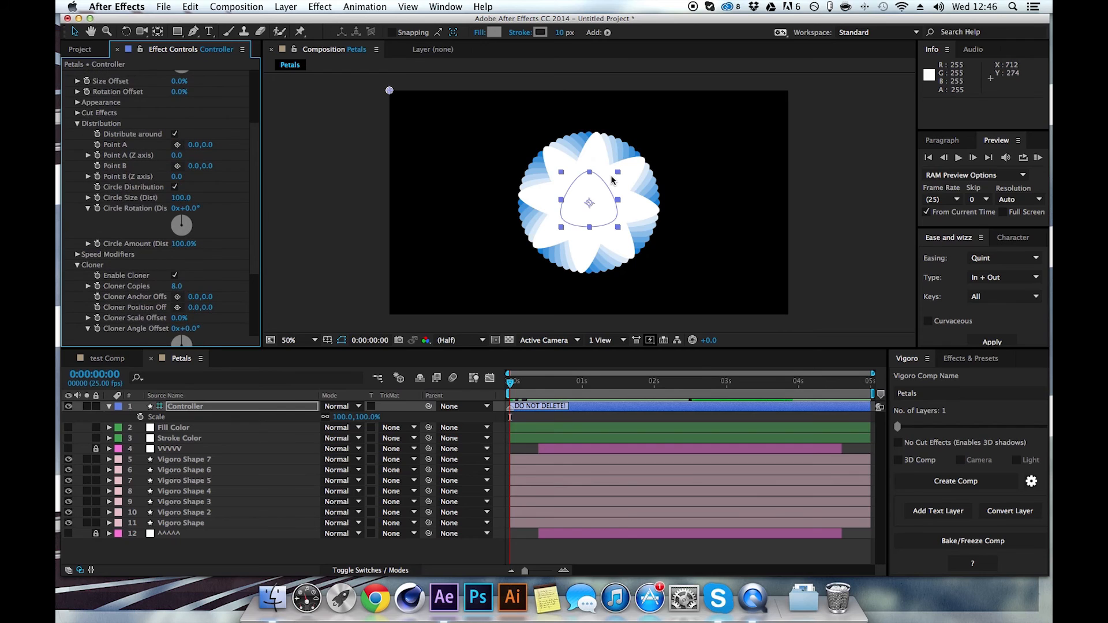
scroll(611, 180, up, 1)
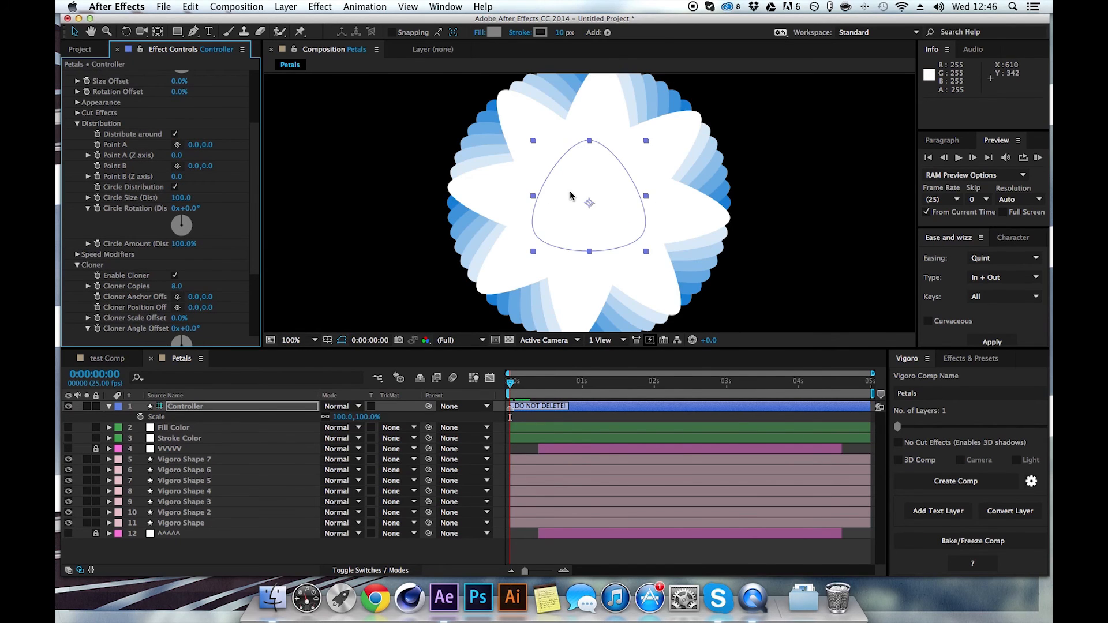
scroll(569, 191, down, 1)
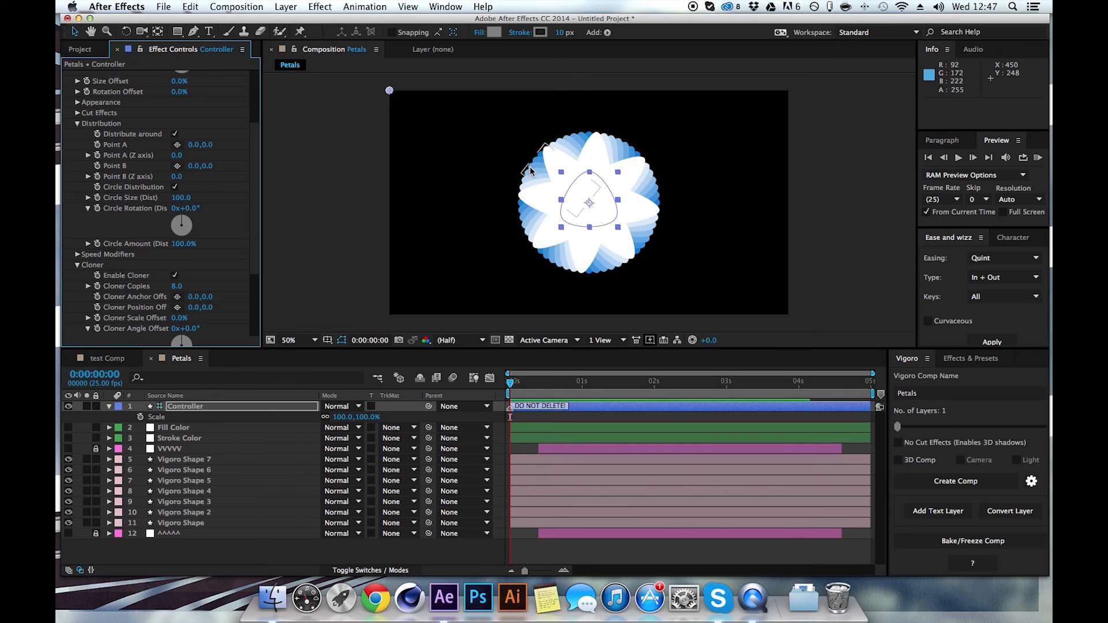
scroll(139, 176, up, 1)
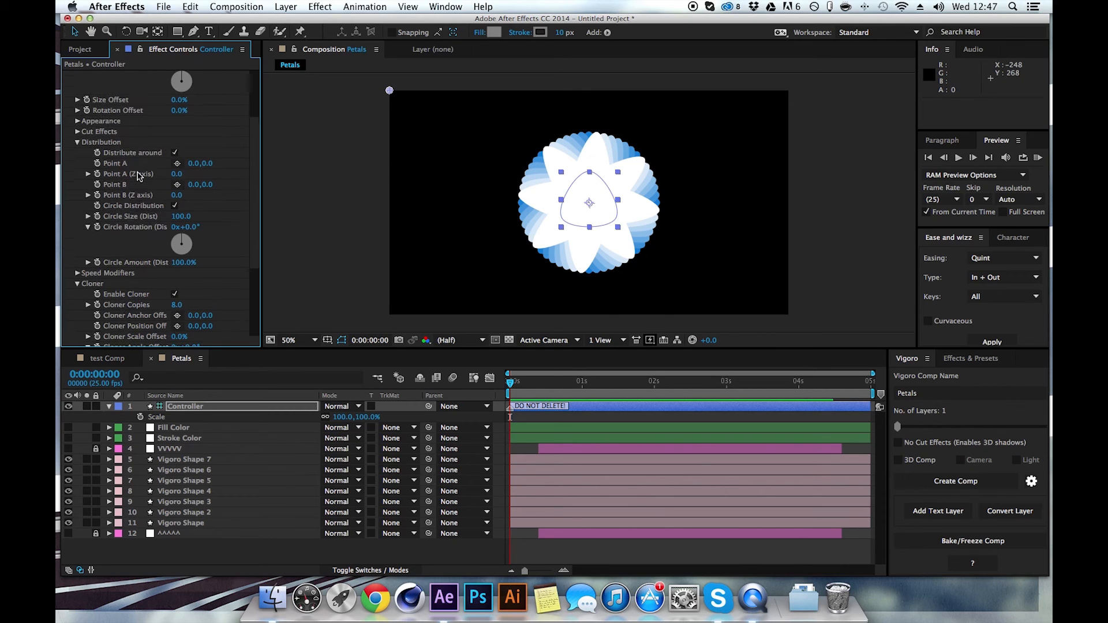
scroll(138, 176, up, 1)
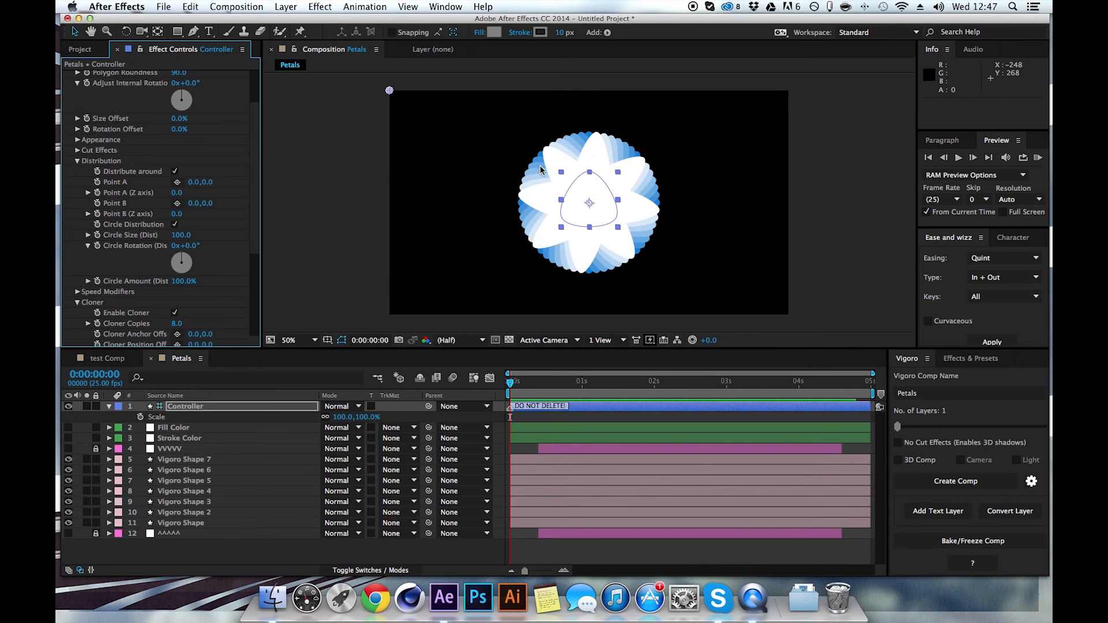
mouse_move(174, 119)
mouse_down()
mouse_move(201, 118)
mouse_move(185, 123)
mouse_up()
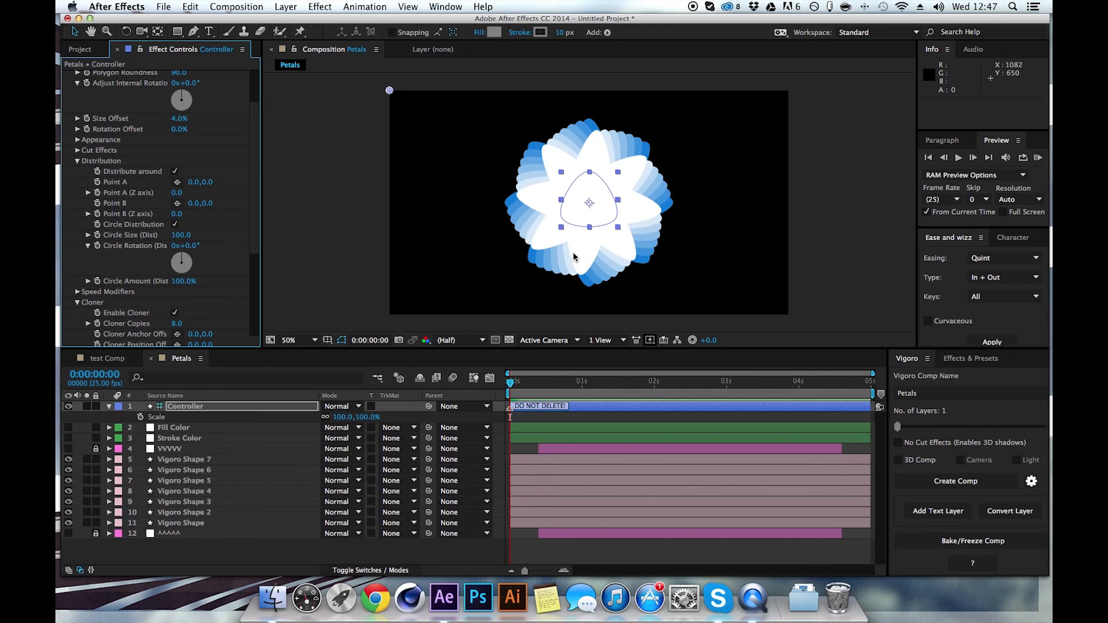
Step: Reduce the Controller's Circle Size to 56.3 and raise the Size Offset to 5%
scroll(132, 131, up, 5)
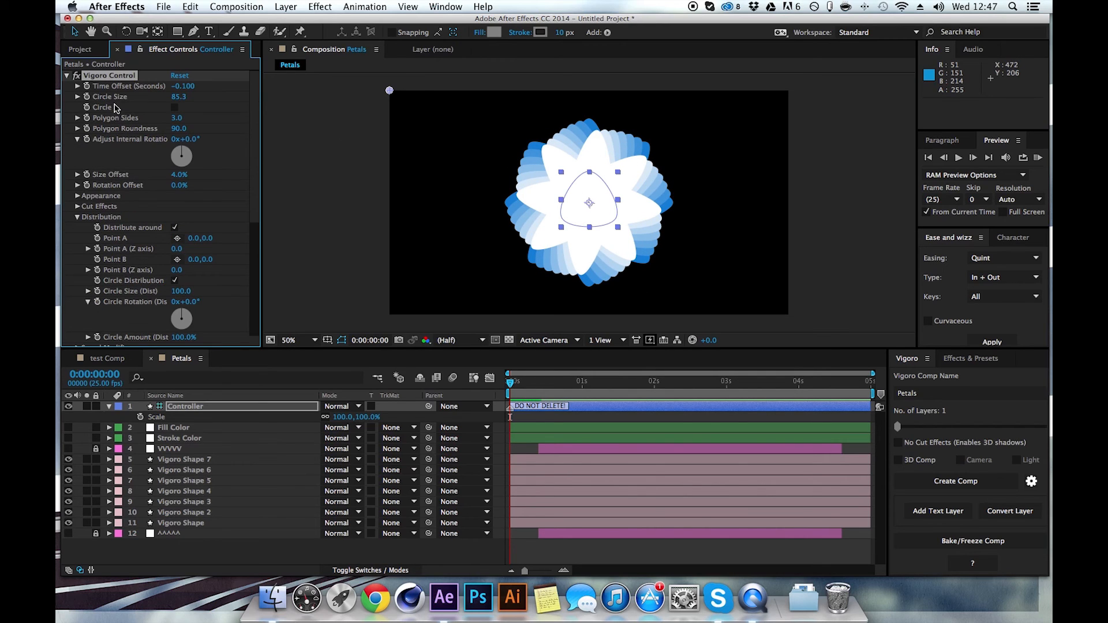
drag(181, 101, 166, 99)
key(period)
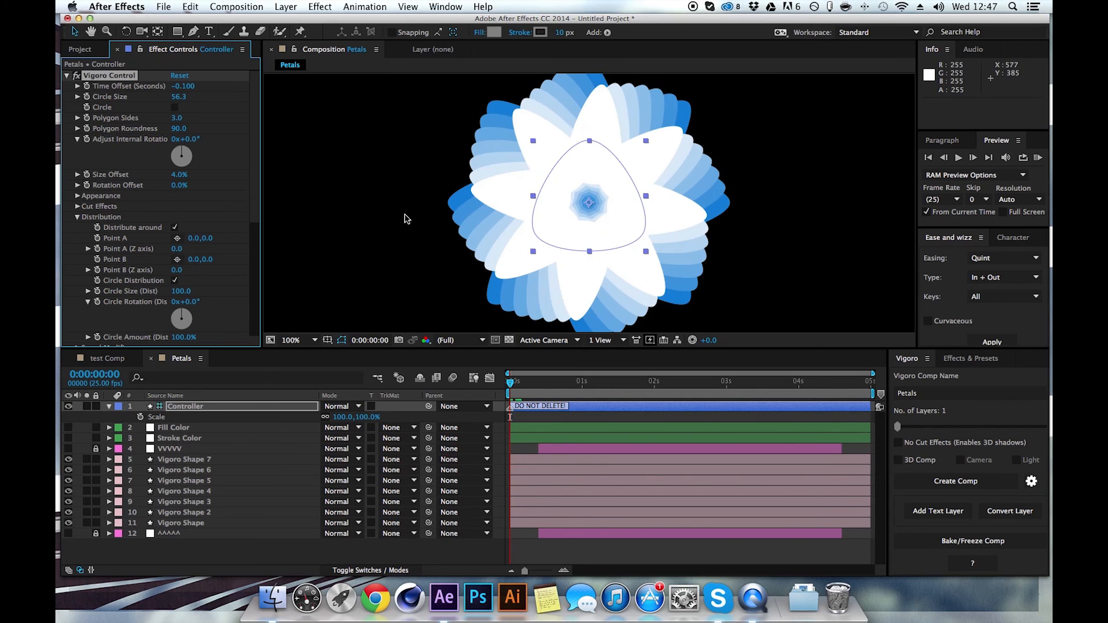
drag(177, 181, 184, 181)
Step: Lower the Distribution's Circle Amount to 63% to stagger the petal rings, and inspect the flower up close
scroll(413, 195, down, 2)
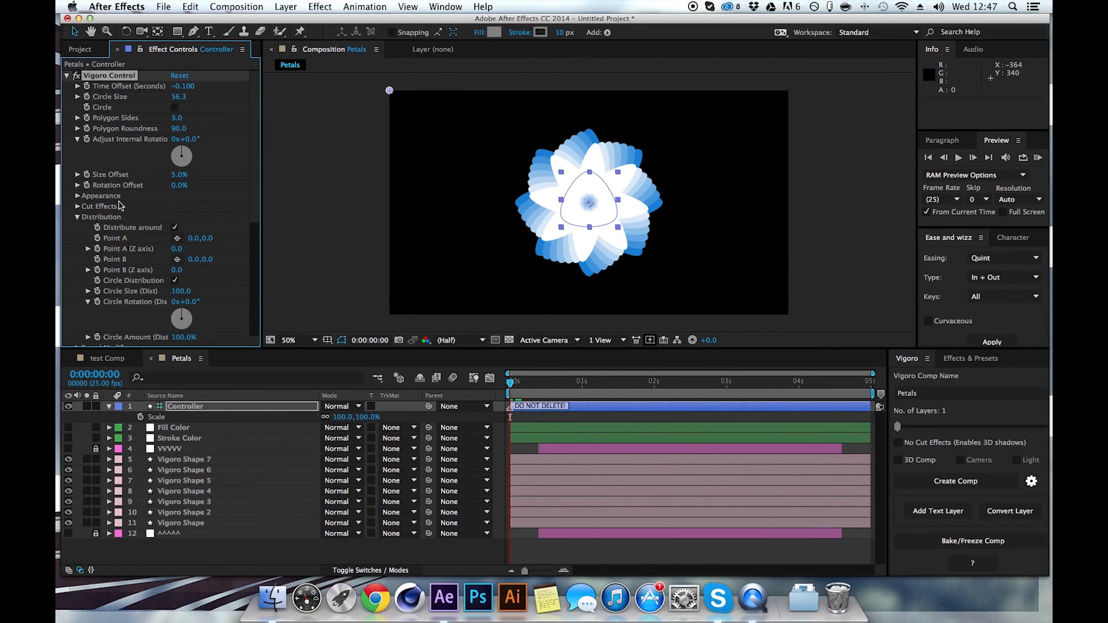
scroll(129, 201, down, 5)
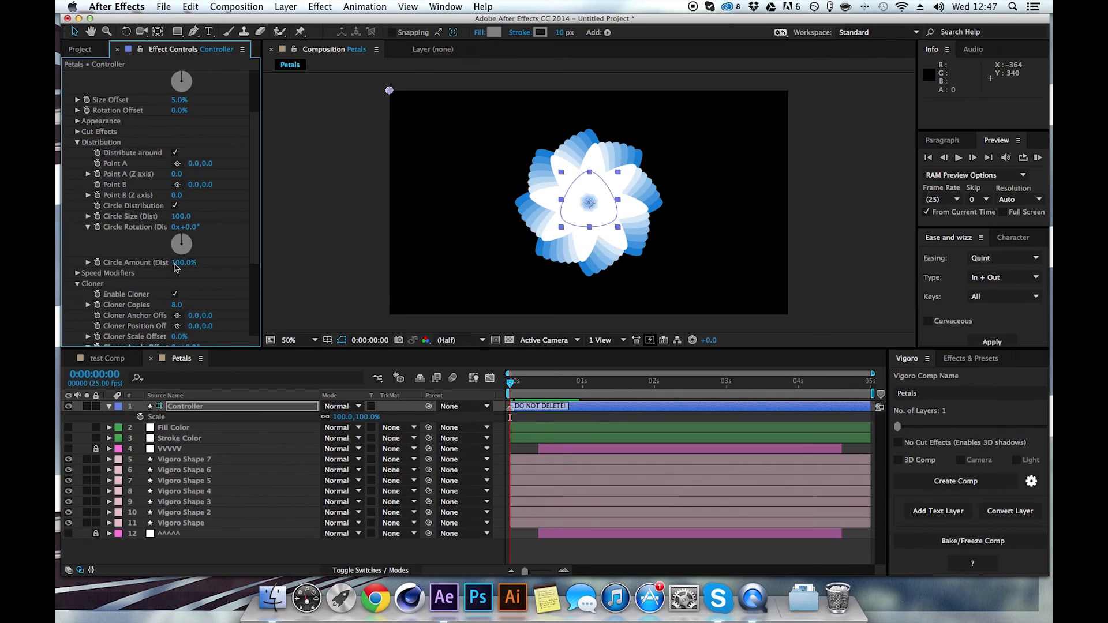
drag(184, 268, 162, 269)
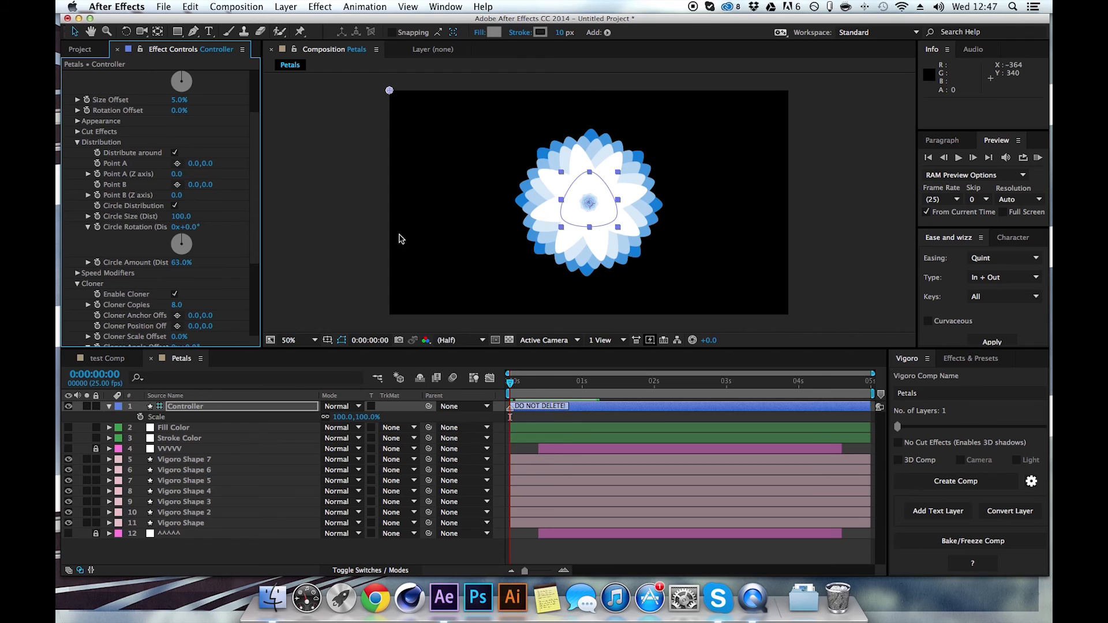
scroll(494, 235, up, 1)
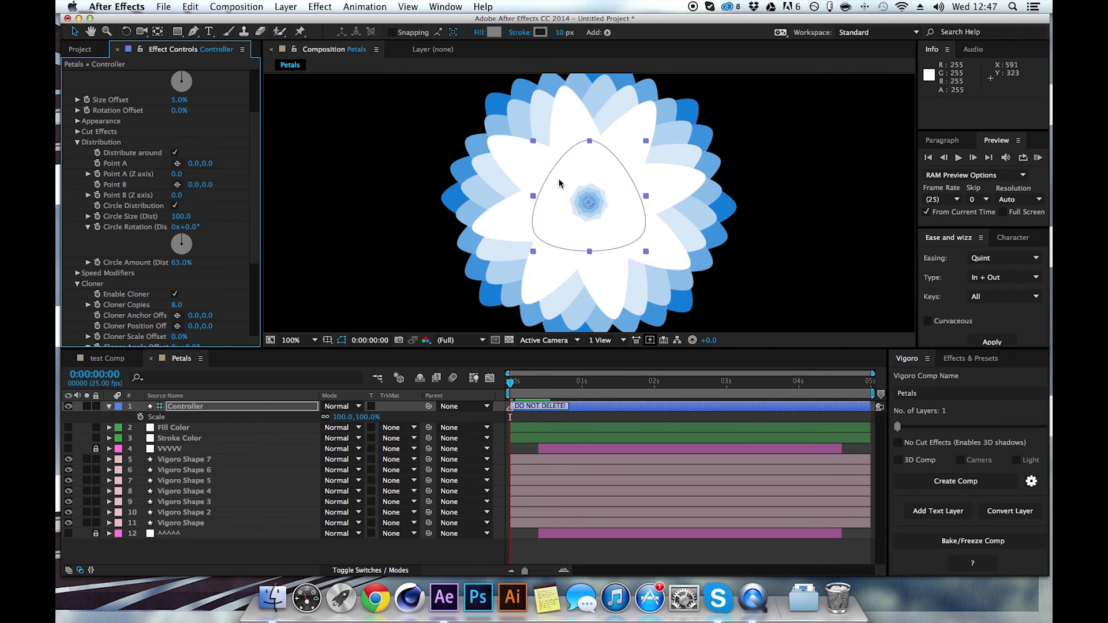
scroll(540, 181, down, 1)
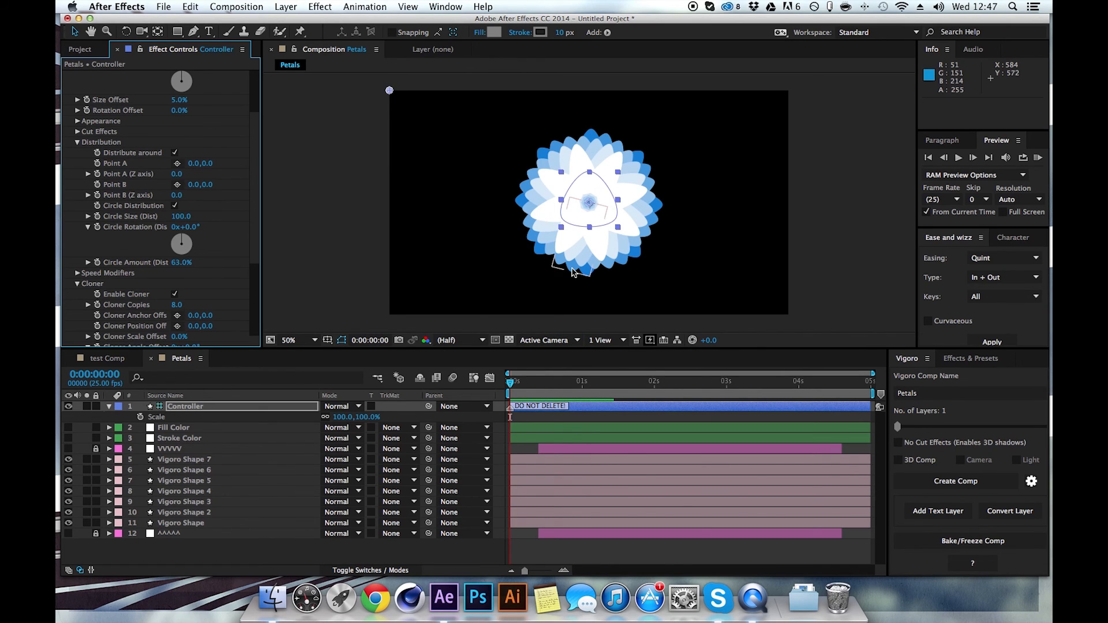
scroll(572, 272, up, 1)
scroll(572, 271, down, 1)
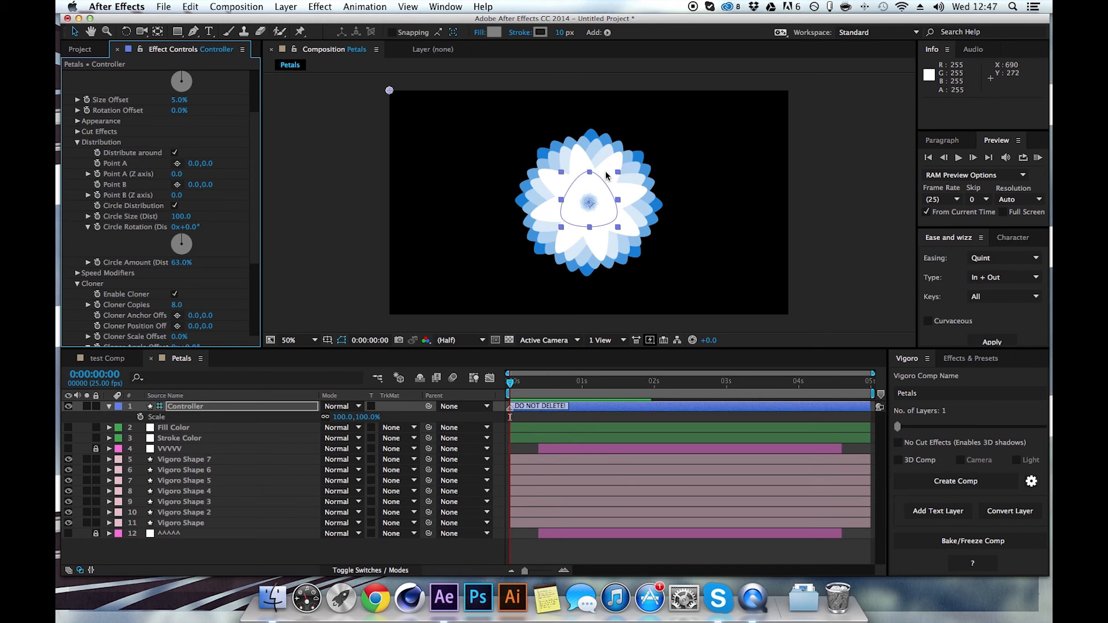
Step: Collapse the Controller's Distribution and Cloner settings and expand its Appearance settings
click(223, 406)
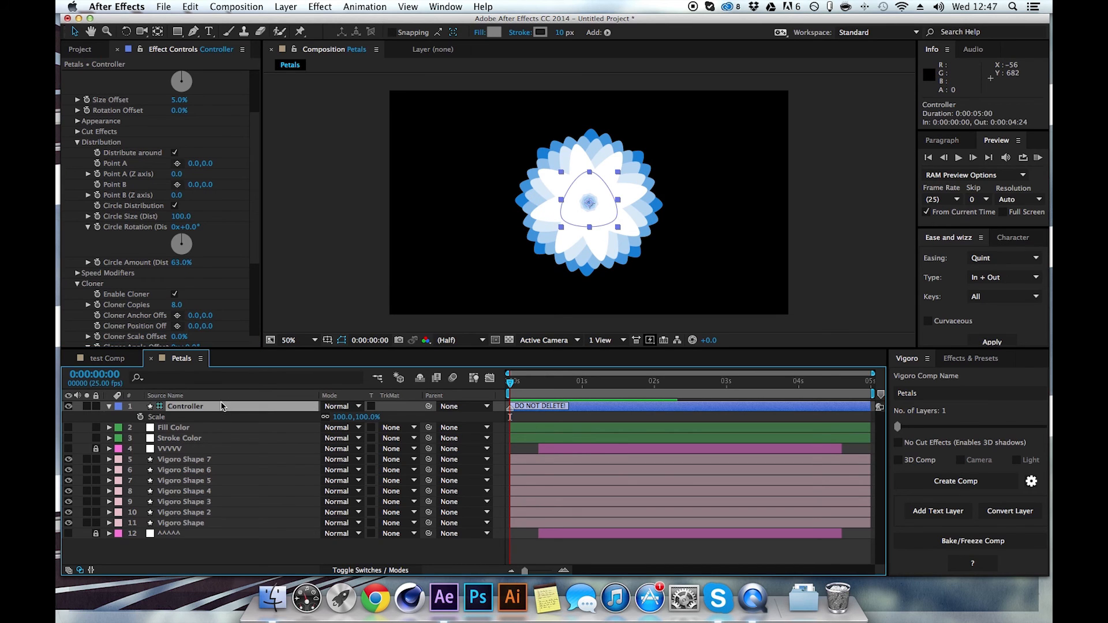
click(77, 143)
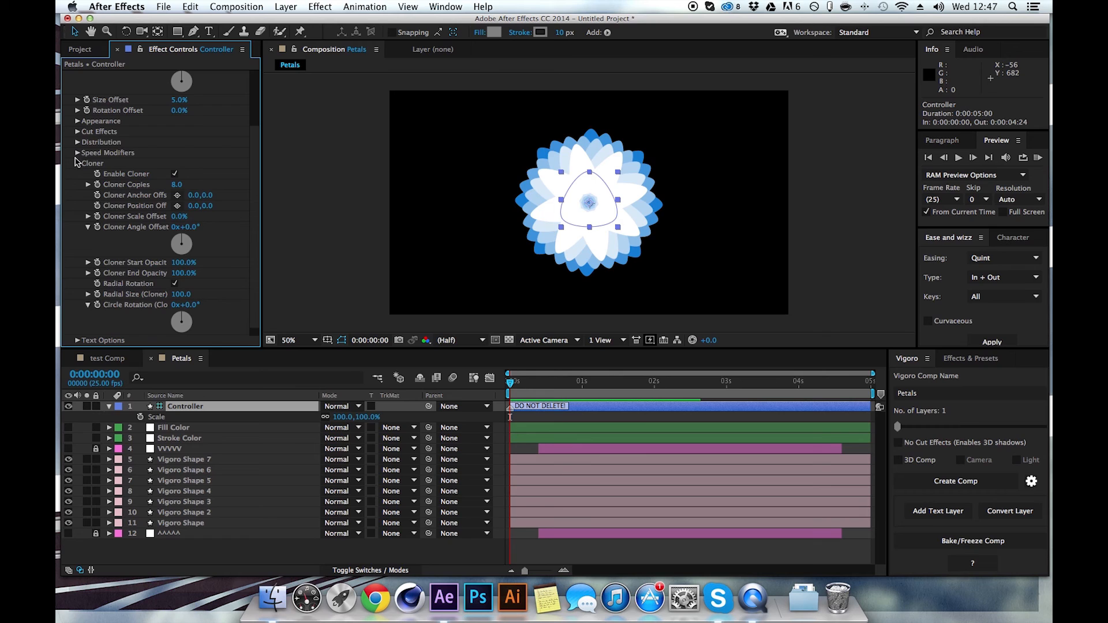
click(78, 164)
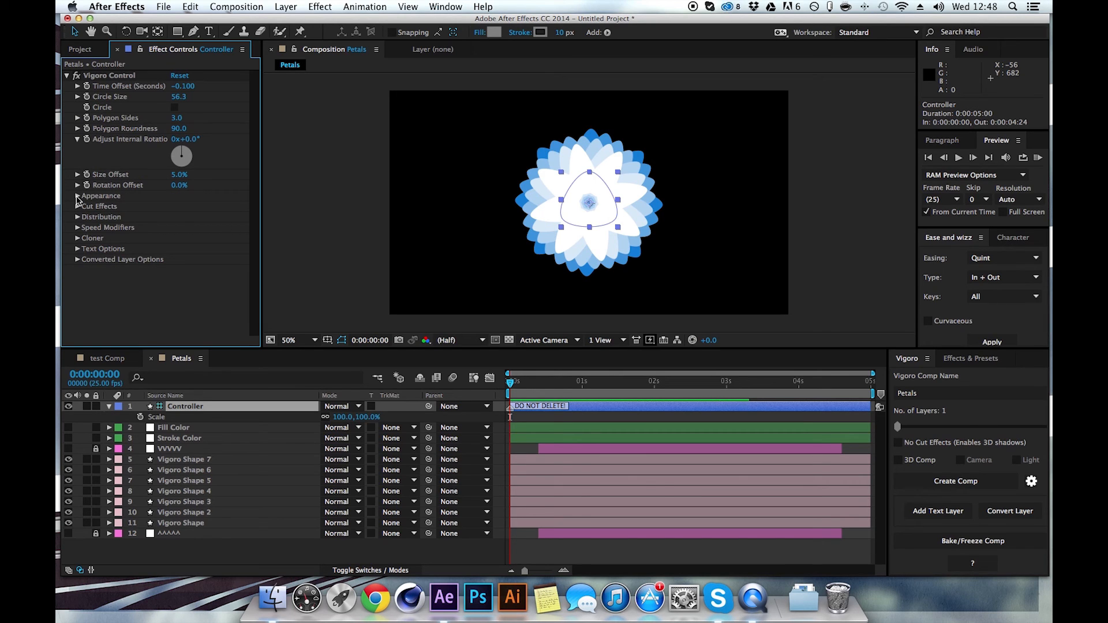
click(77, 197)
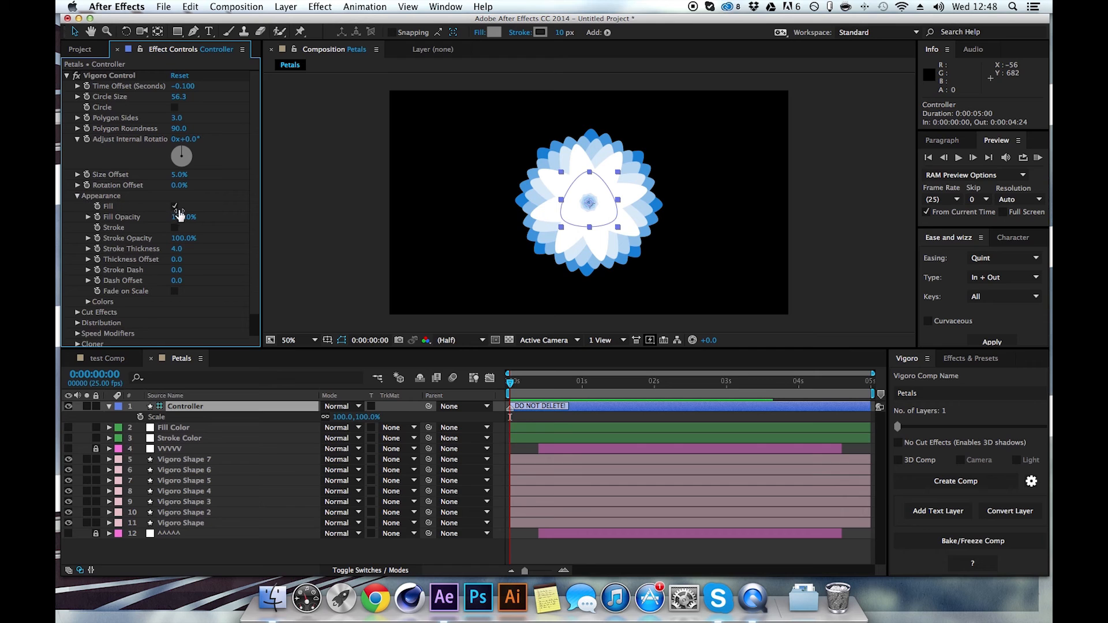
Step: Try showing the petals as stroke outlines without fill, and restore the fill without stroke
click(175, 228)
click(175, 206)
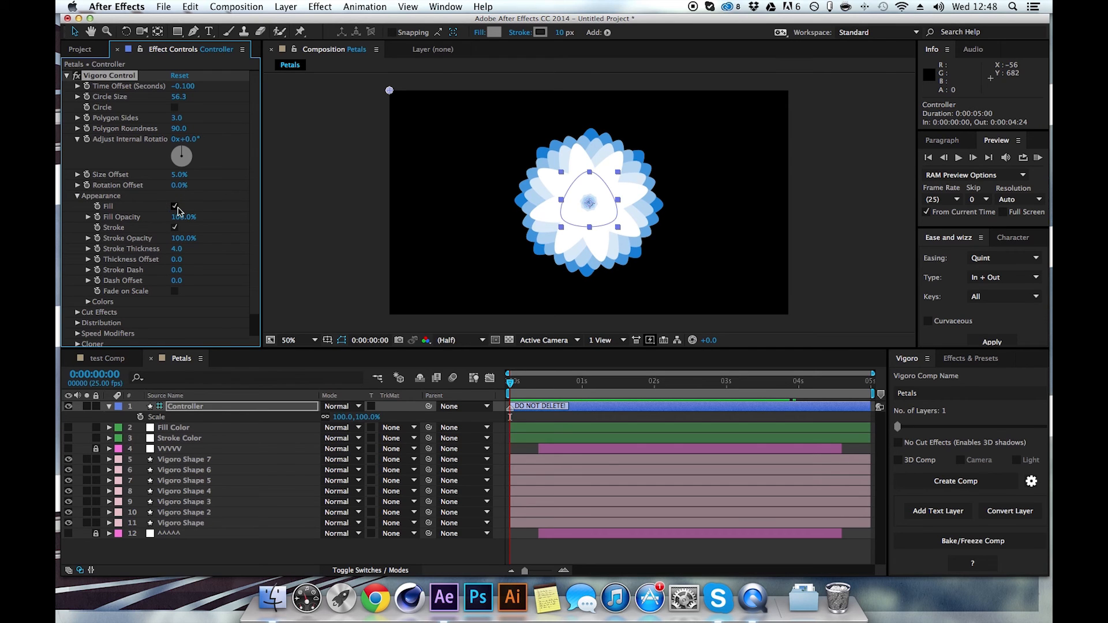
key(period)
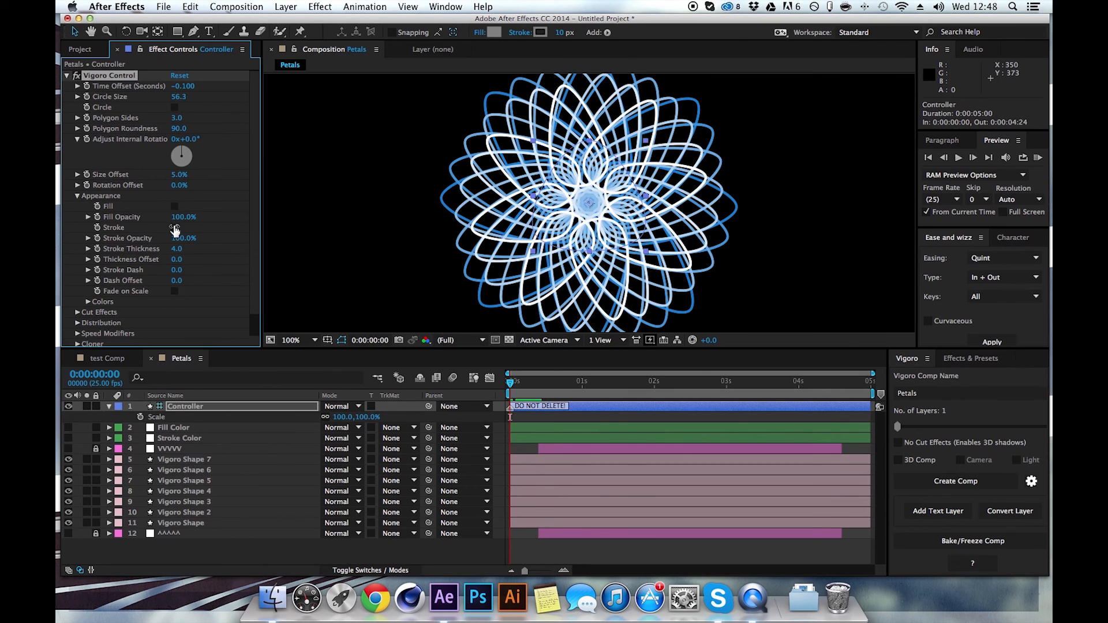
click(173, 207)
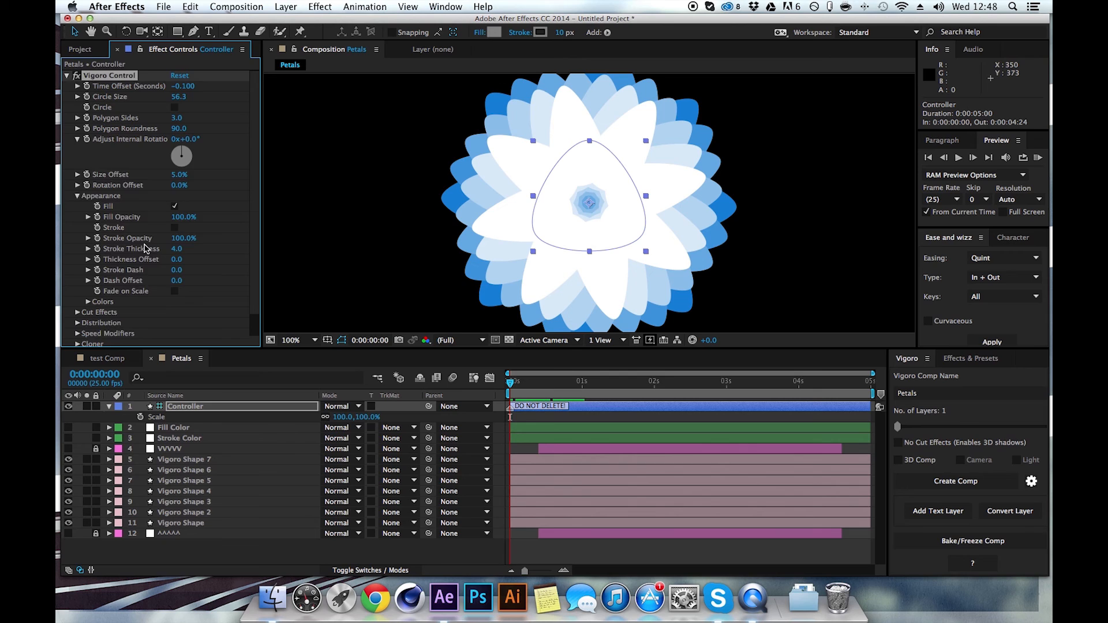
Step: Set the Top Color in the Appearance Colors to red E32222
scroll(145, 248, down, 1)
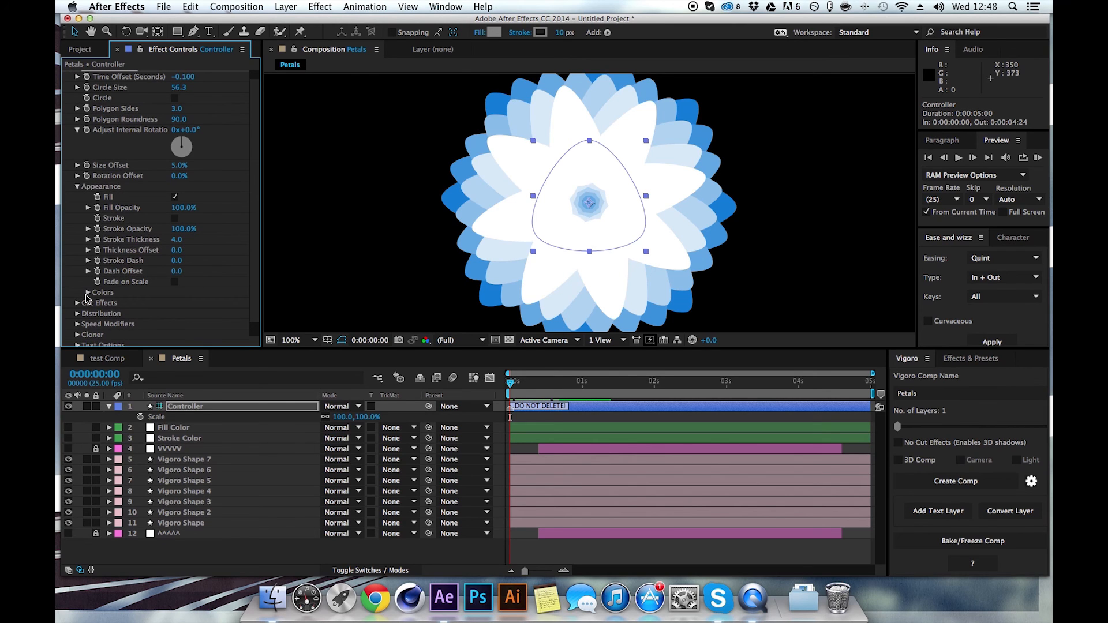
click(87, 293)
scroll(85, 298, down, 3)
scroll(98, 288, down, 3)
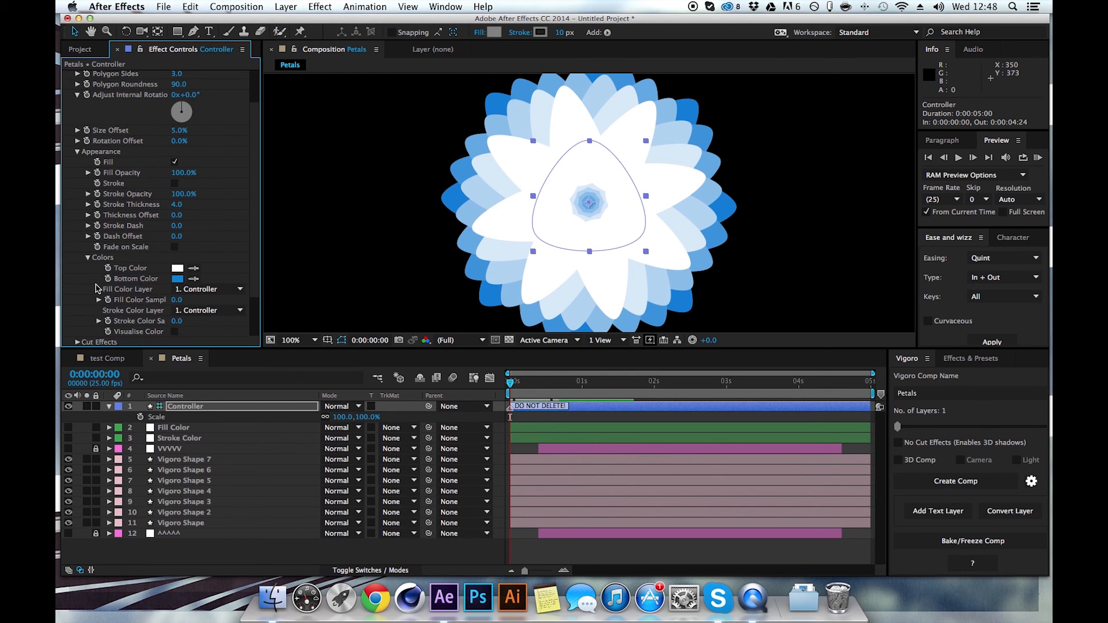
click(177, 250)
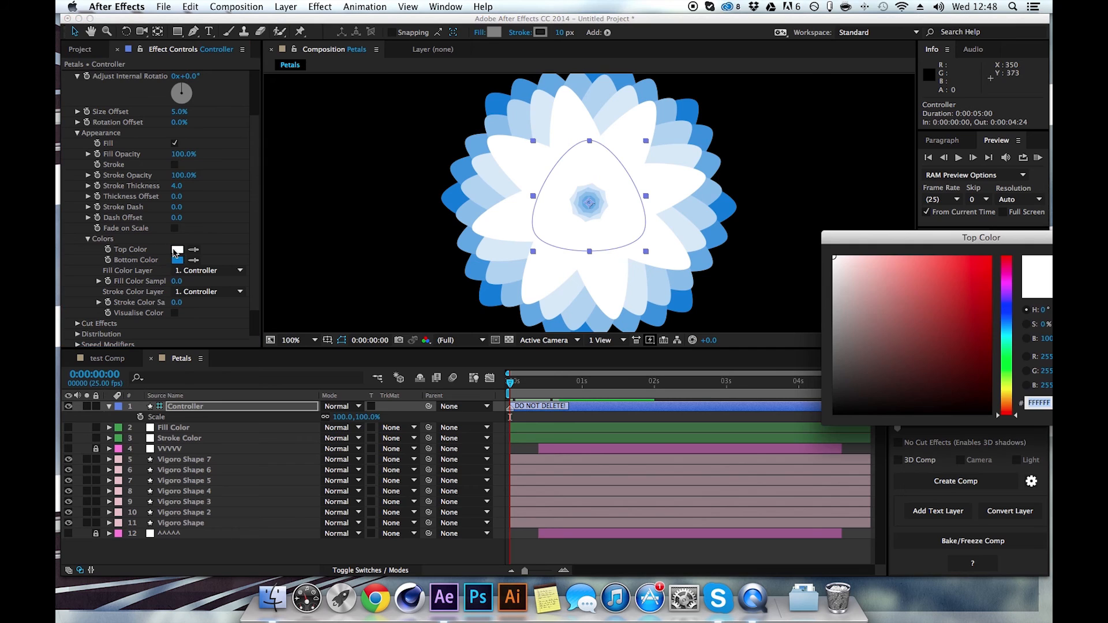
click(969, 274)
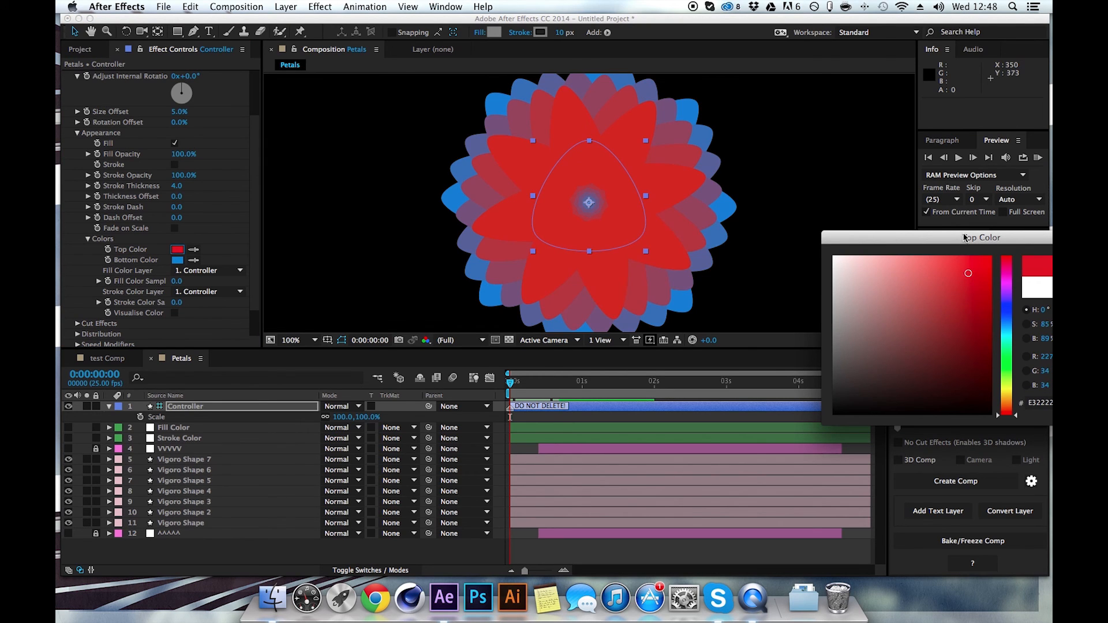
drag(963, 238, 718, 222)
click(856, 248)
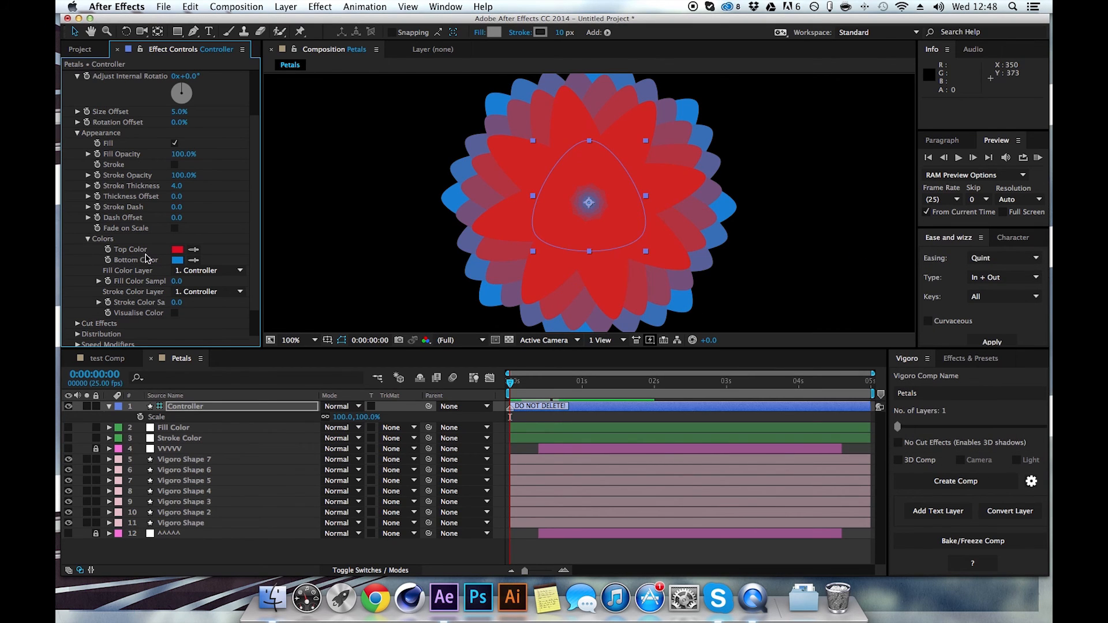
Step: Change the Bottom Color to yellow CEBC0A, trying green on the way
click(178, 261)
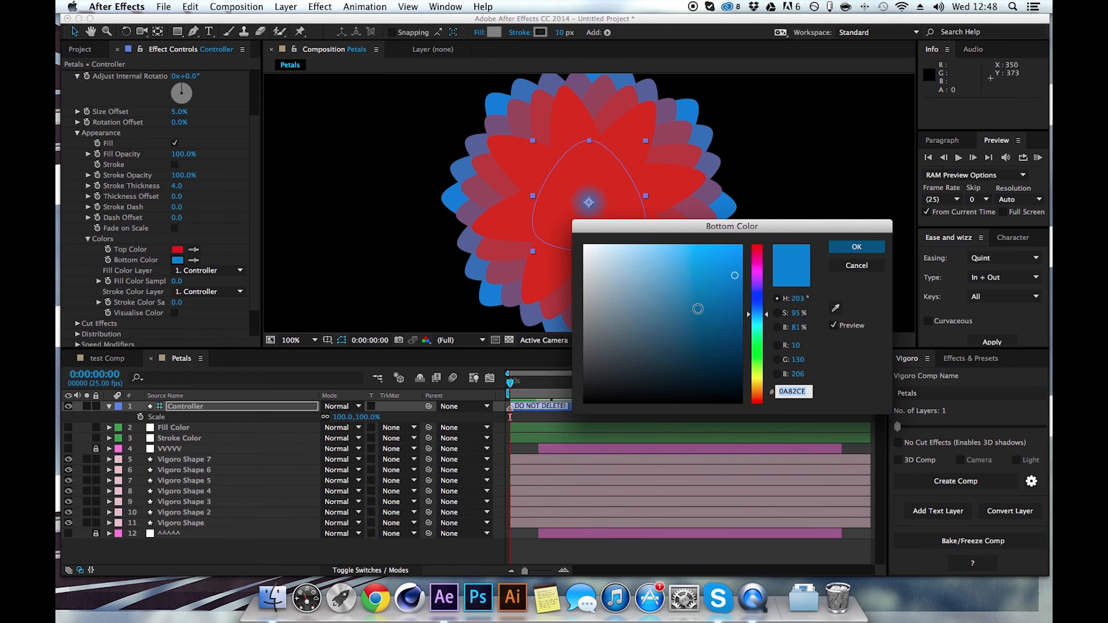
drag(746, 320, 748, 347)
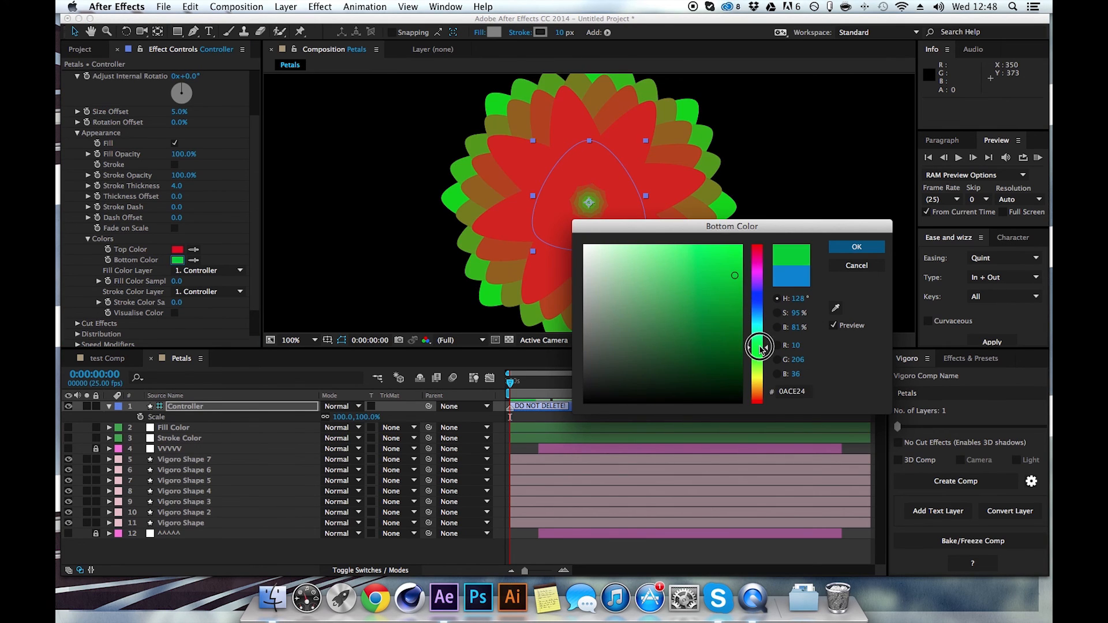
click(756, 381)
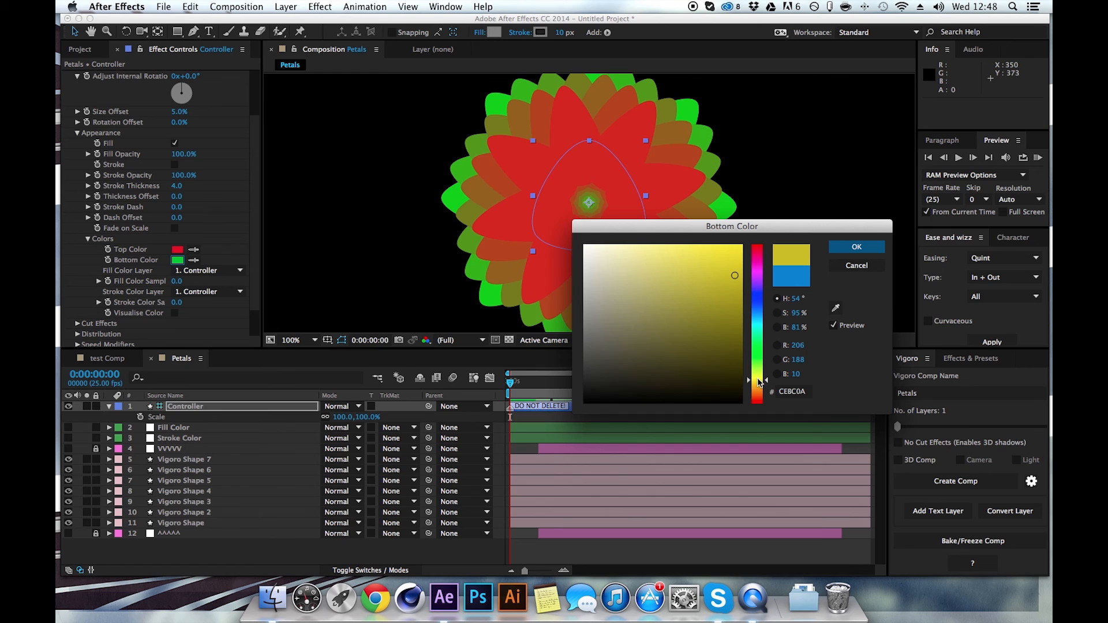
click(856, 247)
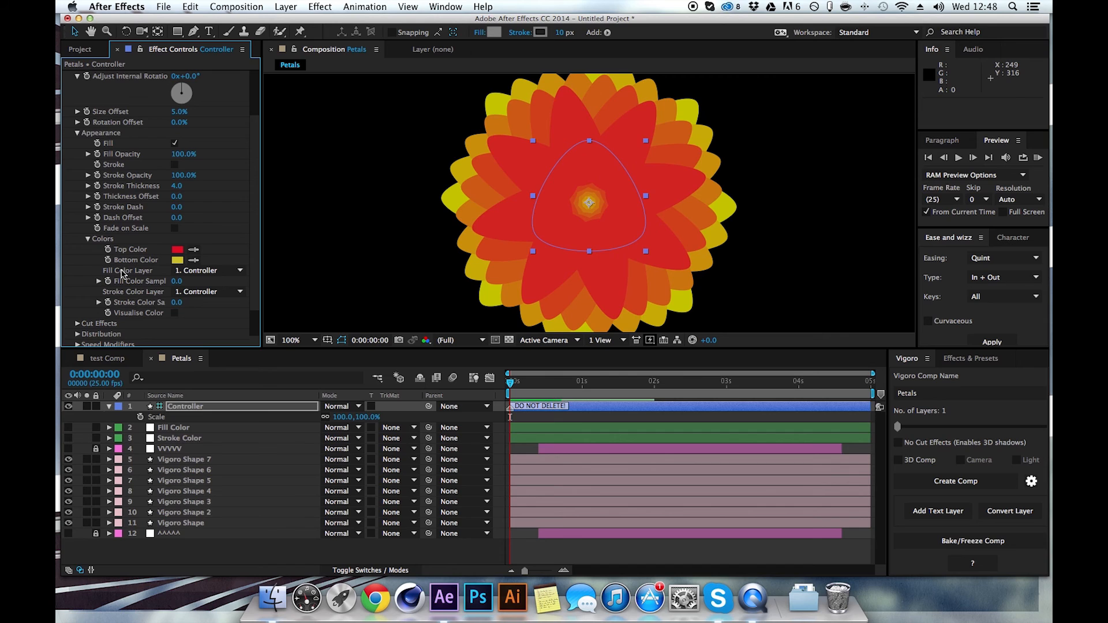
Step: Choose the Fill Color layer as the Fill Color Layer for the petals
click(174, 271)
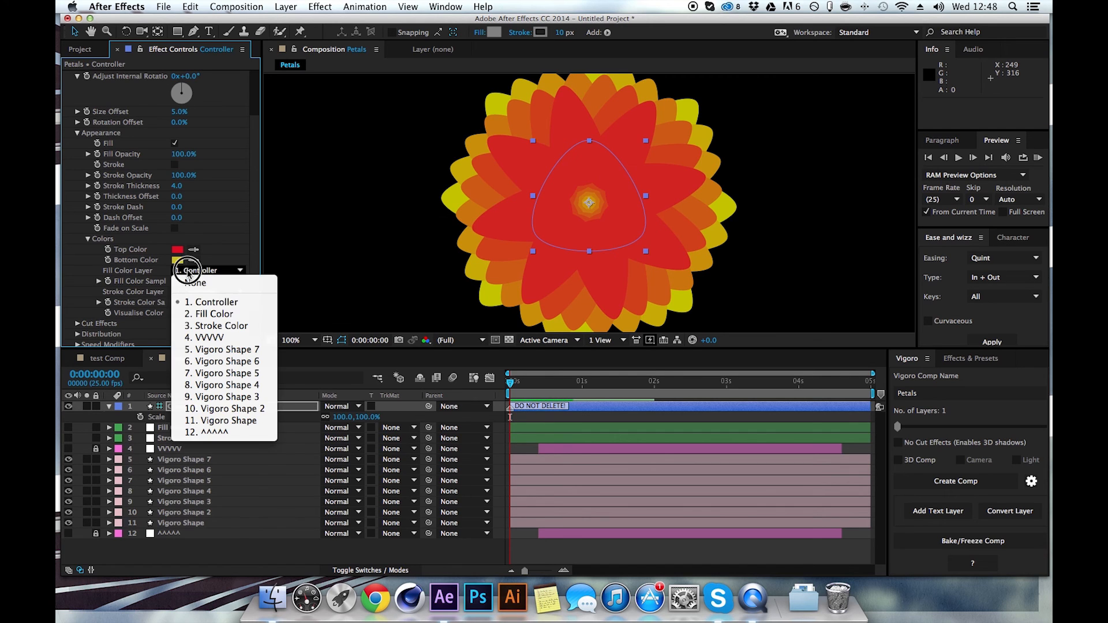
click(194, 316)
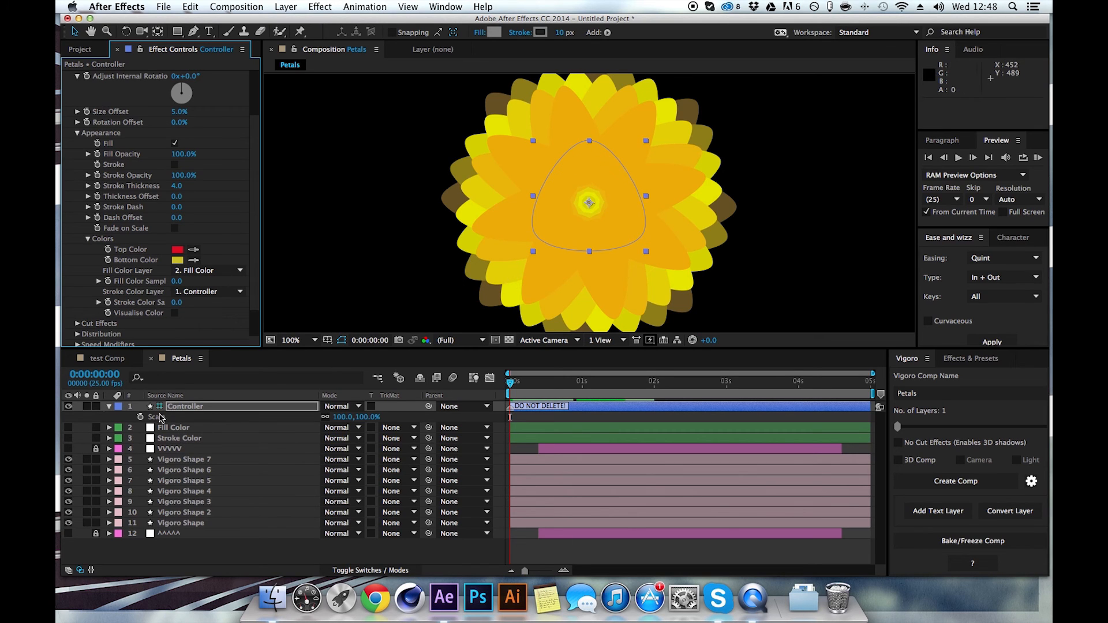
Step: Turn on Visualise Color for the Controller, compare the sampling points against the Fill Color layer's gradient, and hide that layer
click(68, 428)
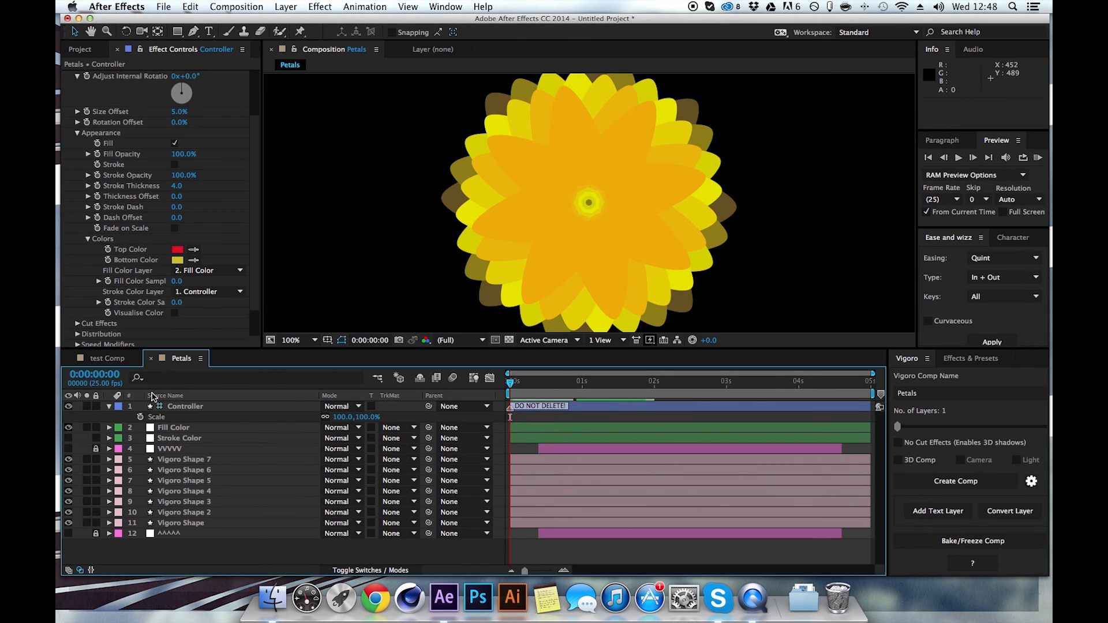
scroll(545, 214, down, 2)
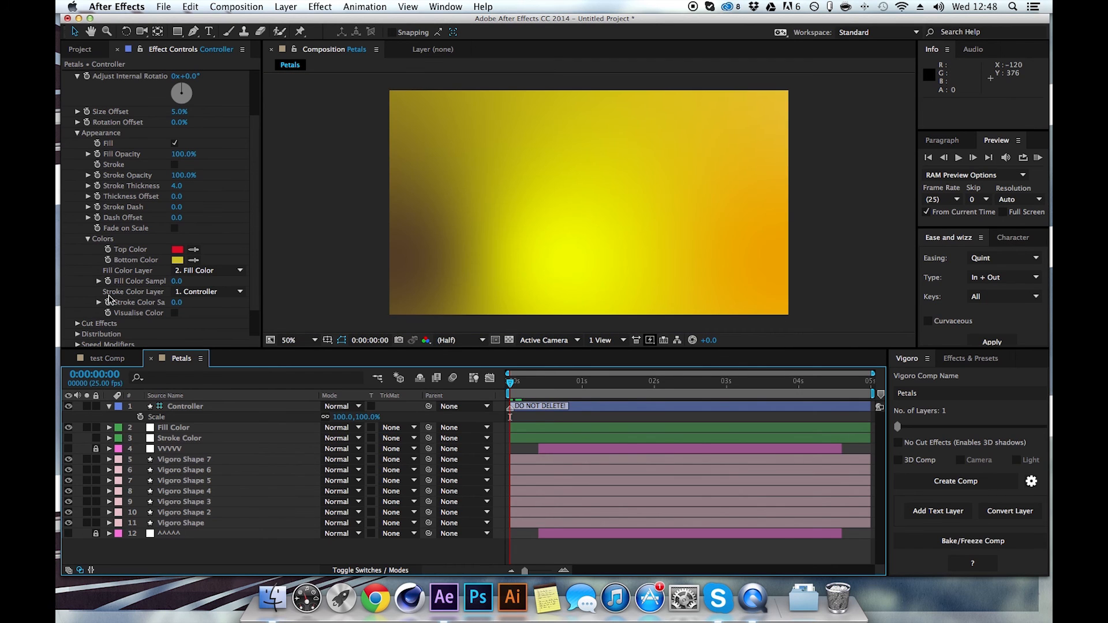
click(168, 314)
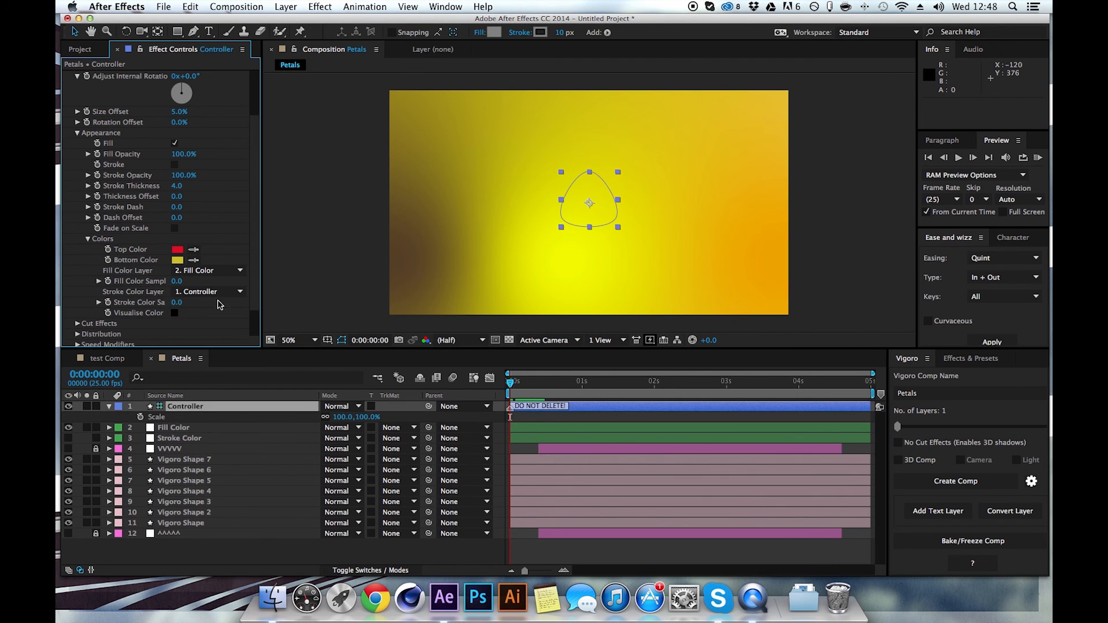
click(175, 313)
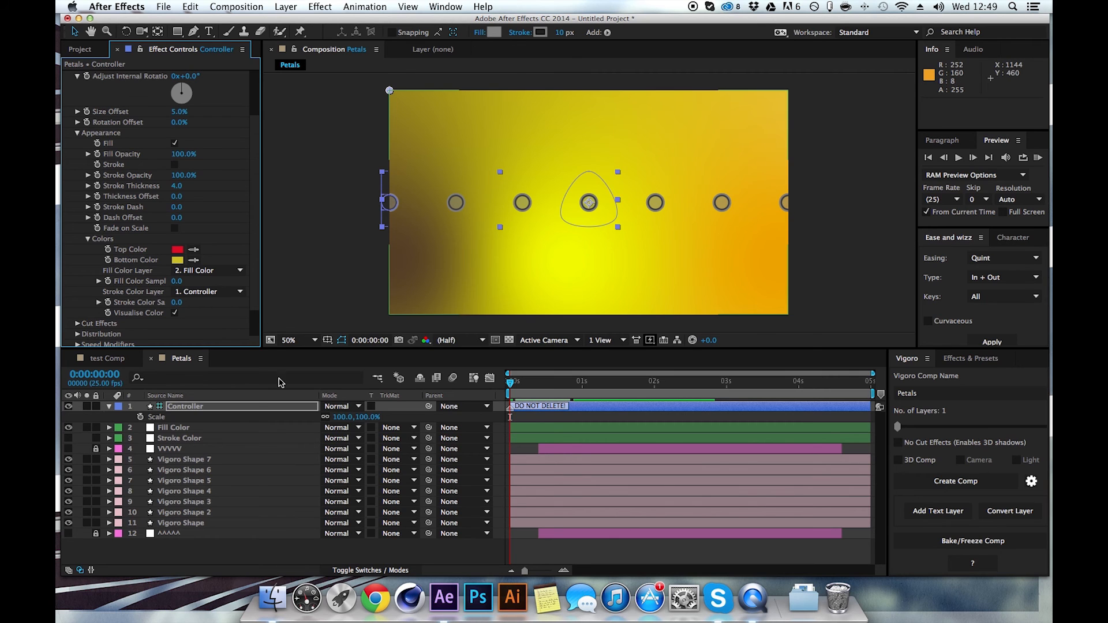
click(68, 428)
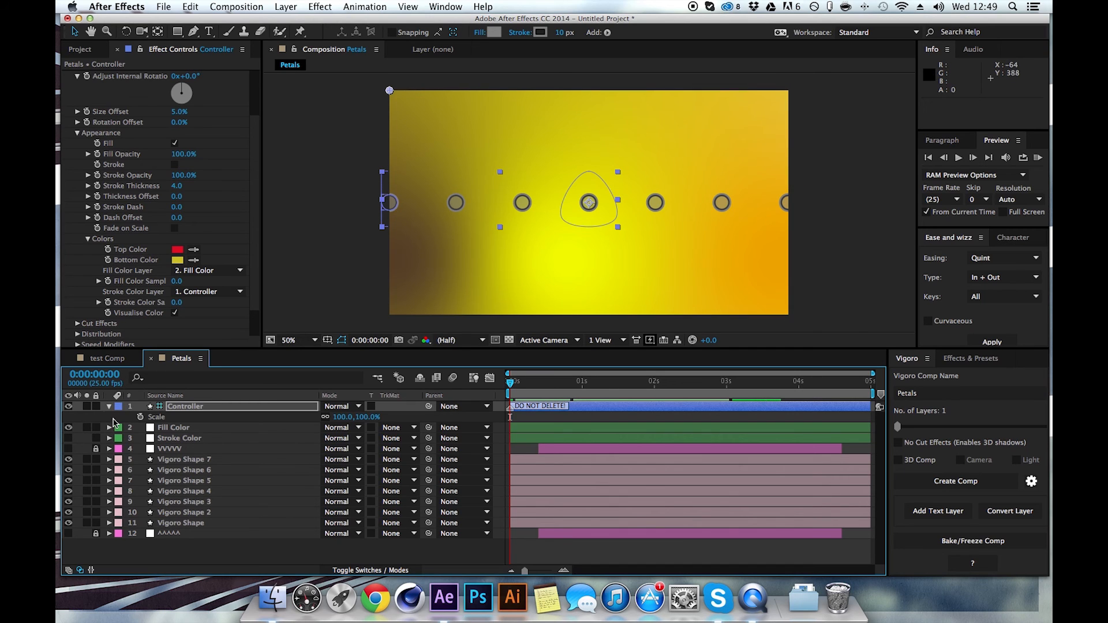
click(69, 428)
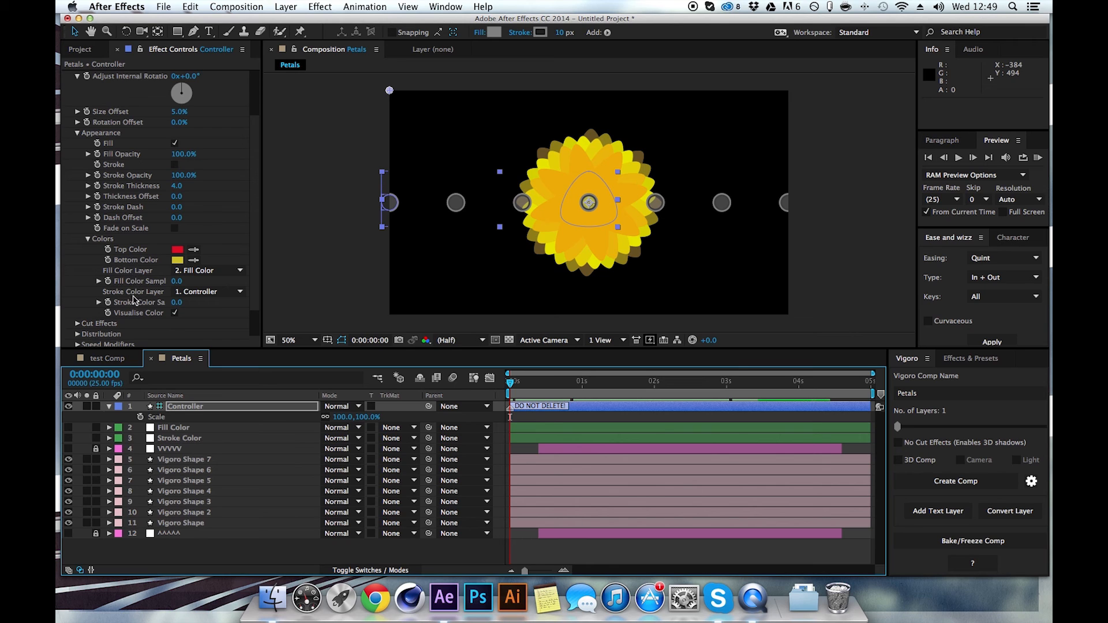
Step: Try Fill Color Sample offsets of 73 and -285, checking the sampling points against the gradient and the petals
drag(176, 283, 228, 275)
click(69, 427)
click(70, 428)
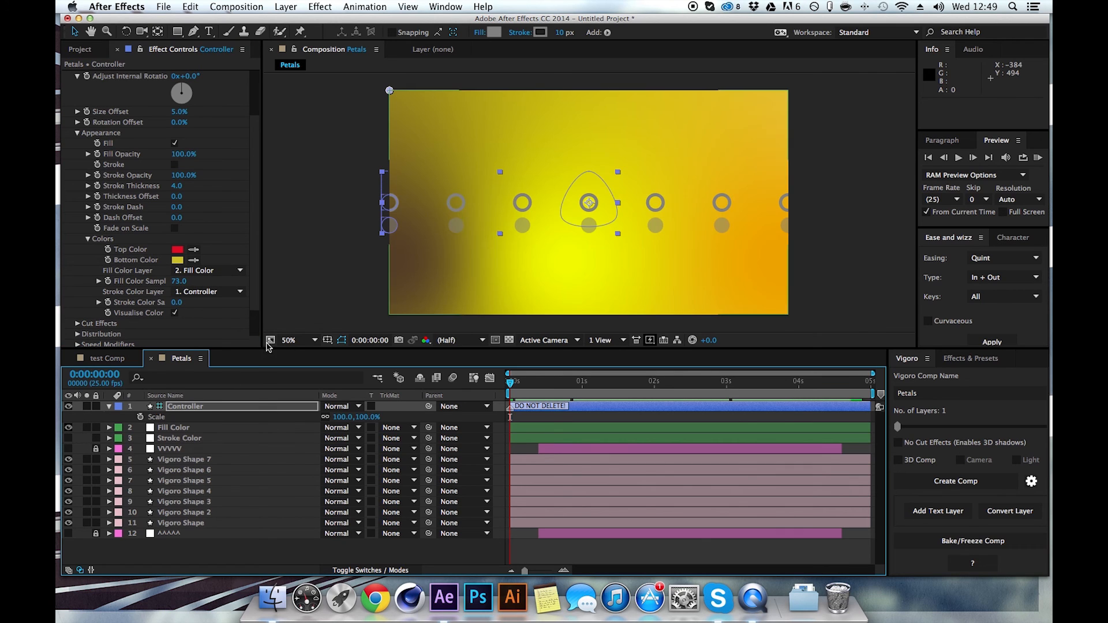
mouse_move(173, 281)
mouse_down()
mouse_move(266, 282)
mouse_move(95, 282)
mouse_move(284, 283)
mouse_move(66, 283)
mouse_move(183, 283)
mouse_move(165, 287)
mouse_up()
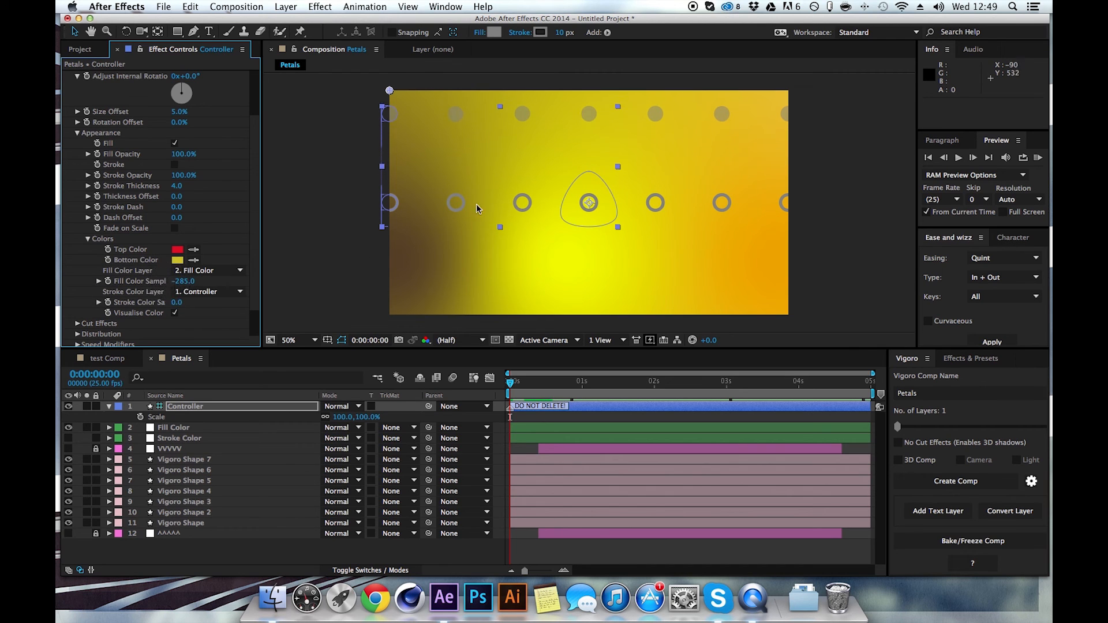
click(68, 427)
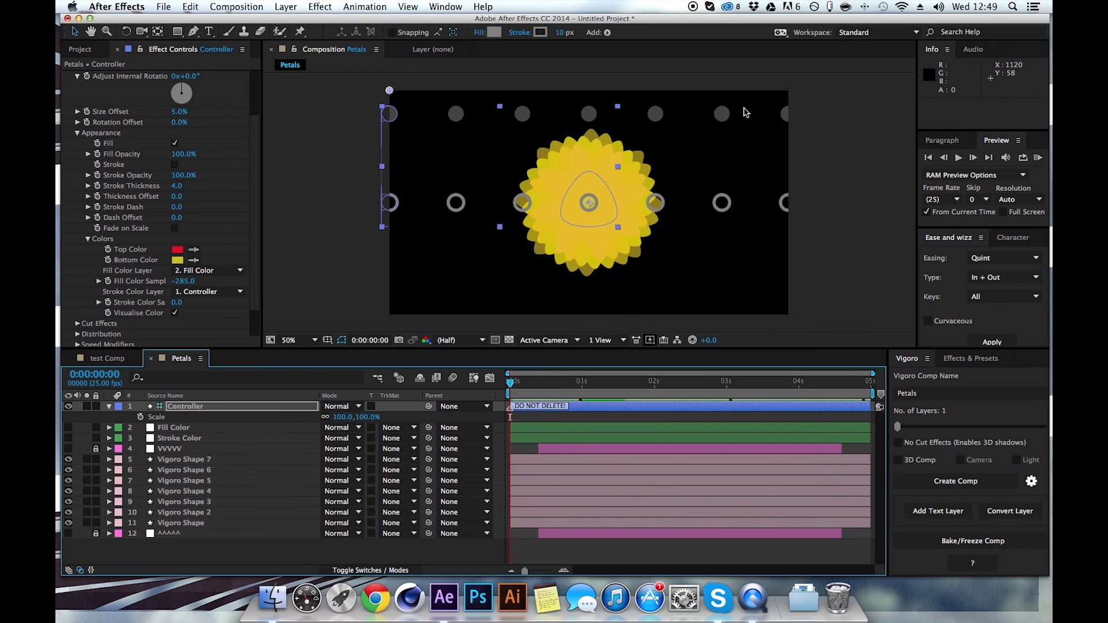
Step: Try a Stroke Color Sample offset of 36, and reset the fill and stroke sample offsets to 0
mouse_move(177, 302)
mouse_down()
mouse_move(269, 302)
mouse_move(193, 302)
mouse_up()
click(183, 282)
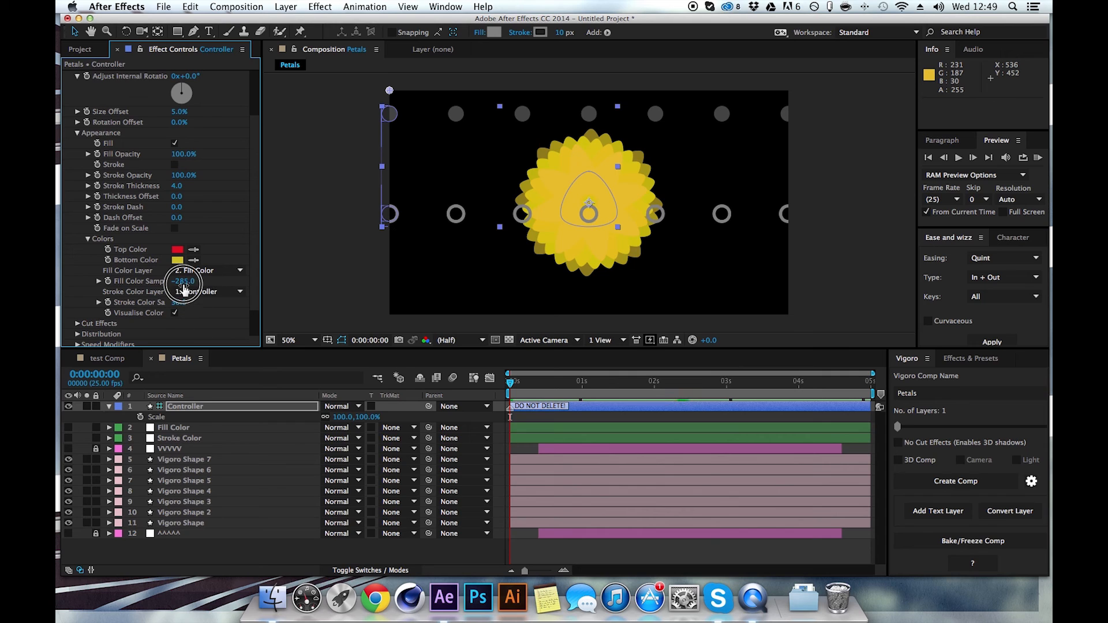
key(Tab)
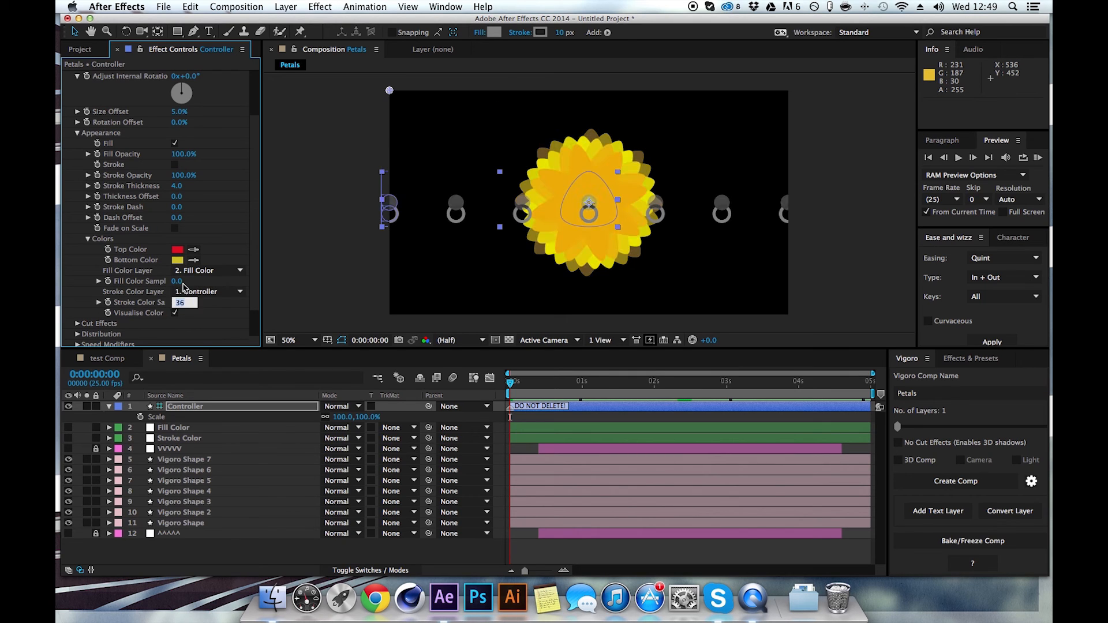
text(0)
key(Return)
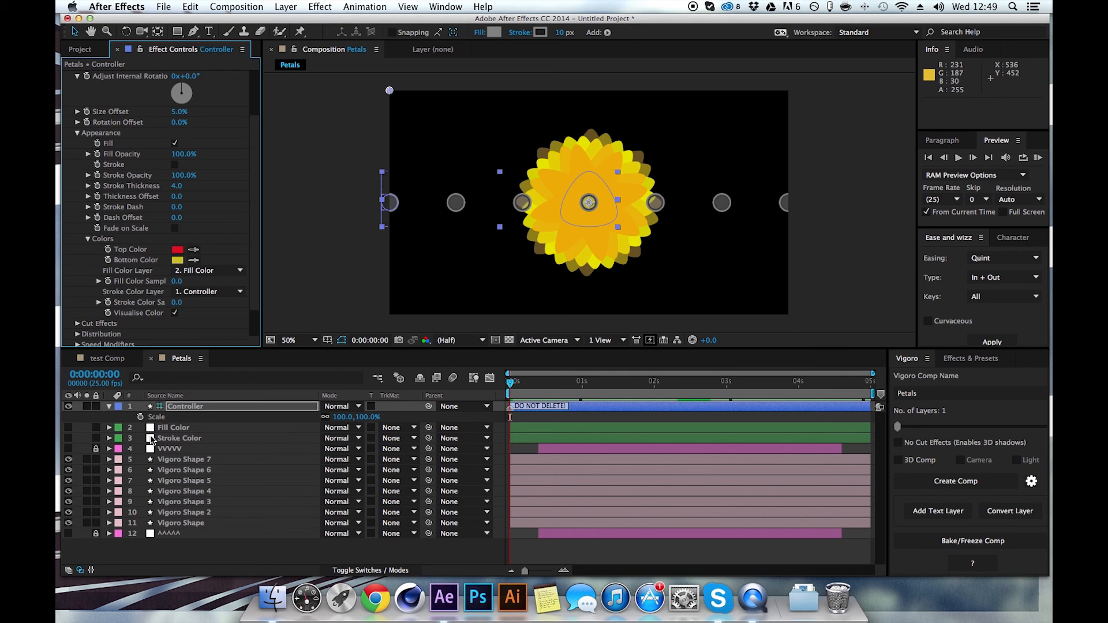
Step: Delete the 4-Color Gradient effect from the Fill Color layer, checking the flower with the layer hidden and shown
click(163, 428)
click(68, 428)
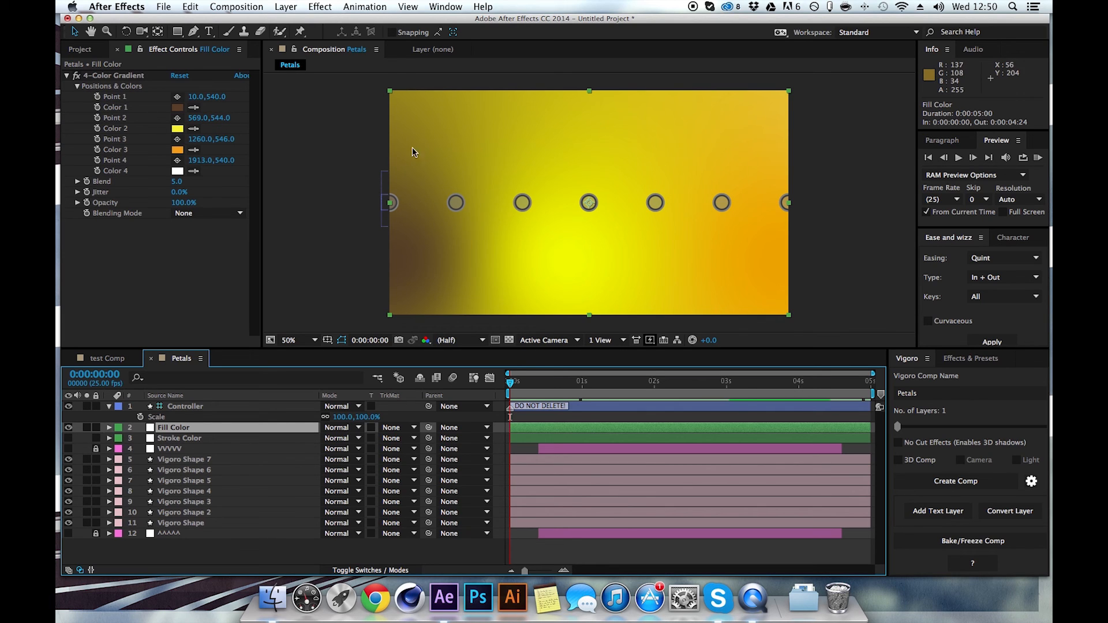
click(120, 79)
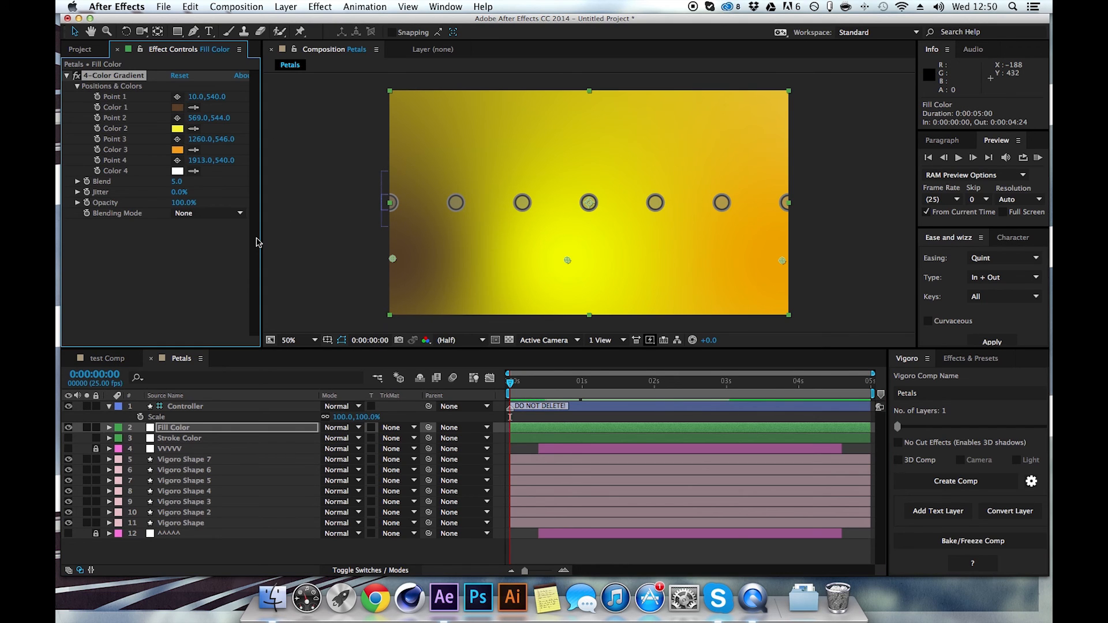
key(Delete)
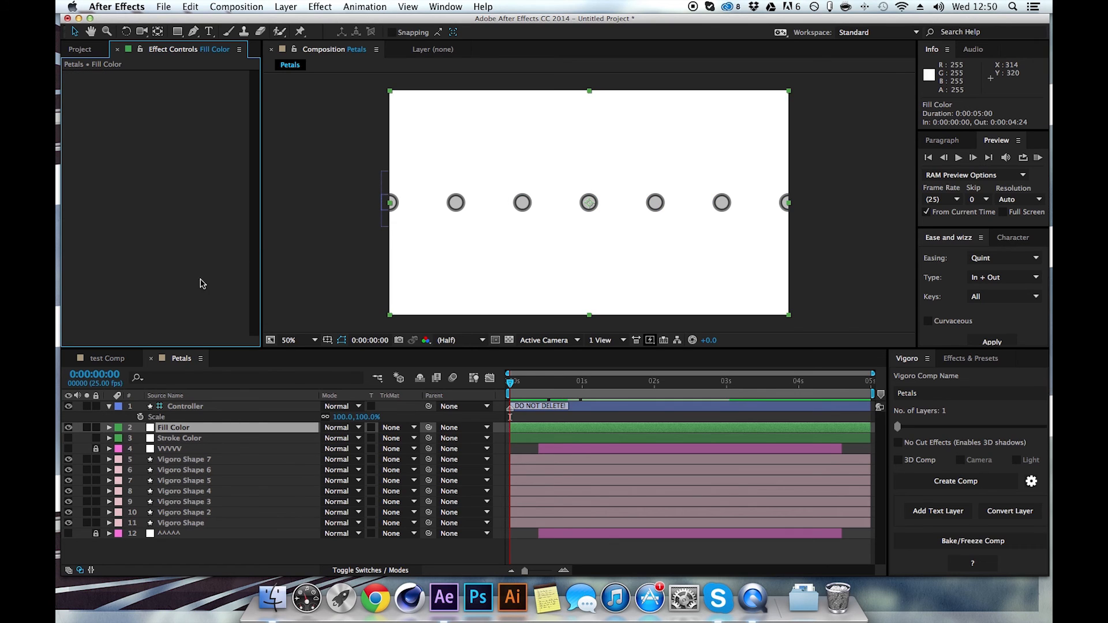
click(69, 428)
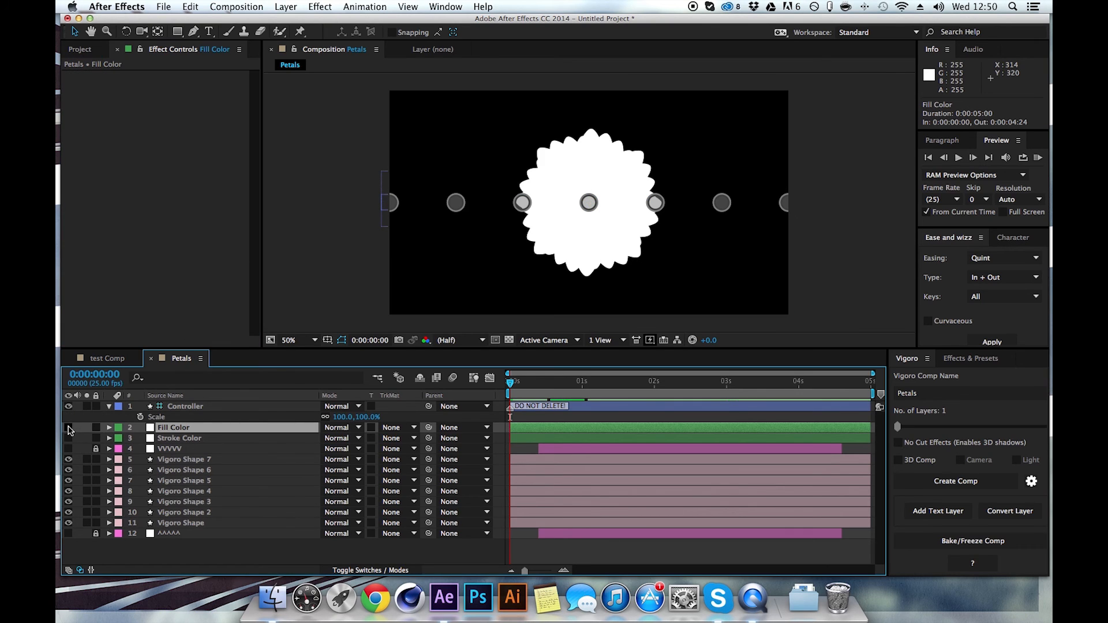
click(69, 428)
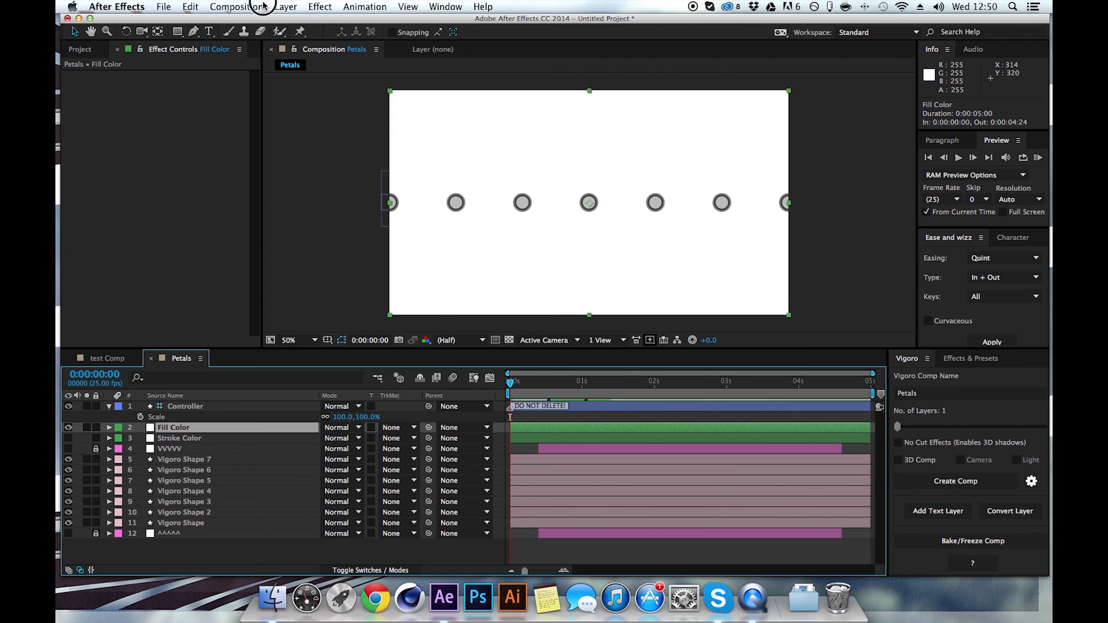
Step: Change the Fill Color solid to dark red (about RGB 168, 30, 30), and check the colour on the petals
click(286, 7)
click(314, 30)
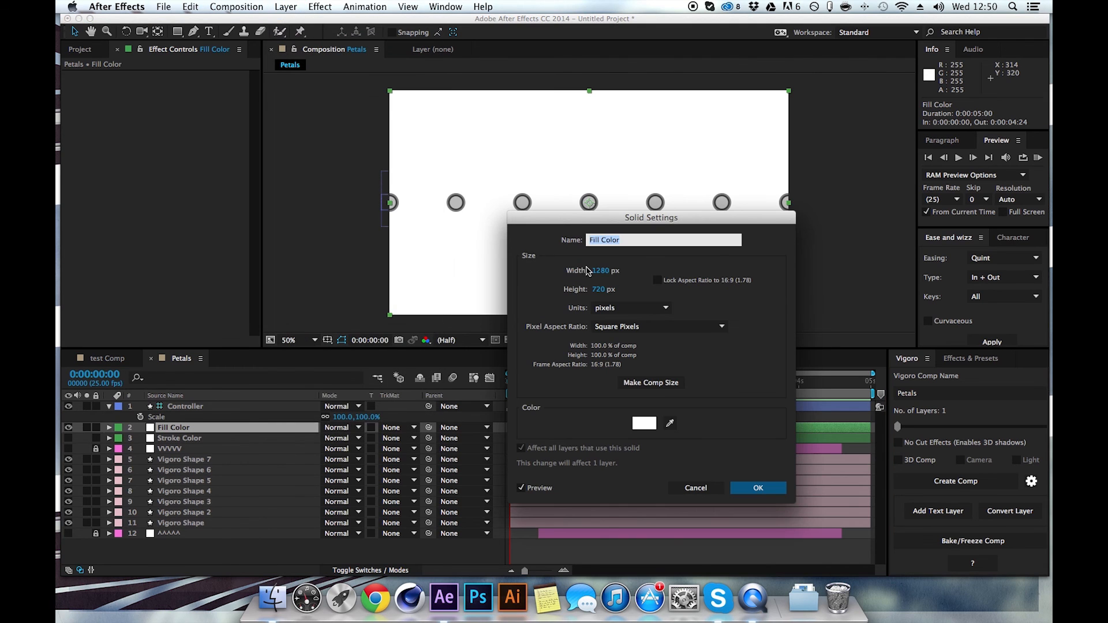
click(646, 427)
mouse_move(701, 288)
mouse_down()
mouse_move(712, 294)
mouse_move(725, 272)
mouse_move(714, 299)
mouse_up()
click(856, 247)
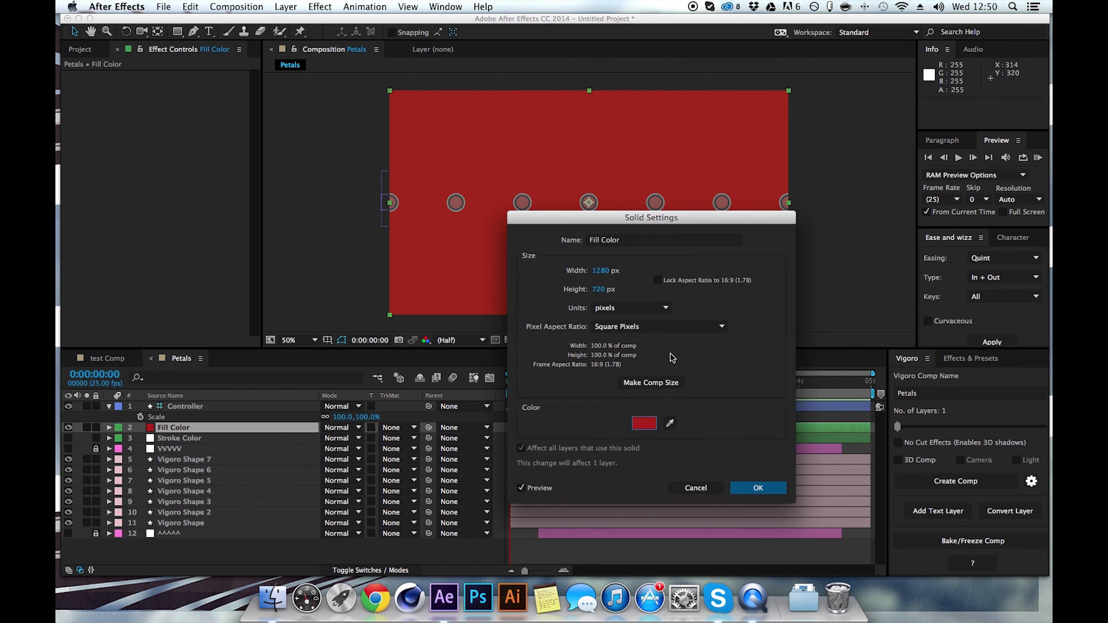
click(750, 488)
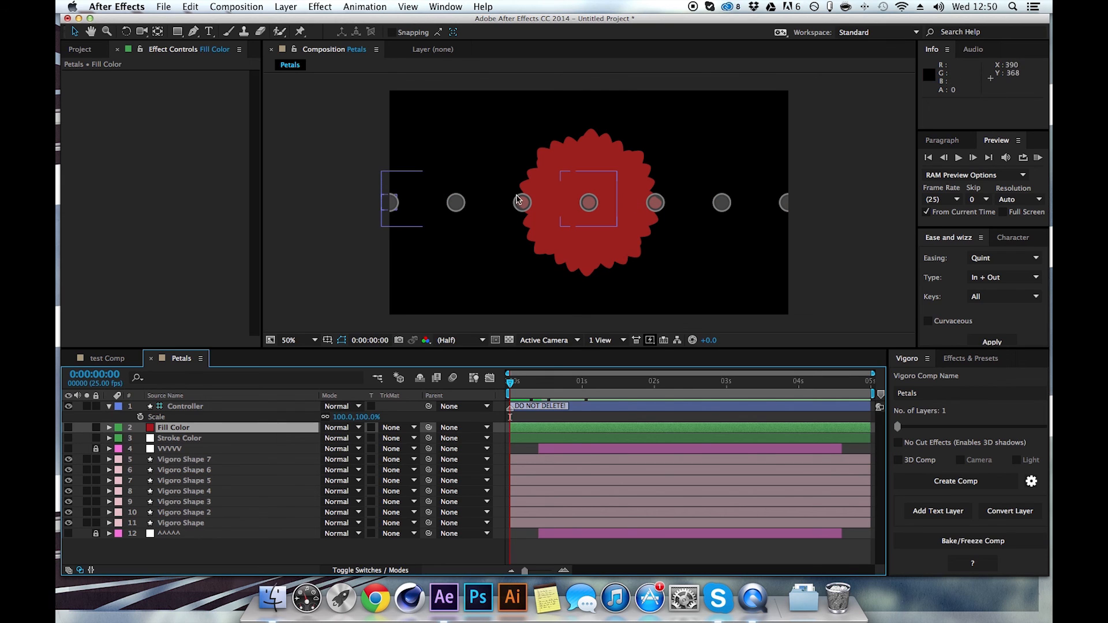
click(68, 427)
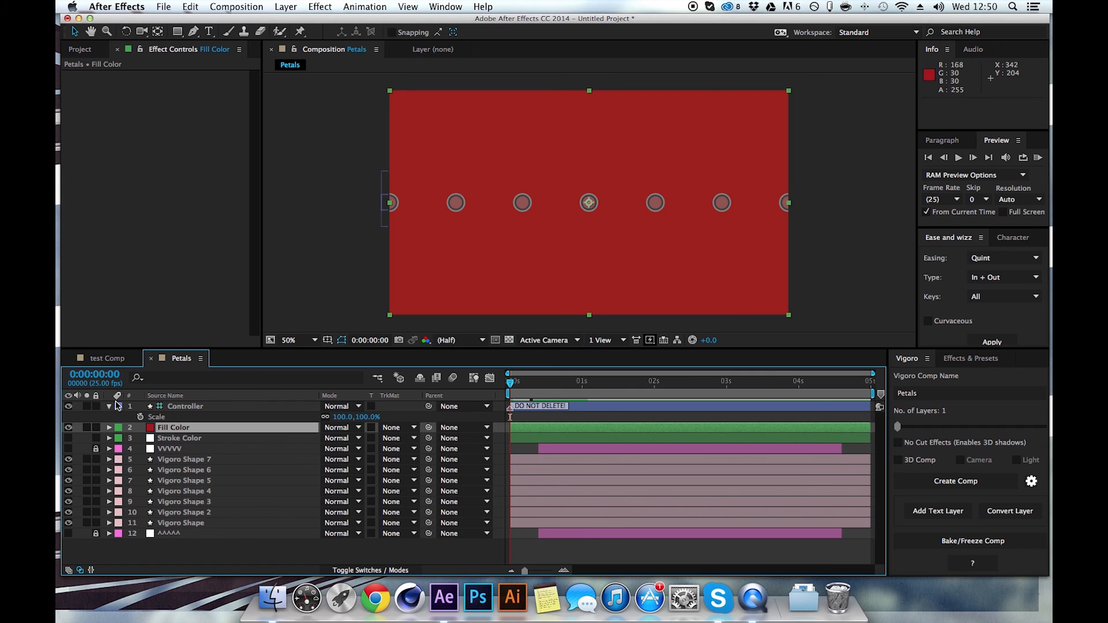
Step: Apply the Turbulent Noise effect to the Fill Color layer with its Blending Mode set to Overlay
click(312, 7)
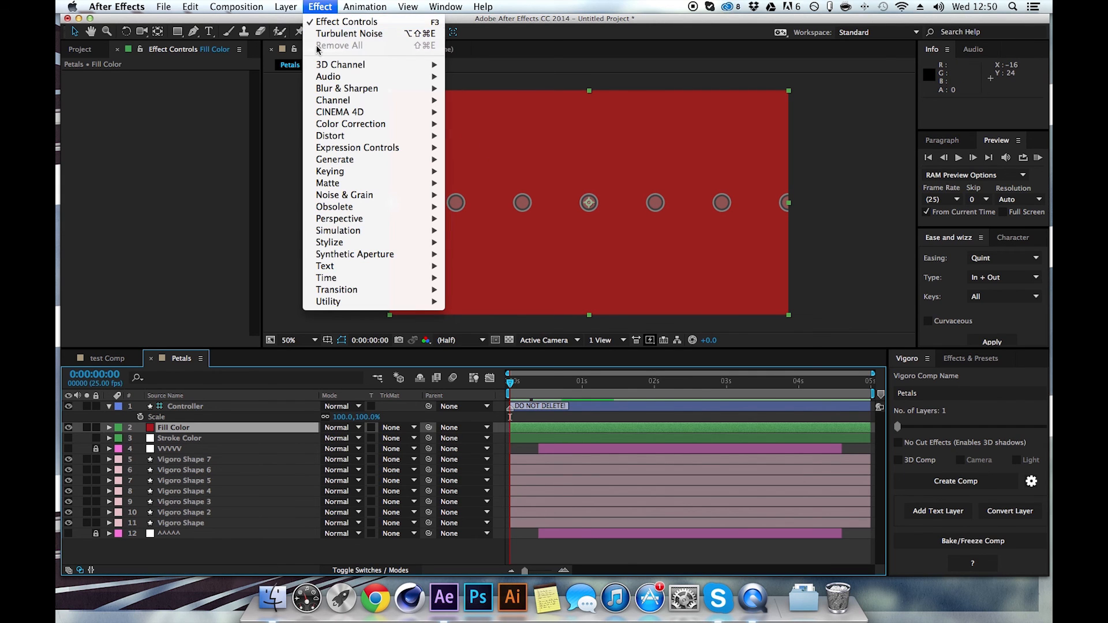
mouse_move(340, 161)
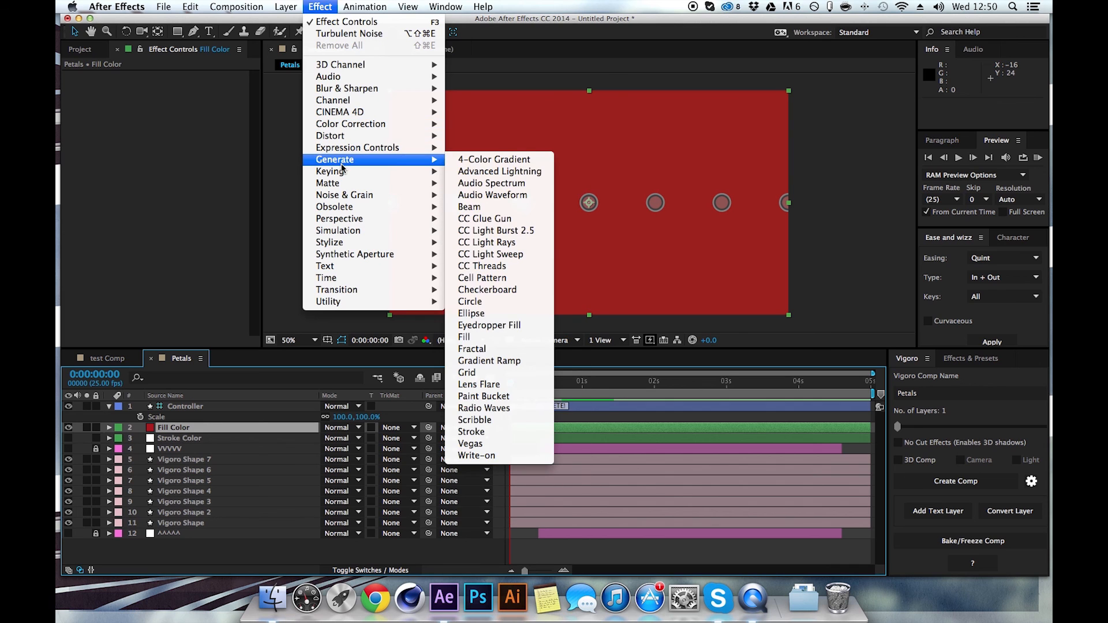
mouse_move(382, 197)
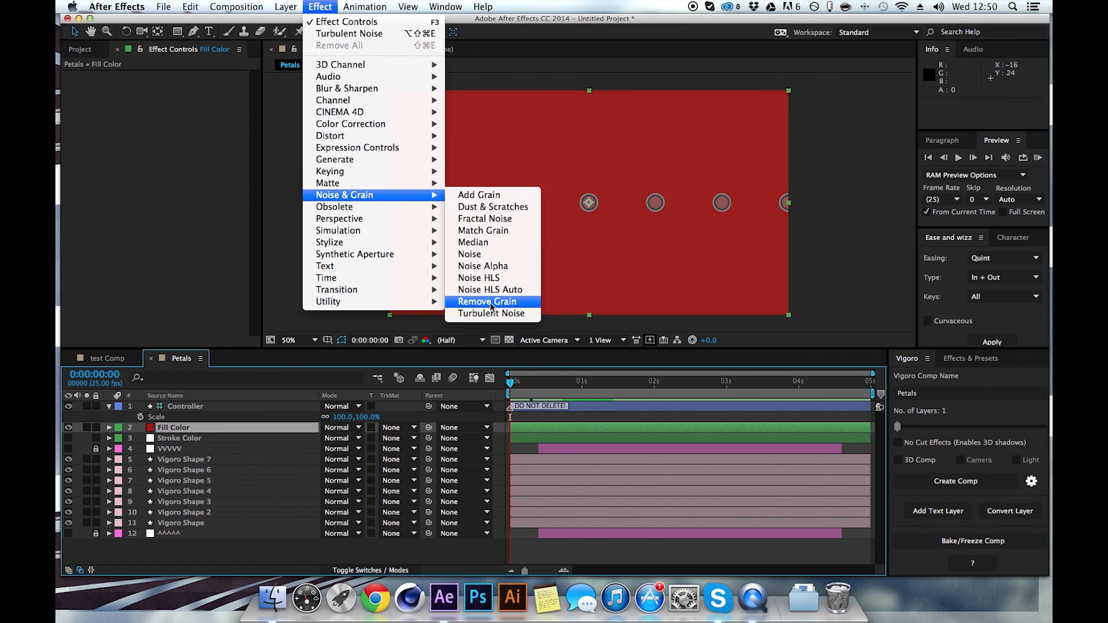
click(490, 313)
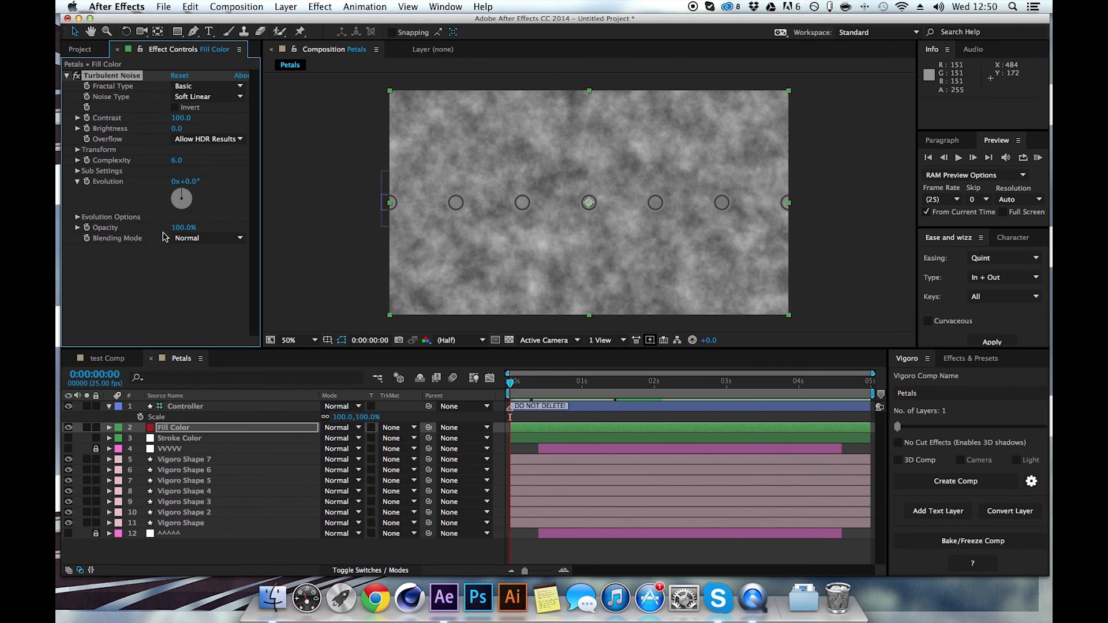
click(186, 239)
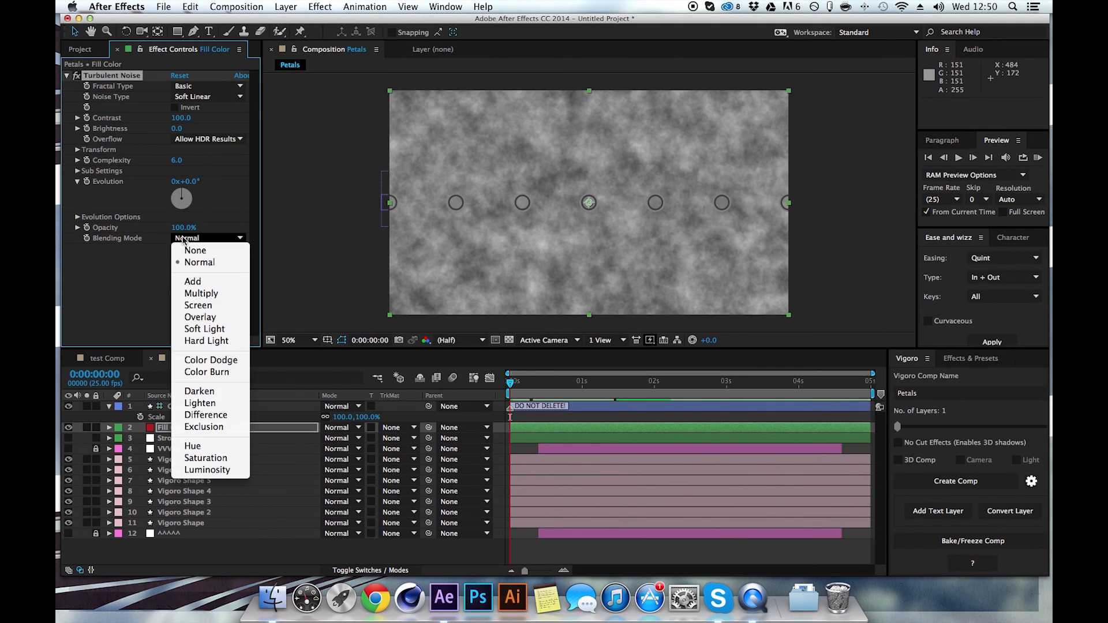
click(196, 317)
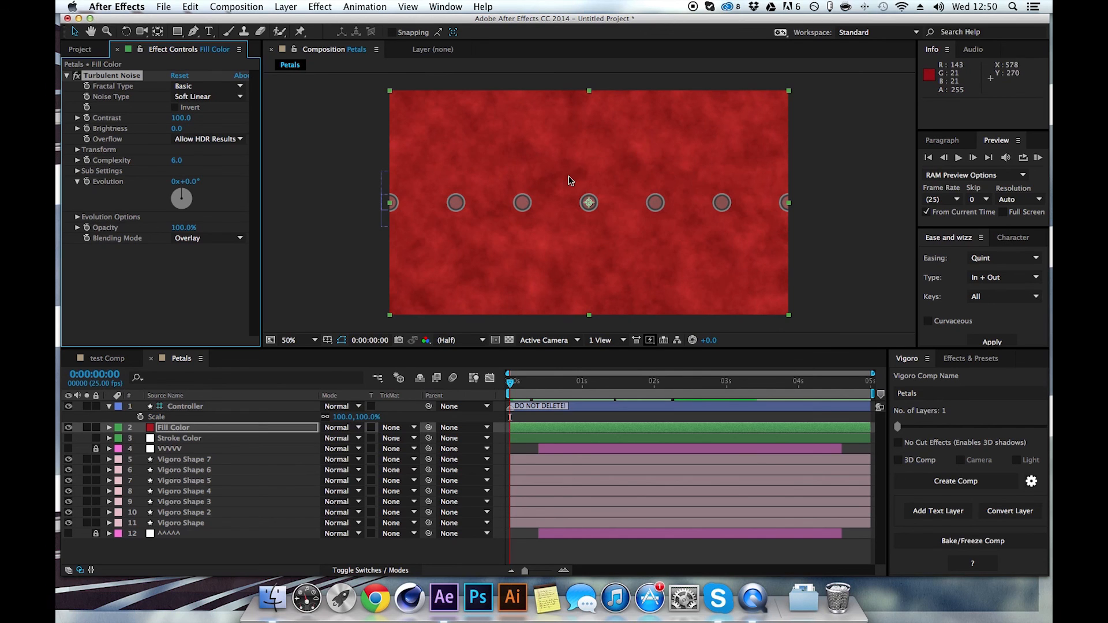
Step: Hide the Fill Color layer, and set the Turbulent Noise Evolution to 230° and Contrast to 209
click(68, 428)
key(slash)
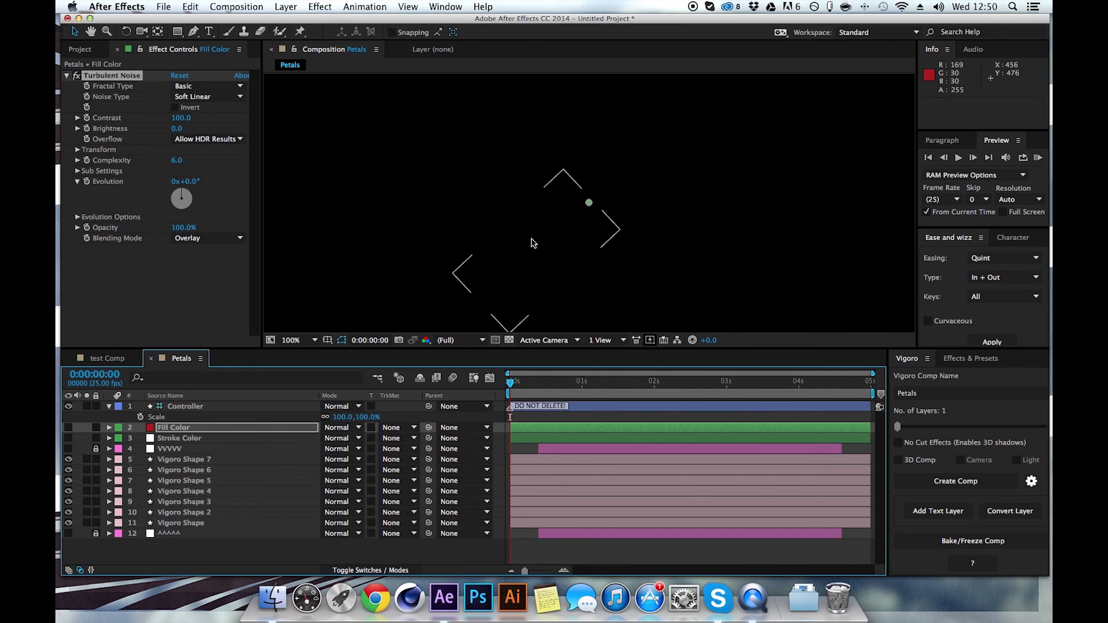
key(comma)
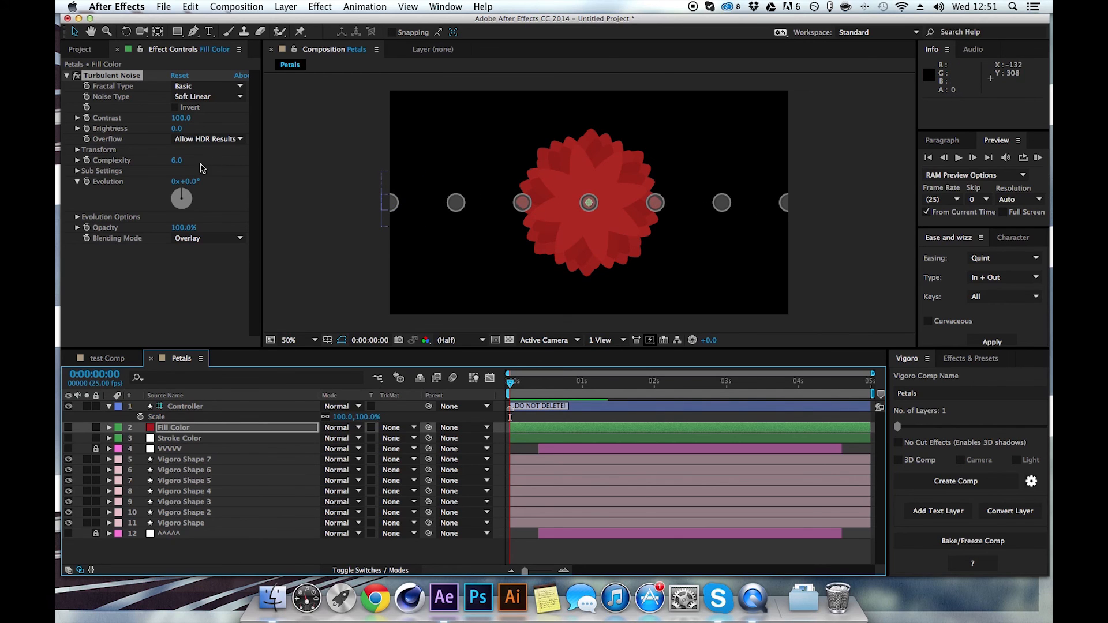
drag(191, 186, 356, 209)
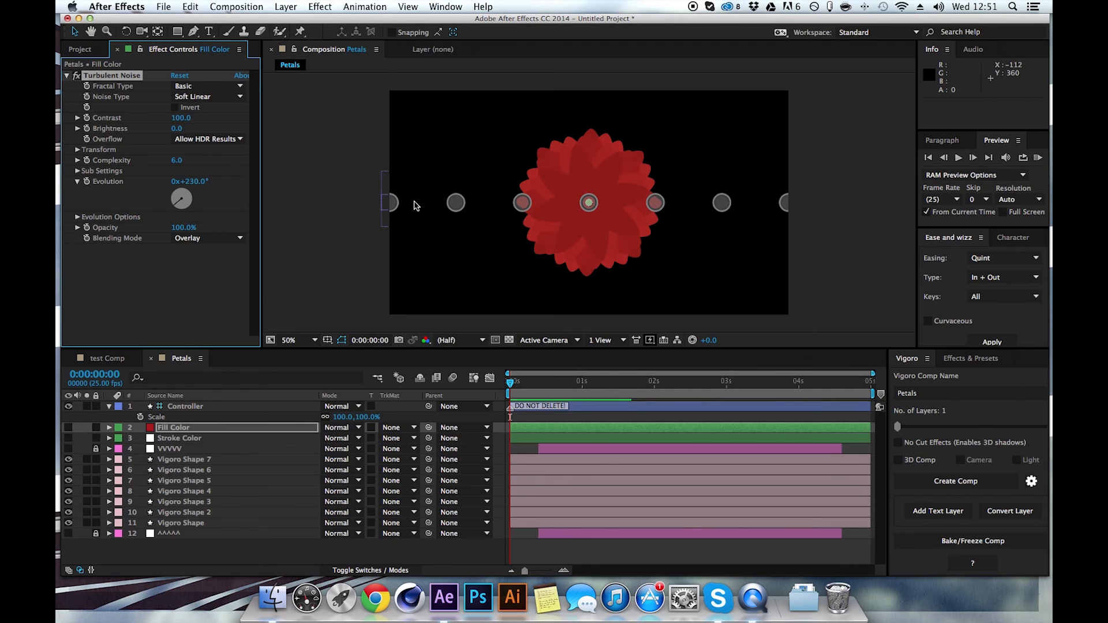
drag(180, 118, 255, 129)
key(period)
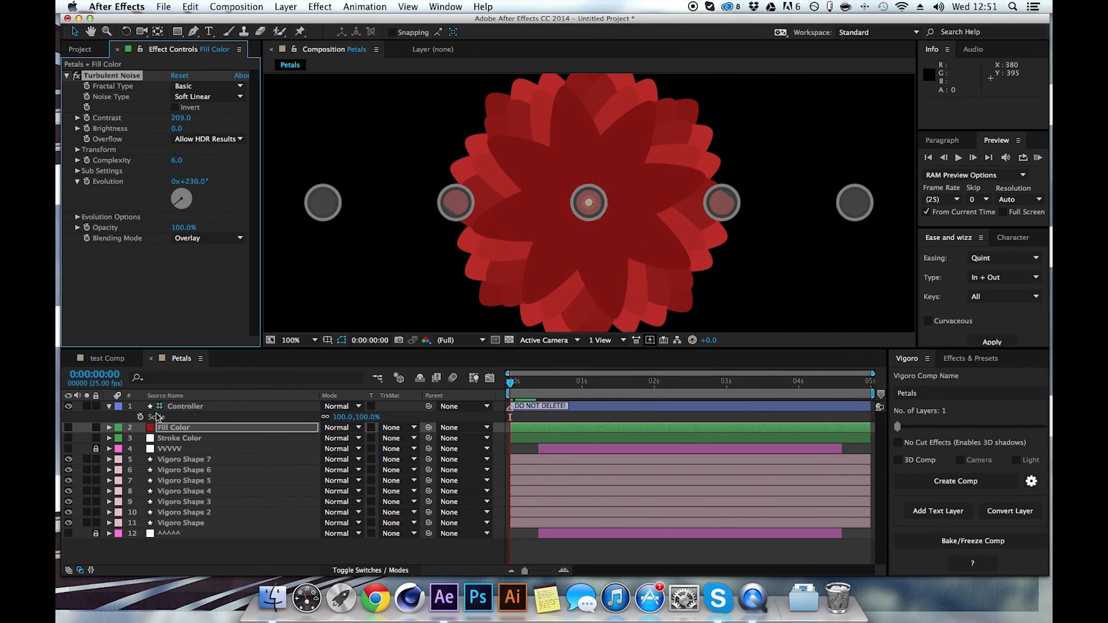
Step: Turn off Visualise Color on the Controller, and inspect the red flower without the sampling markers
click(174, 408)
scroll(123, 287, down, 3)
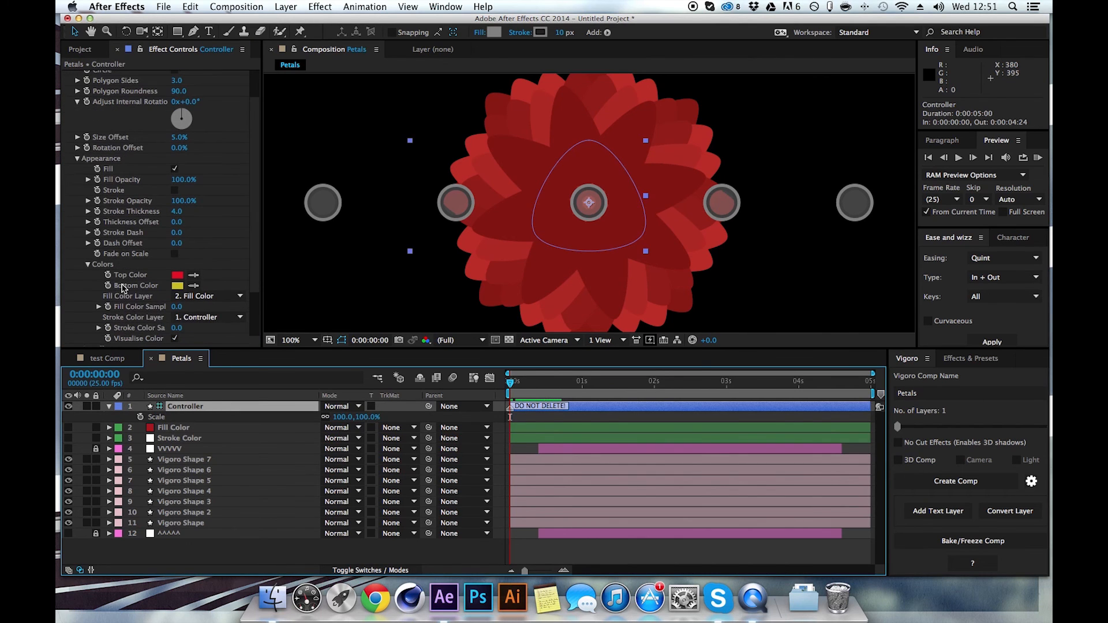
click(175, 340)
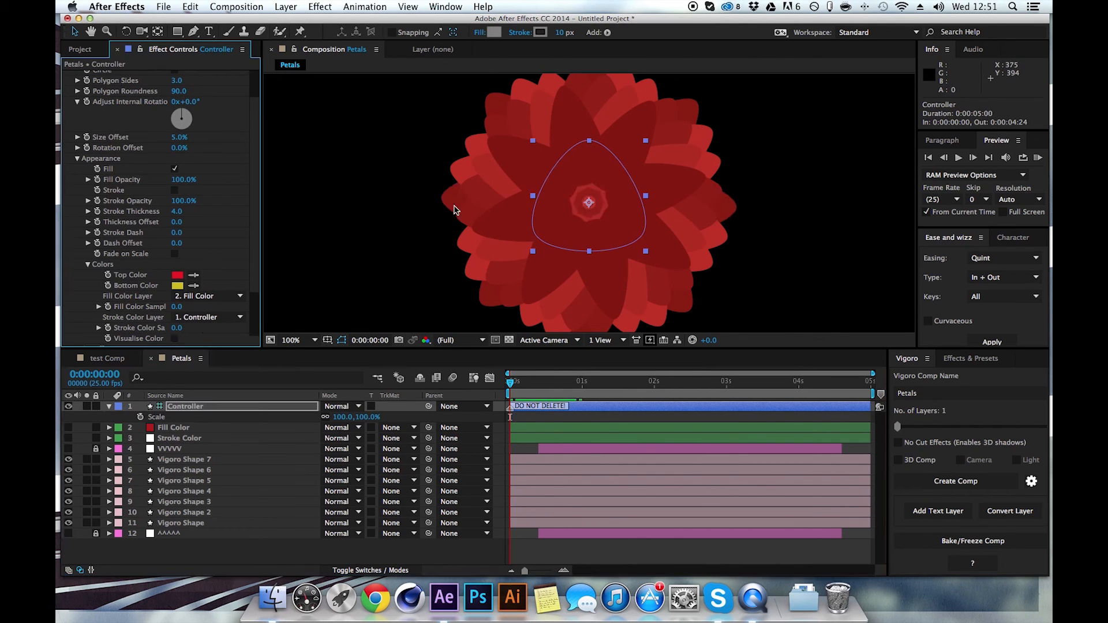
key(comma)
key(period)
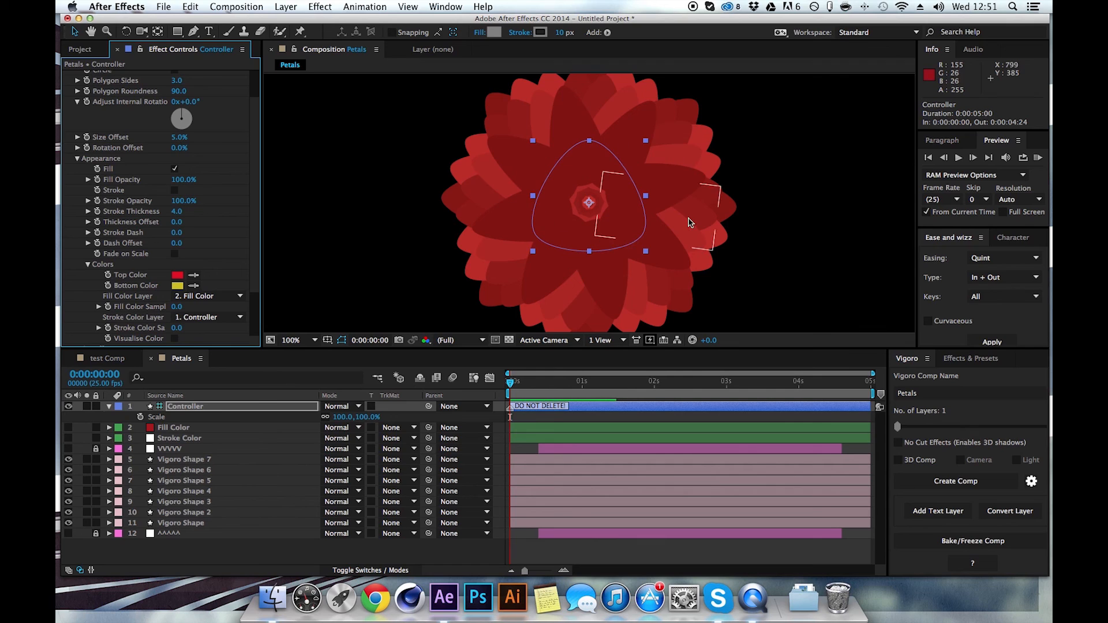
key(comma)
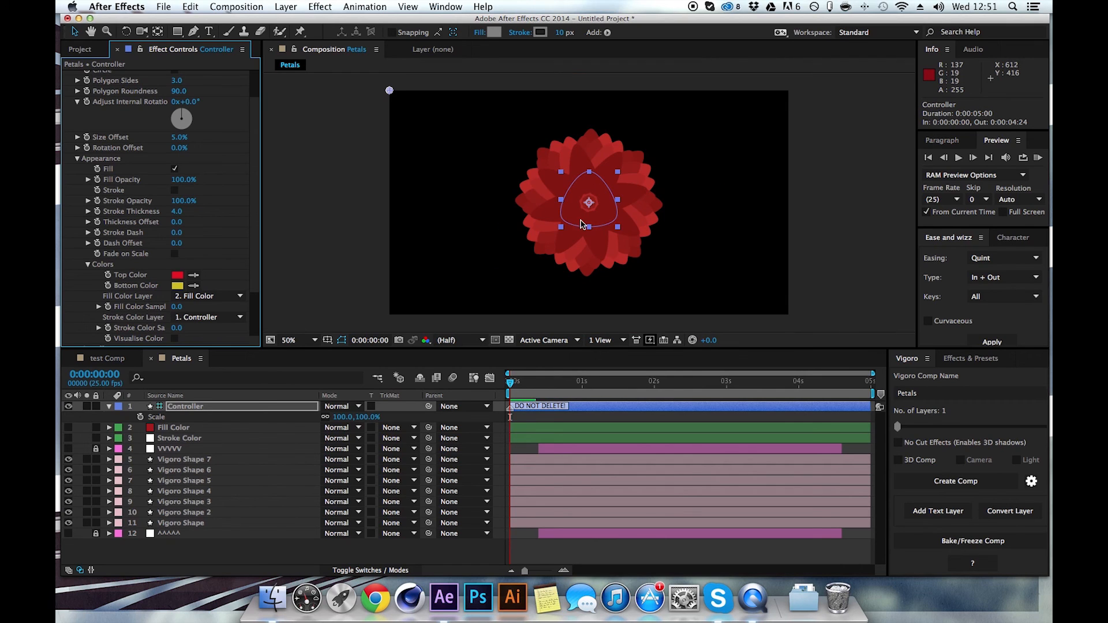
Step: Turn on Stroke for the Controller's petals and set the Stroke Color Layer to 2. Fill Color
click(175, 190)
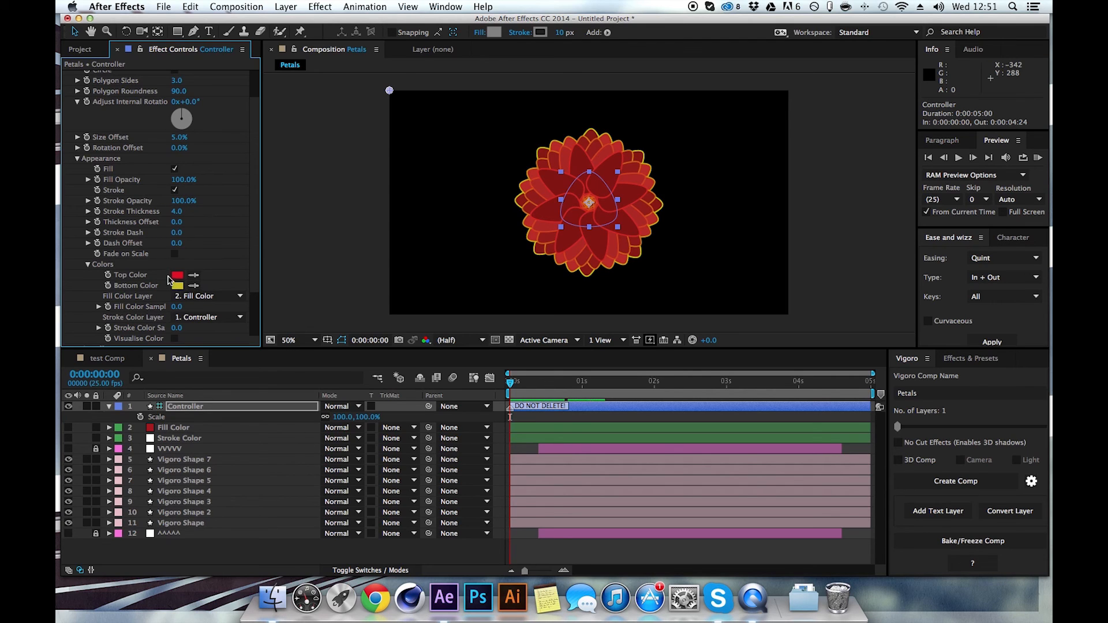
click(215, 318)
click(218, 362)
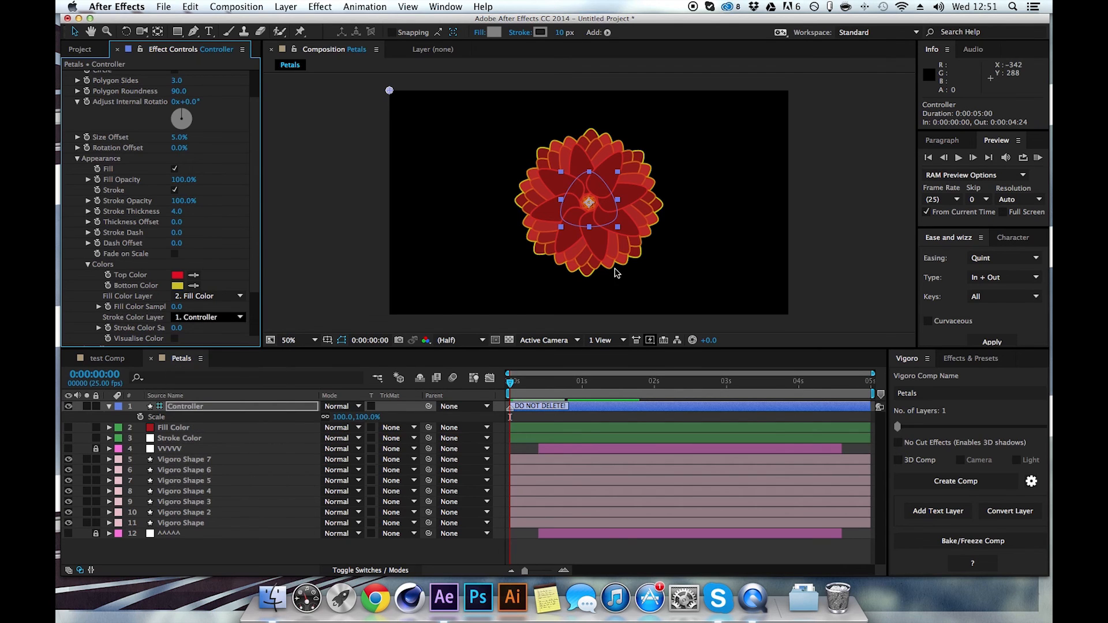
key(/)
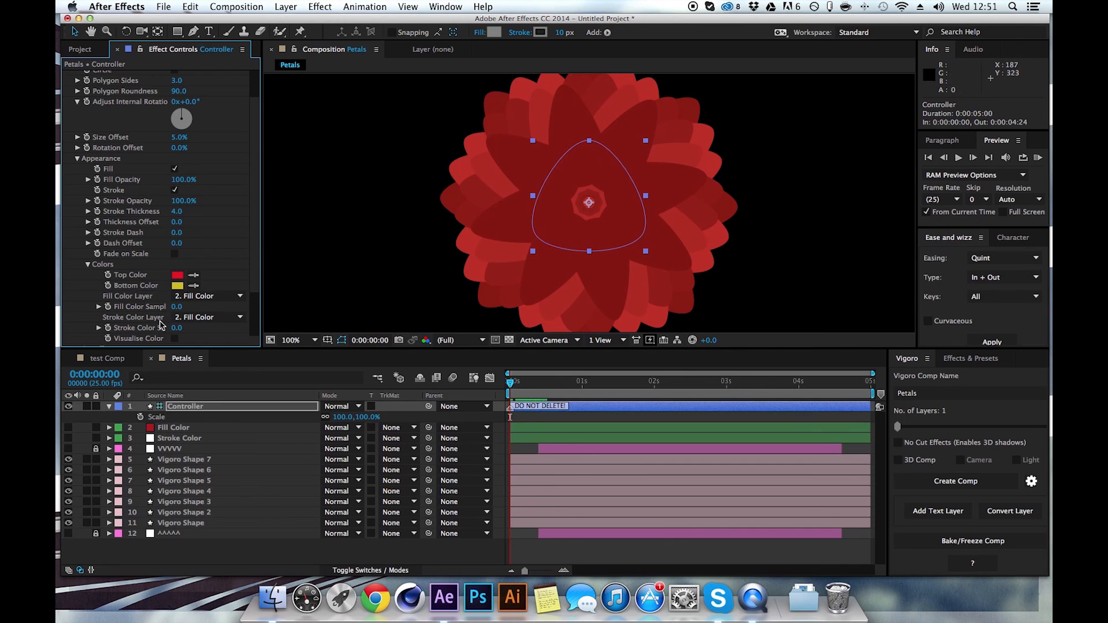
Step: Set the Controller's Stroke Color Sample to 87, with Visualise Color turned on only during the adjustment
click(175, 338)
mouse_move(177, 328)
mouse_down()
mouse_move(263, 330)
mouse_move(222, 326)
mouse_up()
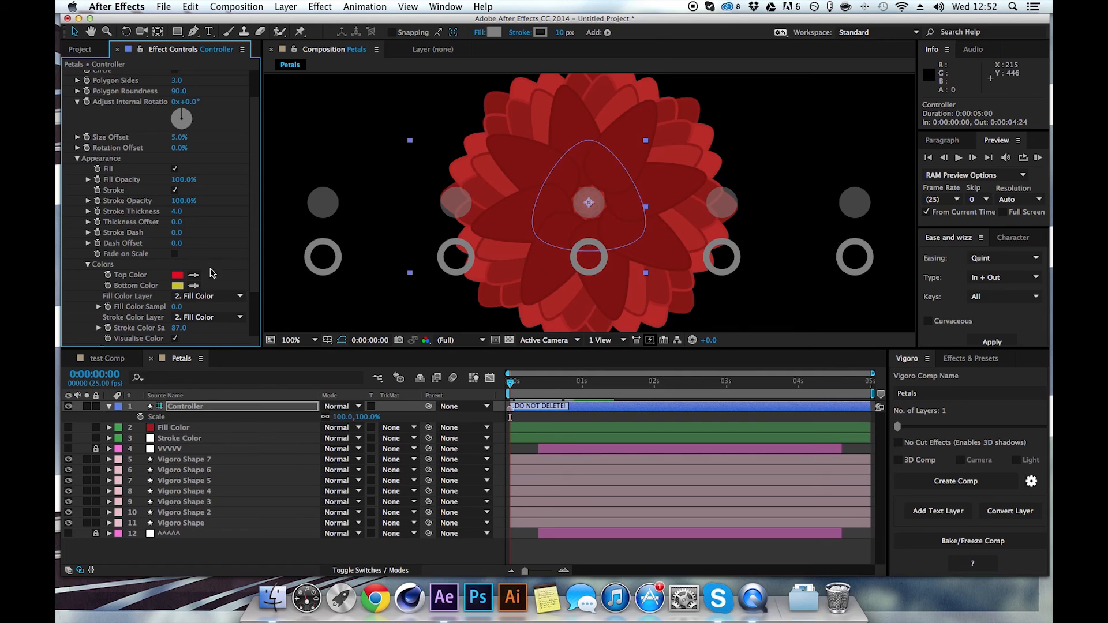
click(174, 338)
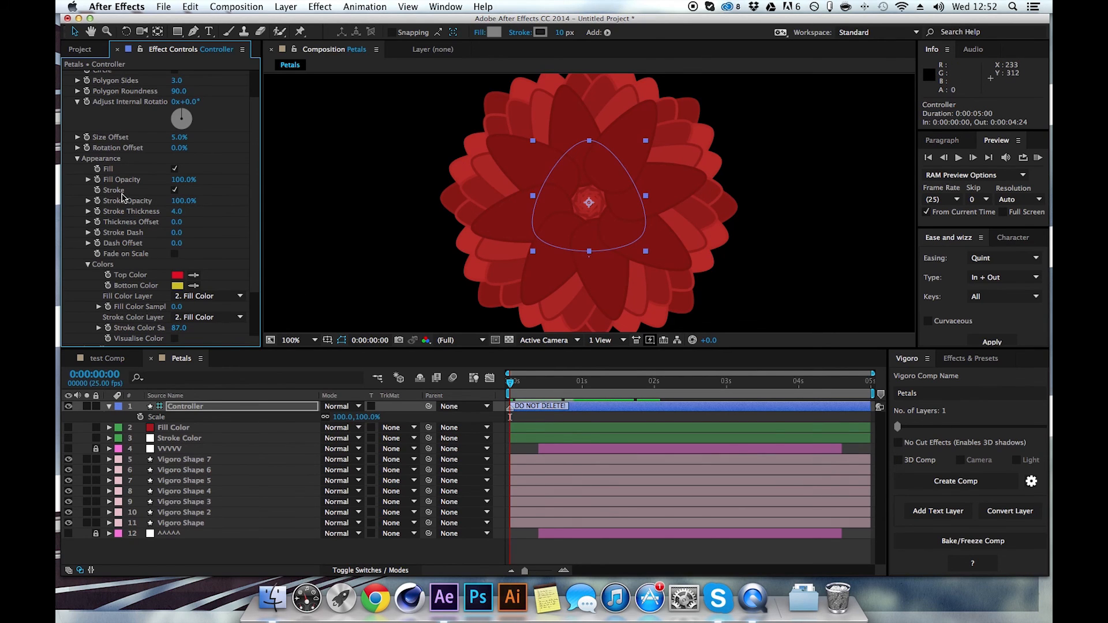
Step: Set the Controller's Stroke Thickness to 2 and inspect the petal outlines up close and at full view
click(169, 211)
key(Return)
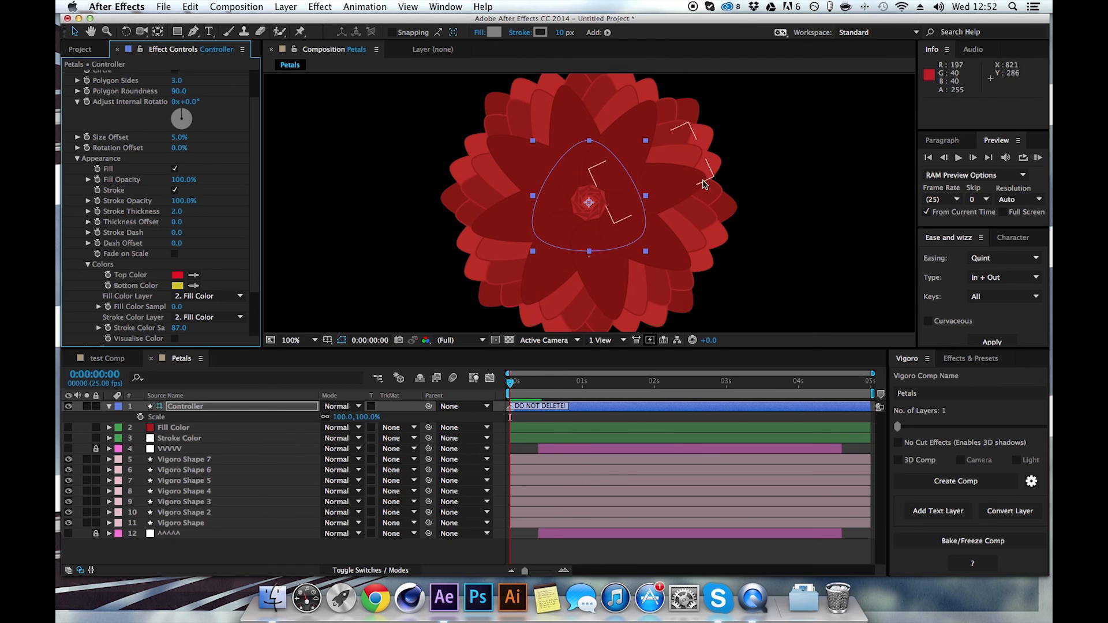
key(comma)
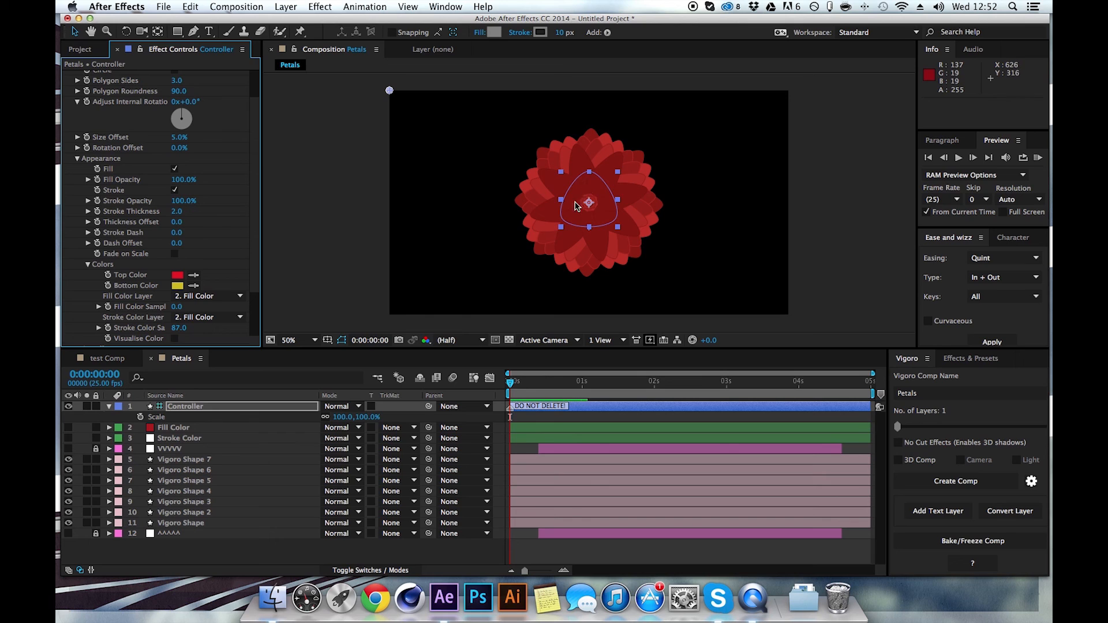
key(period)
key(comma)
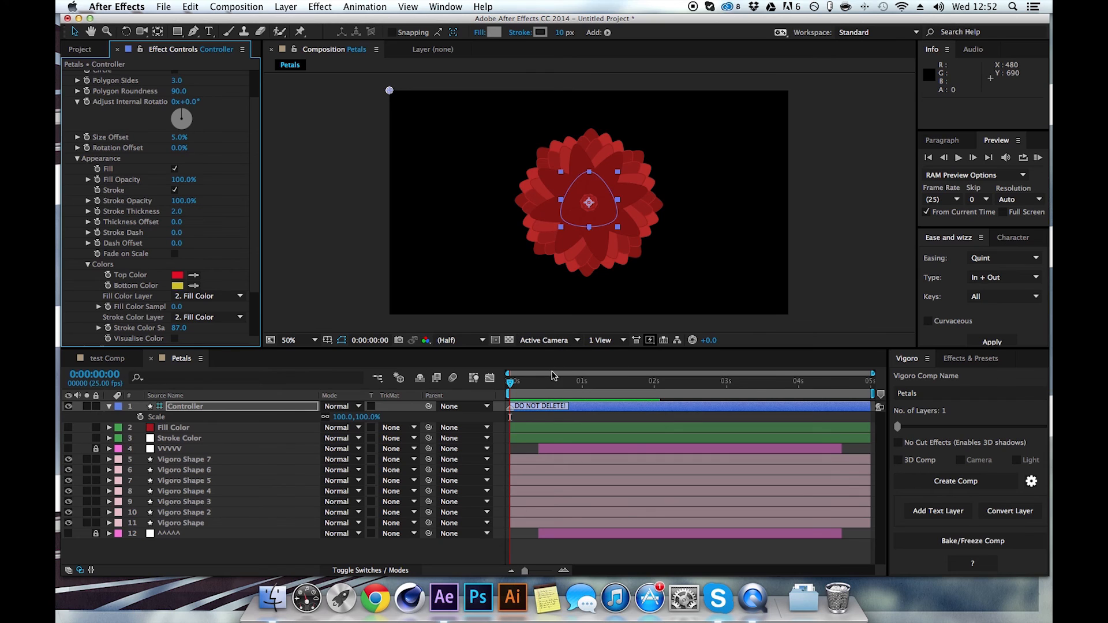
Step: Keyframe the Controller's Scale at 100% at one second and at 0% at the start of the timeline
drag(570, 381, 583, 386)
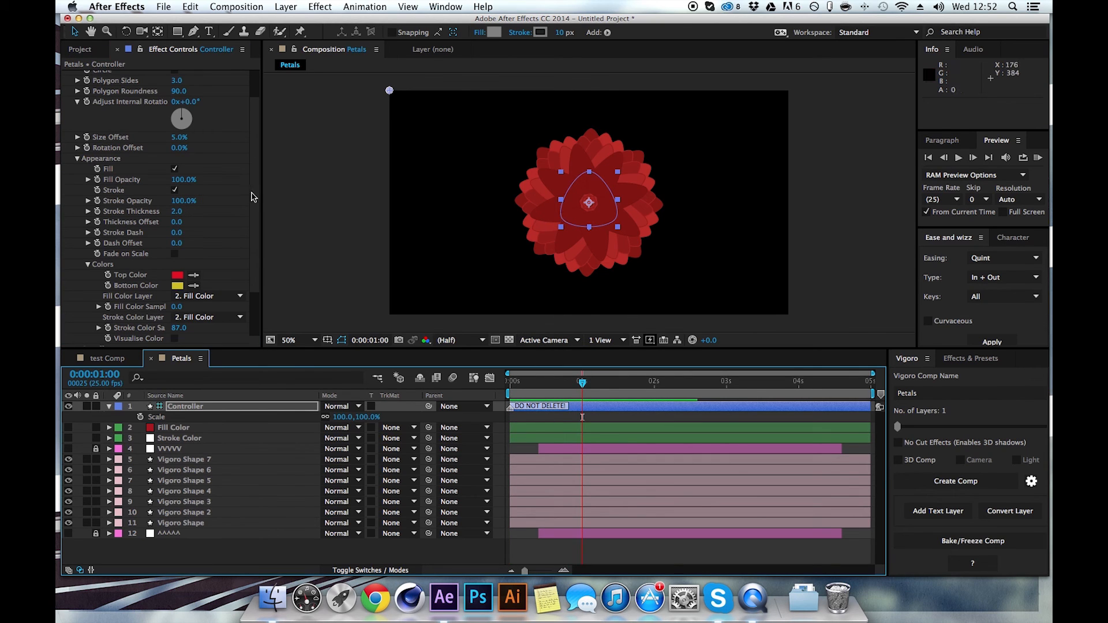
scroll(251, 174, up, 3)
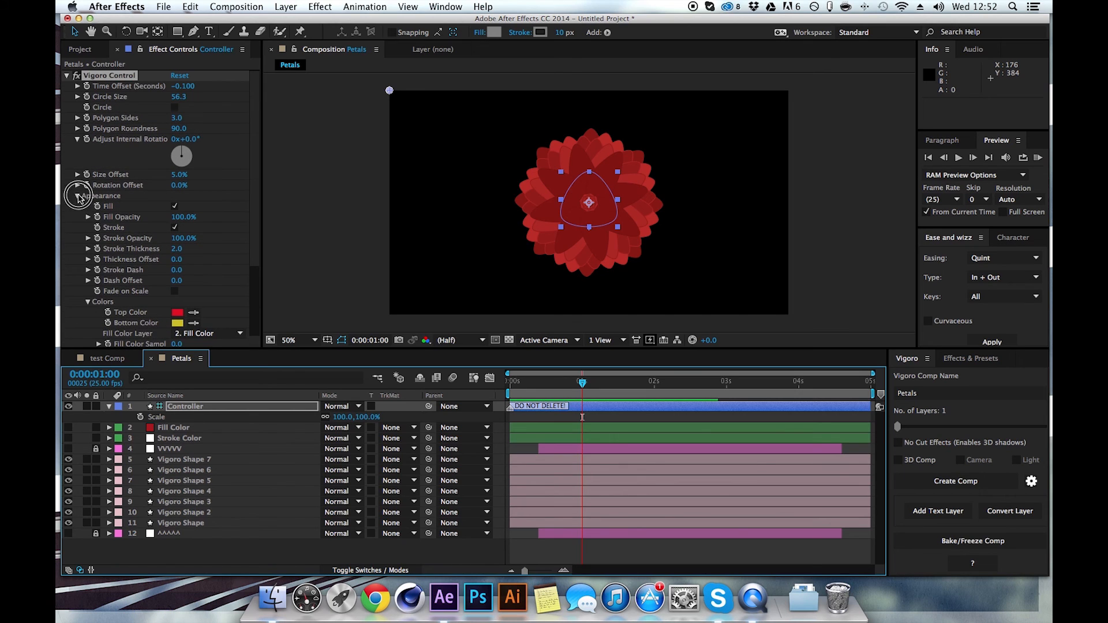
click(77, 196)
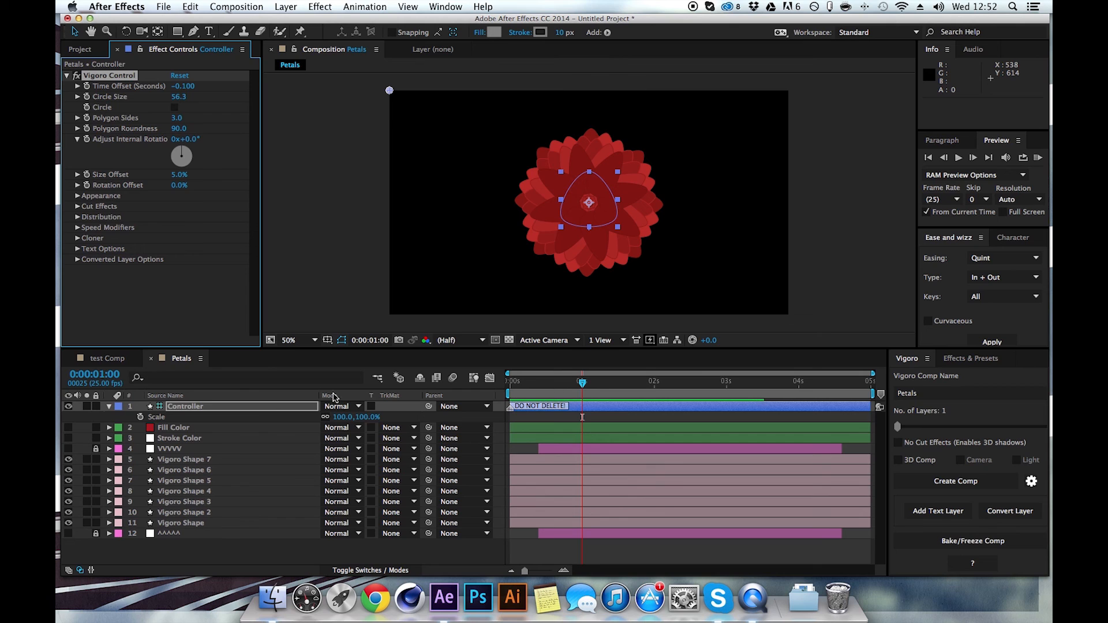
click(140, 417)
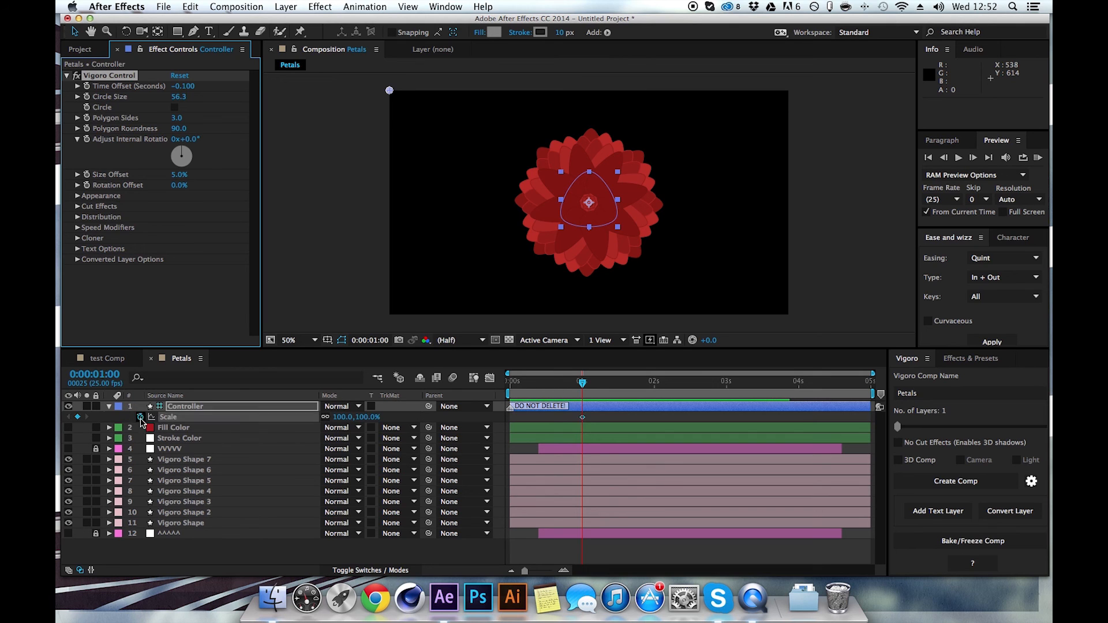
click(506, 382)
click(340, 418)
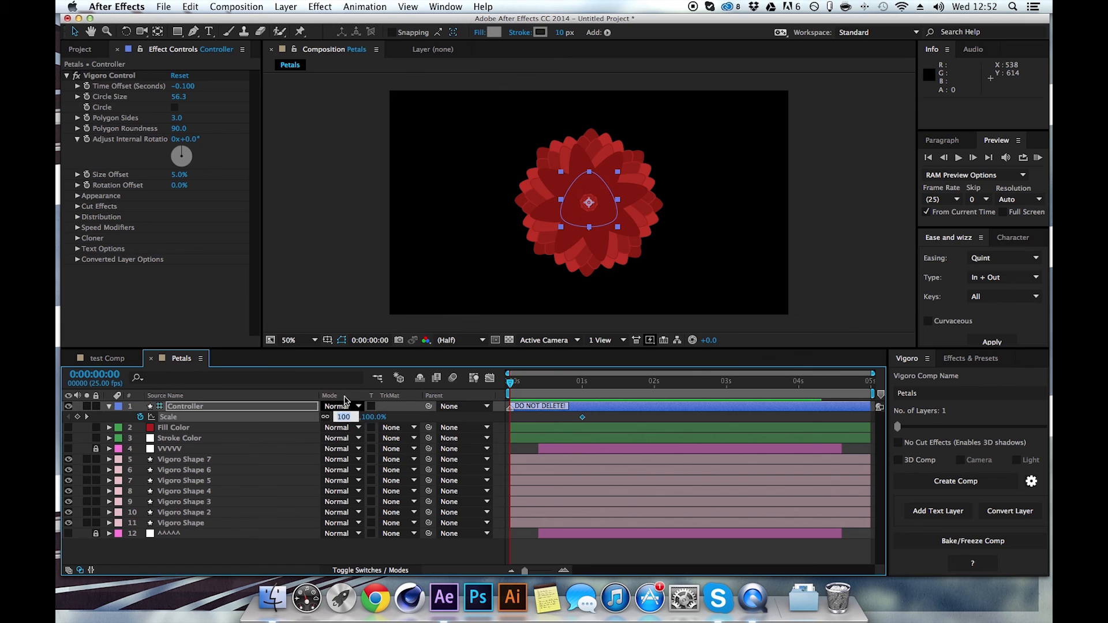
text(0)
key(Return)
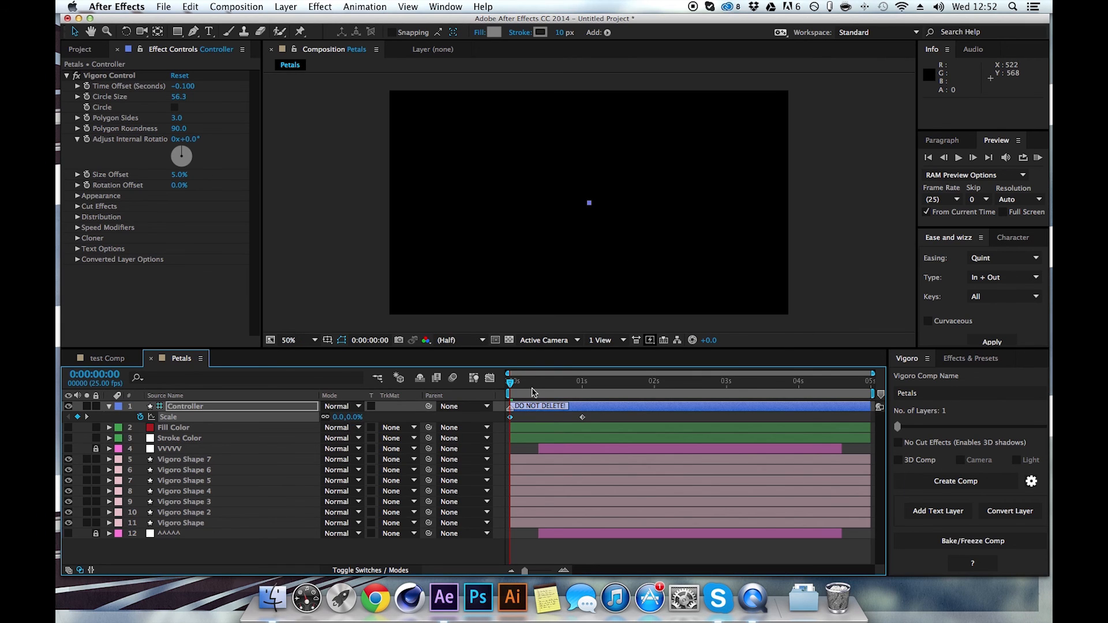
Step: Ease both Scale keyframes with Ease and Wizz, using Expo easing, type In + Out, on all keys
mouse_move(521, 389)
mouse_down()
mouse_move(577, 388)
mouse_move(506, 394)
mouse_up()
drag(611, 422, 507, 411)
key(super+z)
click(1004, 262)
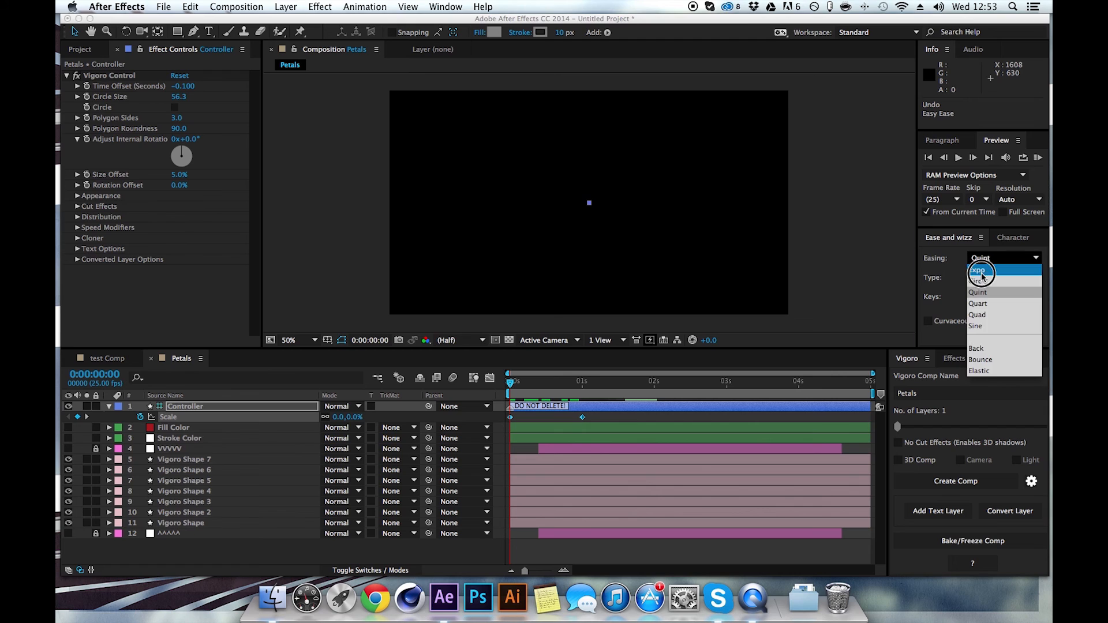
click(981, 272)
click(991, 341)
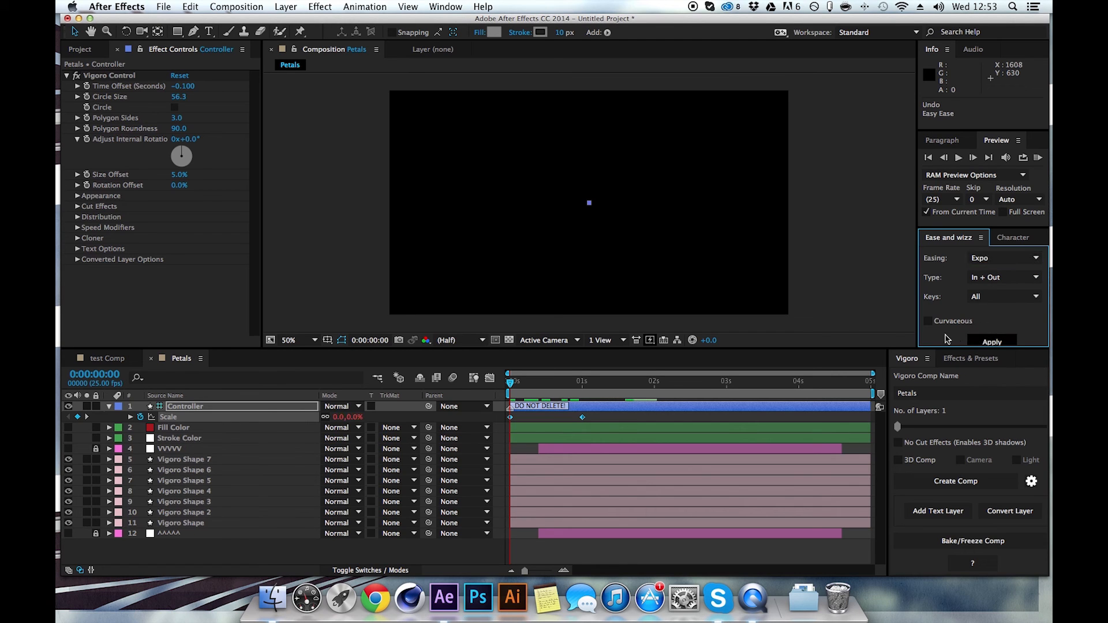
Step: Play a RAM preview of the flower's scale animation and scrub past one second to check how the petal layers grow
mouse_move(512, 387)
mouse_down()
mouse_move(539, 386)
mouse_move(493, 385)
mouse_move(518, 370)
mouse_up()
click(1038, 158)
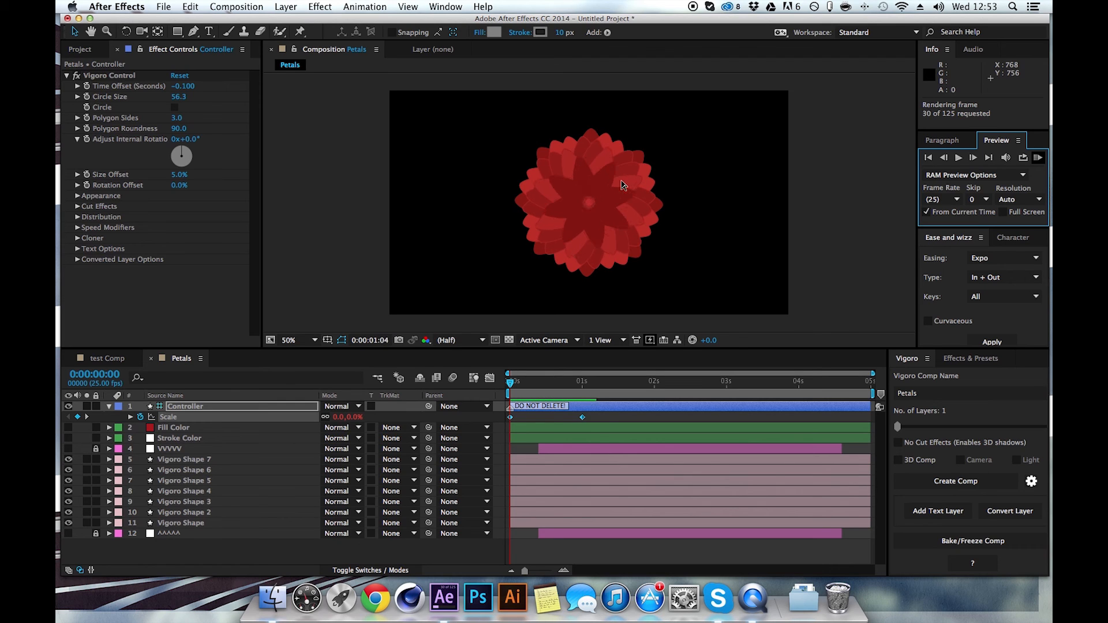
click(1037, 159)
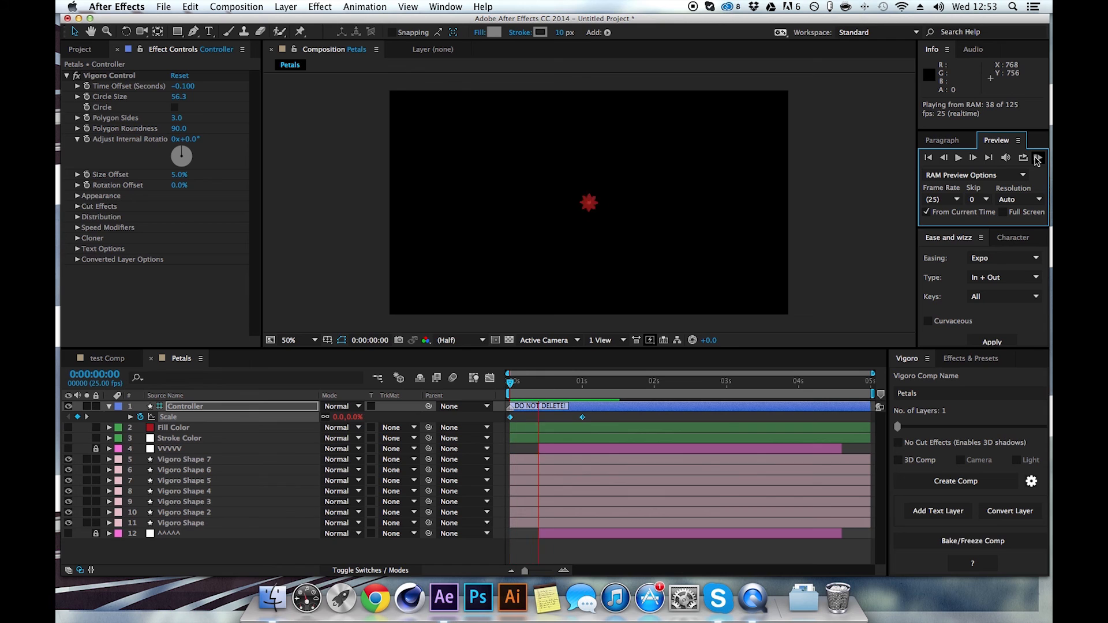
click(1037, 162)
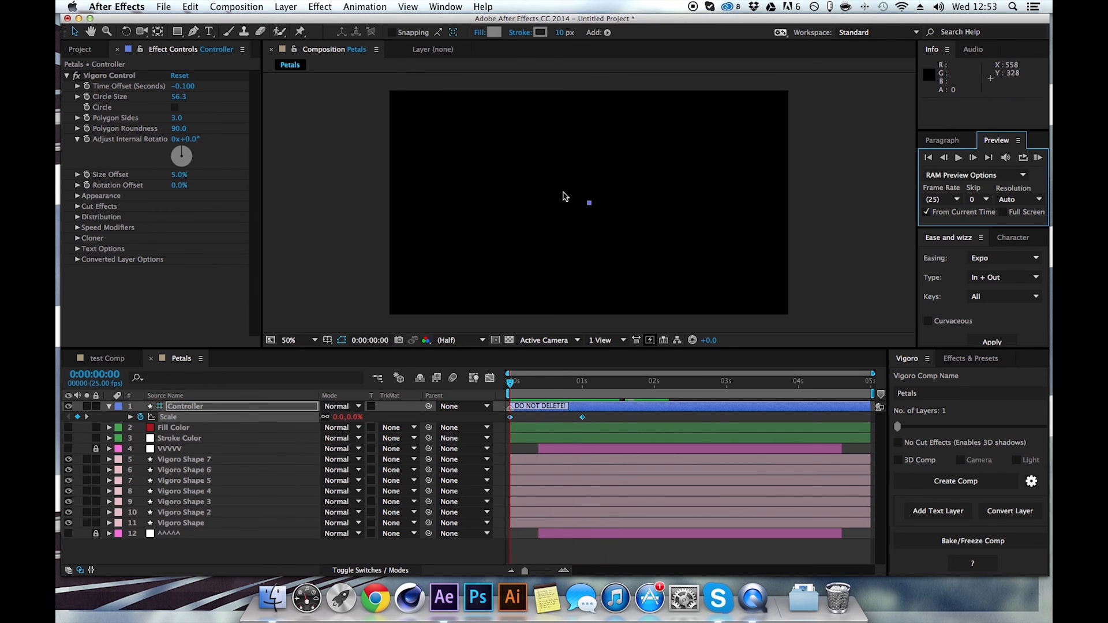
key(period)
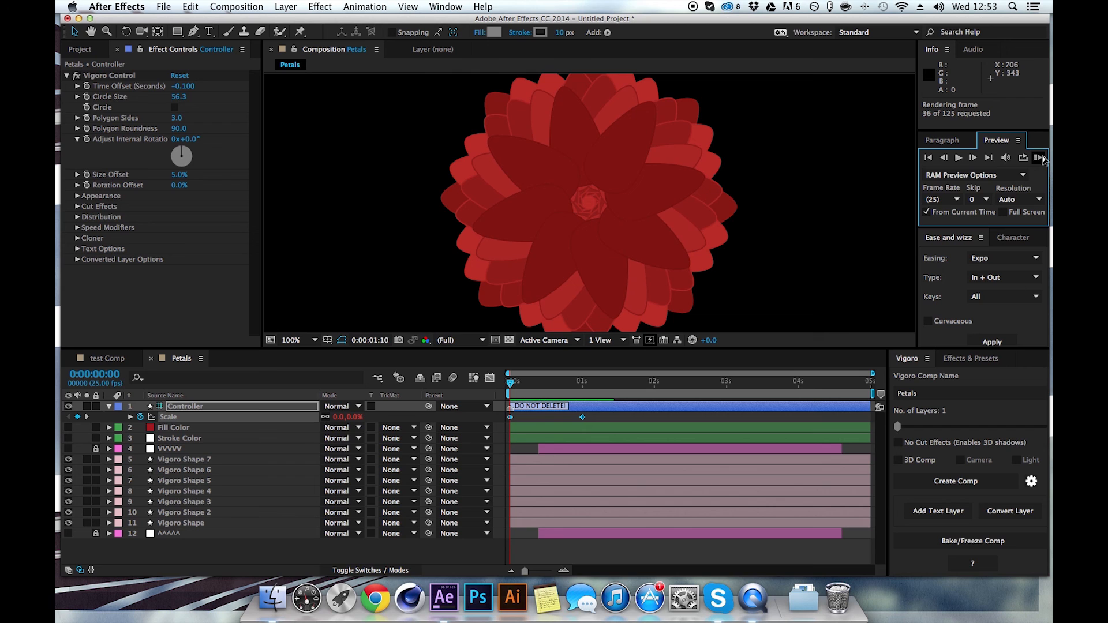
click(1042, 158)
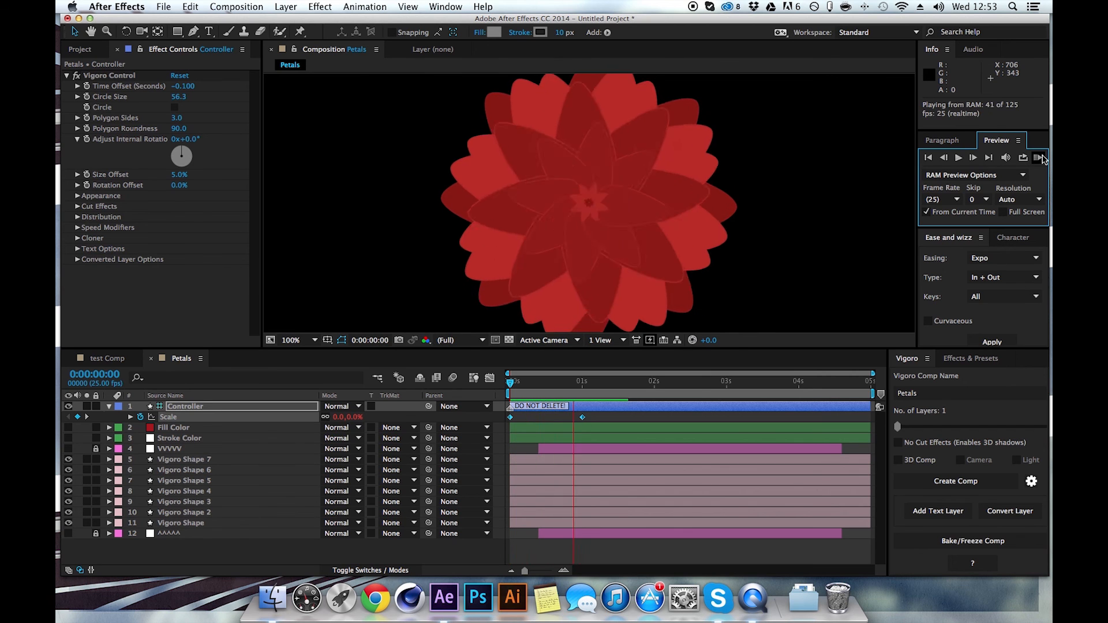
click(536, 385)
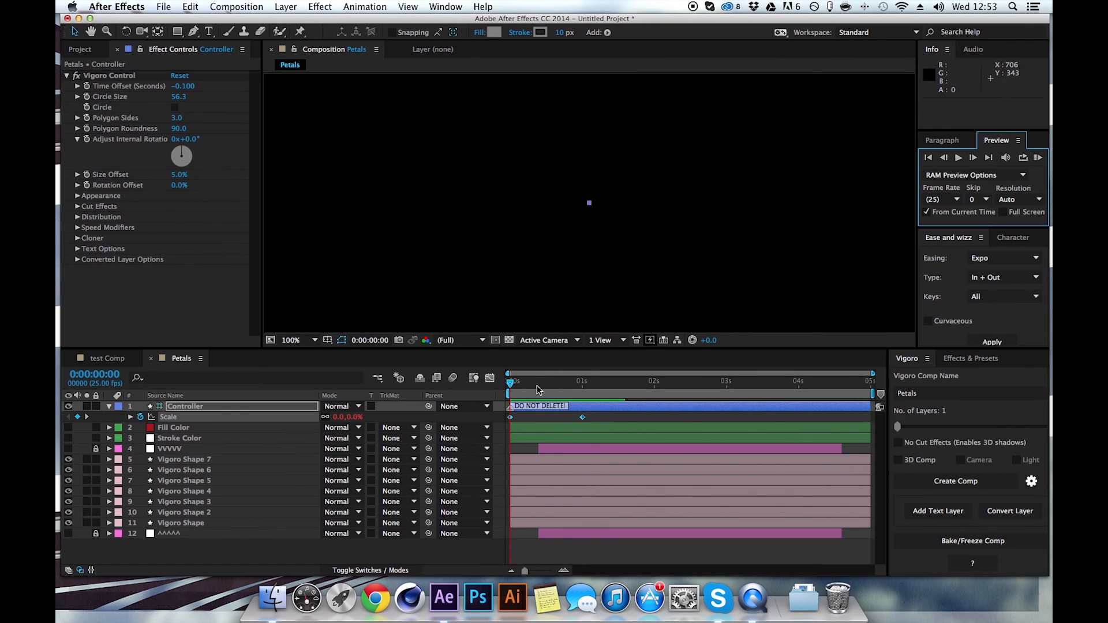
drag(536, 385, 609, 385)
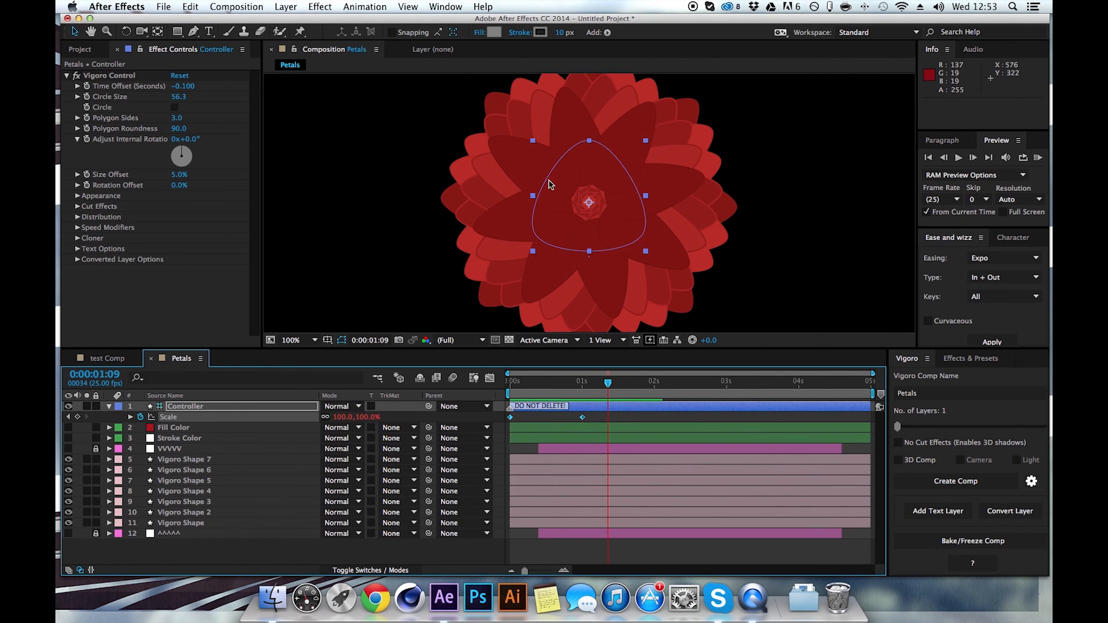
drag(571, 384, 604, 386)
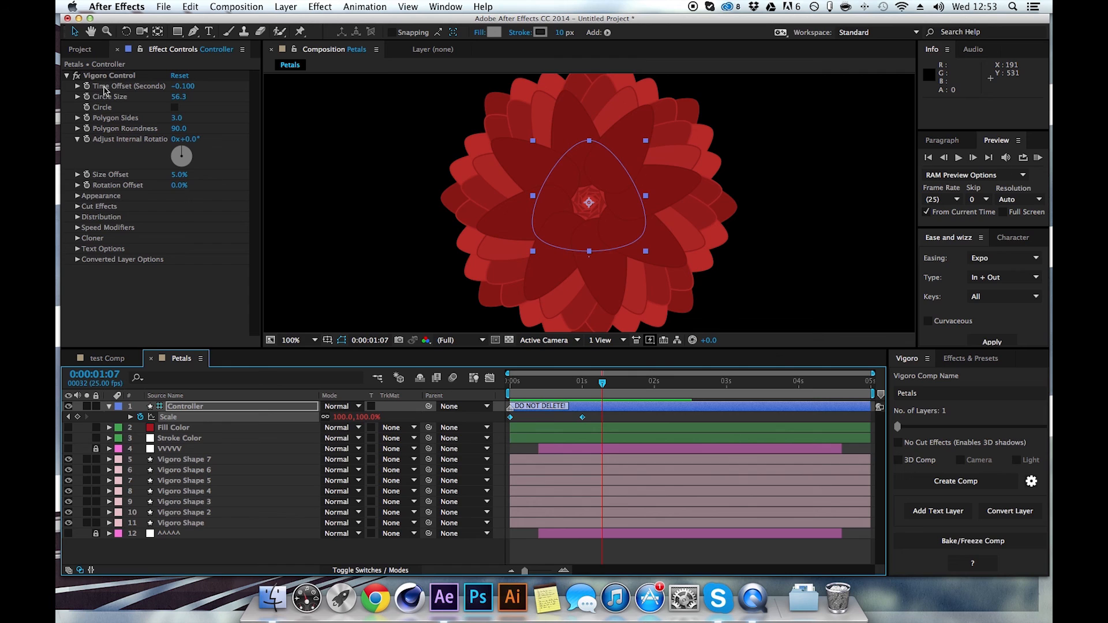
Step: Set the Controller's Time Offset to 0.1 seconds and scrub back to the start to check the layer timing
click(183, 87)
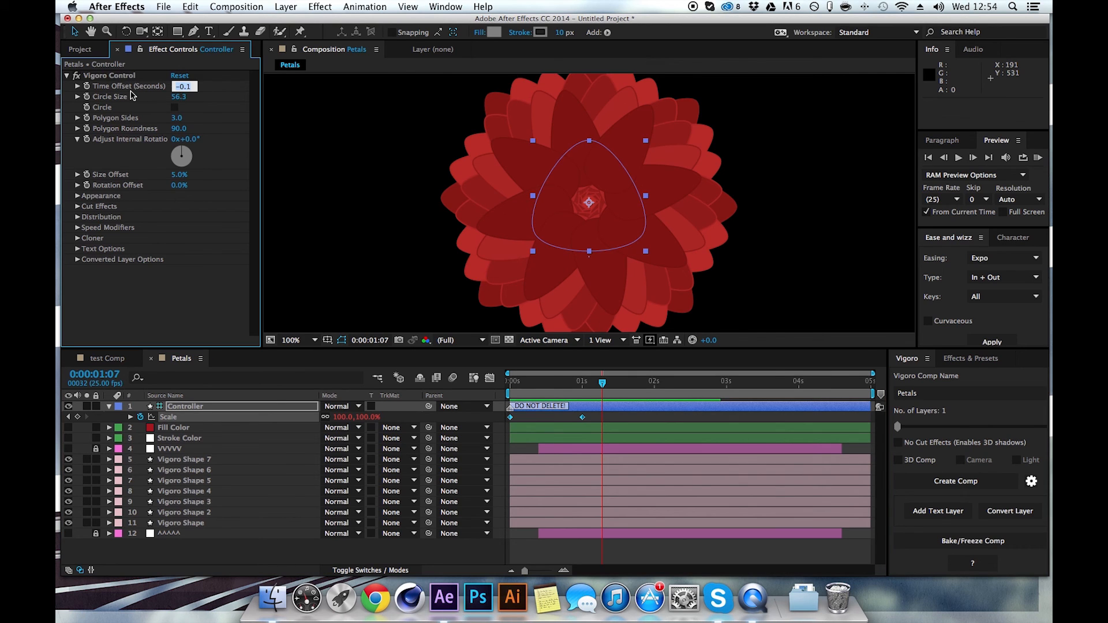
key(Return)
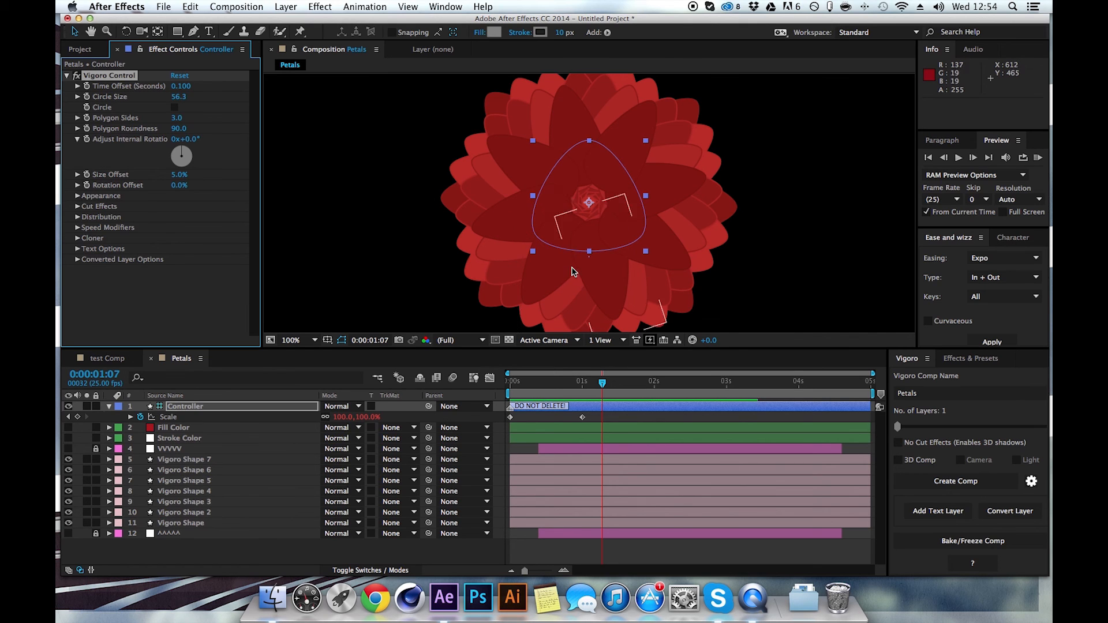
drag(569, 381, 581, 381)
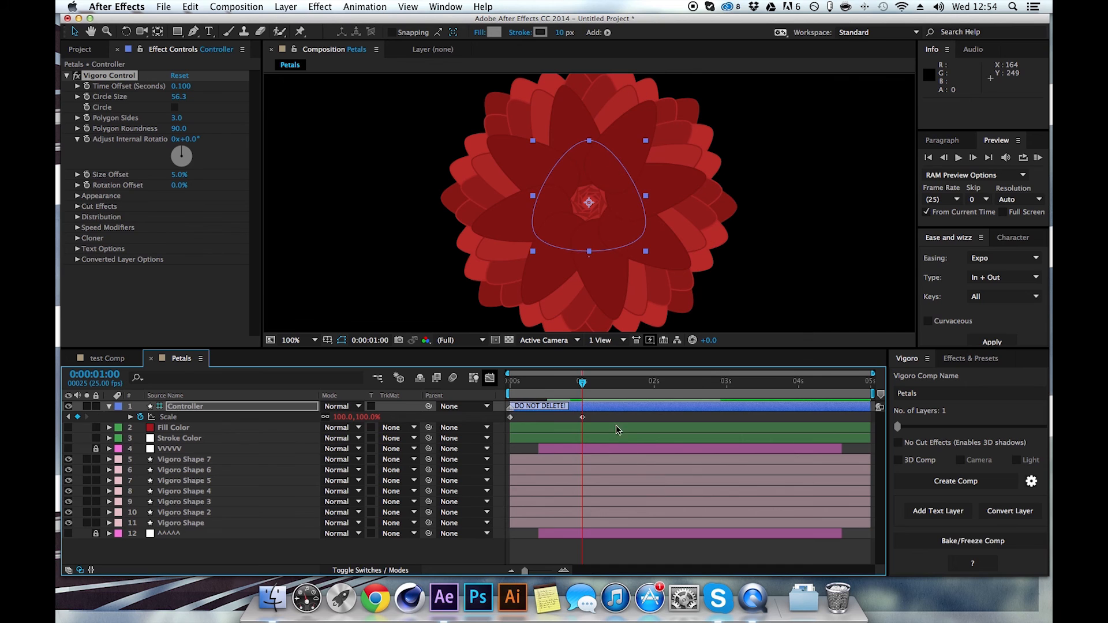
drag(582, 385, 480, 390)
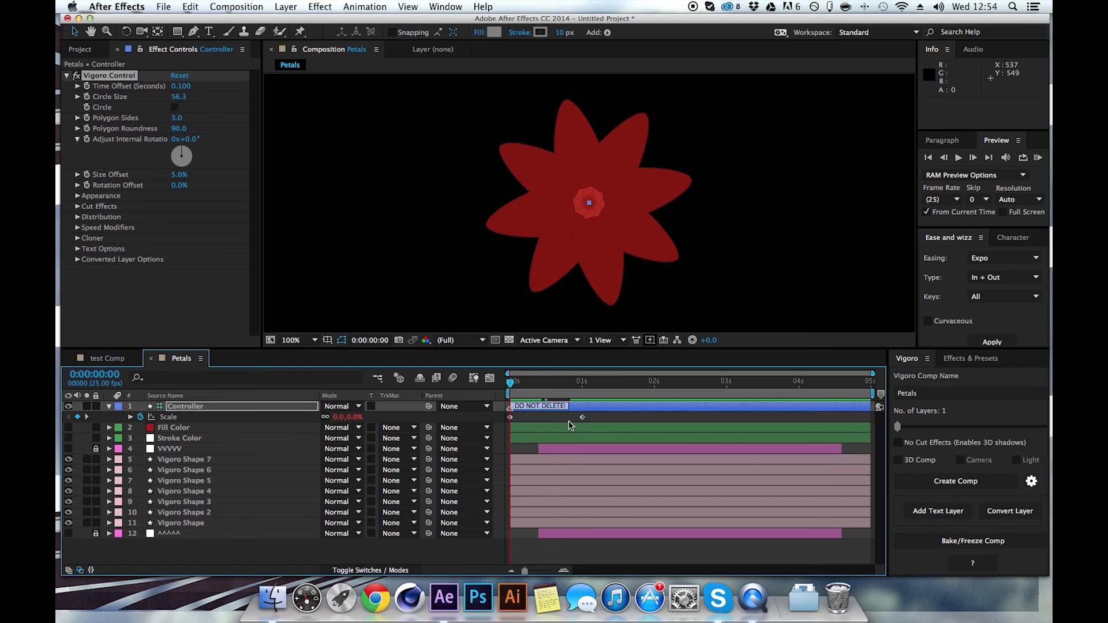
Step: Move both Scale keyframes so the first falls at 0:00:00:09, and preview the flower's growth
drag(593, 417, 537, 423)
key(comma)
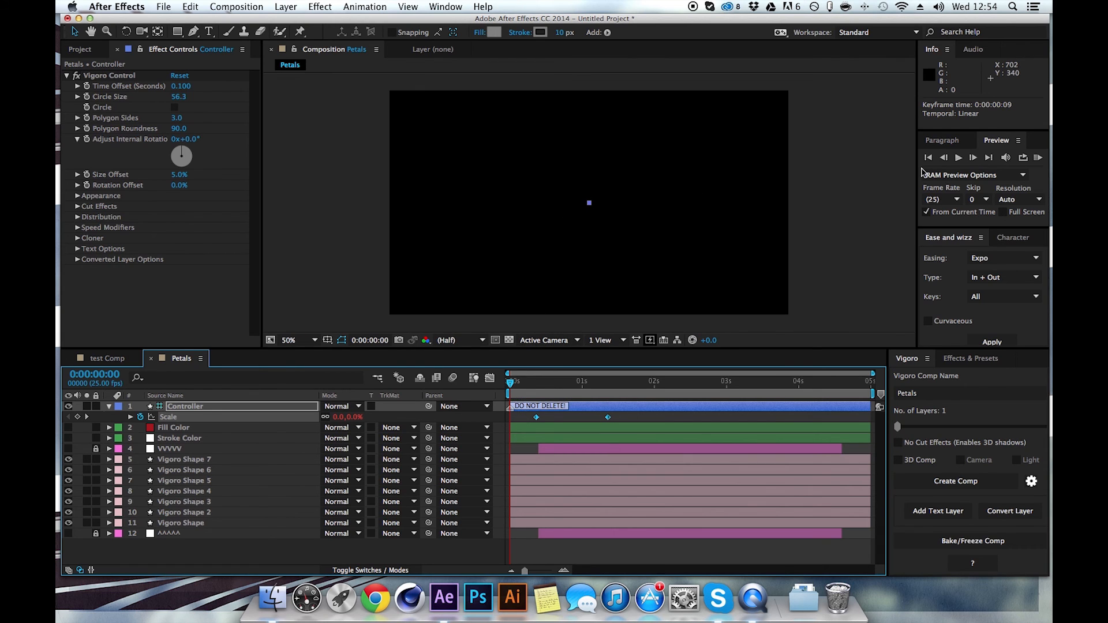
click(1039, 157)
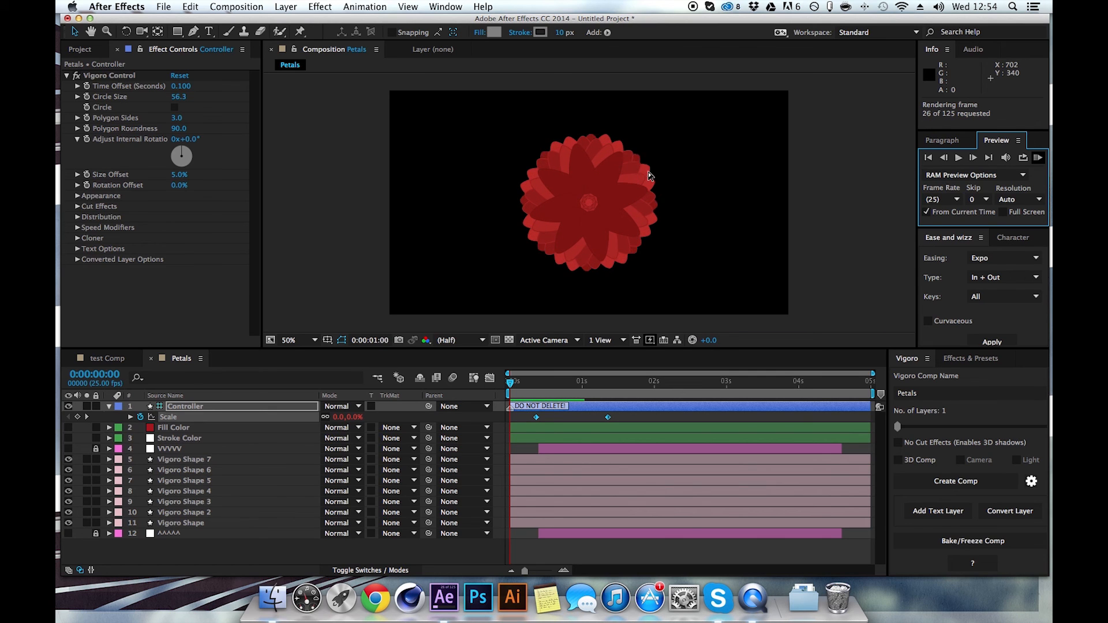
click(1037, 158)
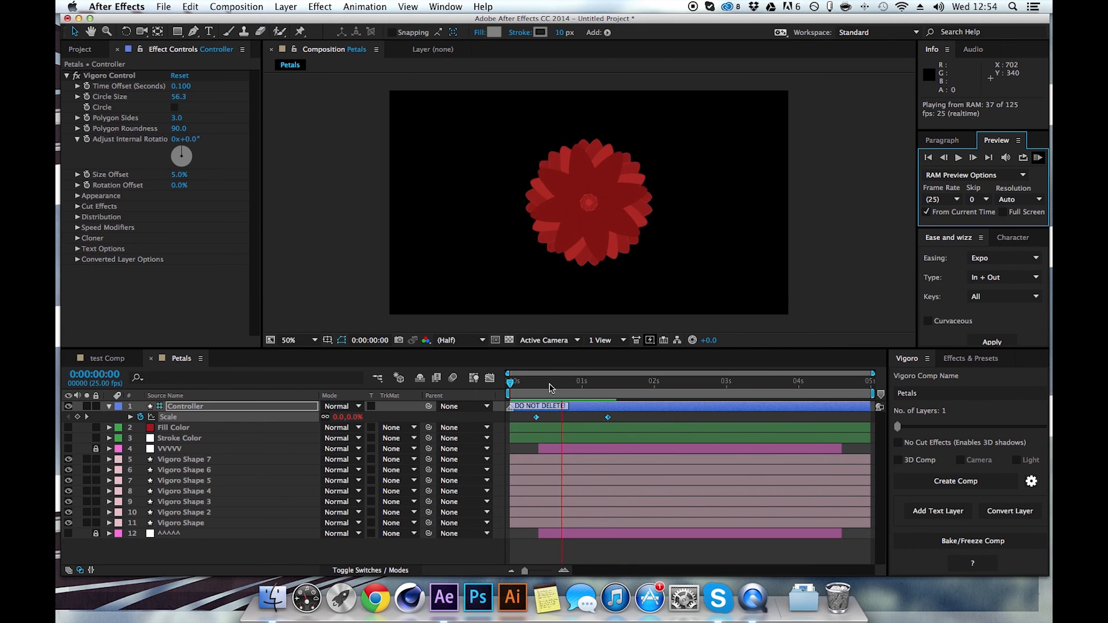
drag(542, 392, 580, 388)
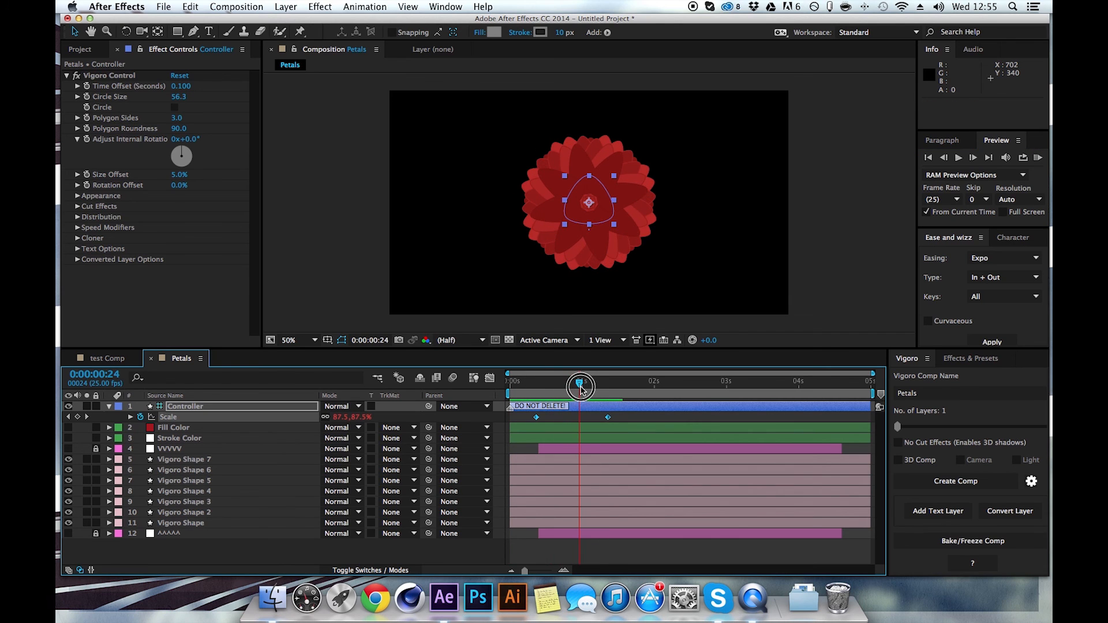
Step: Set the Rotation on Scale speed modifier to -37 and scrub the early frames to check the petals' twist
scroll(580, 198, up, 1)
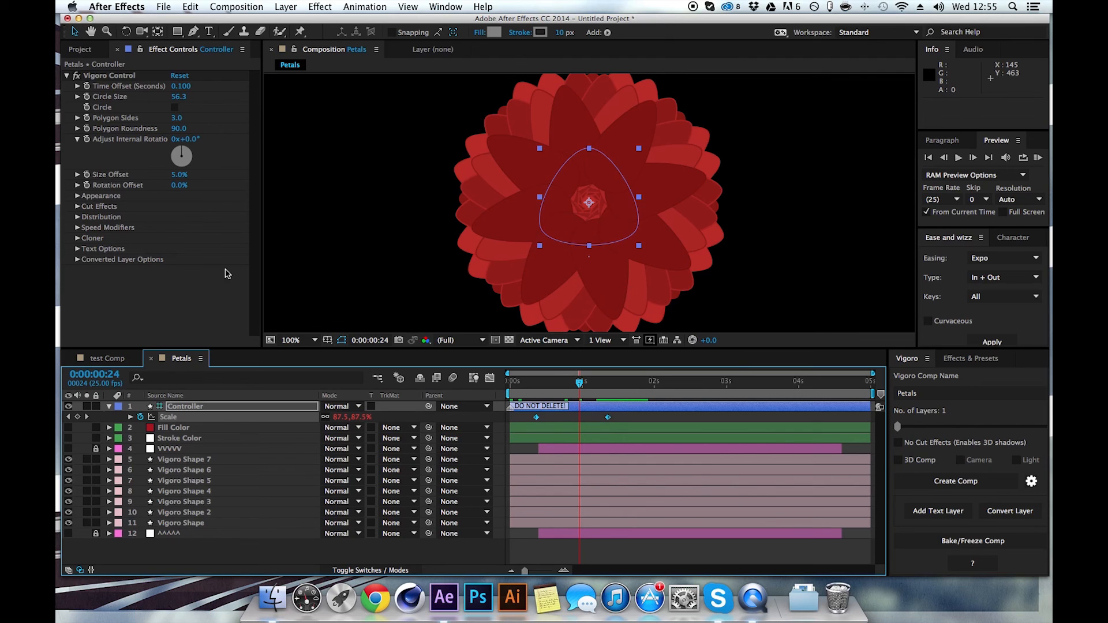
click(77, 228)
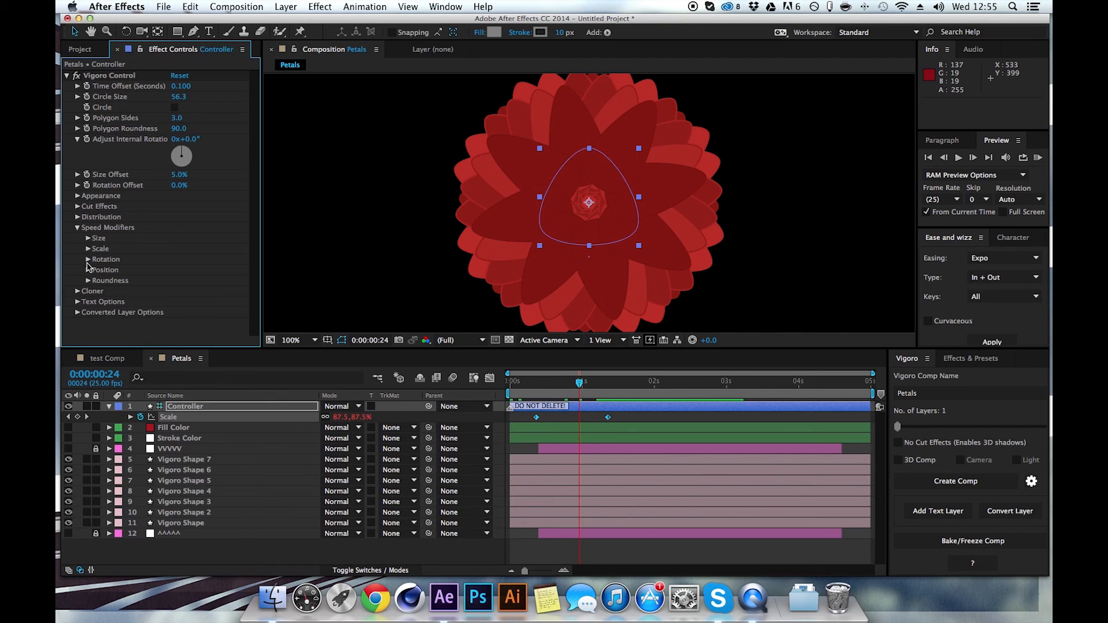
click(88, 260)
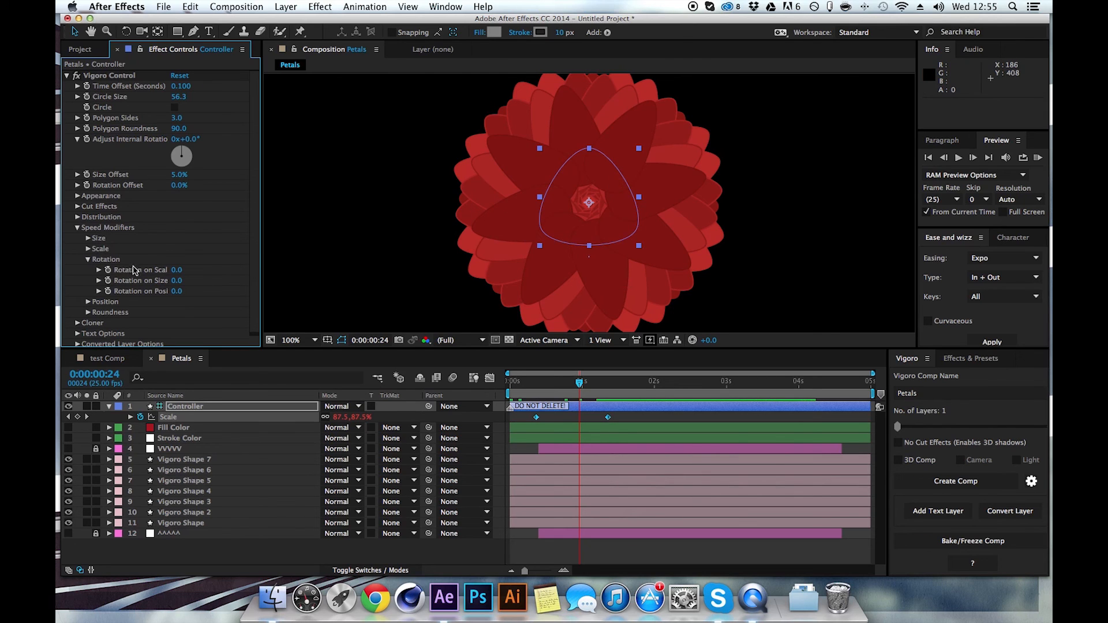
mouse_move(175, 275)
mouse_down()
mouse_move(188, 274)
mouse_move(161, 273)
mouse_up()
drag(579, 385, 528, 393)
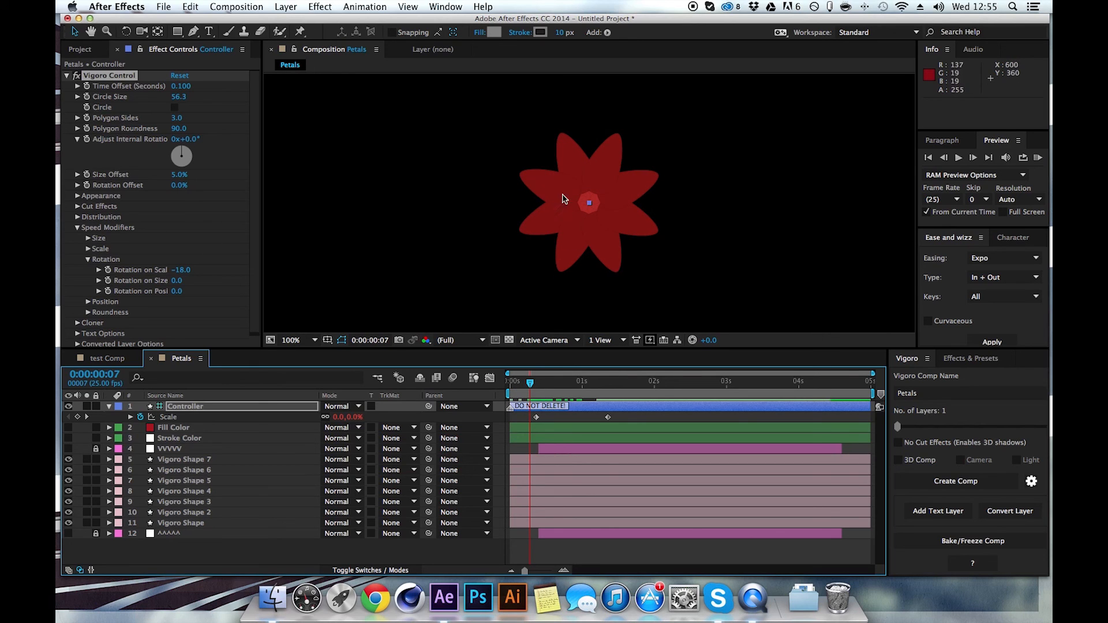
mouse_move(182, 277)
mouse_down()
mouse_move(161, 277)
mouse_move(171, 279)
mouse_up()
mouse_move(528, 386)
mouse_down()
mouse_move(588, 394)
mouse_move(513, 397)
mouse_move(533, 397)
mouse_up()
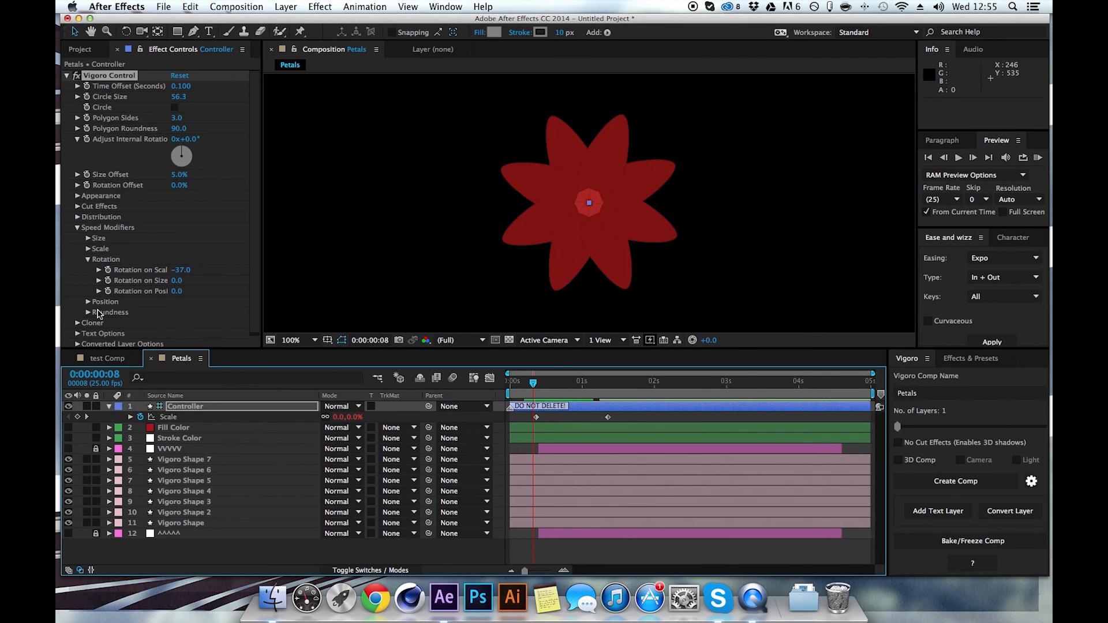
Step: Set the Round on Scale speed modifier in the Roundness group to 319
click(88, 312)
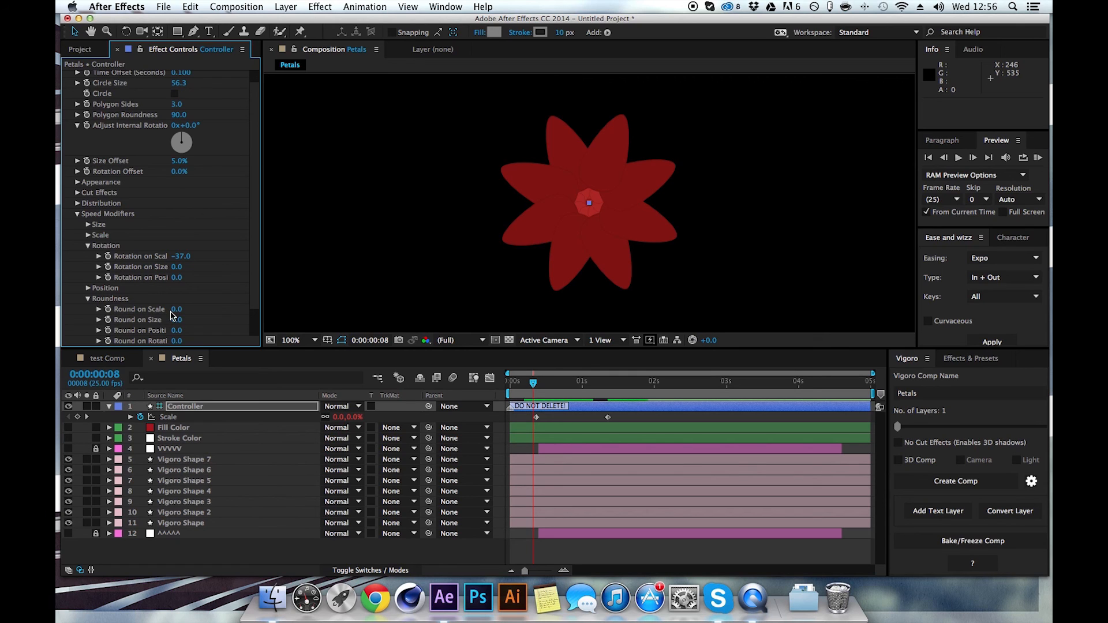
scroll(152, 314, down, 1)
drag(174, 301, 371, 305)
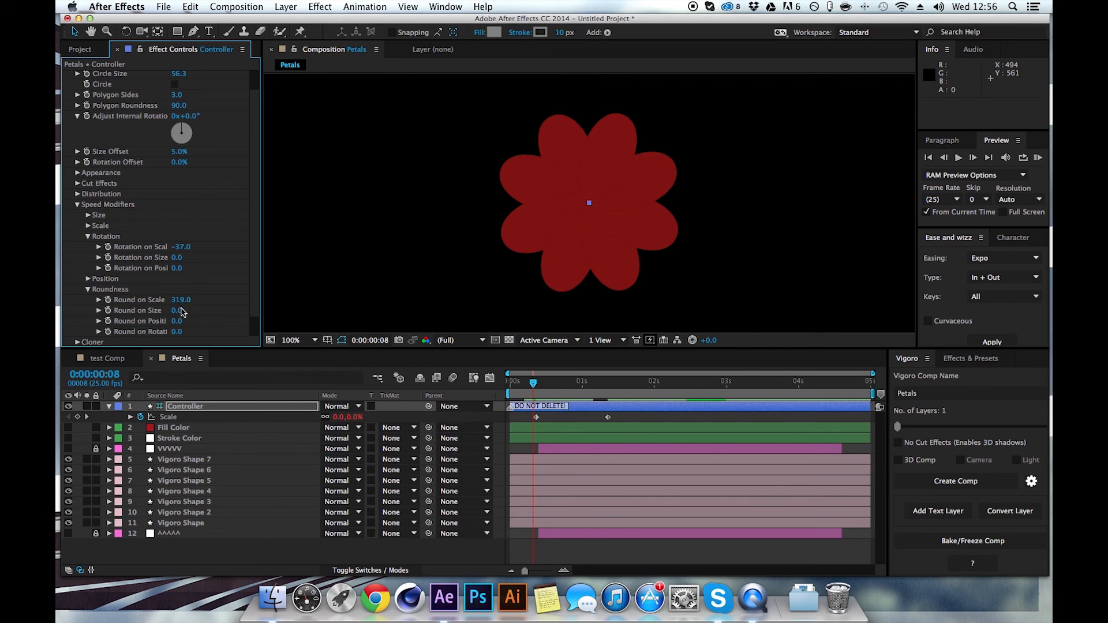
Step: Play a RAM preview from the start and scrub to 0:00:02:00 to check the petals' rotation and roundness during growth
drag(533, 385, 498, 387)
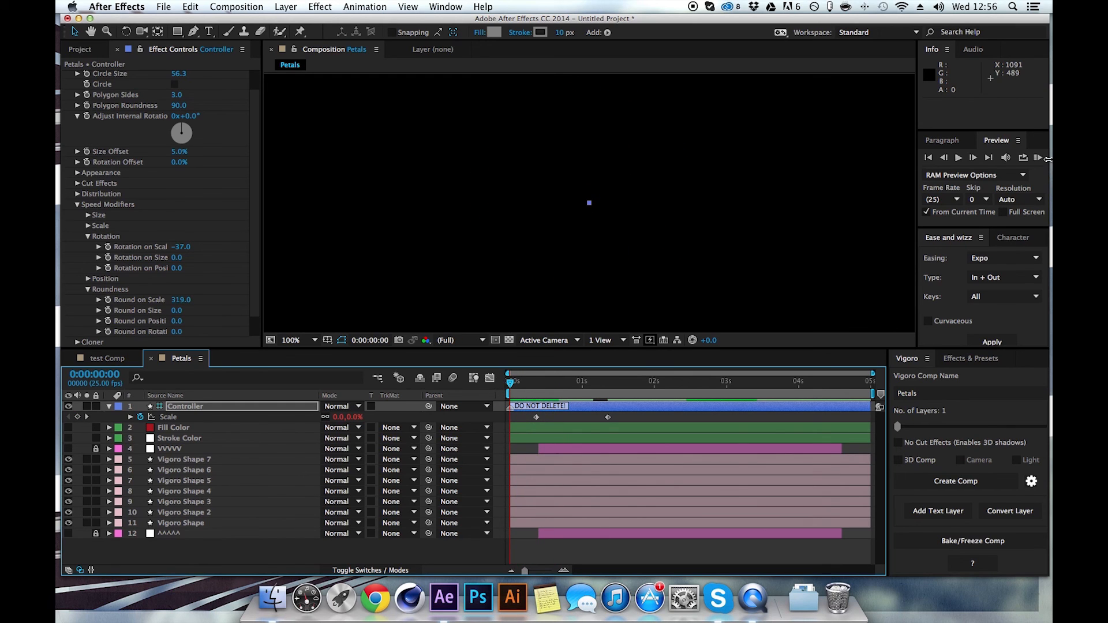
click(1037, 157)
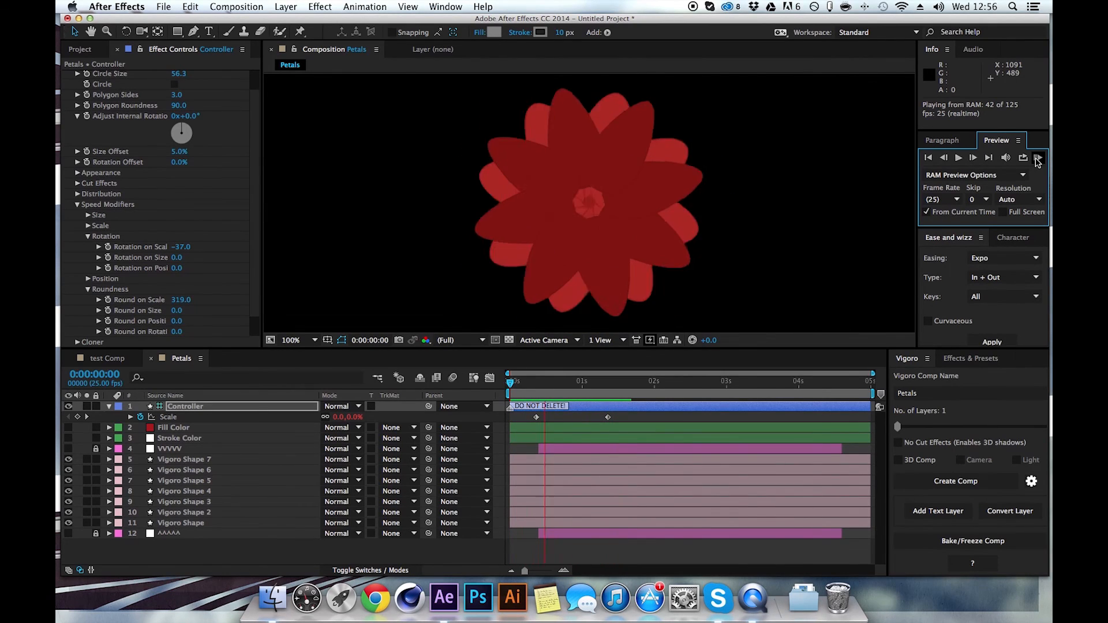
click(1037, 158)
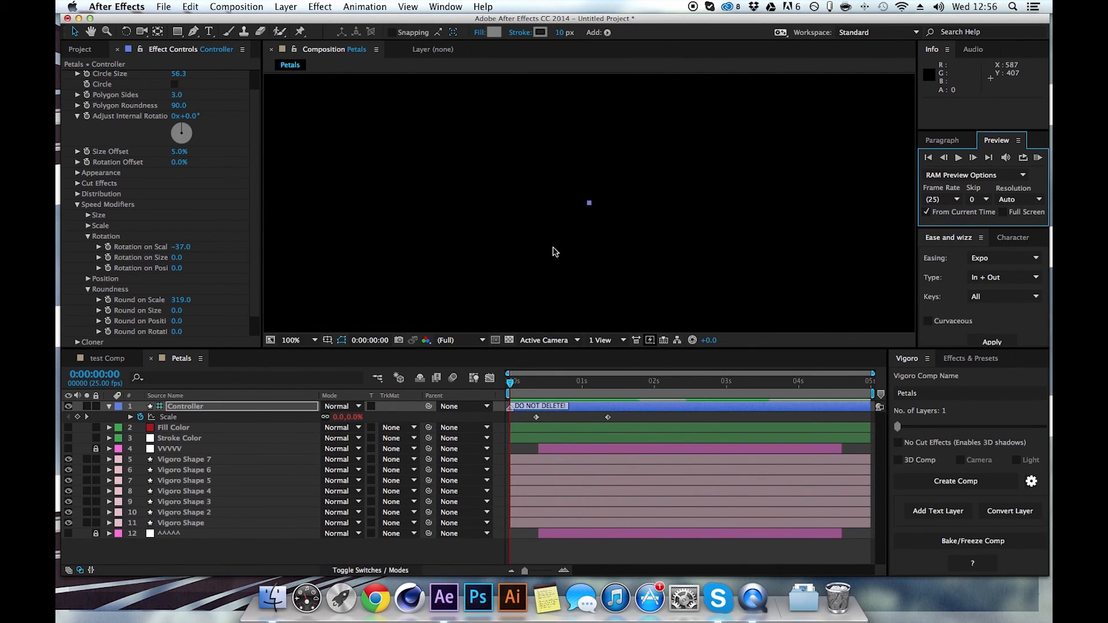
drag(547, 382, 614, 383)
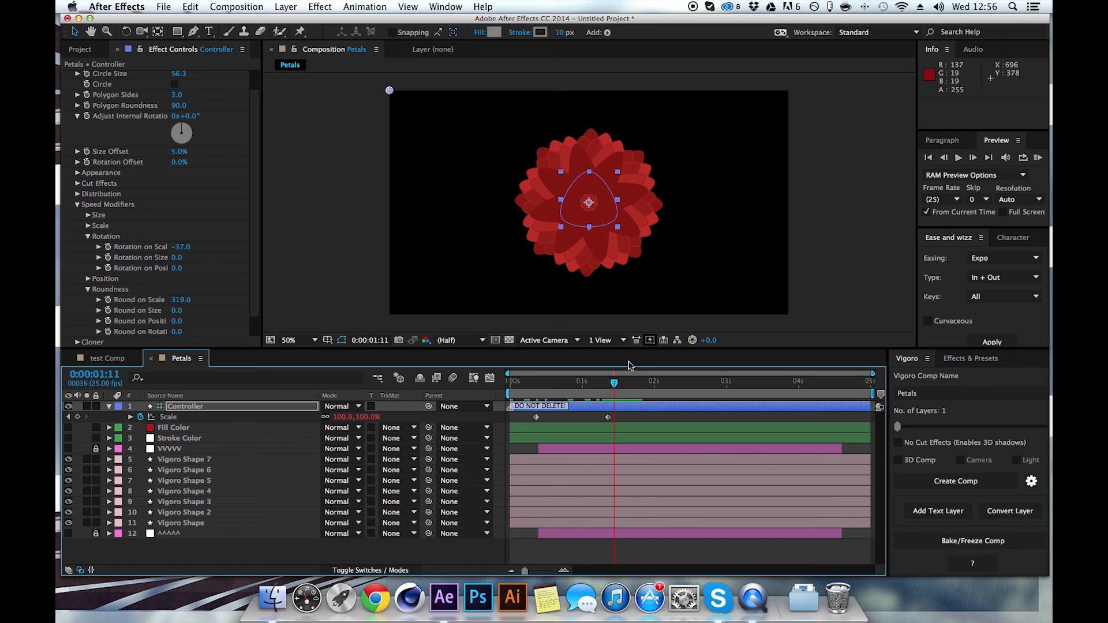
drag(629, 385, 654, 384)
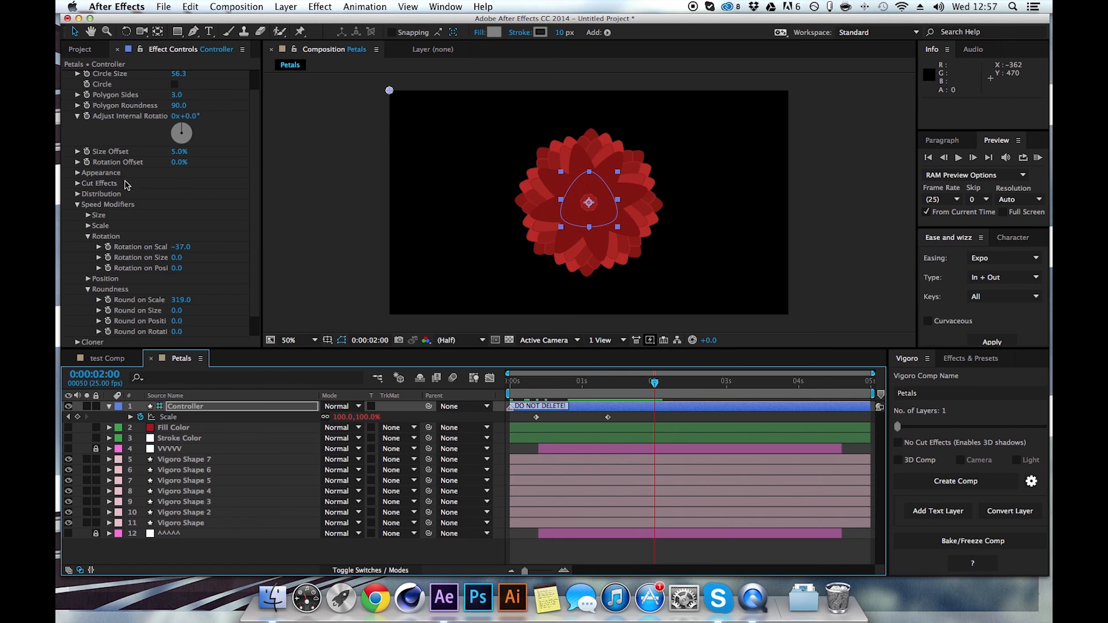
Step: Collapse the speed modifiers and enable the Cutout under the Controller's Cut Effects
click(80, 207)
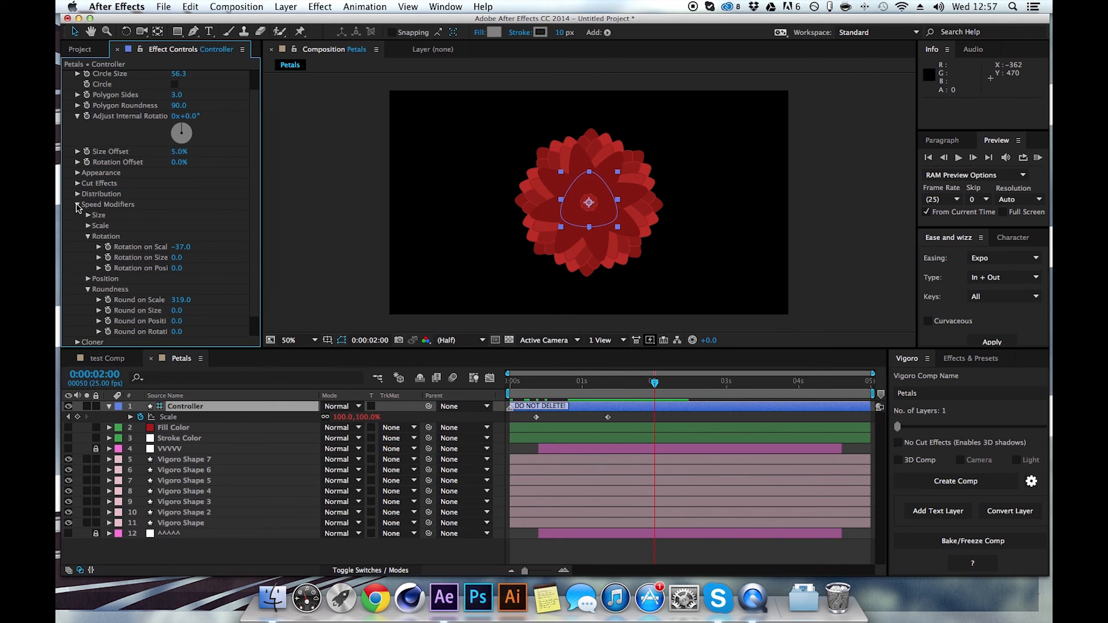
click(77, 206)
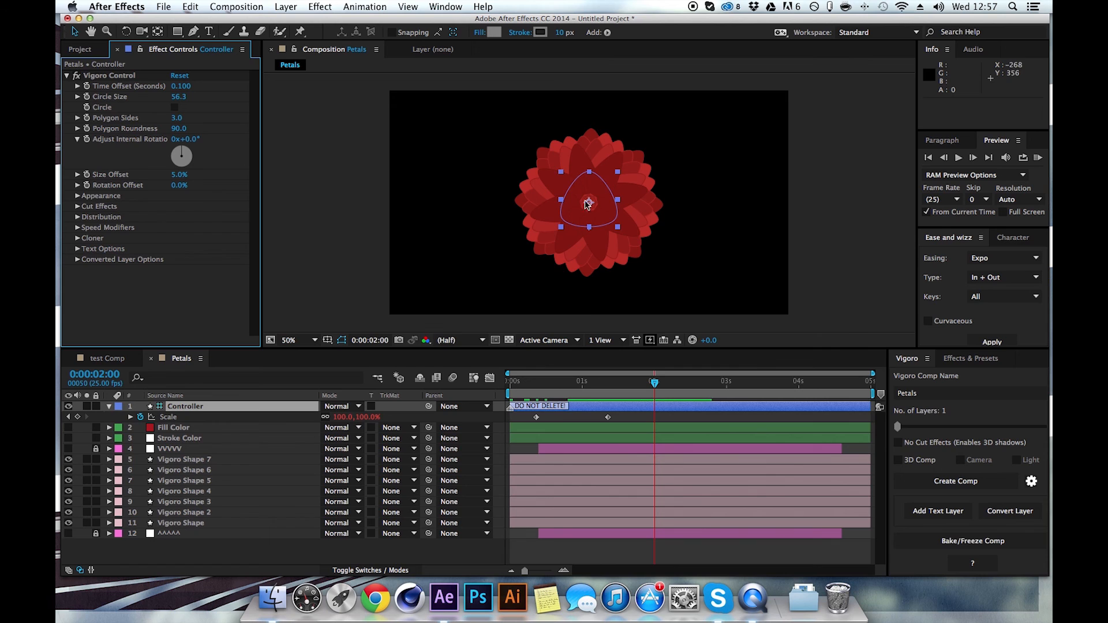
scroll(588, 205, up, 2)
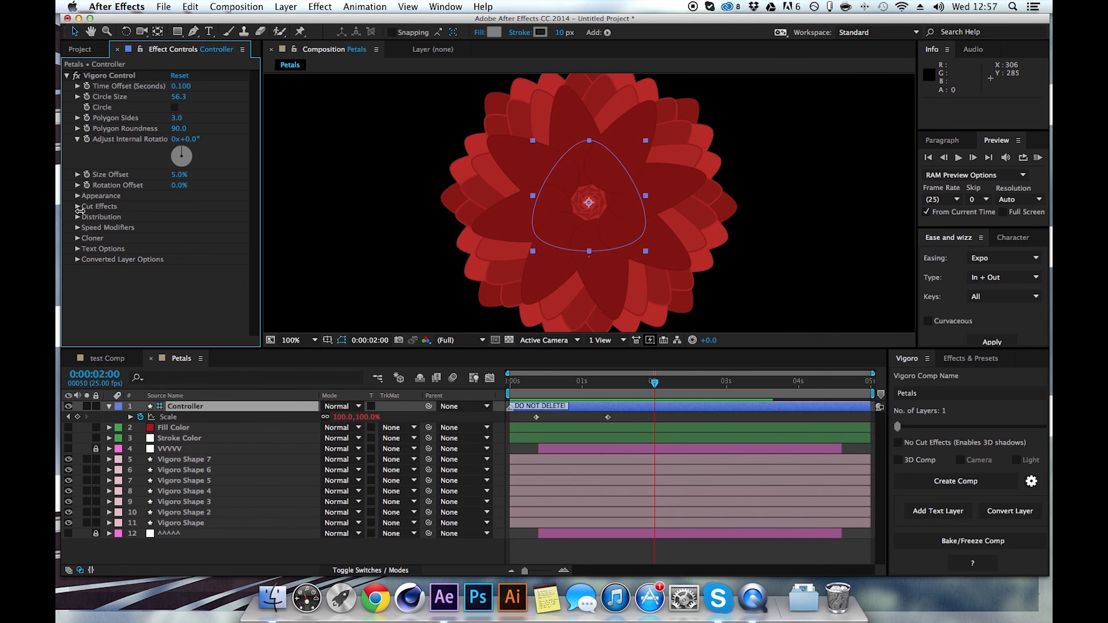
click(77, 208)
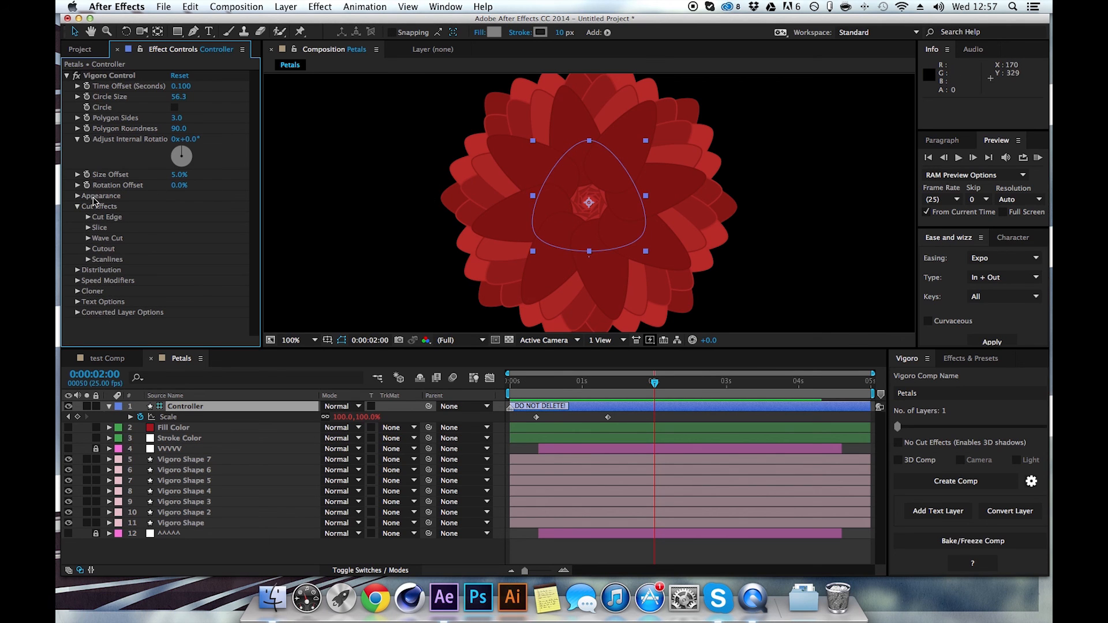
click(88, 249)
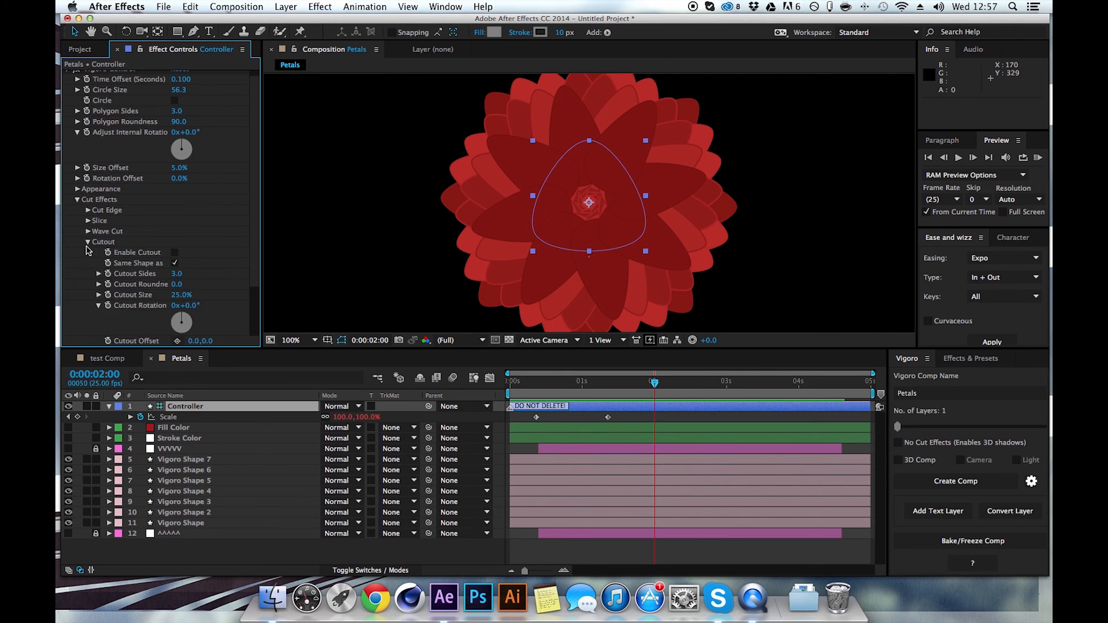
click(173, 254)
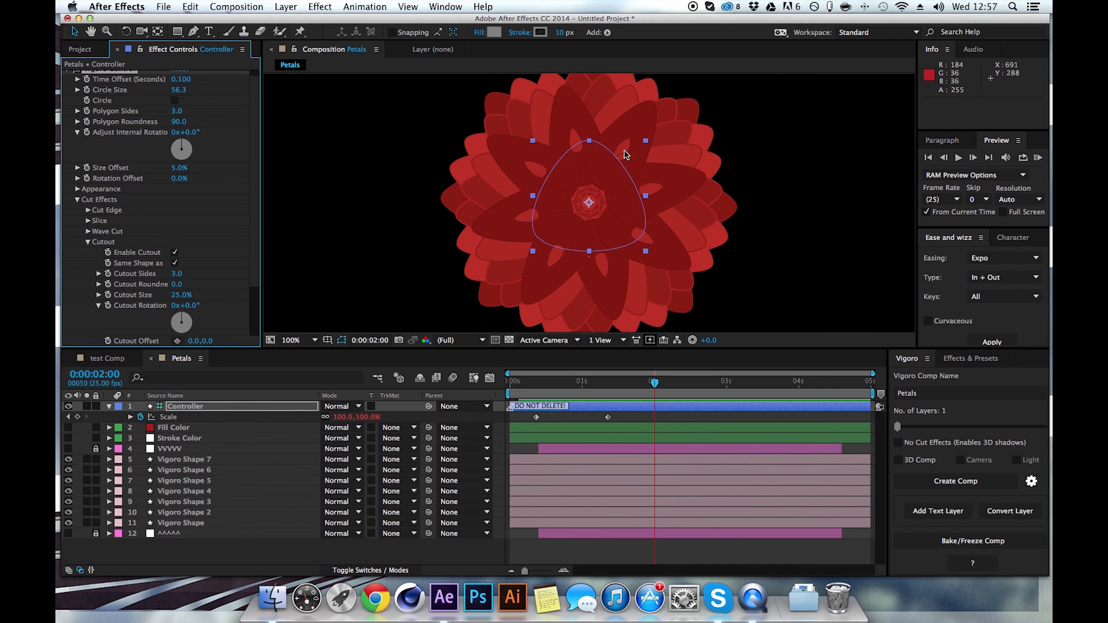
Step: Inspect the cutouts in the petals up close and try a Cutout Size of 80%
key(period)
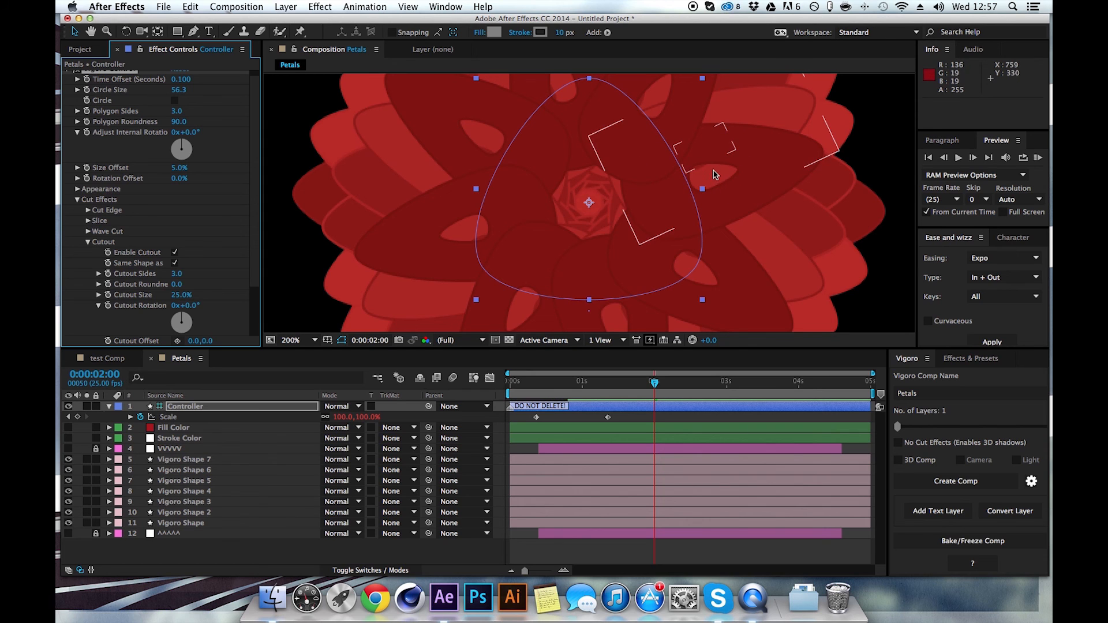
key(comma)
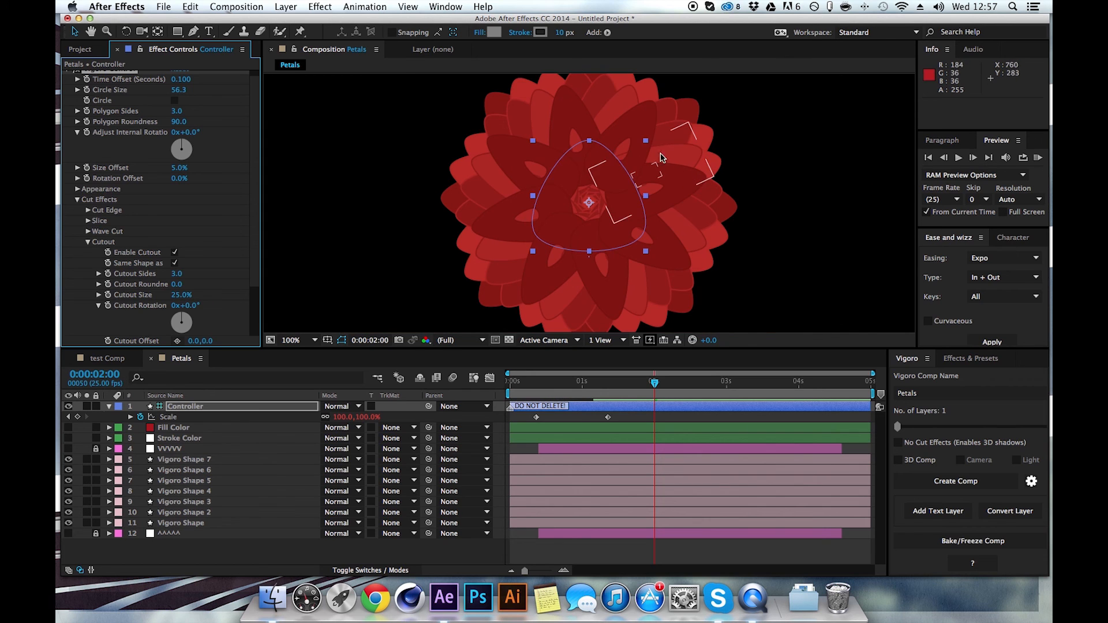
drag(176, 295, 211, 302)
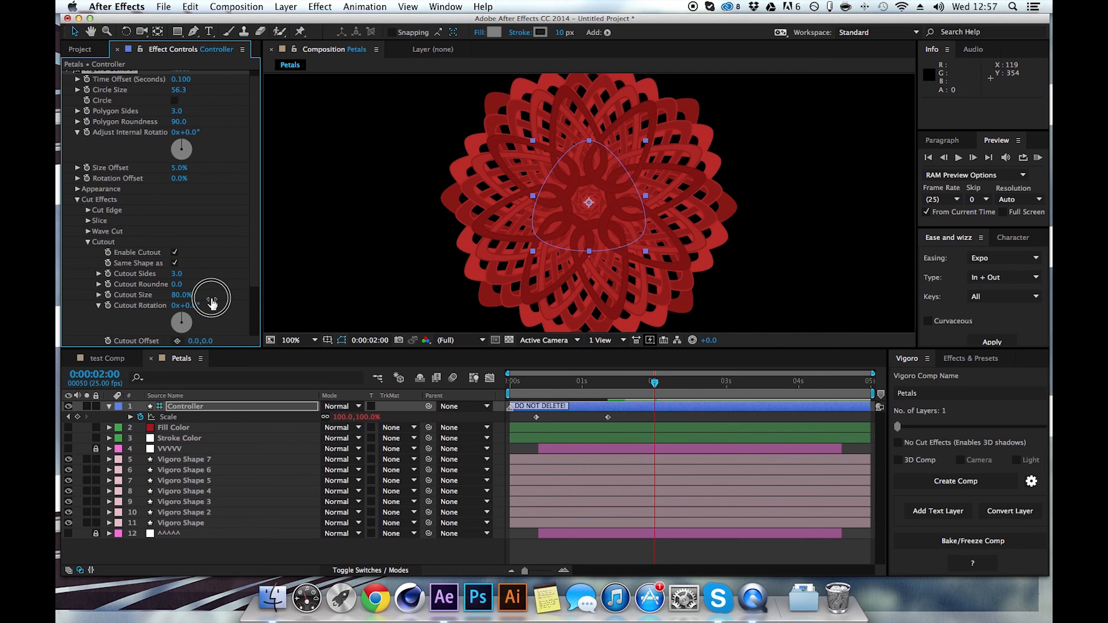
drag(211, 301, 211, 300)
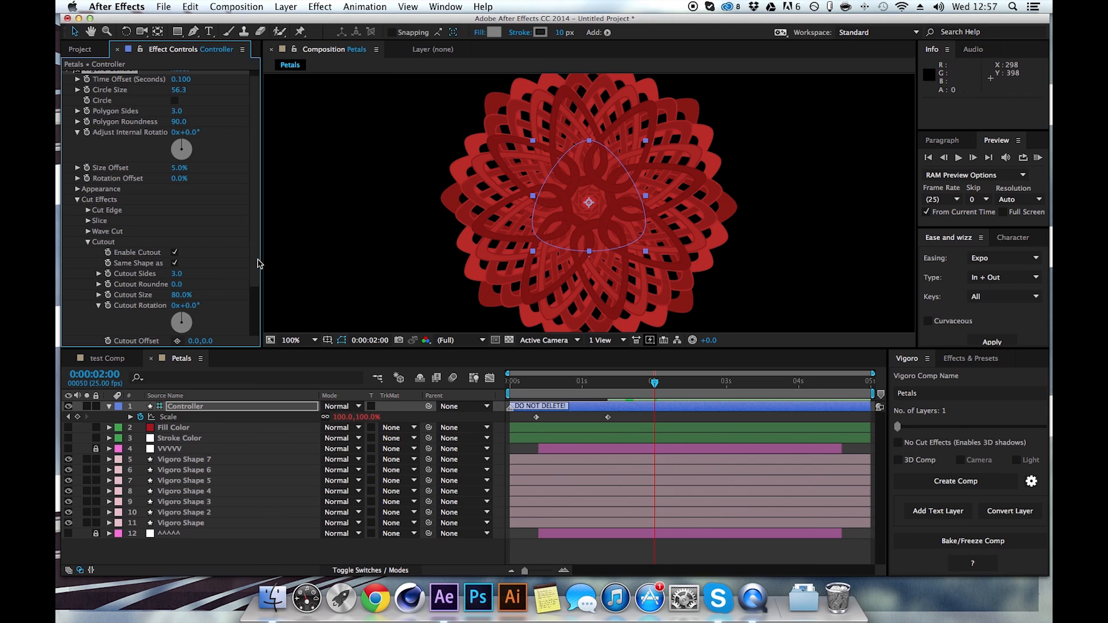
Step: Try a vertical Cutout Offset of 26, inspect the flower's centre, and reset the offset to 0
scroll(214, 308, down, 2)
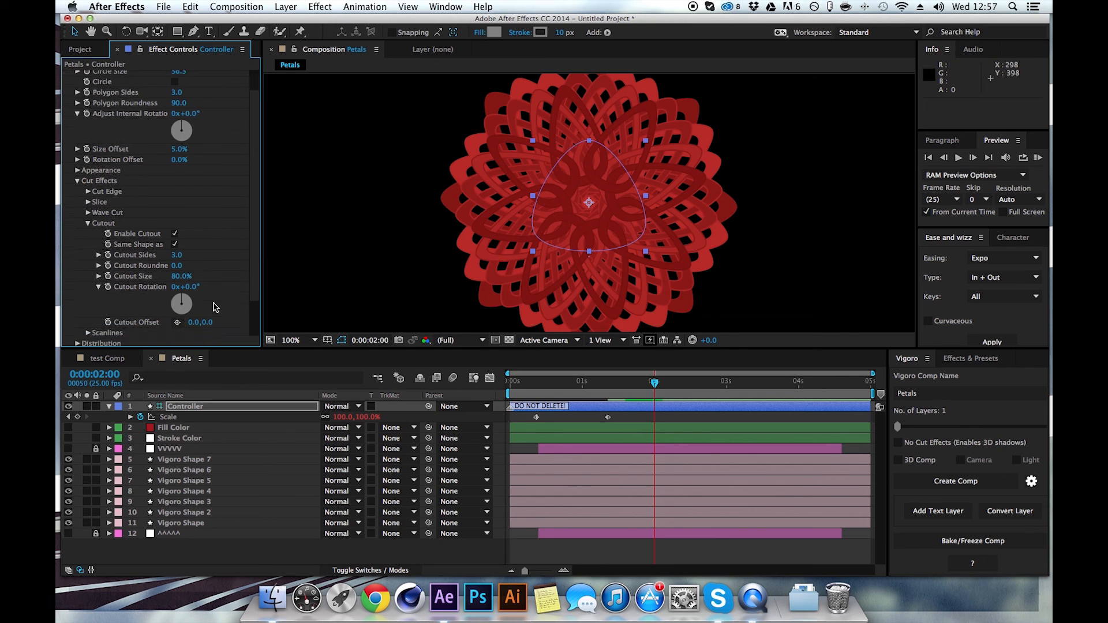
drag(209, 327, 225, 325)
key(period)
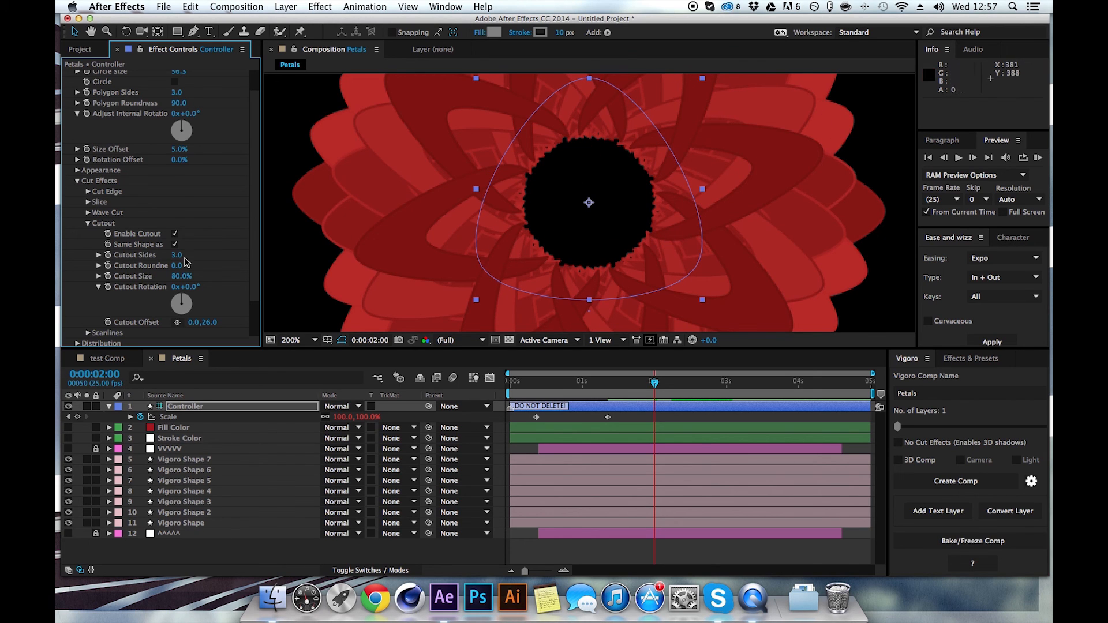
key(comma)
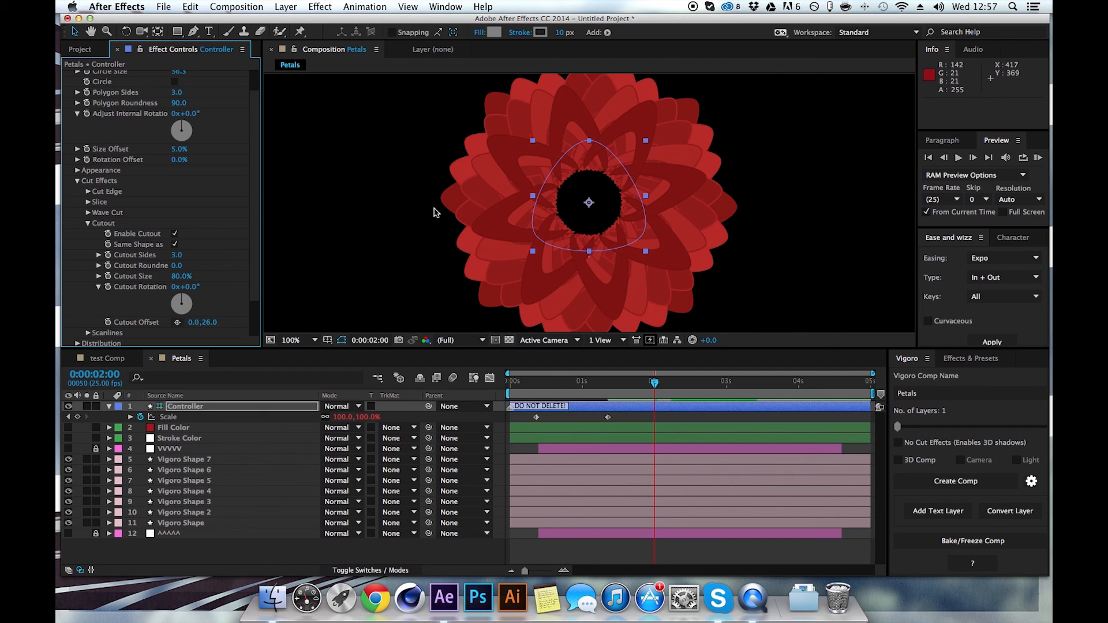
click(205, 322)
text(0)
key(Return)
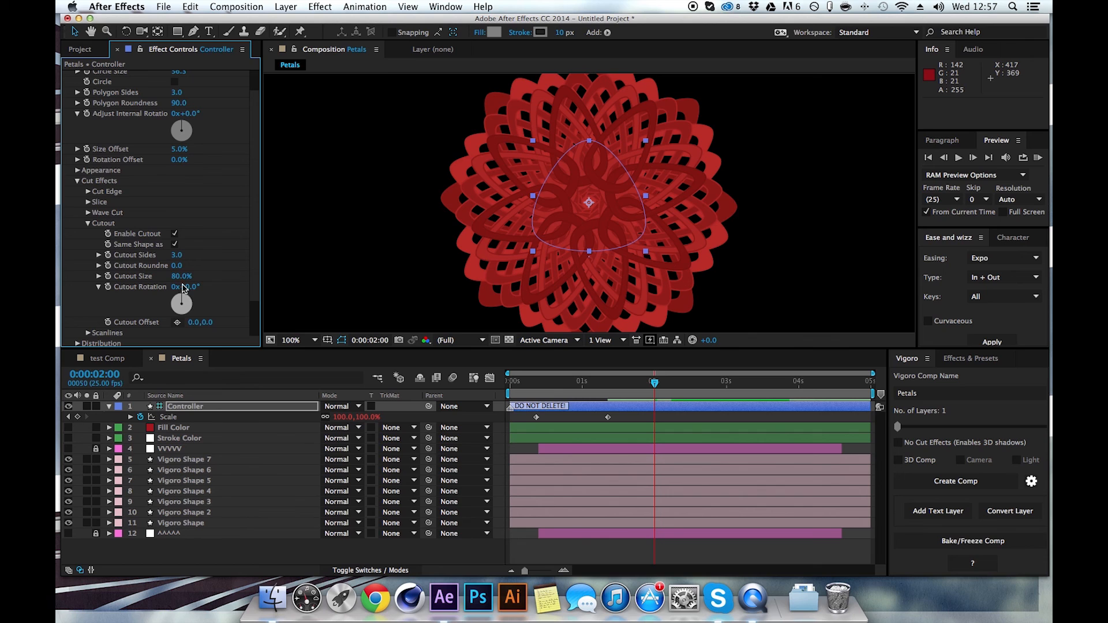
Step: Set the Cutout Size to 105% and the vertical Cutout Offset to 114
click(174, 277)
click(174, 276)
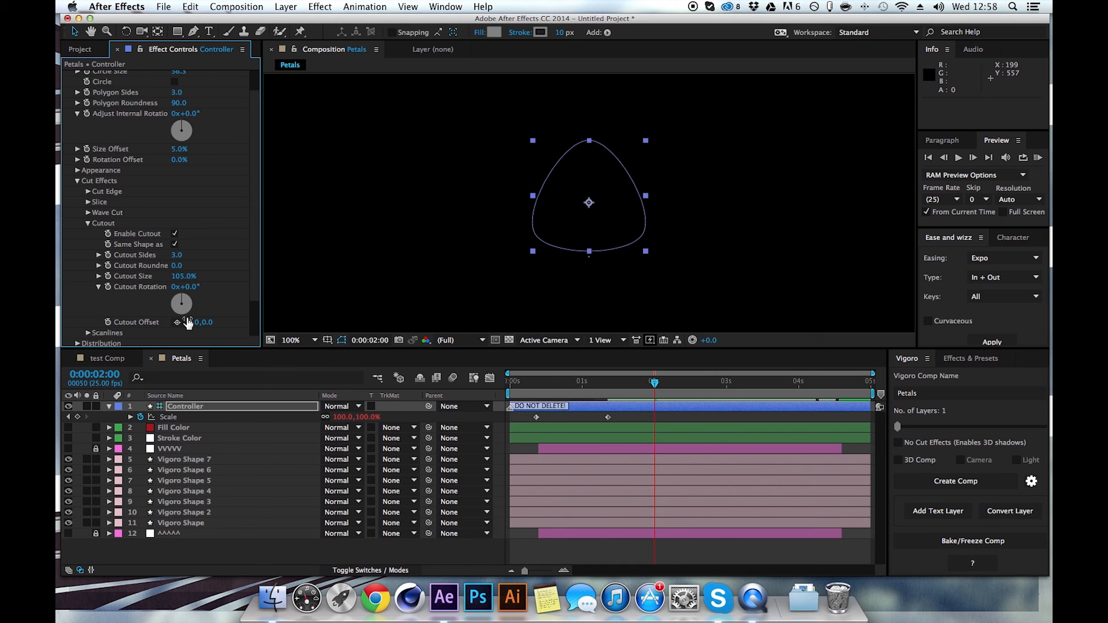
drag(205, 327, 266, 339)
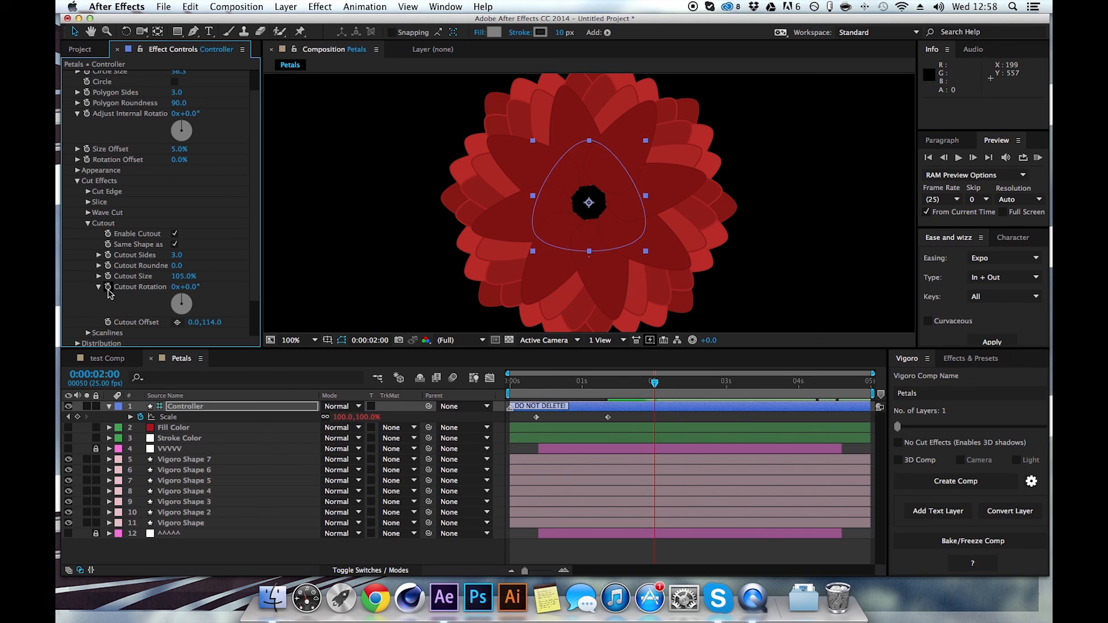
Step: Keyframe the Cutout Offset at 0:00:02:00 and set its vertical value to 3 at 0:00:03:00
click(108, 322)
drag(655, 381, 725, 382)
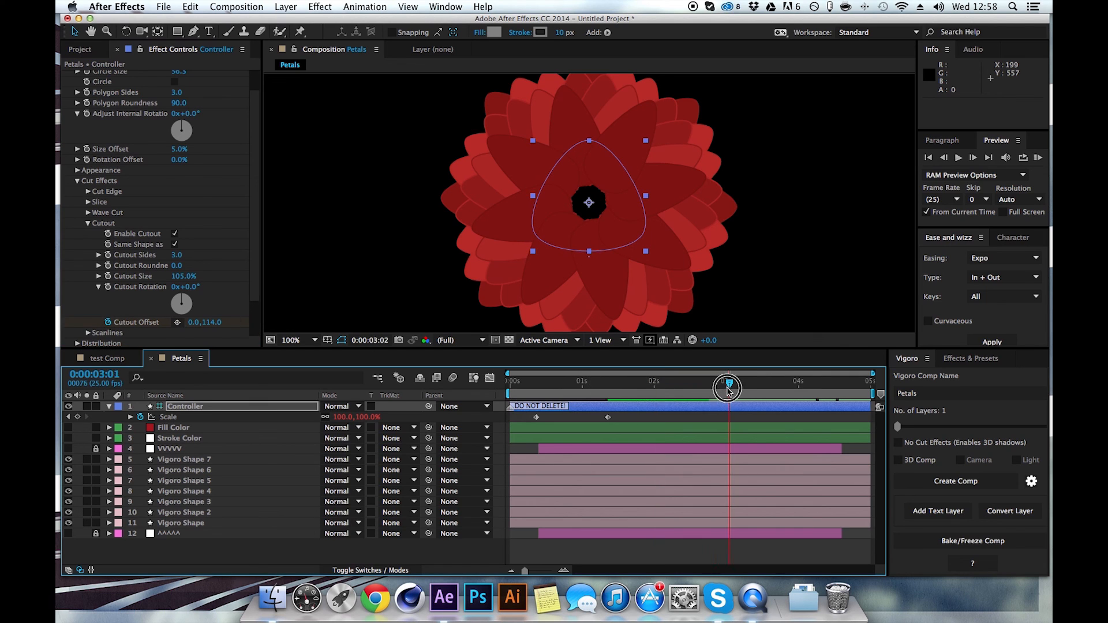
drag(208, 327, 138, 329)
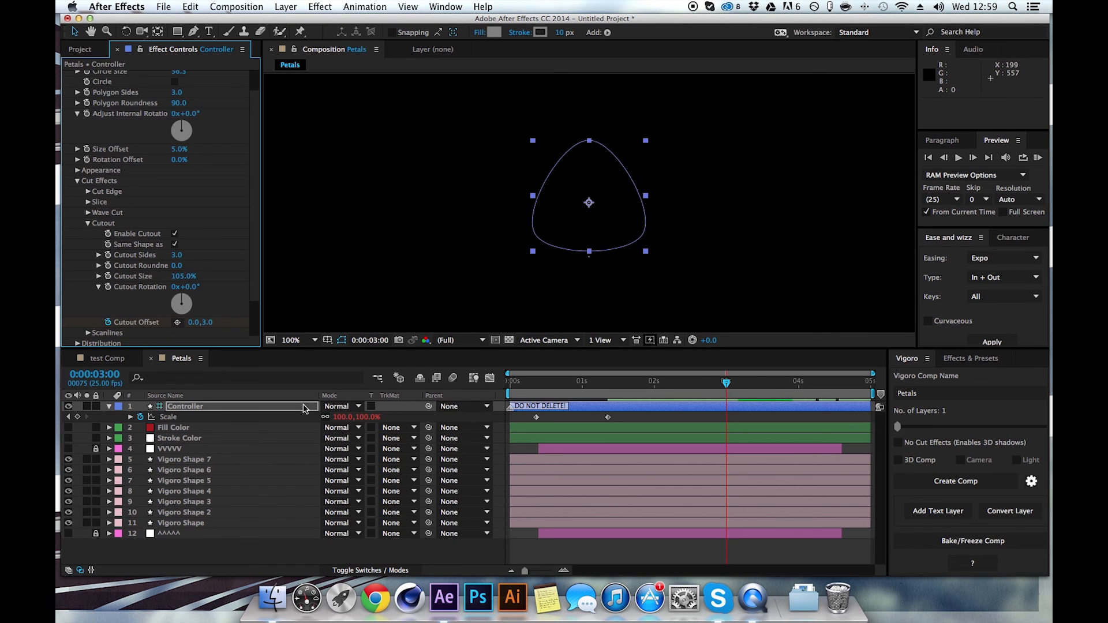
Step: Reveal the Controller's keyframes and ease the Cutout Offset with Ease and Wizz, using Quint easing, type In + Out, on all keys
click(213, 410)
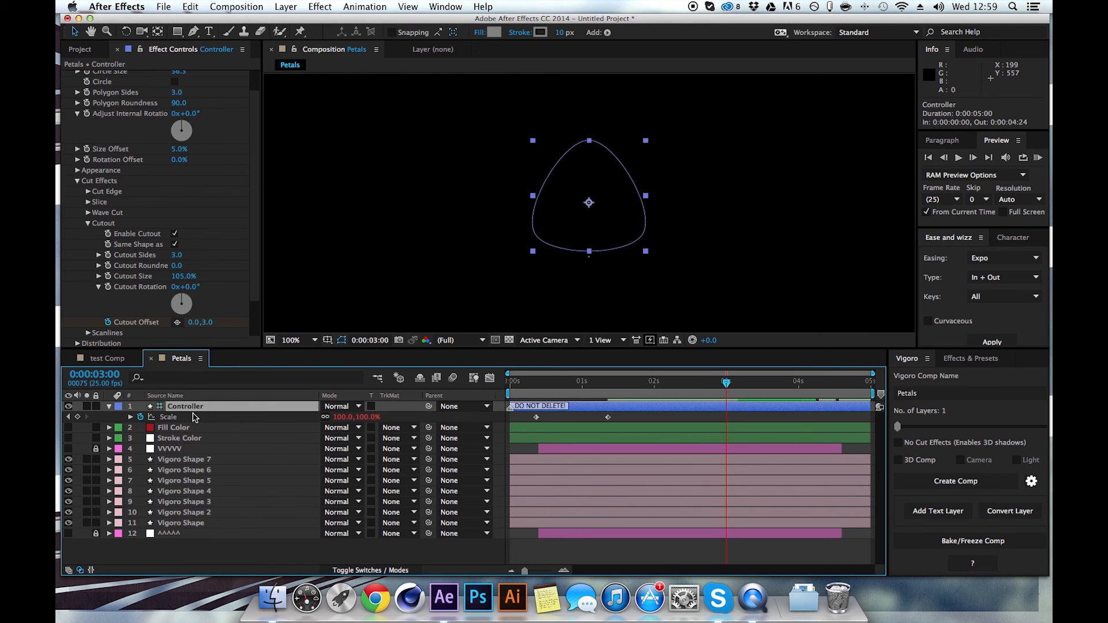
key(u)
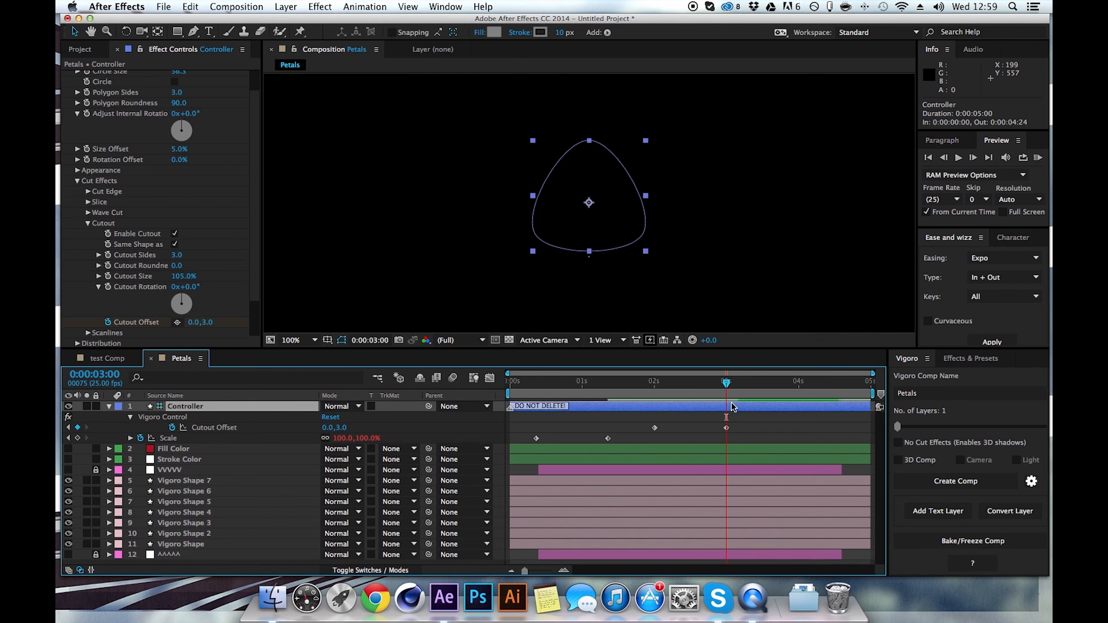
mouse_move(716, 393)
mouse_down()
mouse_move(602, 397)
mouse_move(715, 396)
mouse_up()
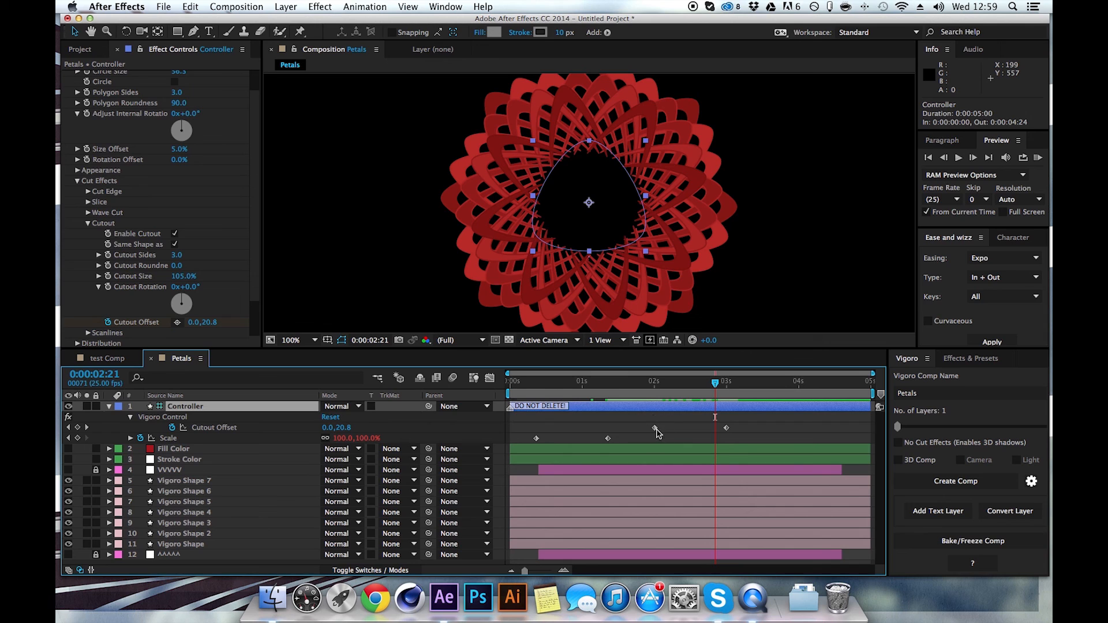
click(654, 428)
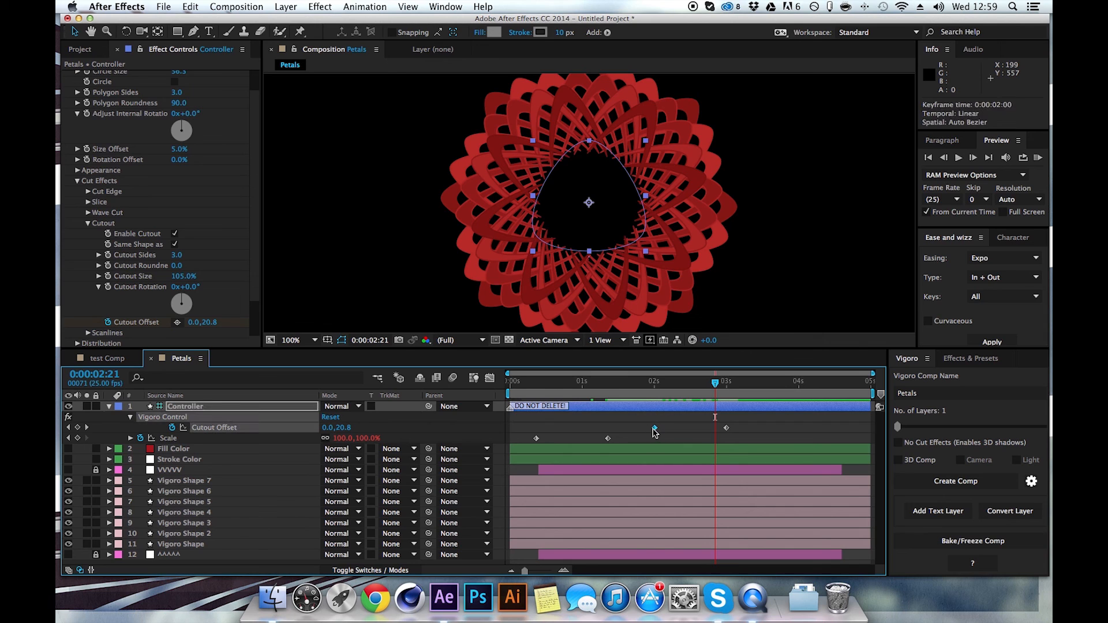
click(982, 259)
click(976, 296)
click(975, 296)
click(989, 273)
click(992, 341)
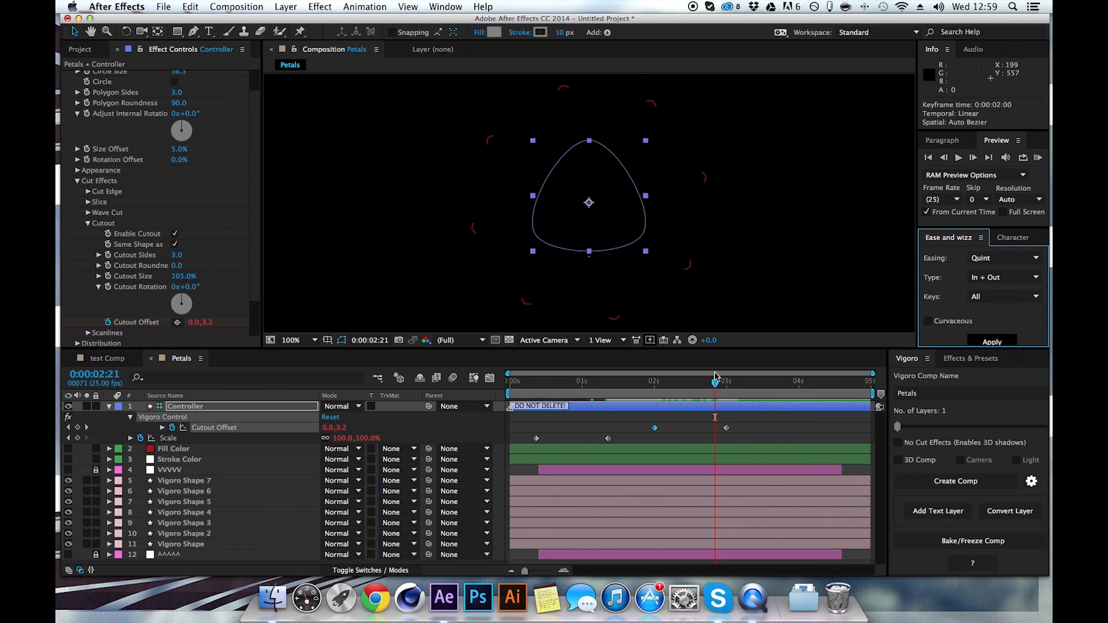
Step: Run a RAM preview of the Petals animation from the start of the composition
drag(715, 383, 456, 384)
key(comma)
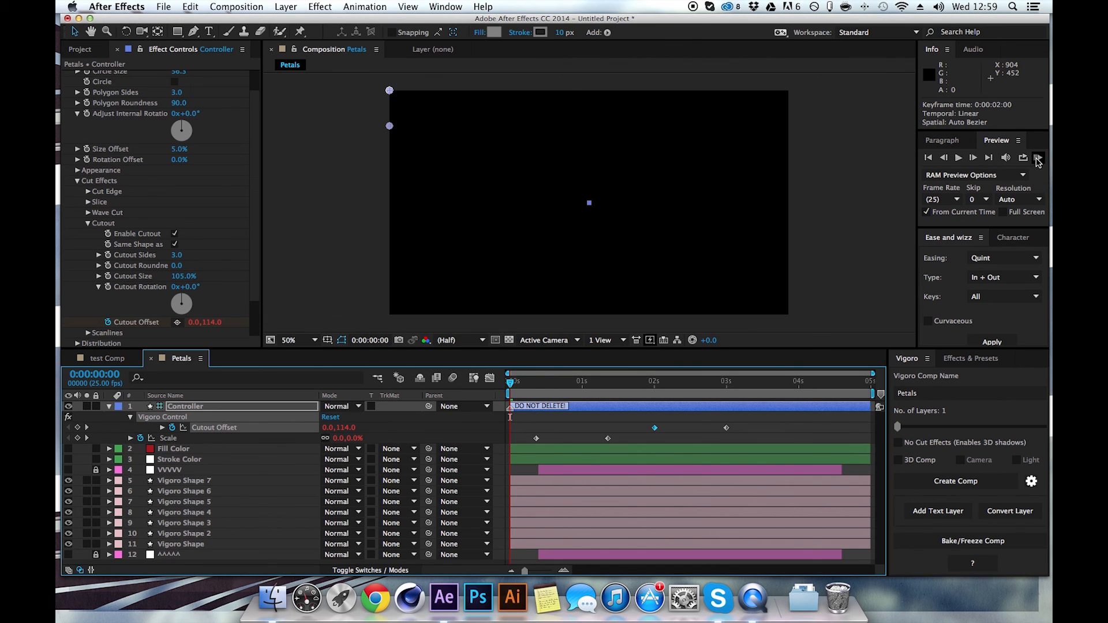
click(1037, 159)
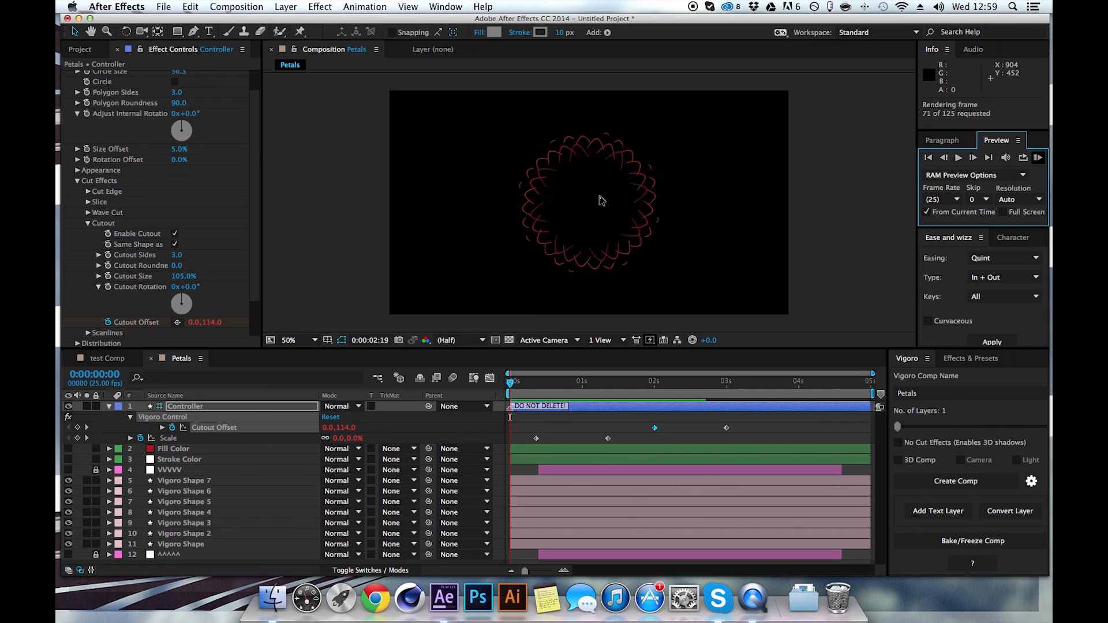
click(1036, 164)
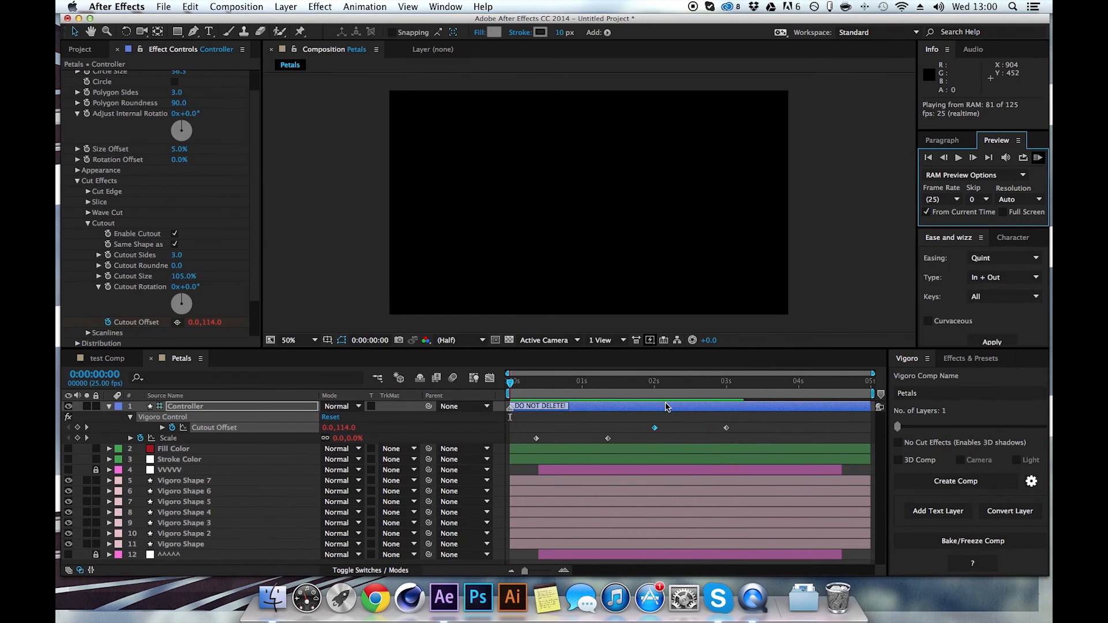
Step: Examine the flower's centre at 0:00:02:08 and return the playhead to 0:00:02:00
click(617, 389)
click(678, 389)
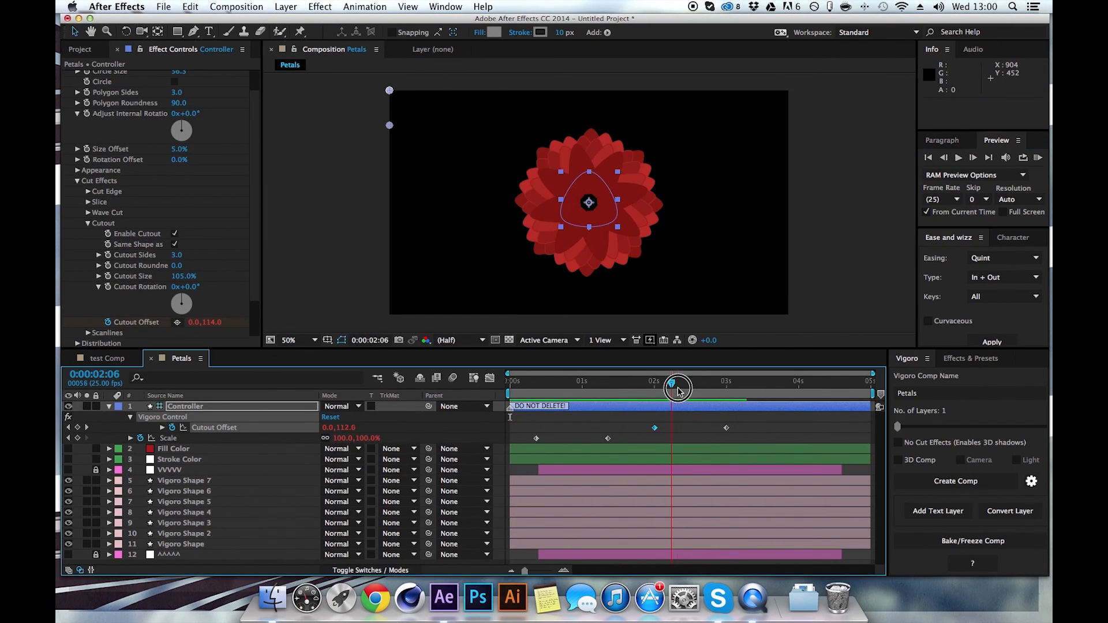
scroll(594, 205, up, 2)
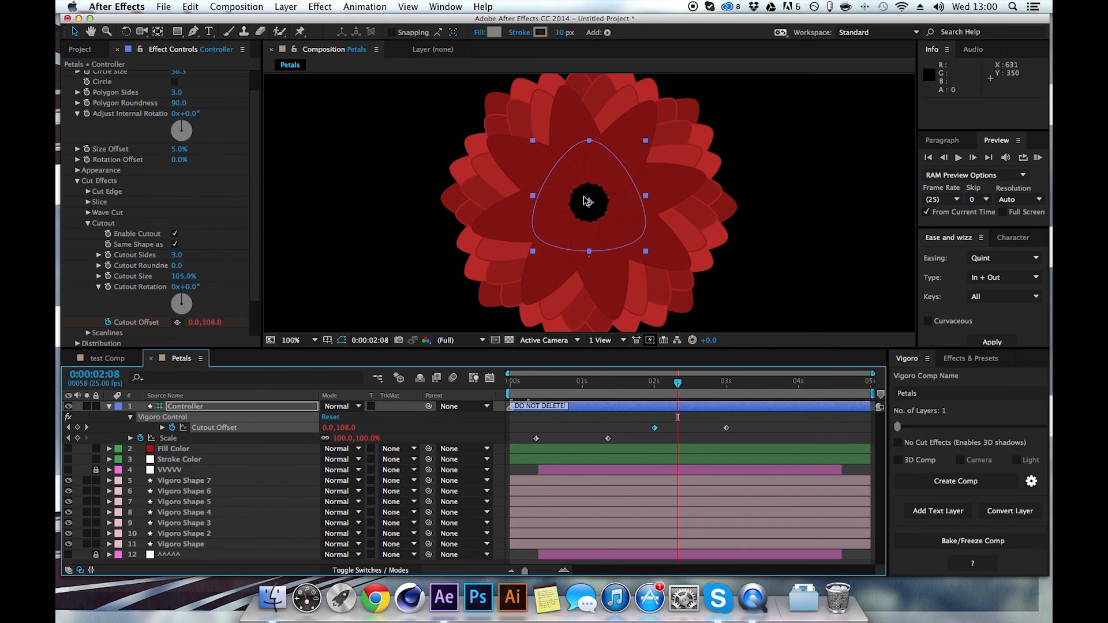
scroll(580, 203, down, 1)
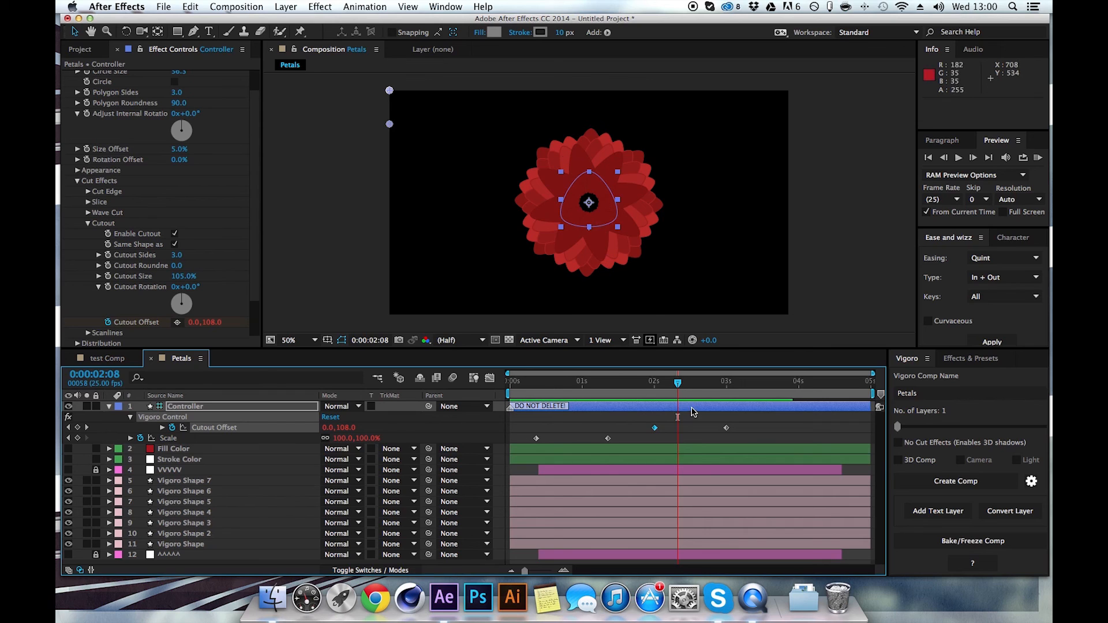
mouse_move(678, 391)
mouse_down()
mouse_move(574, 387)
mouse_move(654, 391)
mouse_up()
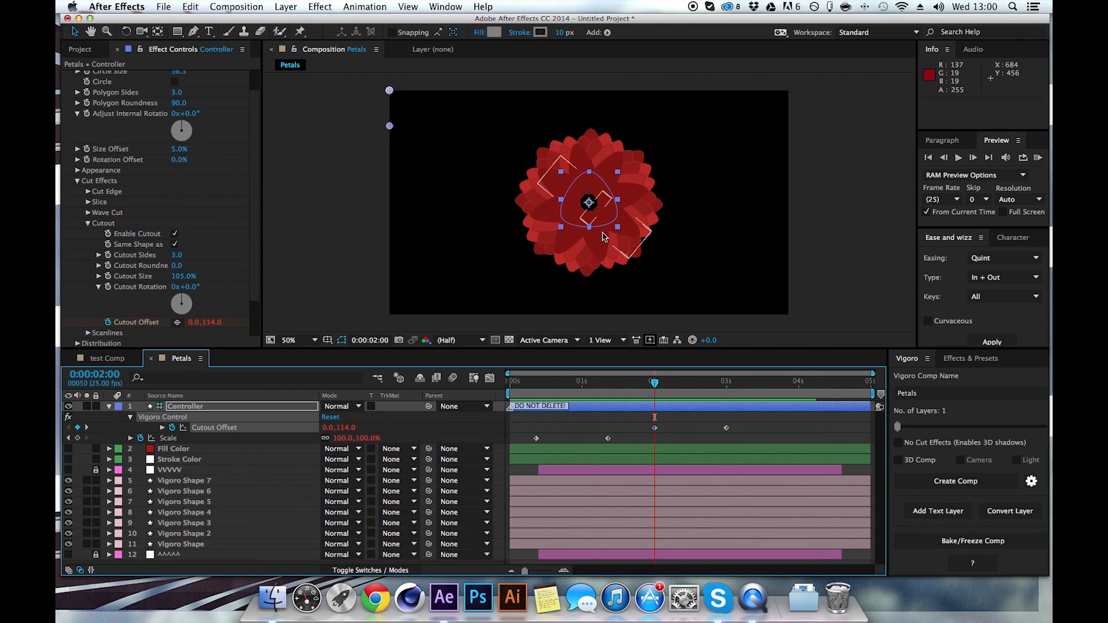
click(85, 53)
click(169, 50)
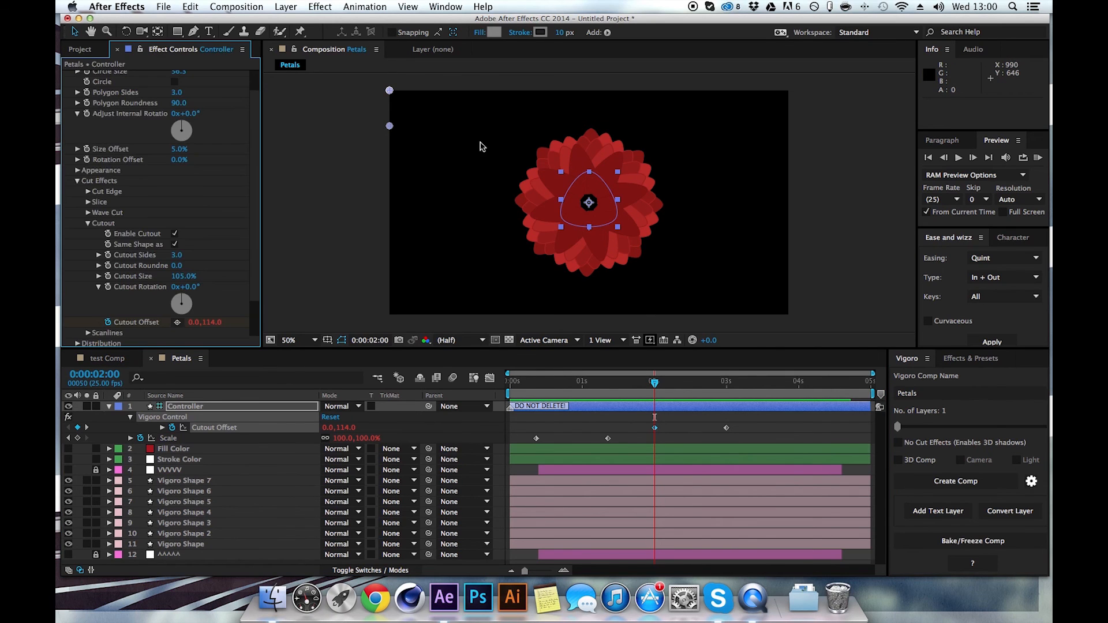
click(955, 544)
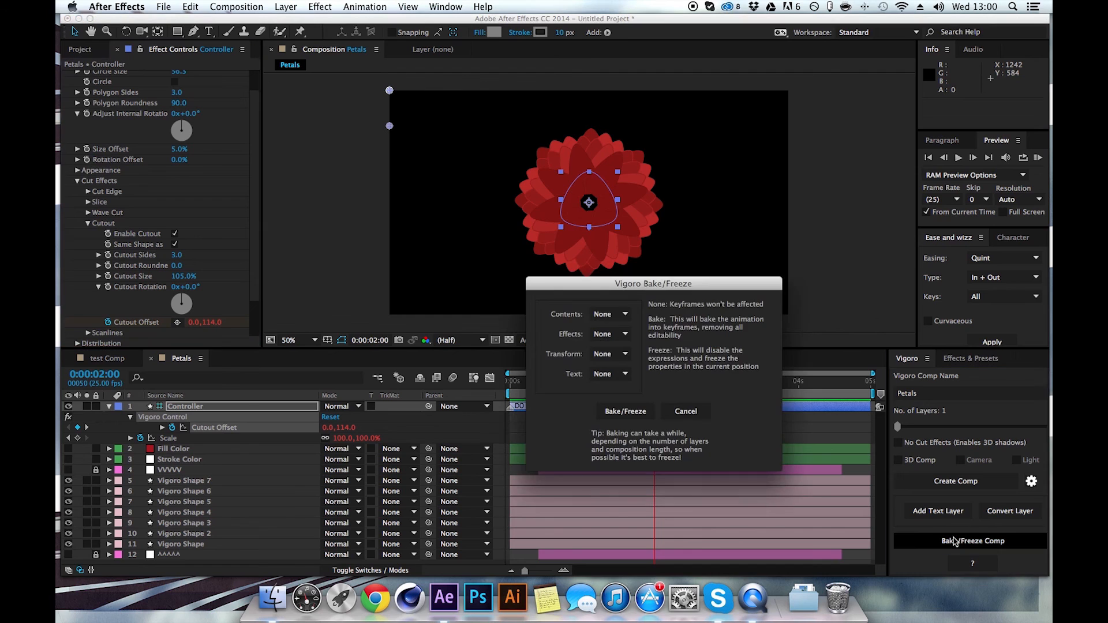
drag(637, 285, 748, 207)
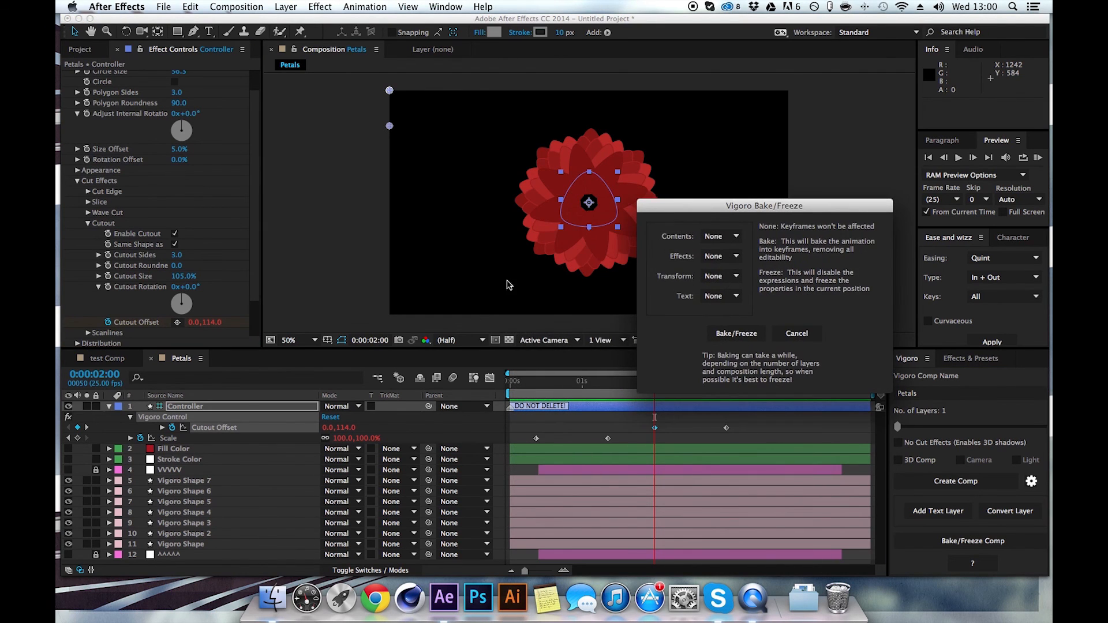
click(726, 242)
click(717, 270)
click(719, 257)
click(714, 294)
click(718, 275)
click(713, 289)
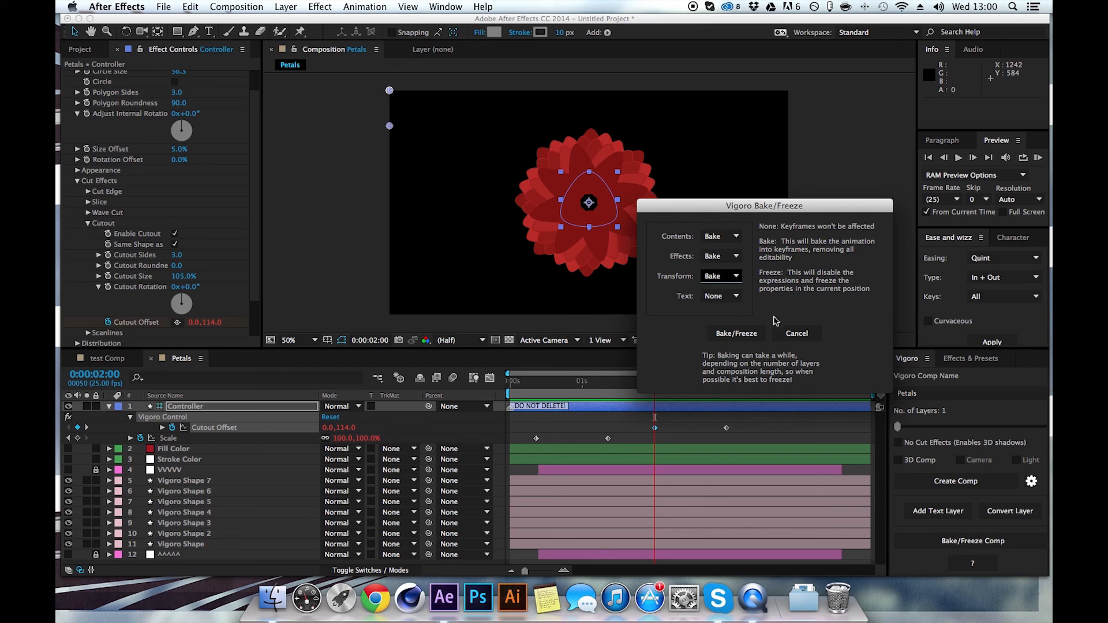
click(782, 333)
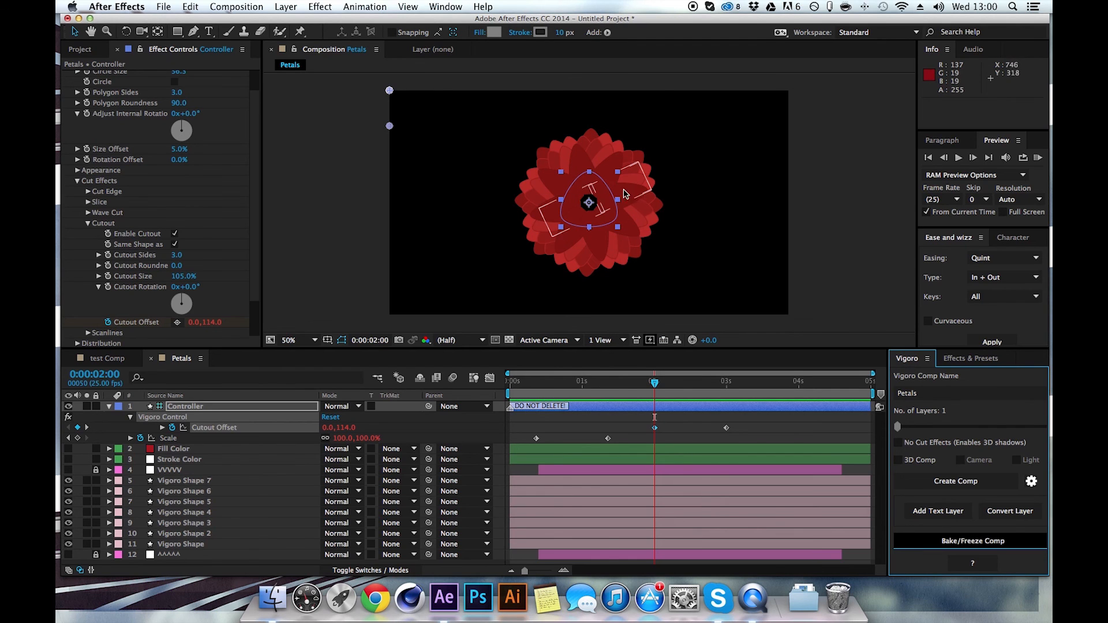
Step: Place the playhead at 0:00:02:00 and choose Bake for Contents and Effects in the Vigoro Bake/Freeze options
mouse_move(654, 383)
mouse_down()
mouse_move(718, 385)
mouse_move(526, 389)
mouse_move(710, 394)
mouse_move(660, 393)
mouse_up()
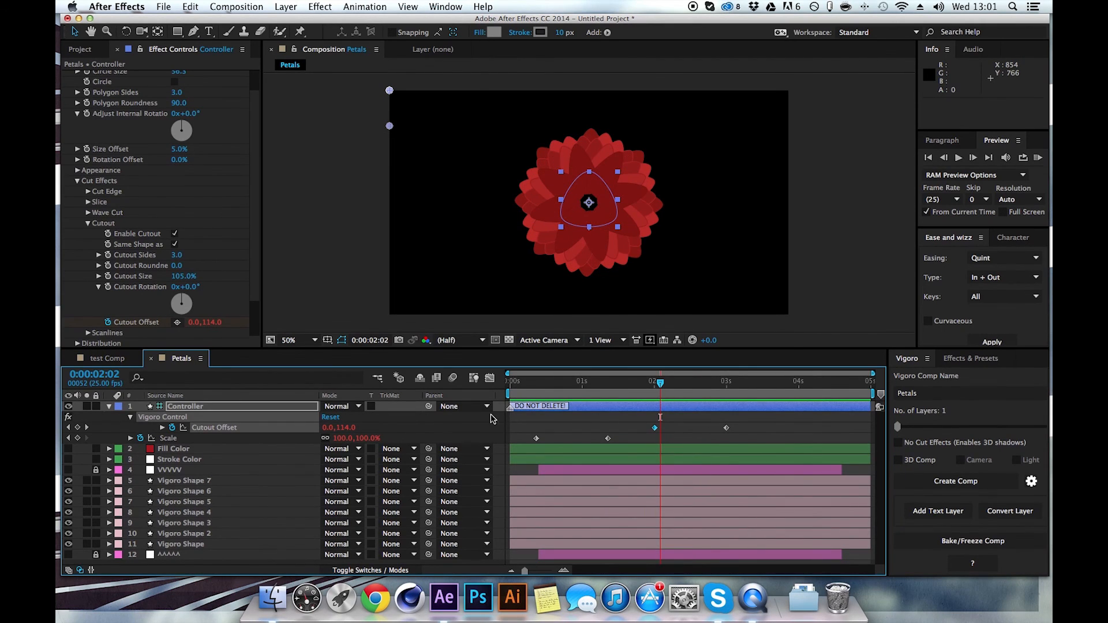
mouse_move(597, 385)
mouse_down()
mouse_move(542, 387)
mouse_move(579, 388)
mouse_up()
click(655, 385)
click(964, 541)
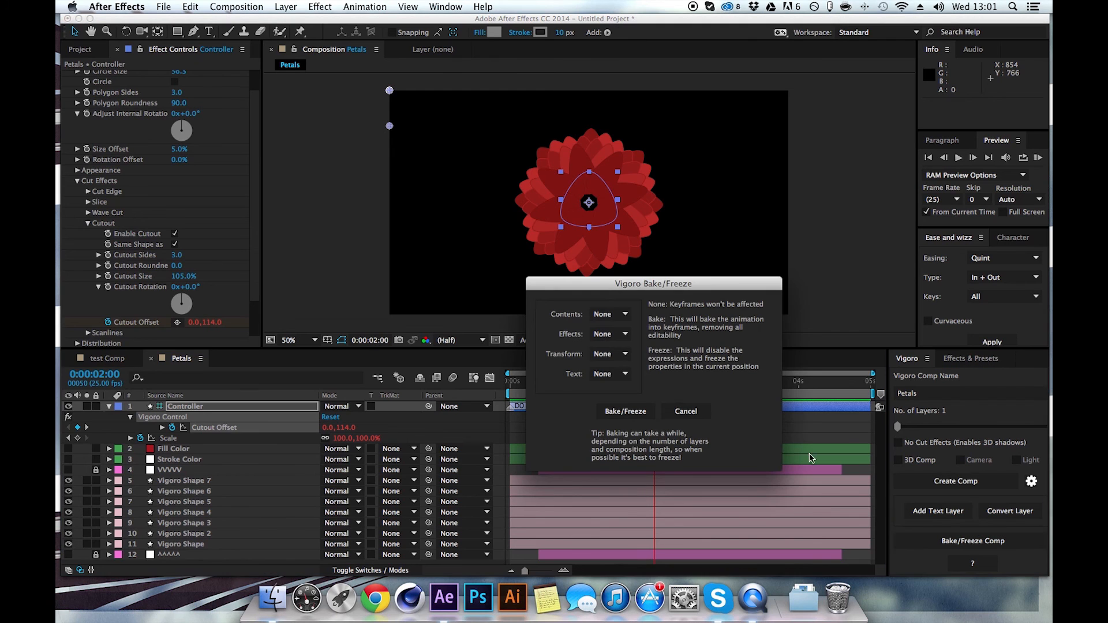
click(603, 315)
click(598, 349)
click(606, 334)
click(601, 368)
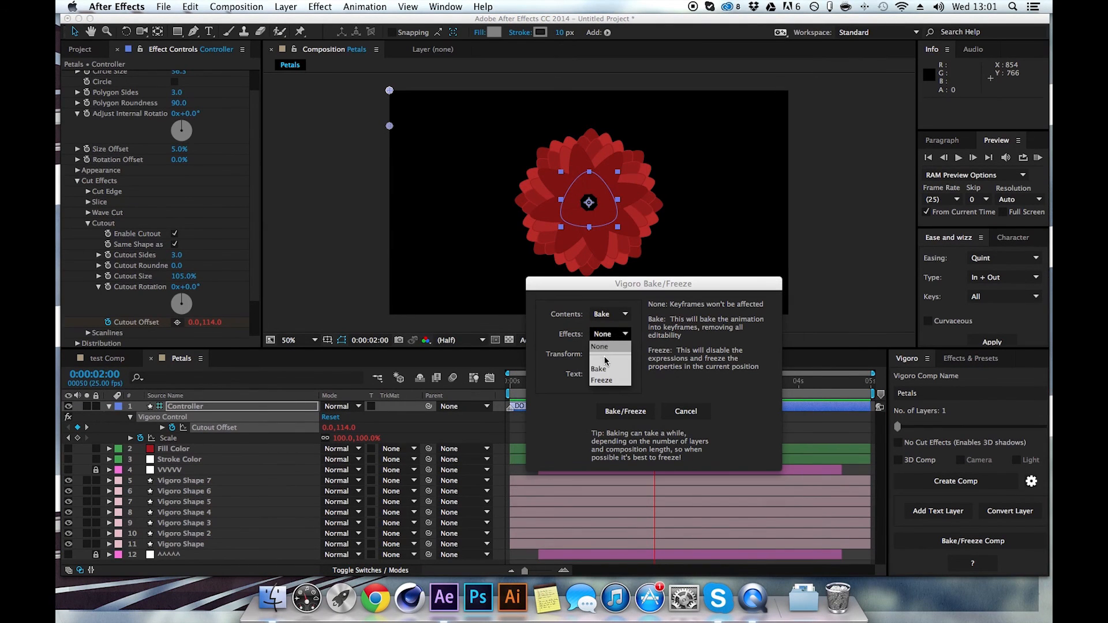
Step: Bake the Petals composition with Contents, Effects and Transform all set to Bake, and dismiss the completion message
click(603, 354)
click(597, 388)
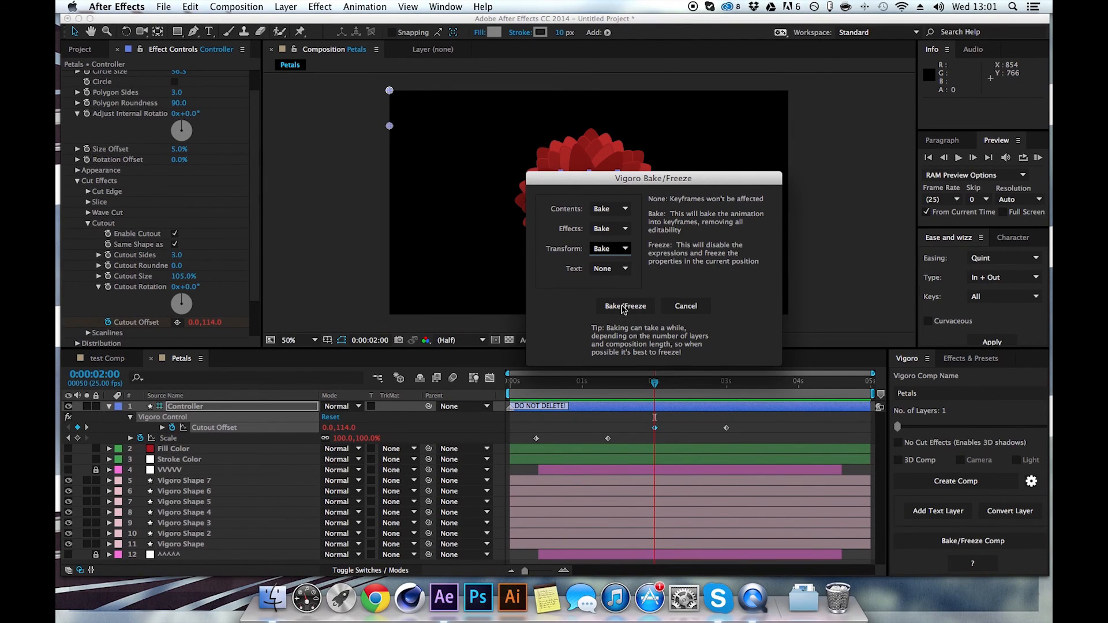
click(623, 309)
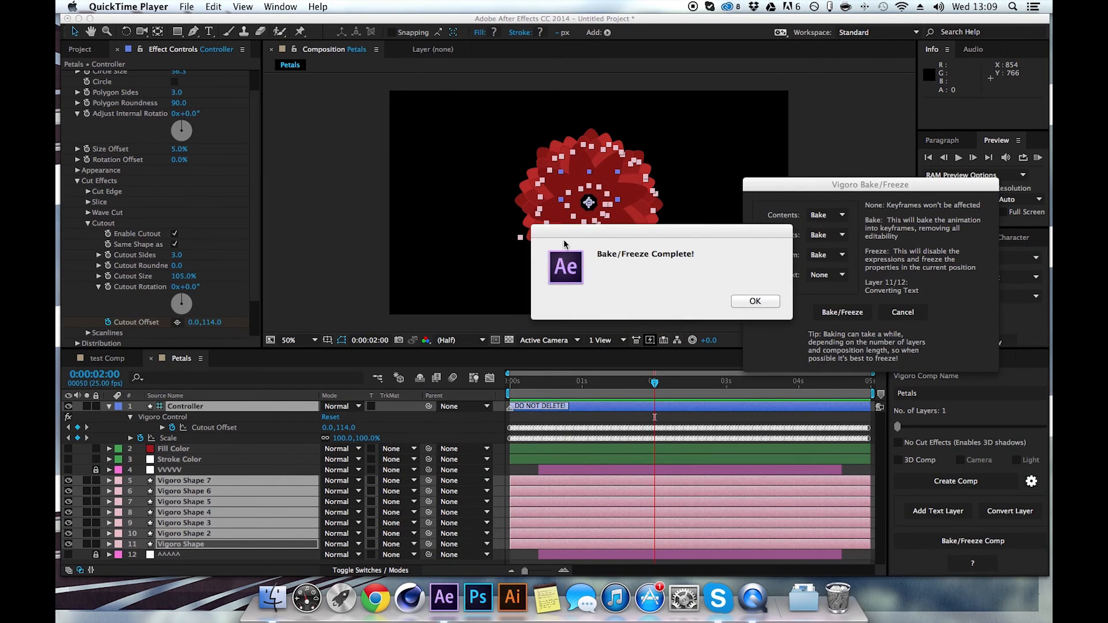
drag(624, 236, 498, 217)
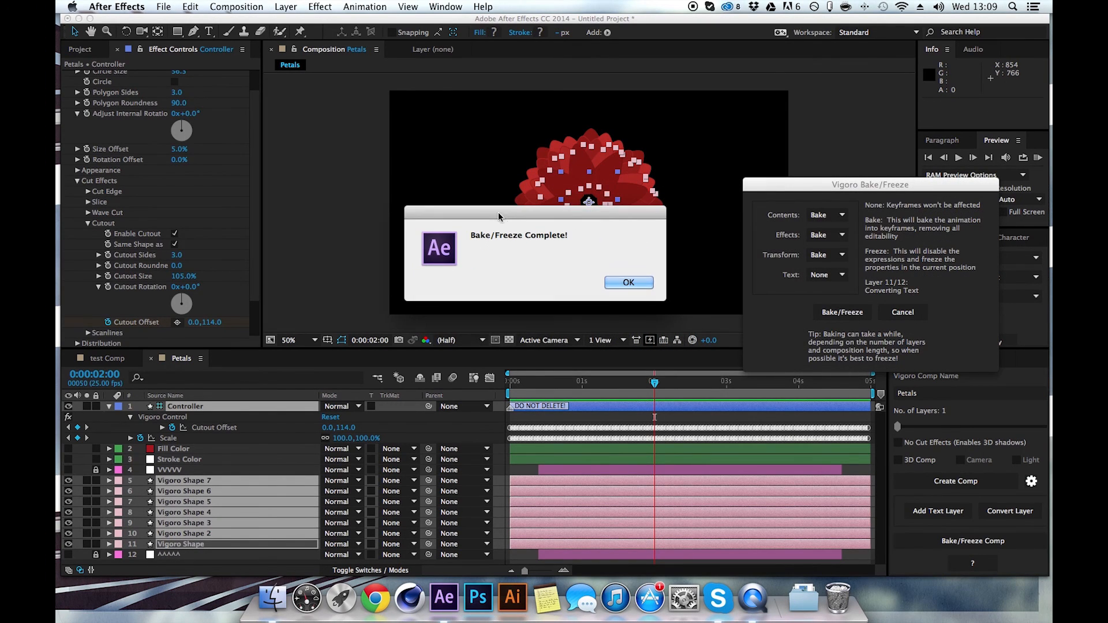
drag(773, 191, 701, 198)
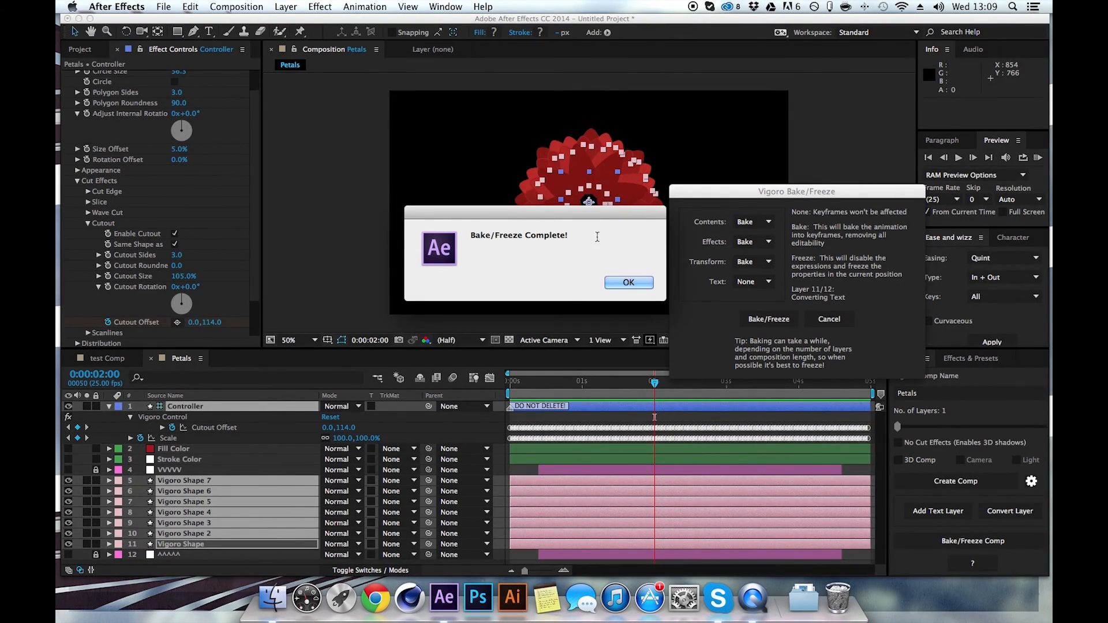
click(612, 281)
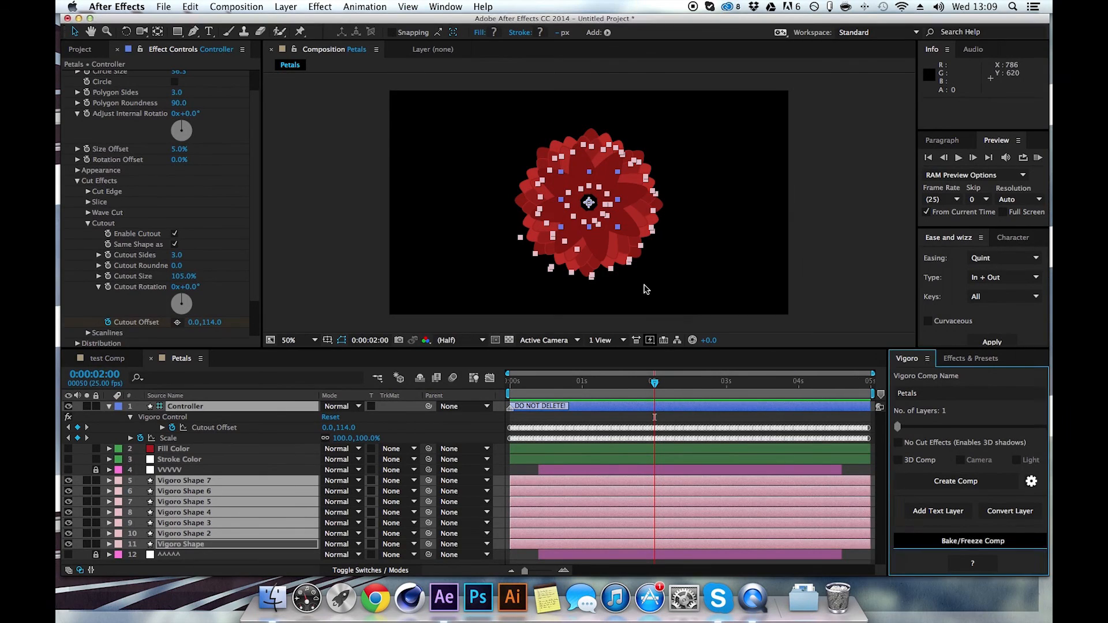
Step: RAM preview the baked Petals animation from the first frame, and scrub to 0:00:01:21
drag(612, 394, 510, 379)
click(1038, 158)
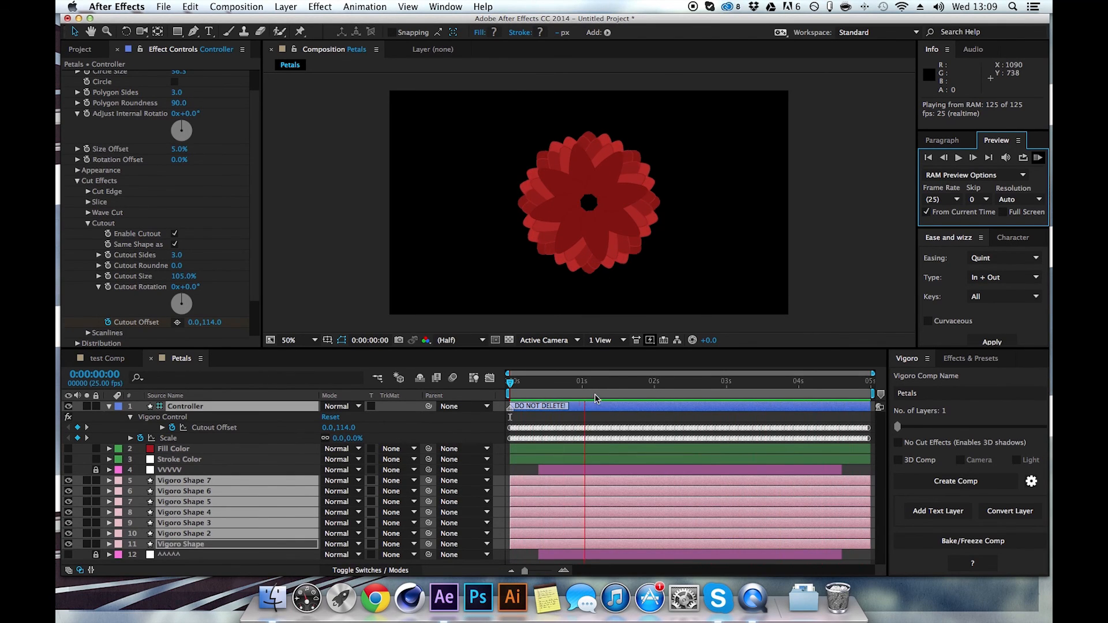
mouse_move(629, 383)
mouse_down()
mouse_move(719, 387)
mouse_move(553, 385)
mouse_move(643, 385)
mouse_up()
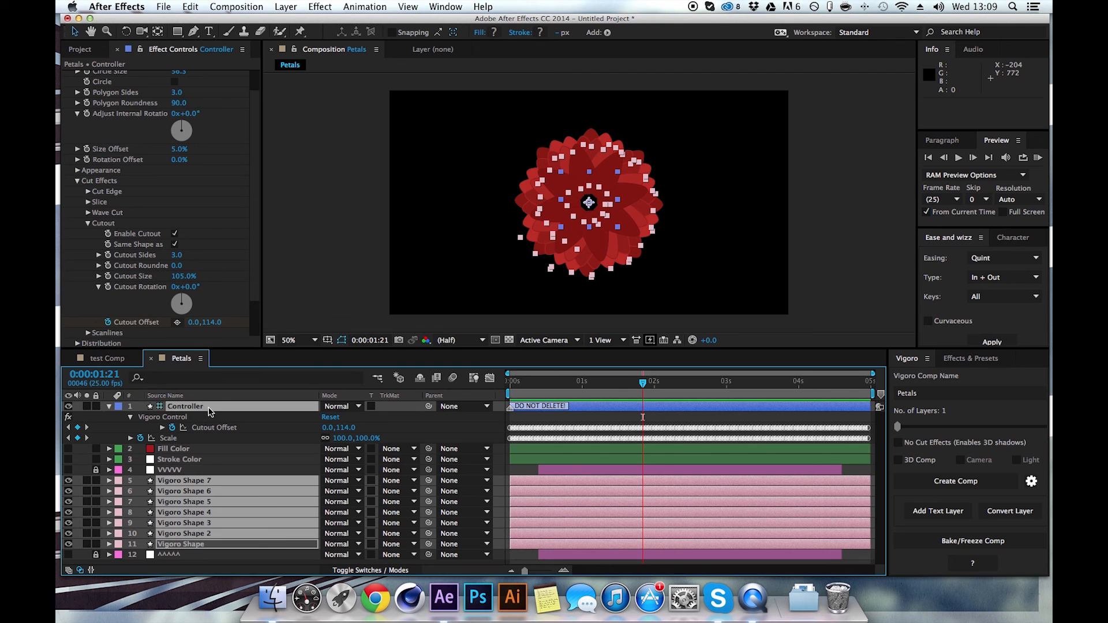
Step: Examine the baked keyframes and disabled expressions on the Vigoro Shape 7 layer's contents and effects
click(218, 464)
click(142, 481)
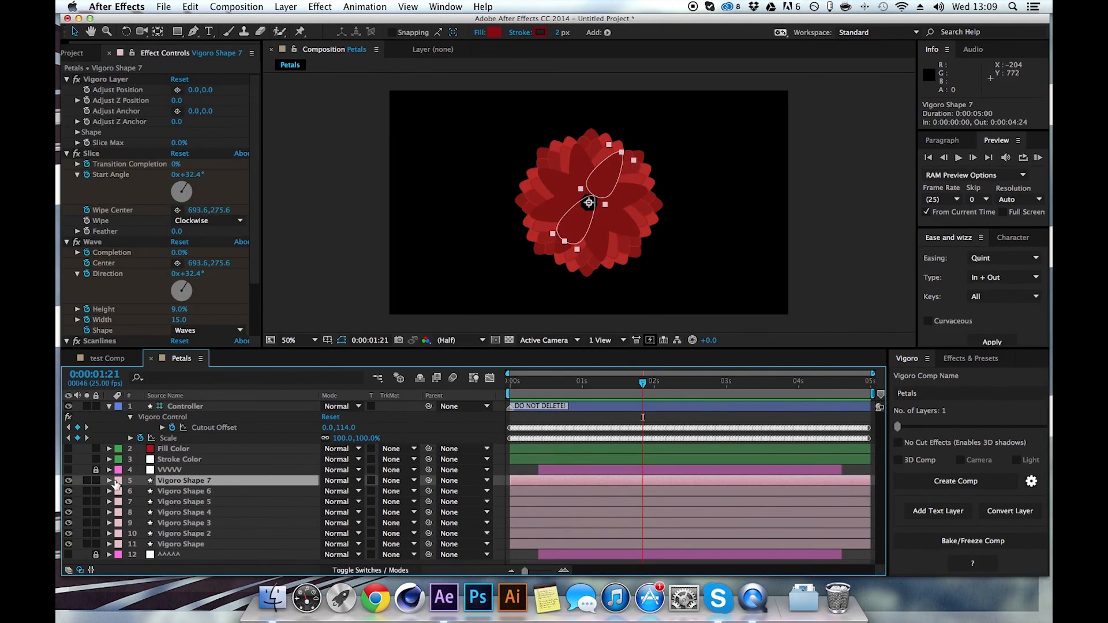
click(110, 481)
click(120, 502)
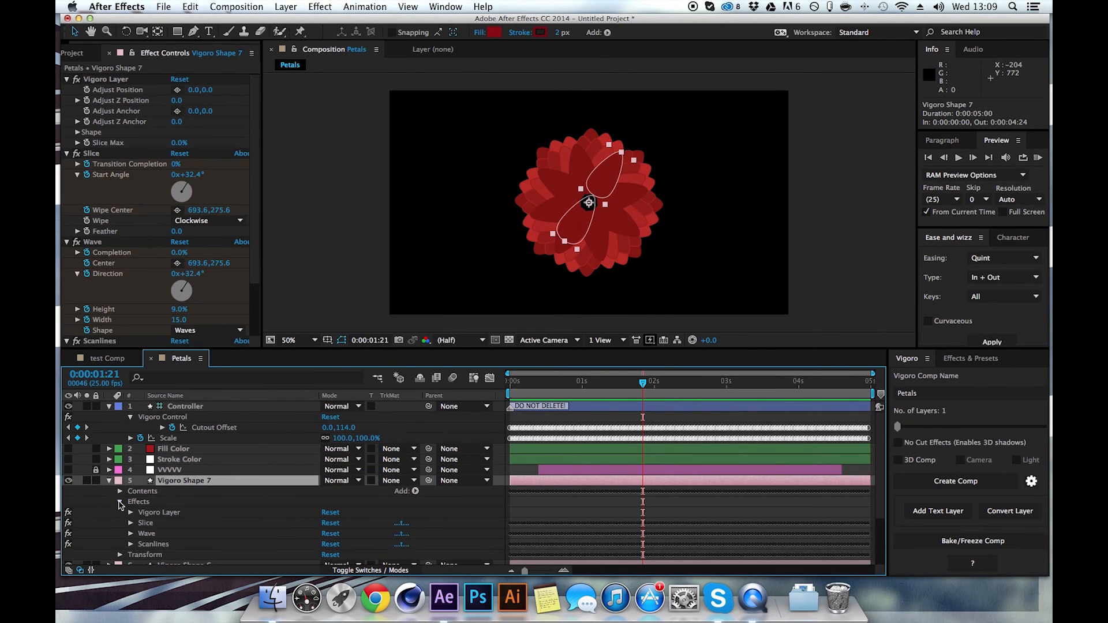
click(120, 502)
click(120, 491)
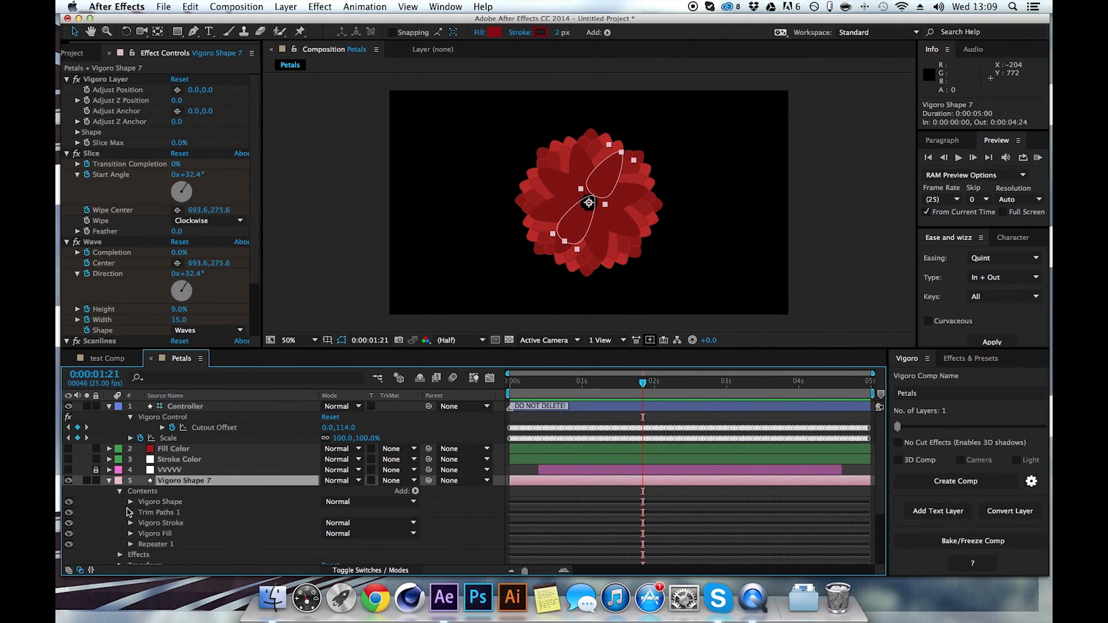
click(120, 491)
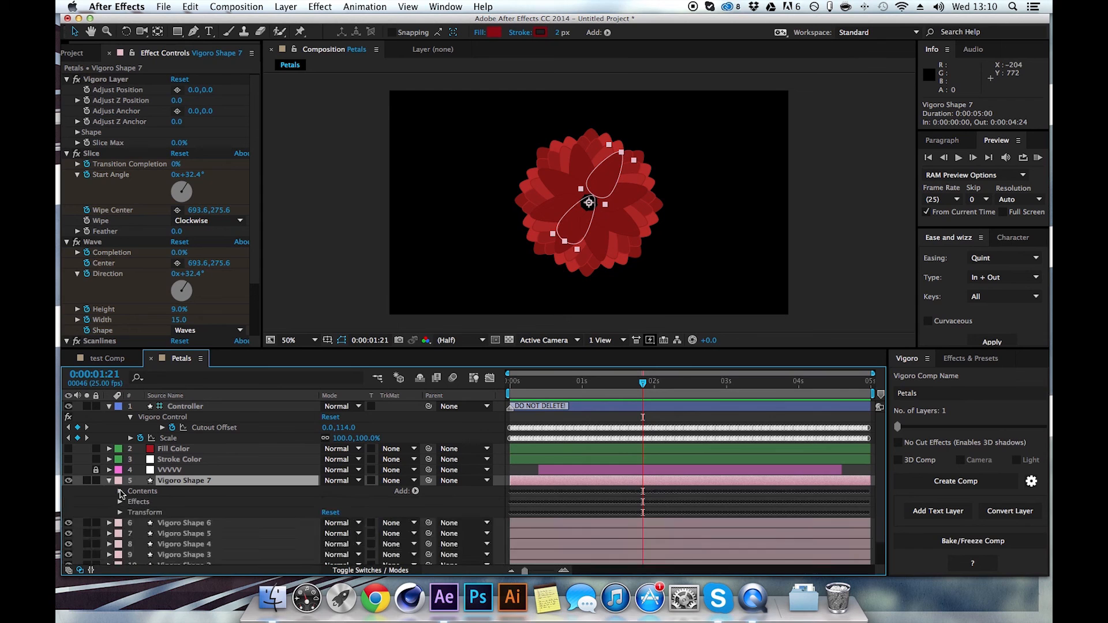
key(u)
key(u)
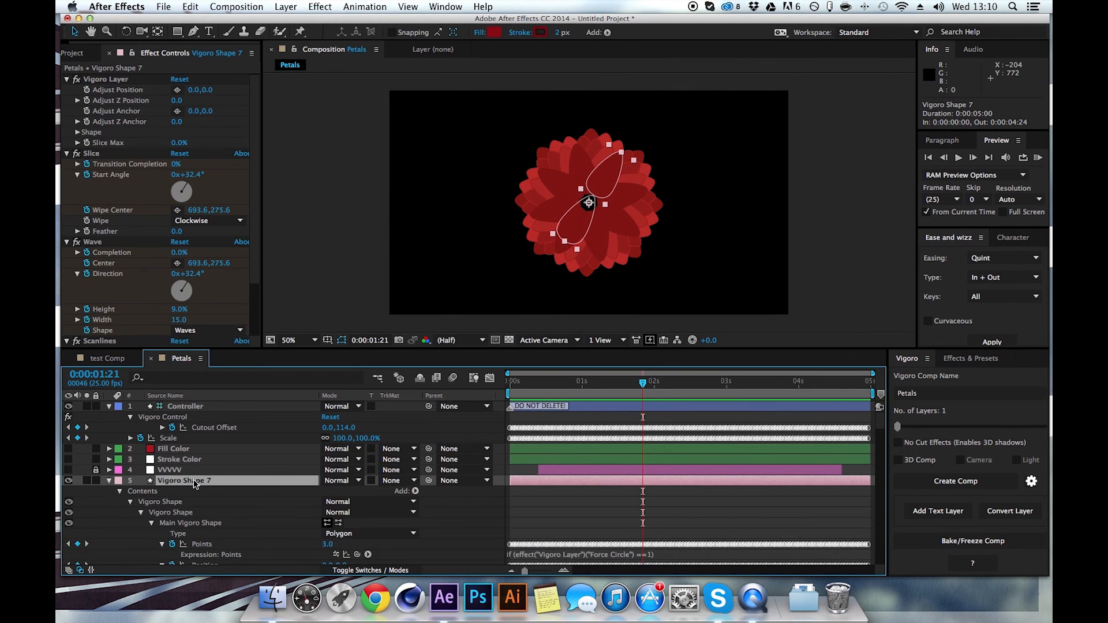
scroll(208, 501, down, 15)
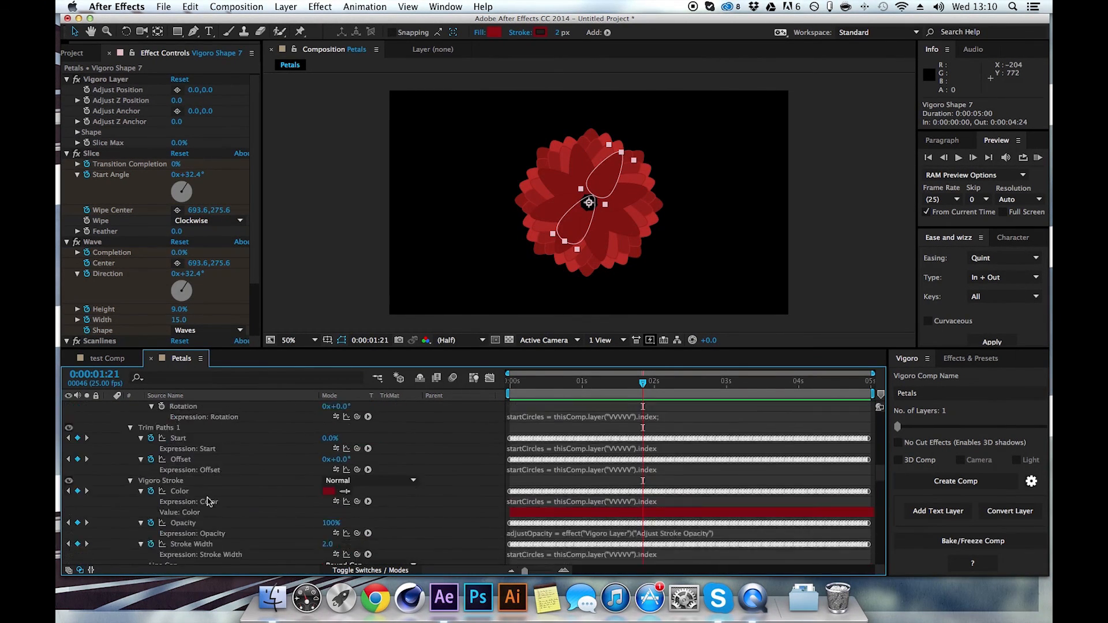
scroll(209, 501, down, 5)
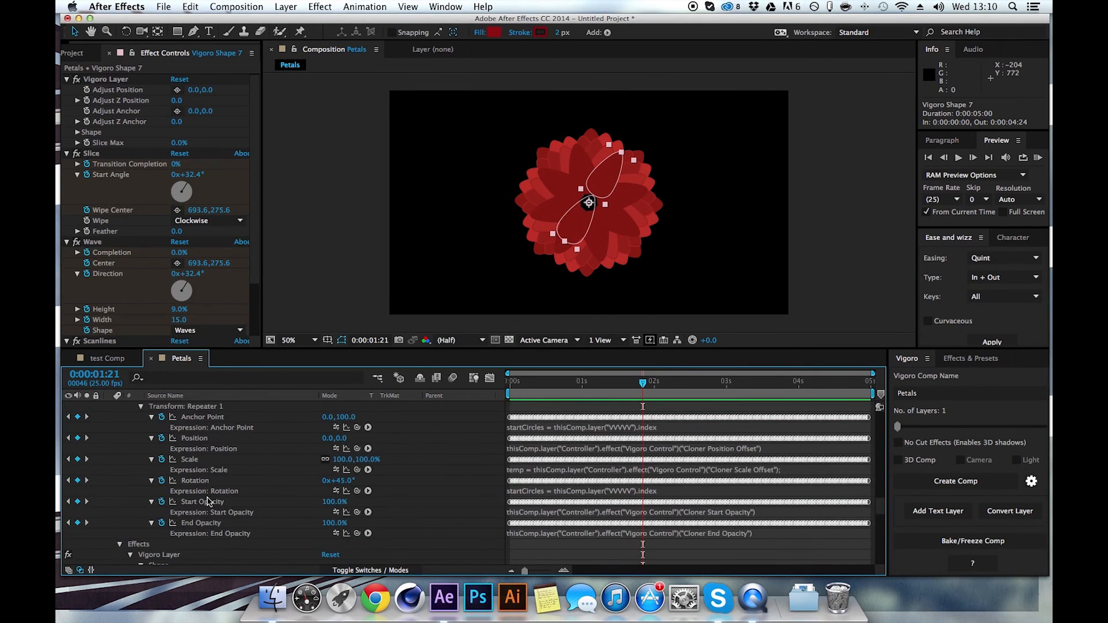
scroll(209, 501, down, 3)
scroll(209, 501, up, 20)
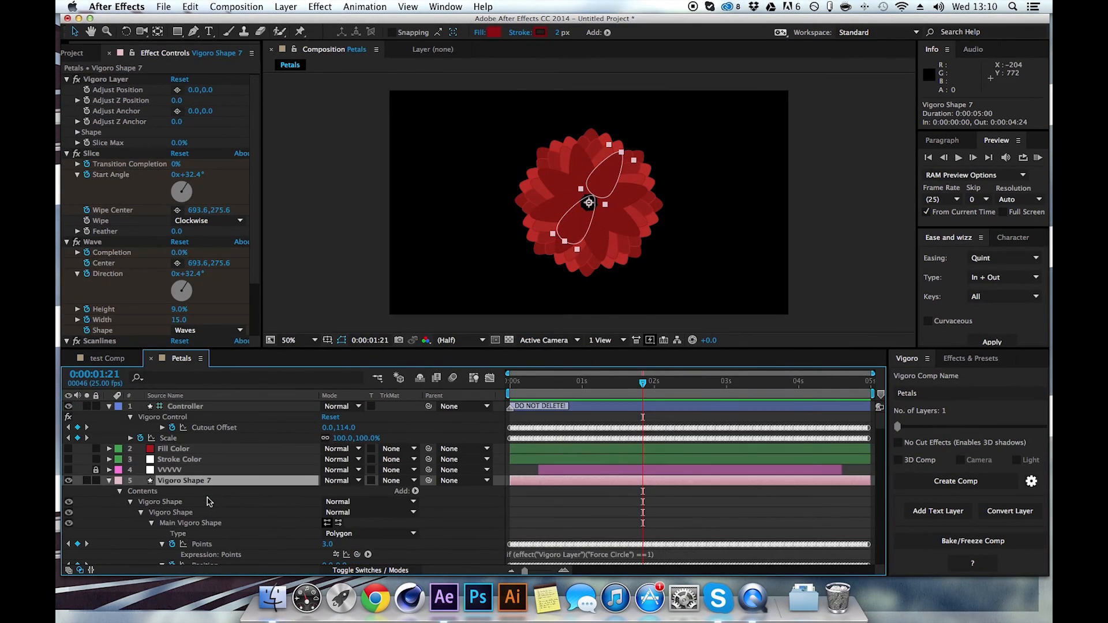
click(108, 481)
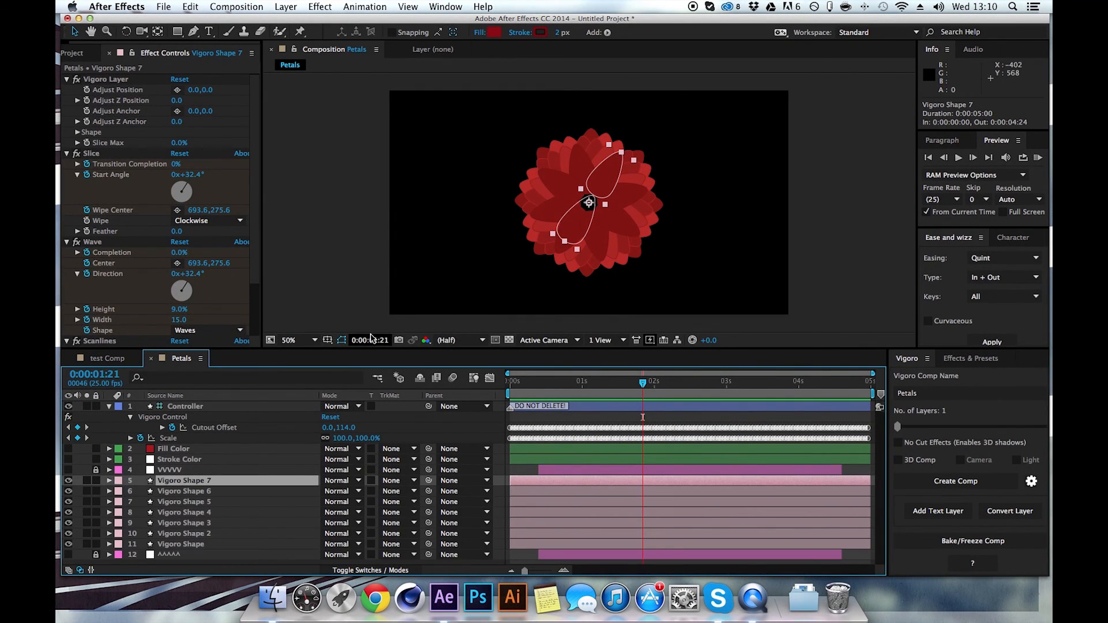
Step: Create a Vigoro composition named Center of Flower with 4 layers
click(930, 395)
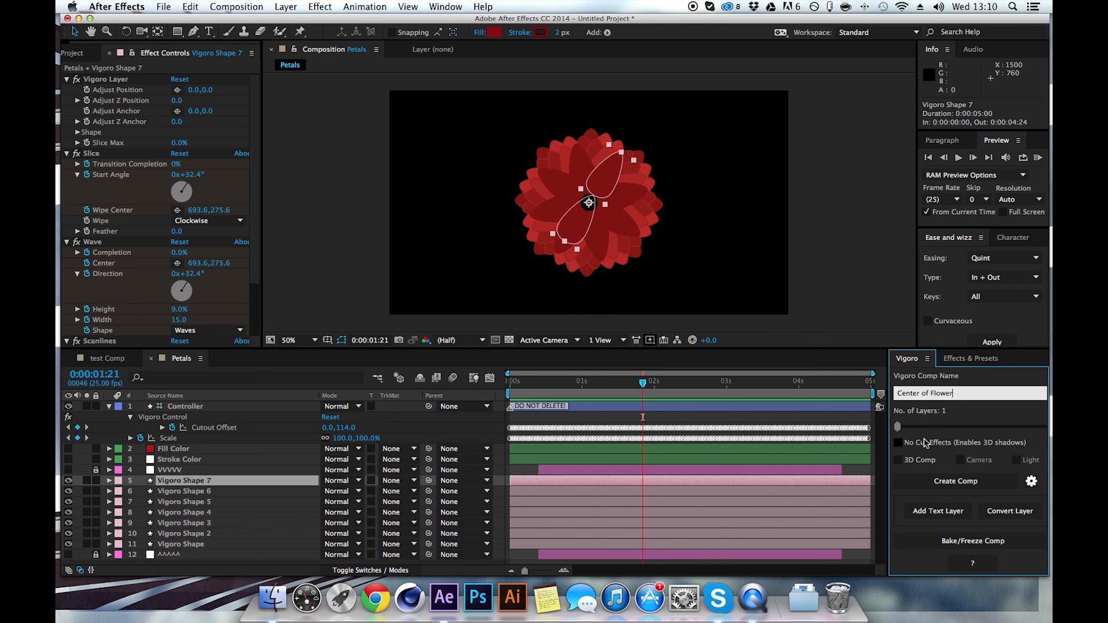
drag(900, 429, 914, 430)
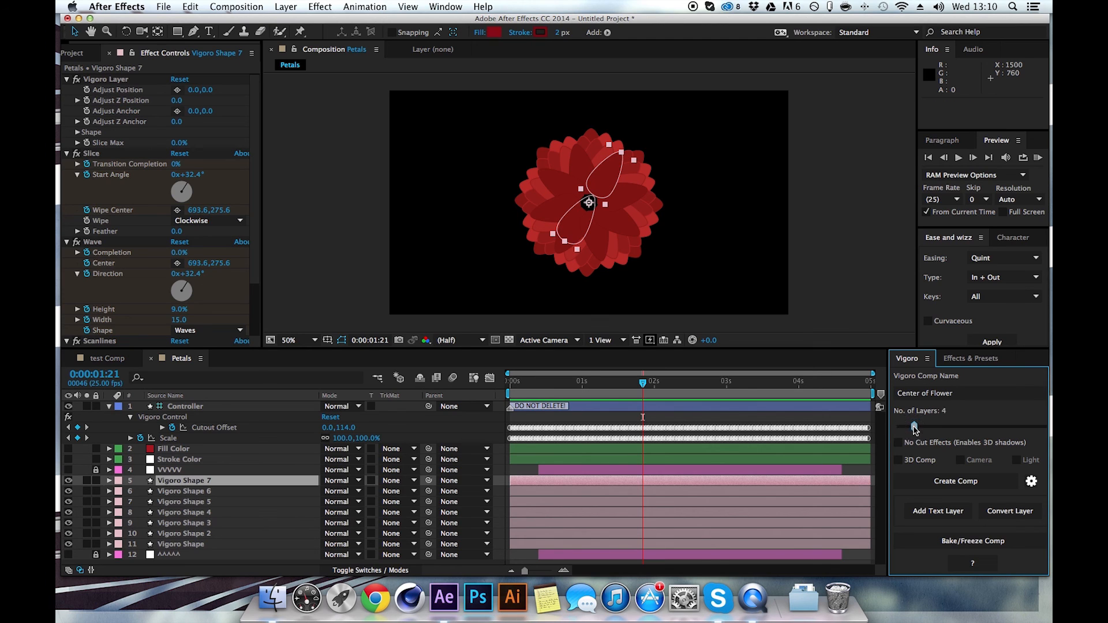
click(928, 483)
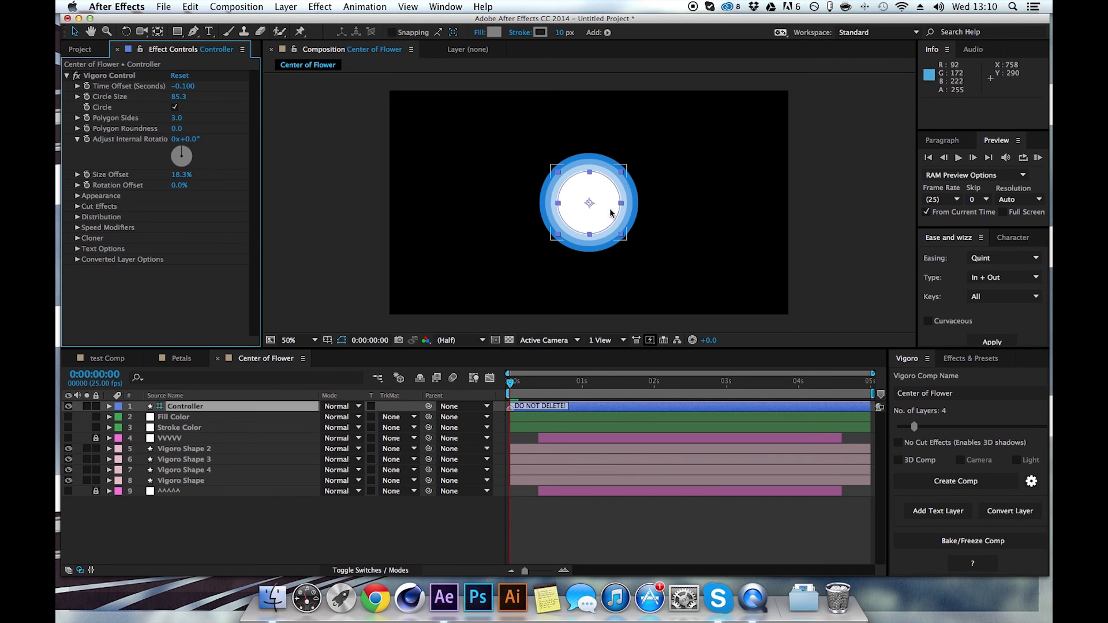
drag(537, 388, 506, 390)
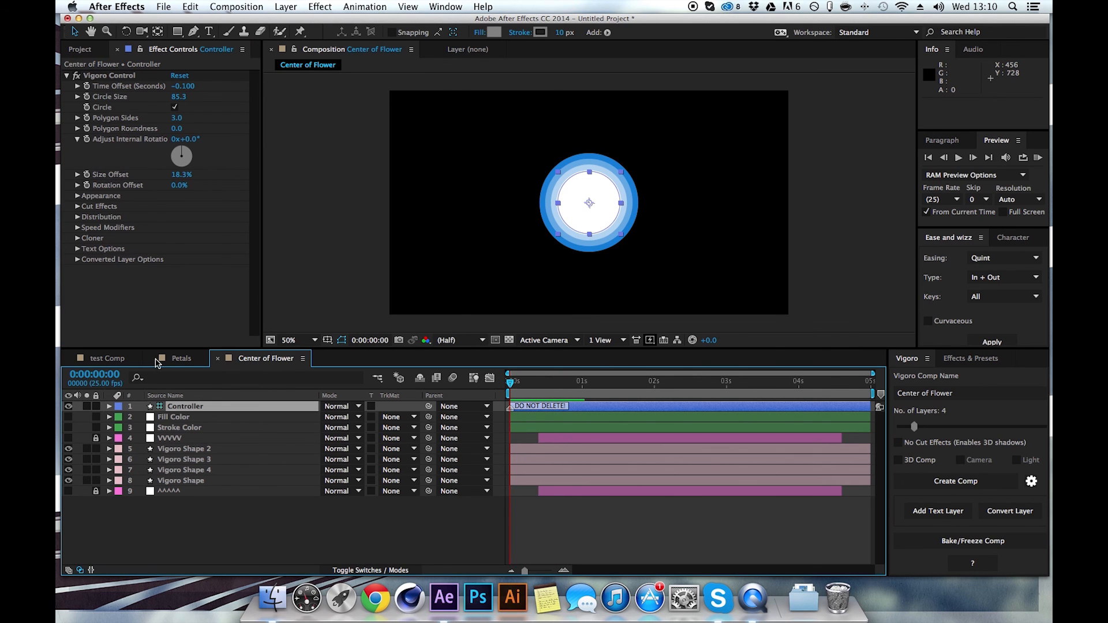
Step: Identify the duplicate Petals composition containing only a plain white circle, and delete it from the project
click(75, 49)
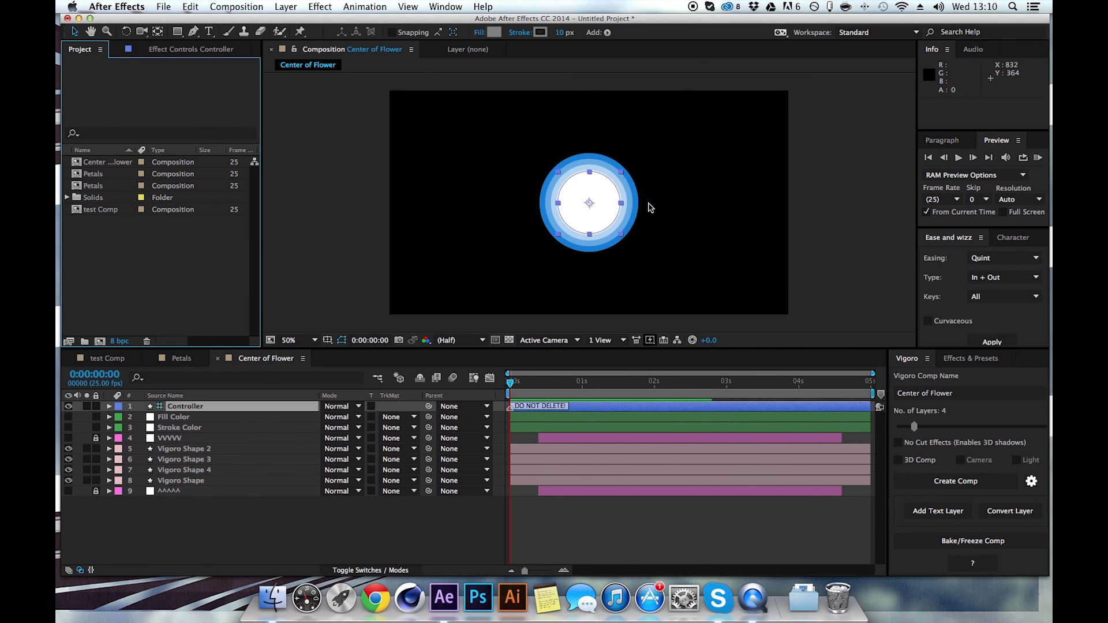
click(83, 186)
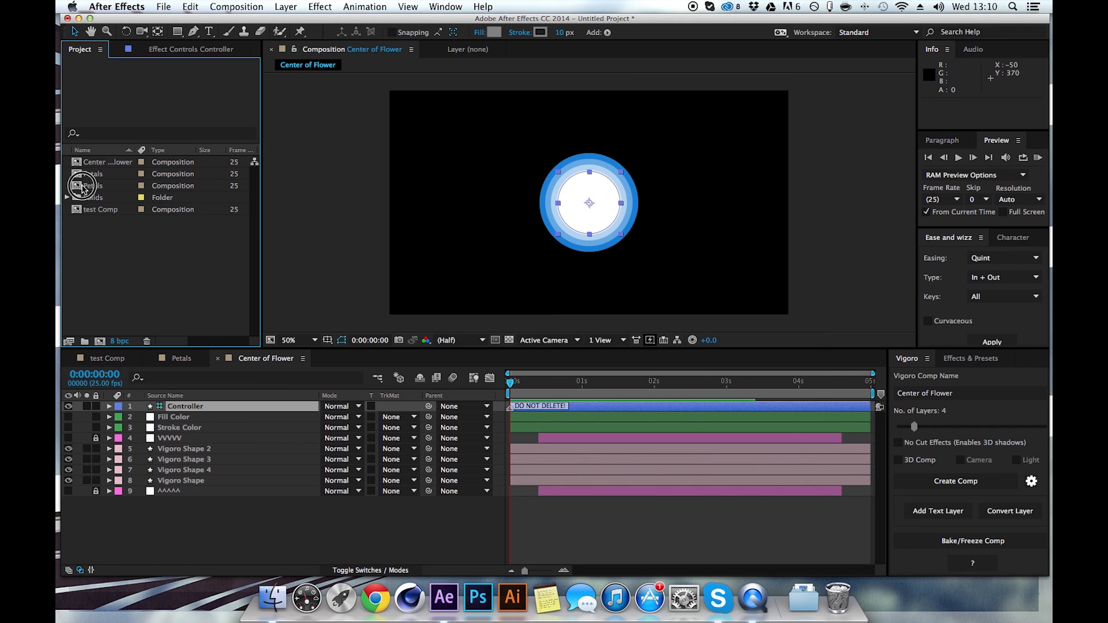
click(89, 185)
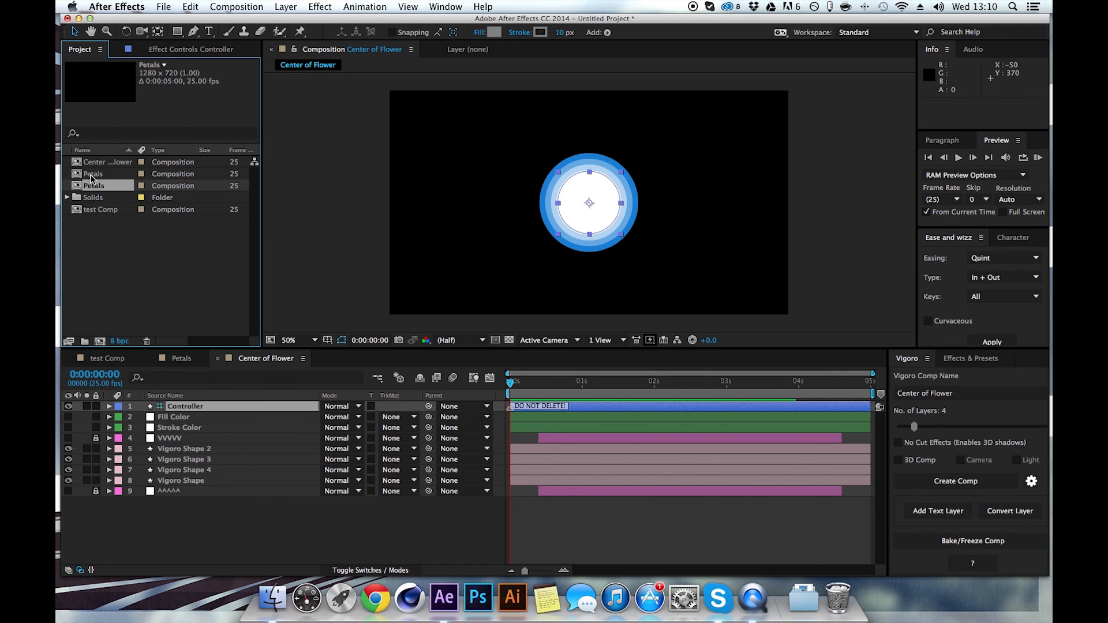
click(90, 174)
double_click(91, 173)
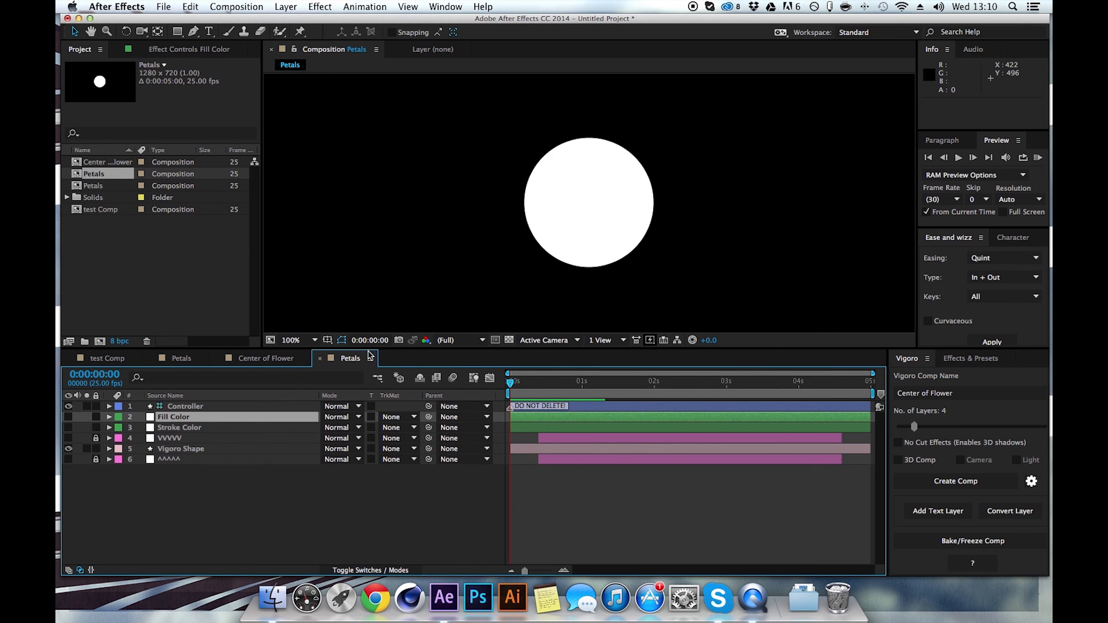
click(317, 360)
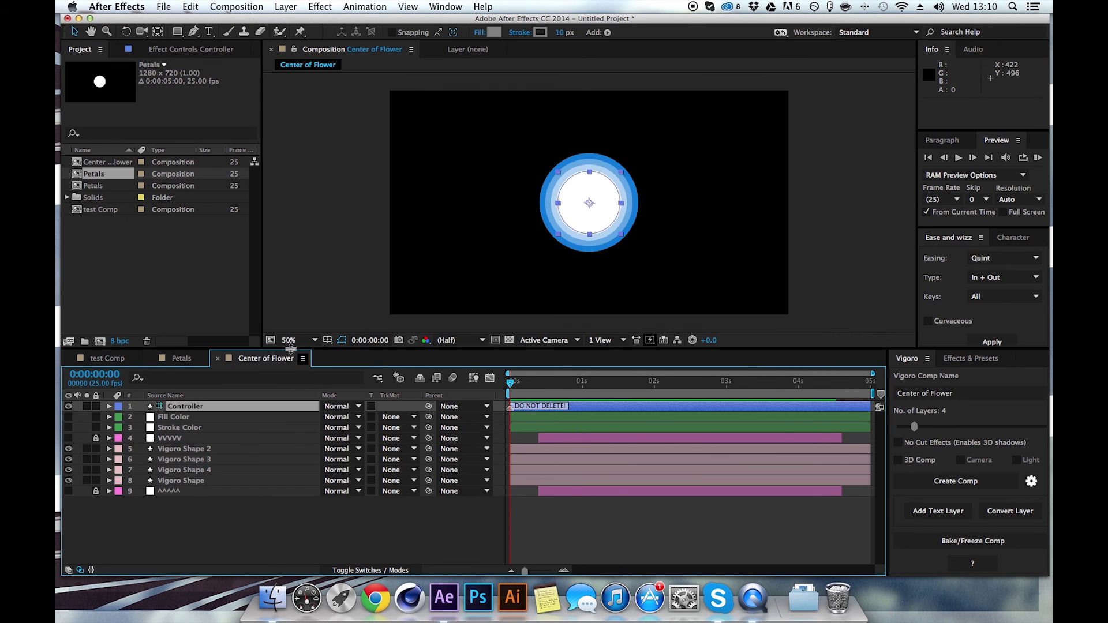
click(103, 174)
key(Delete)
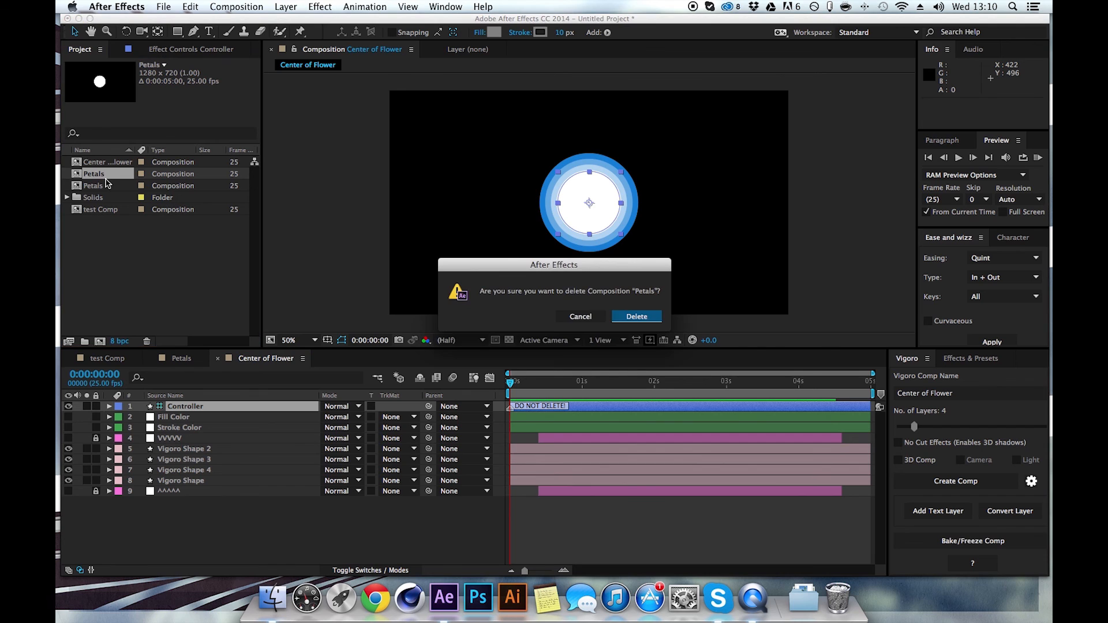
click(618, 318)
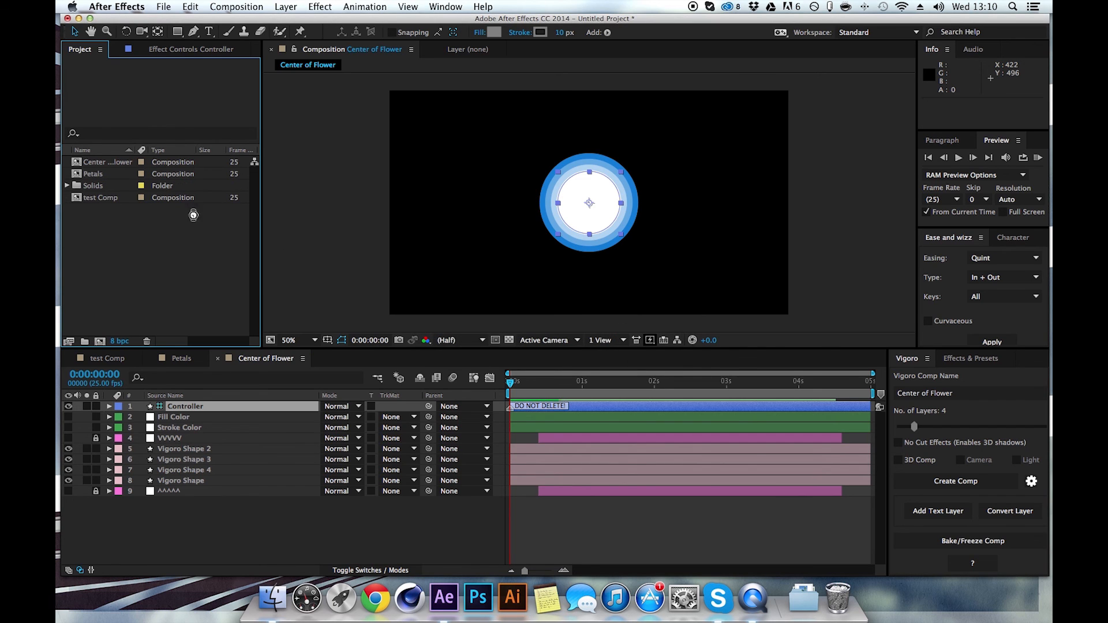
Step: Add the remaining Petals composition below all layers in Center of Flower, and move the current time to 0:00:01:11
click(94, 175)
drag(102, 175, 240, 507)
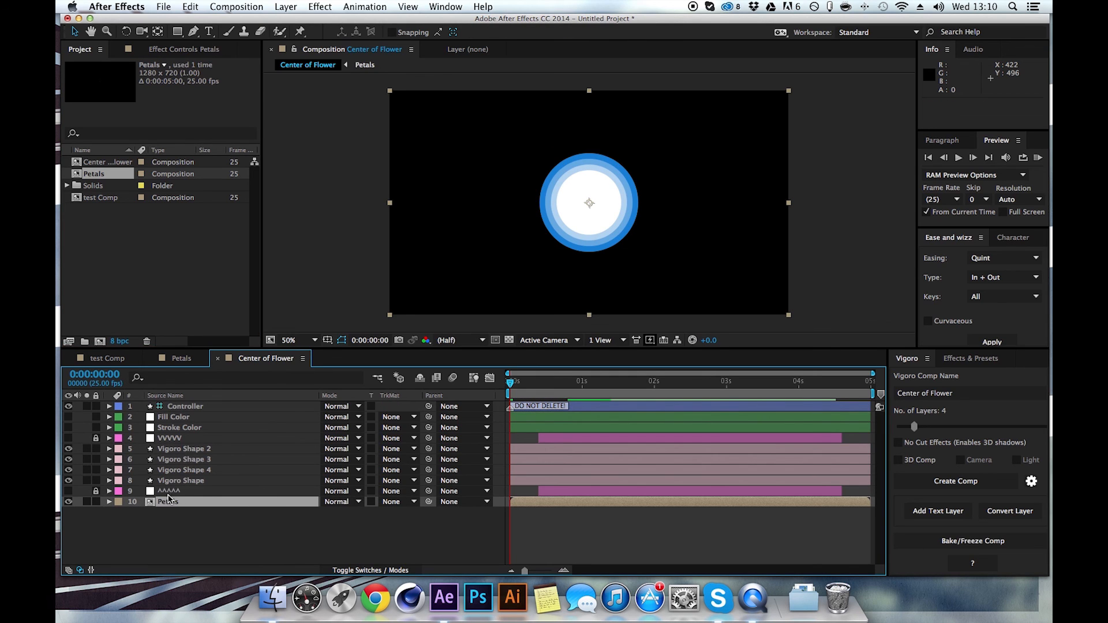
drag(513, 383, 614, 402)
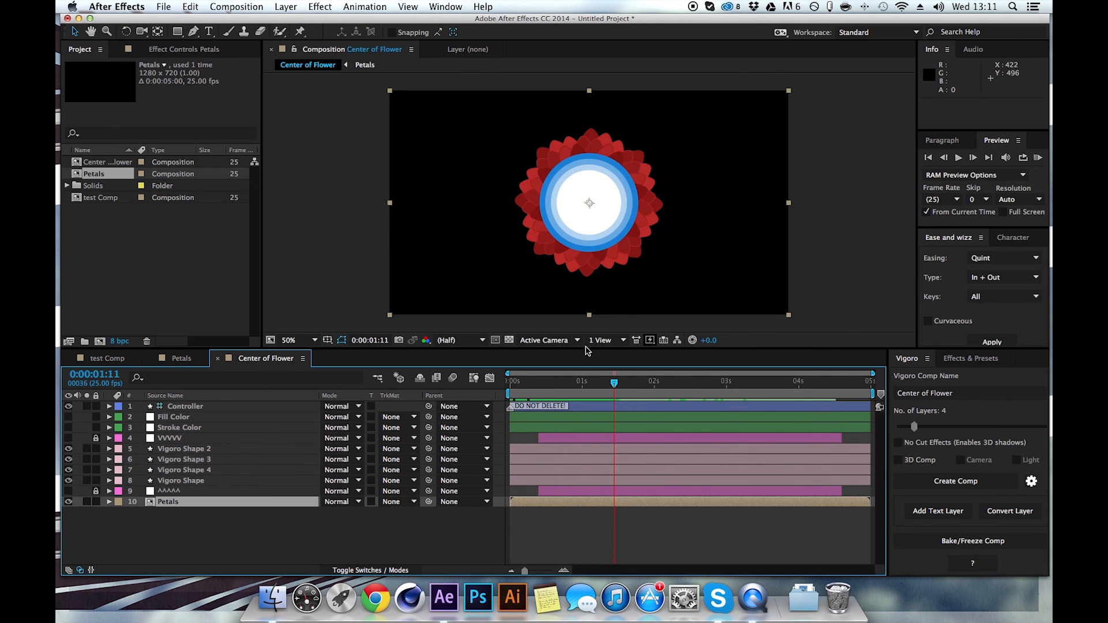
scroll(593, 198, up, 2)
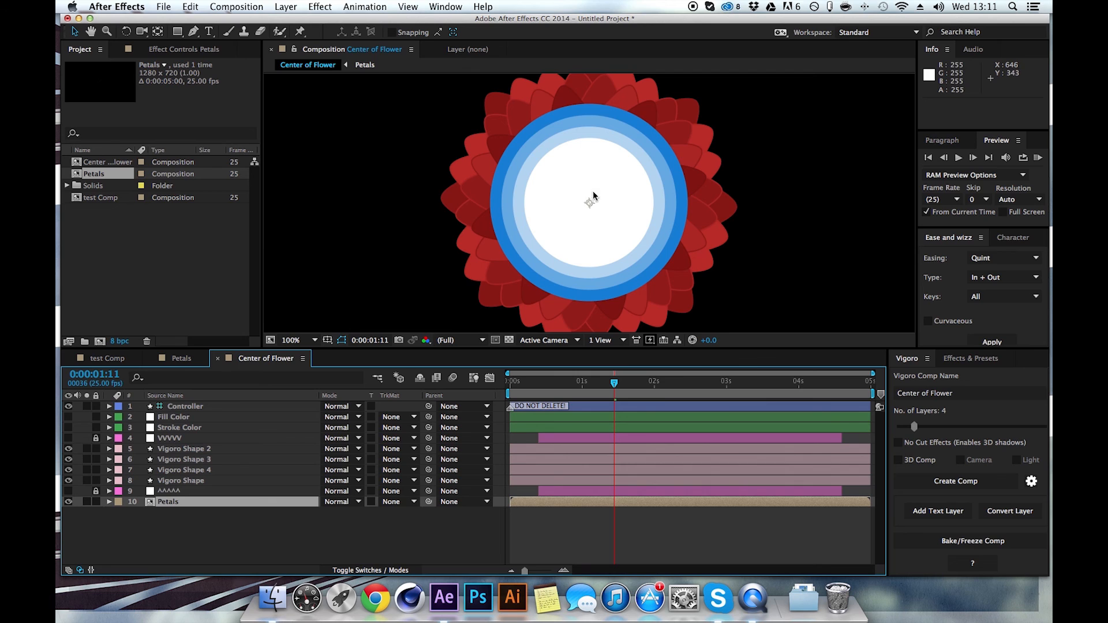
Step: Reduce the Controller layer's Circle Size to 7.0 in Vigoro Control
click(176, 407)
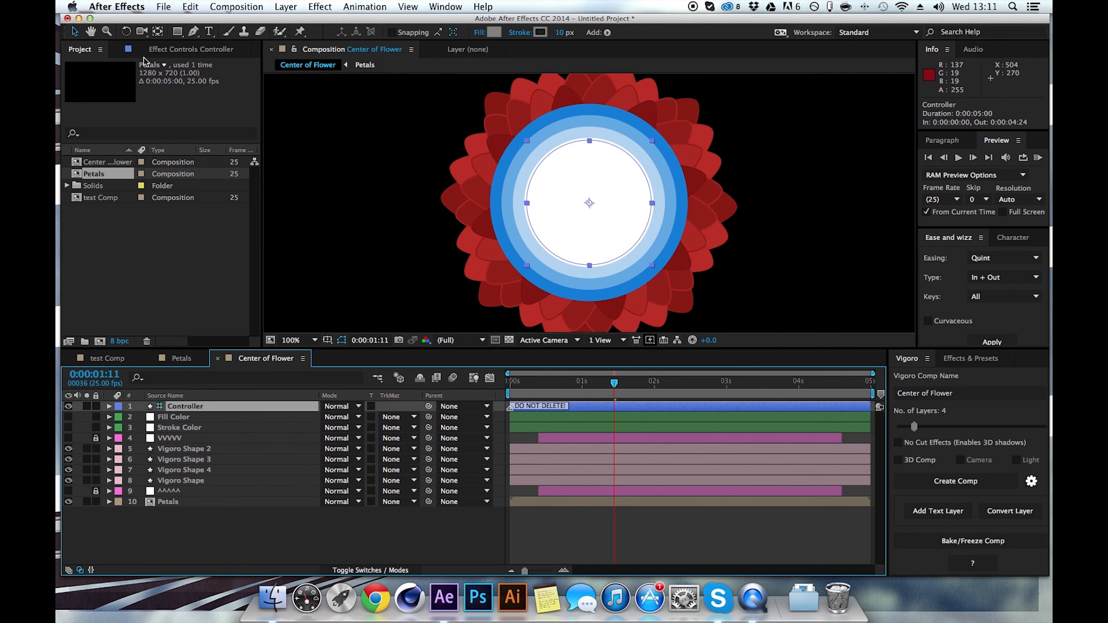
click(160, 51)
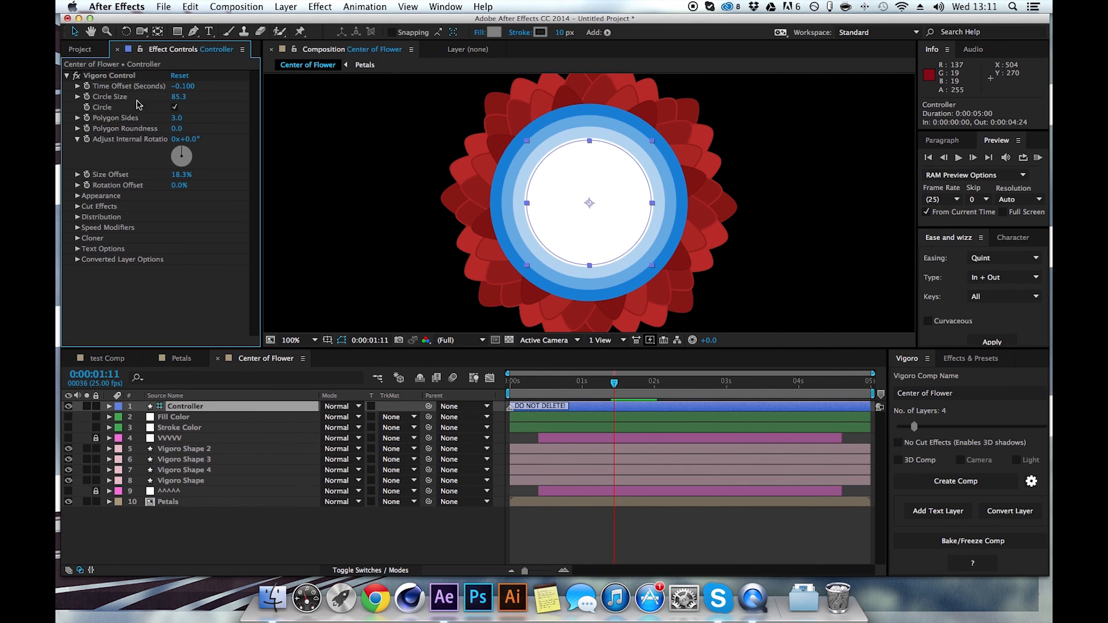
drag(179, 103, 155, 103)
drag(131, 106, 174, 101)
Step: Duplicate the Vigoro Shape 2 layer twice to add two more rings, and reselect the Controller layer
click(186, 452)
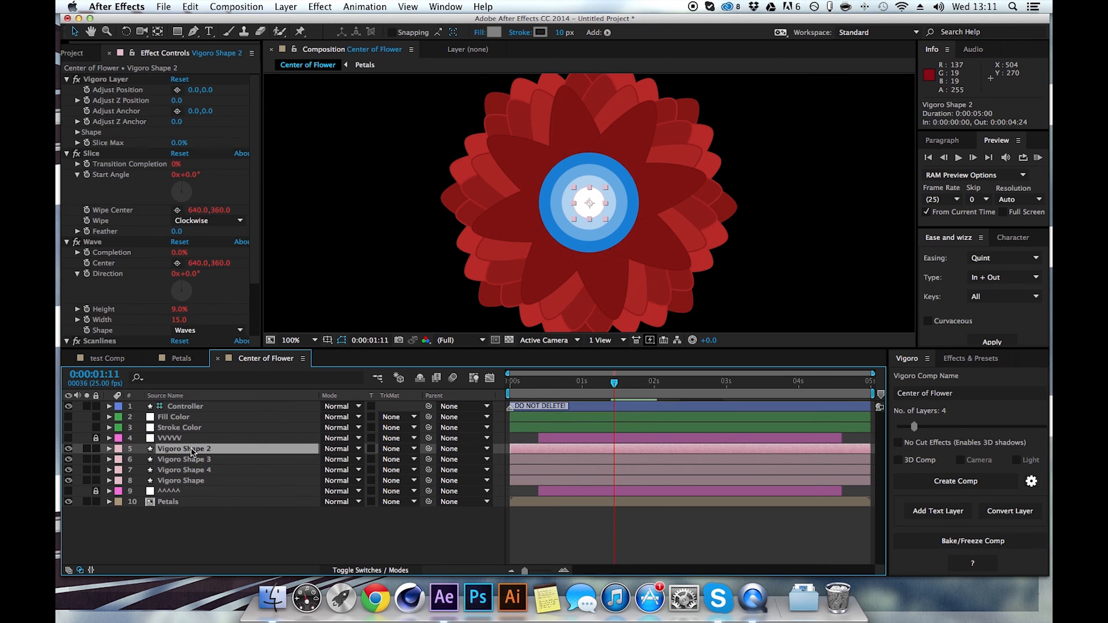
key(ctrl+d)
key(ctrl+d)
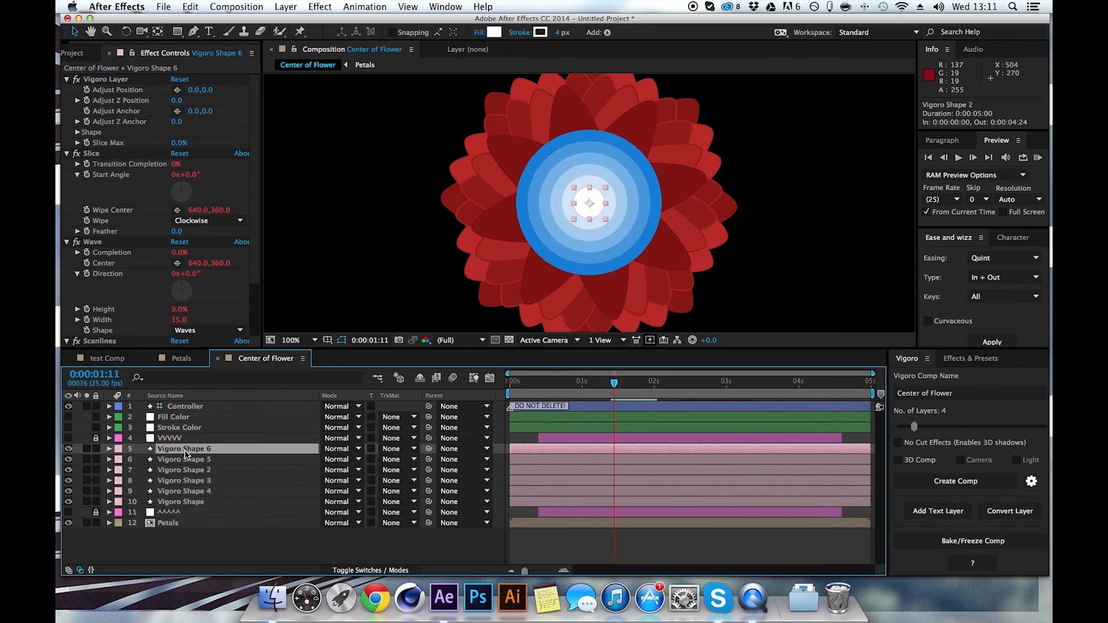
click(185, 407)
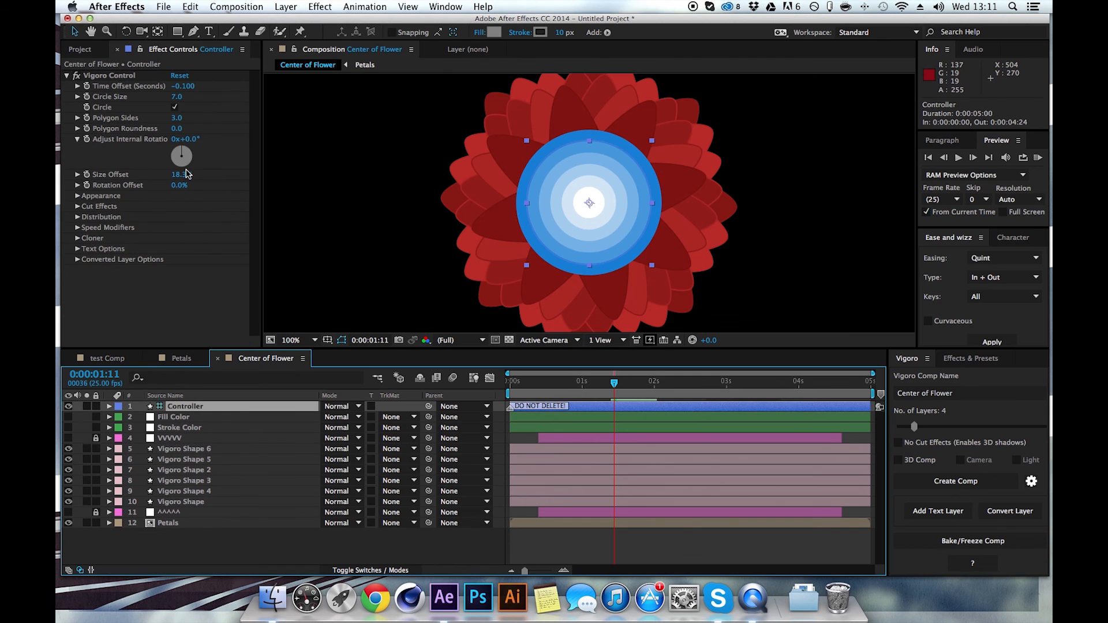
Step: Set the Controller's Size Offset to 4.3% and its Circle Size to 43.0
drag(179, 173, 169, 179)
drag(173, 99, 203, 102)
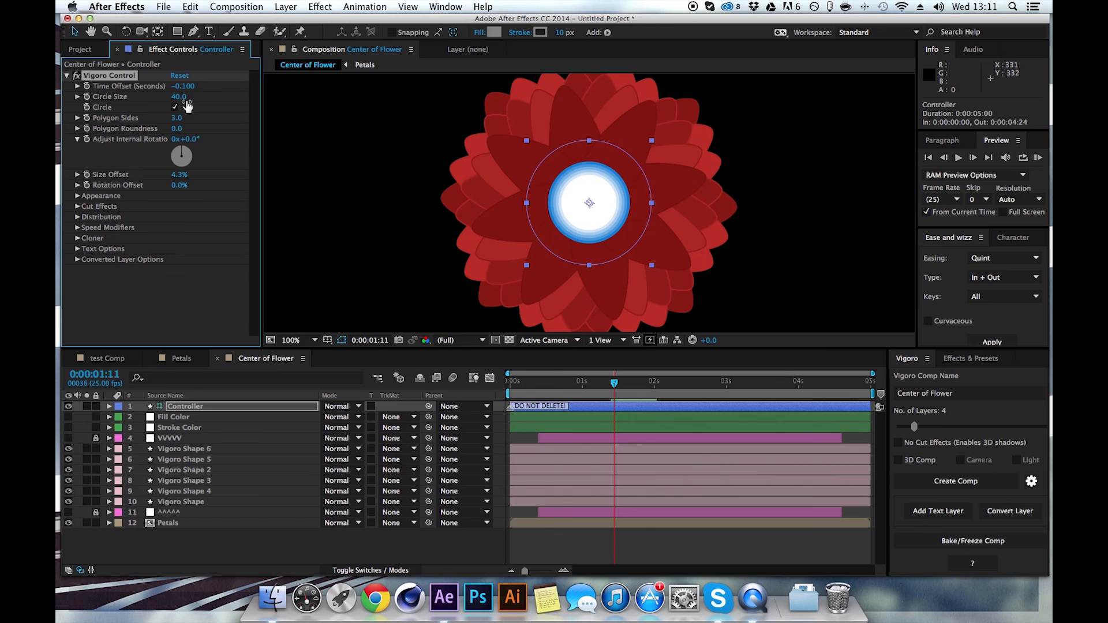
drag(180, 100, 184, 101)
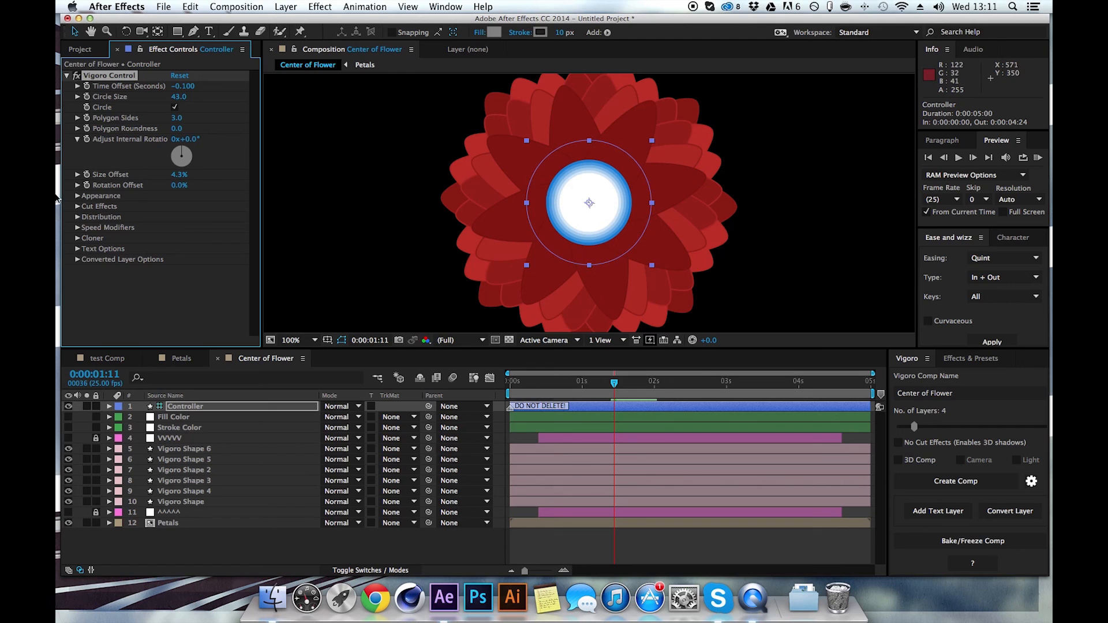
Step: Set the Controller's Top Color to the bright red C62828 sampled from an outer petal
click(77, 196)
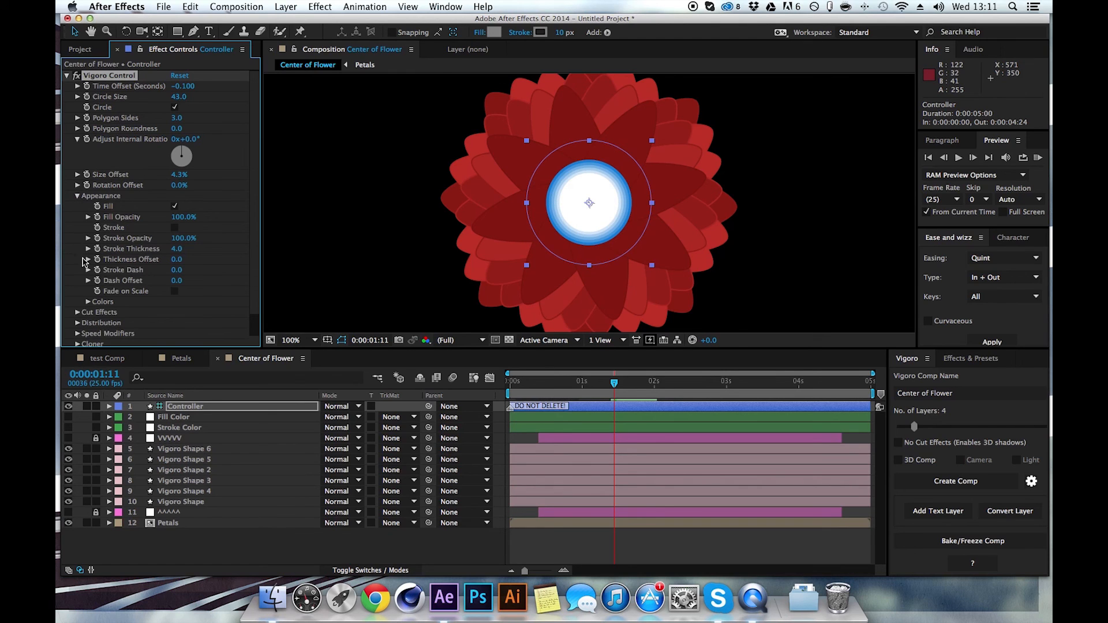
click(88, 302)
scroll(92, 294, down, 3)
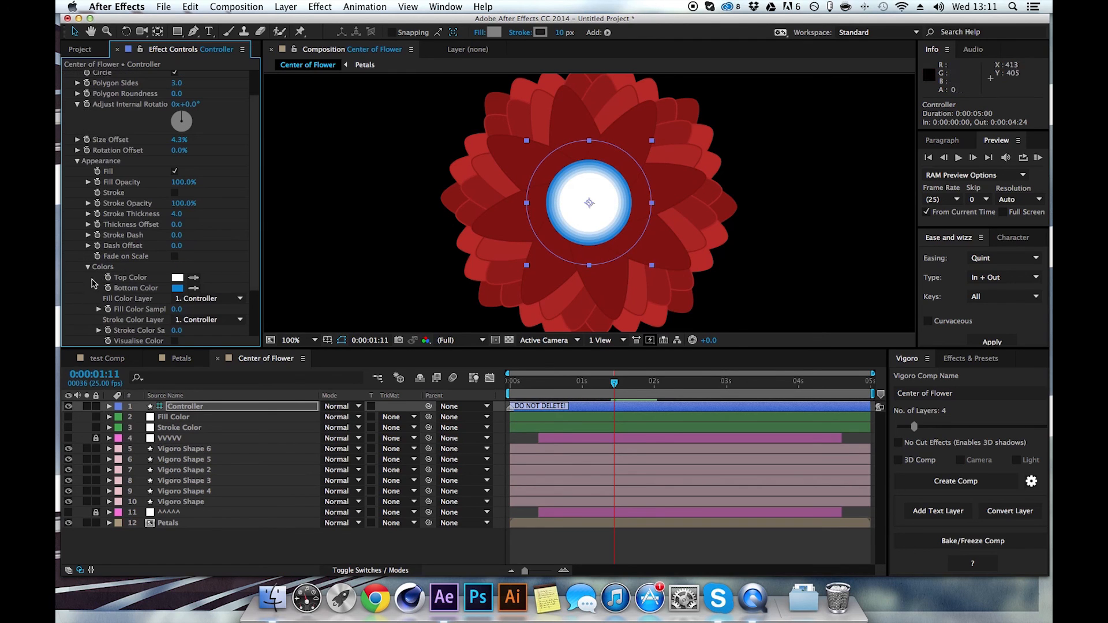
click(176, 279)
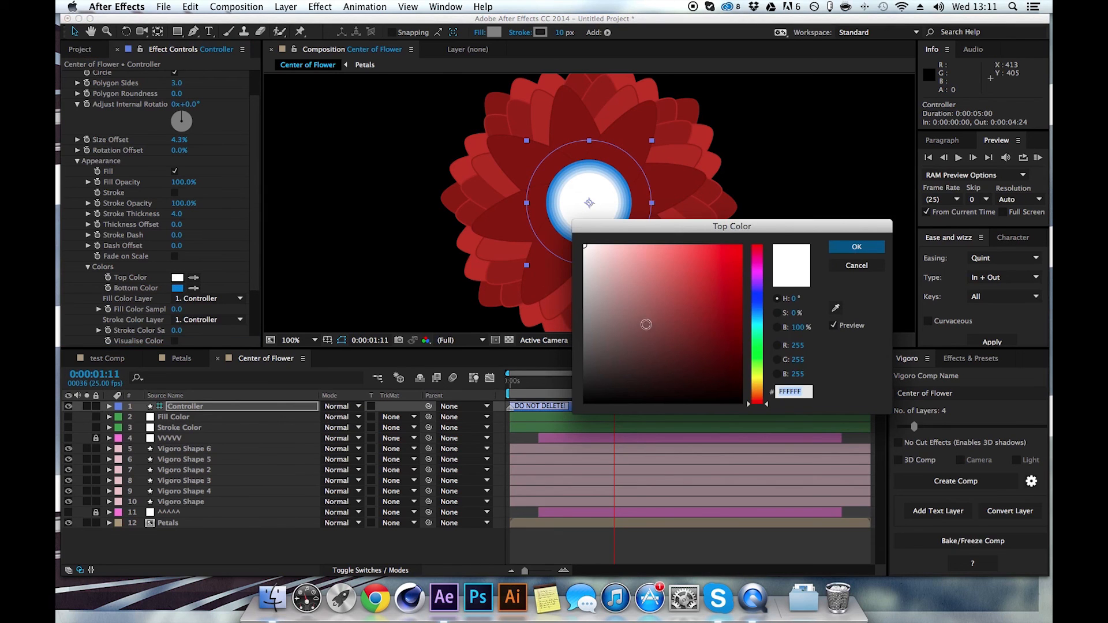
click(833, 305)
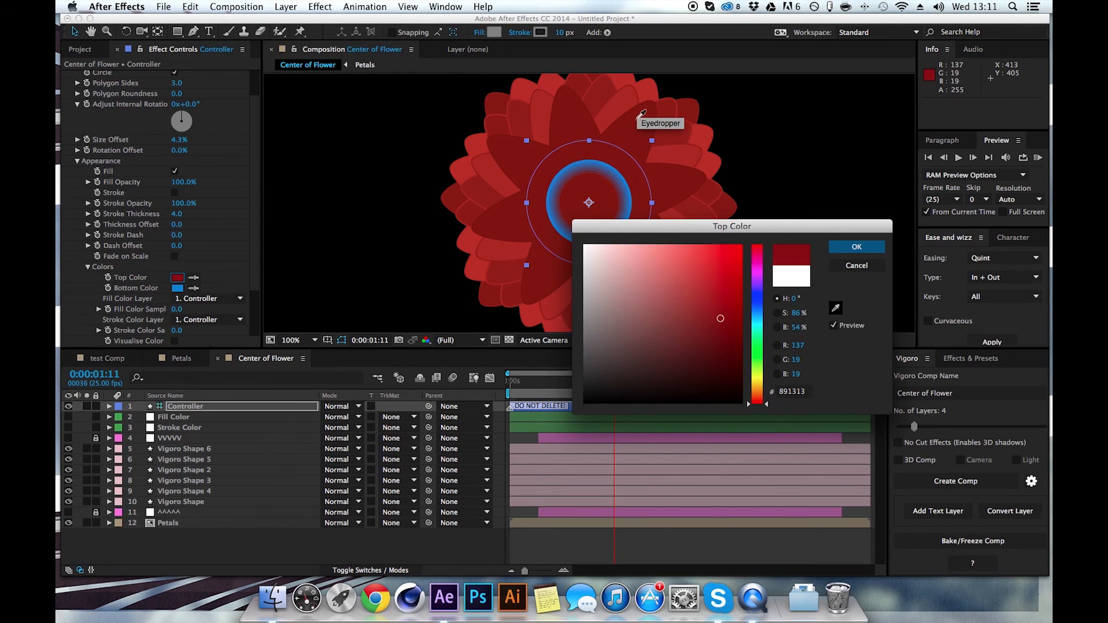
click(696, 146)
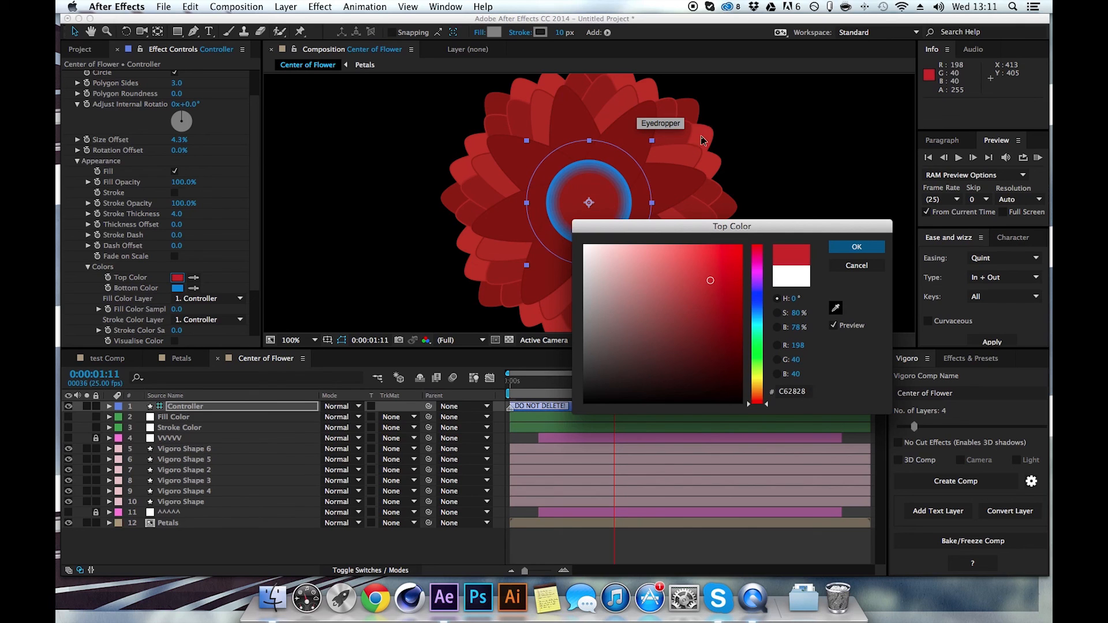
click(843, 249)
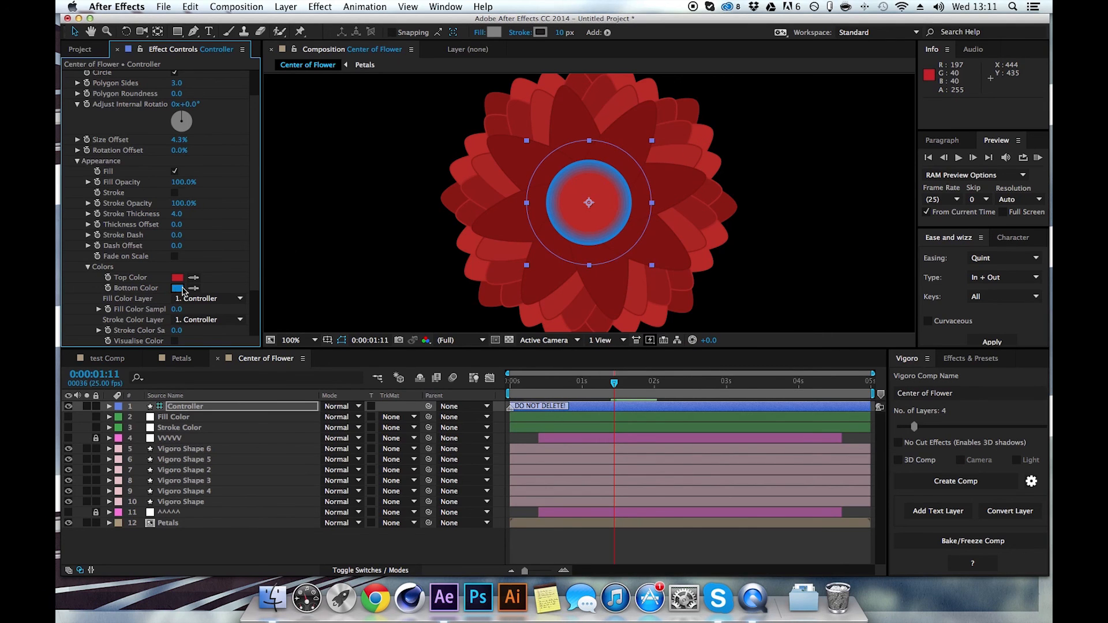
Step: Sample a dark petal red for the Controller's Bottom Color and darken it to 700F0F
click(193, 277)
click(490, 162)
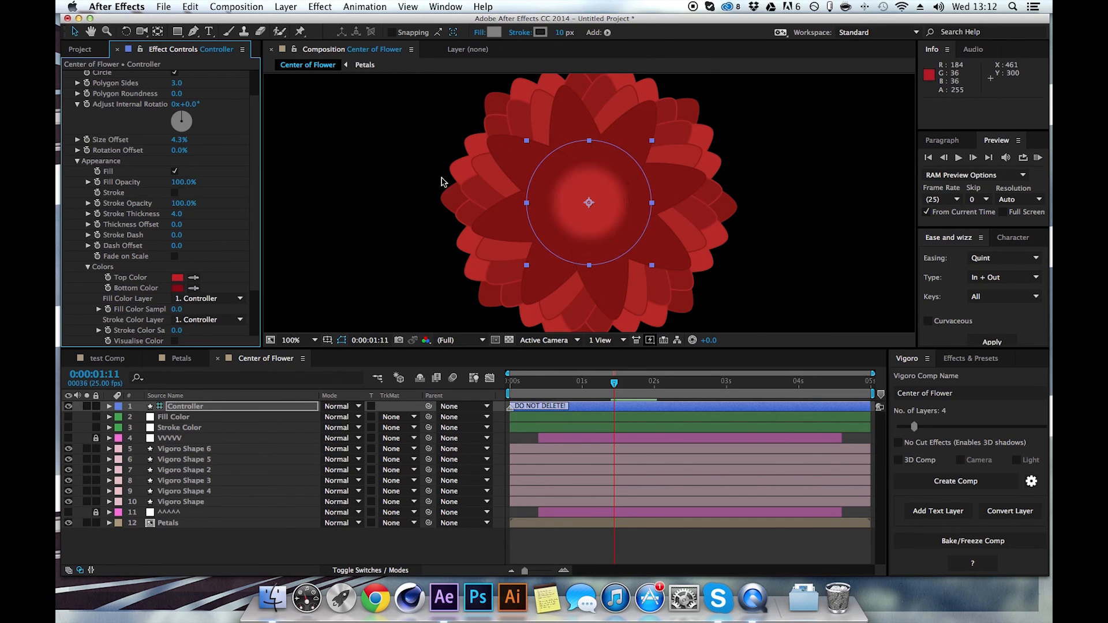
click(177, 288)
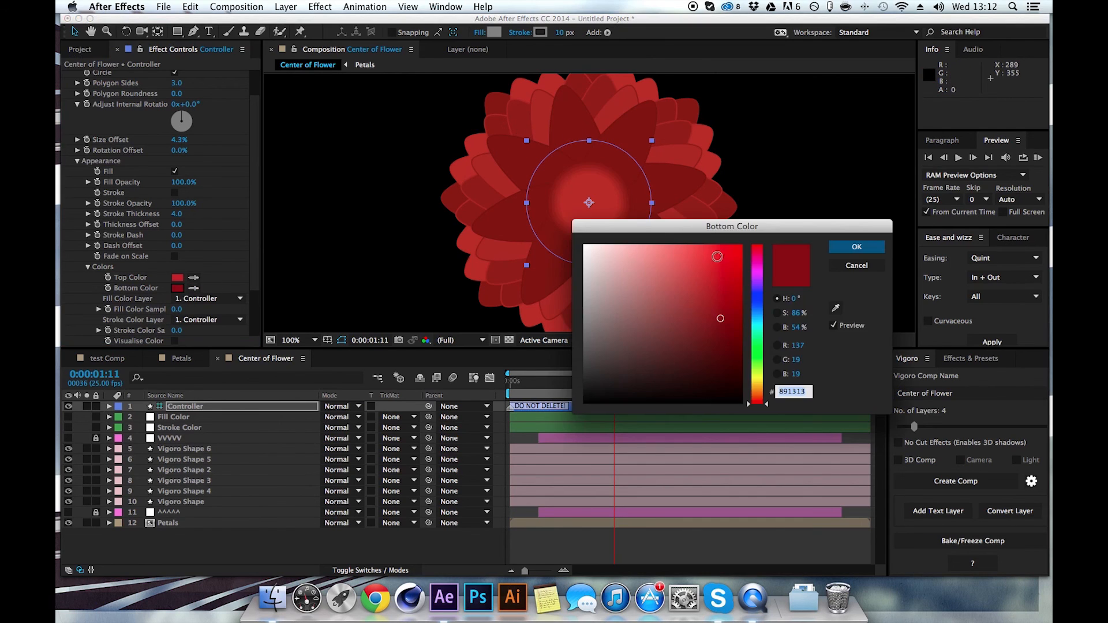
drag(721, 315, 721, 334)
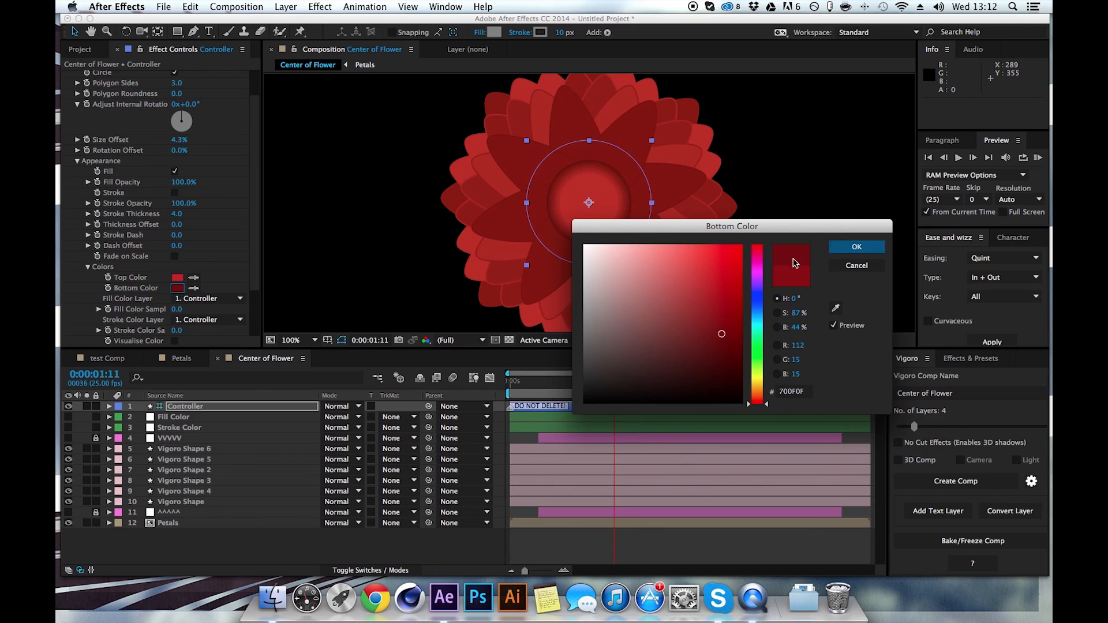
click(832, 248)
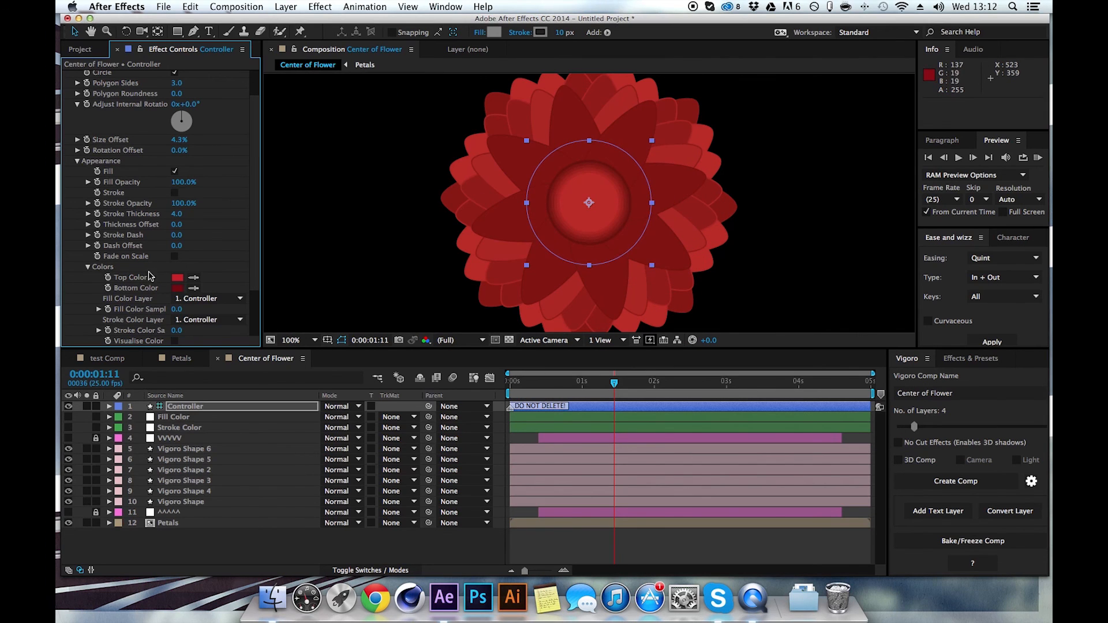
Step: Change the Controller's Top Color to a muted beige, about RGB 156, 133, 101
click(177, 278)
drag(757, 377, 757, 391)
mouse_move(713, 276)
mouse_down()
mouse_move(628, 280)
mouse_move(642, 299)
mouse_up()
click(837, 248)
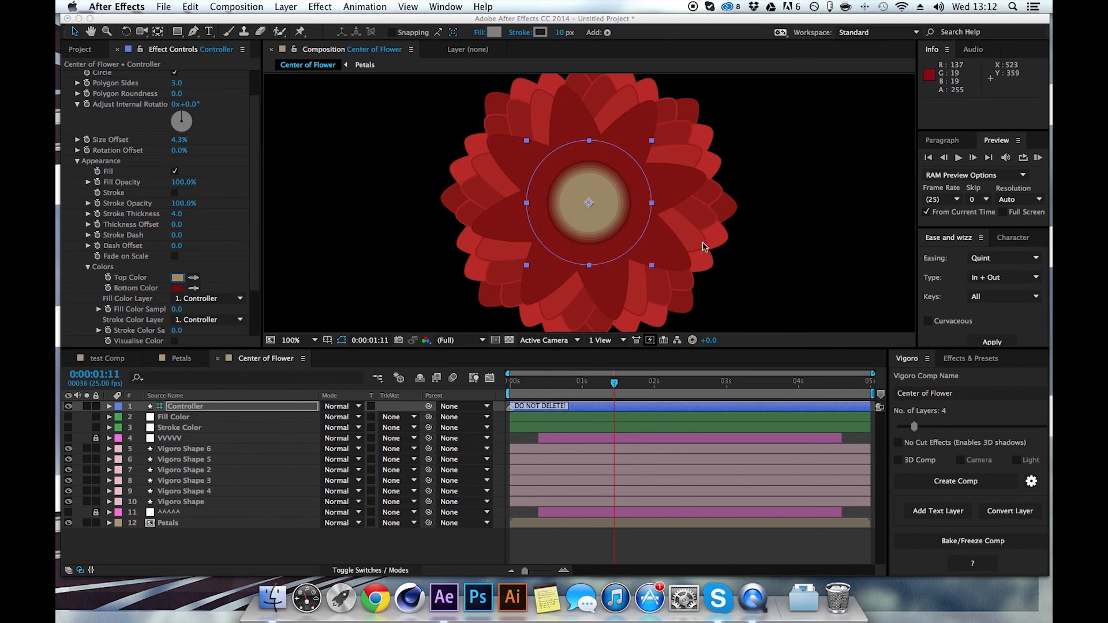
Step: Enable Stroke on the Controller and set its Stroke Color Layer to the Fill Color layer
scroll(598, 194, down, 1)
scroll(577, 196, up, 1)
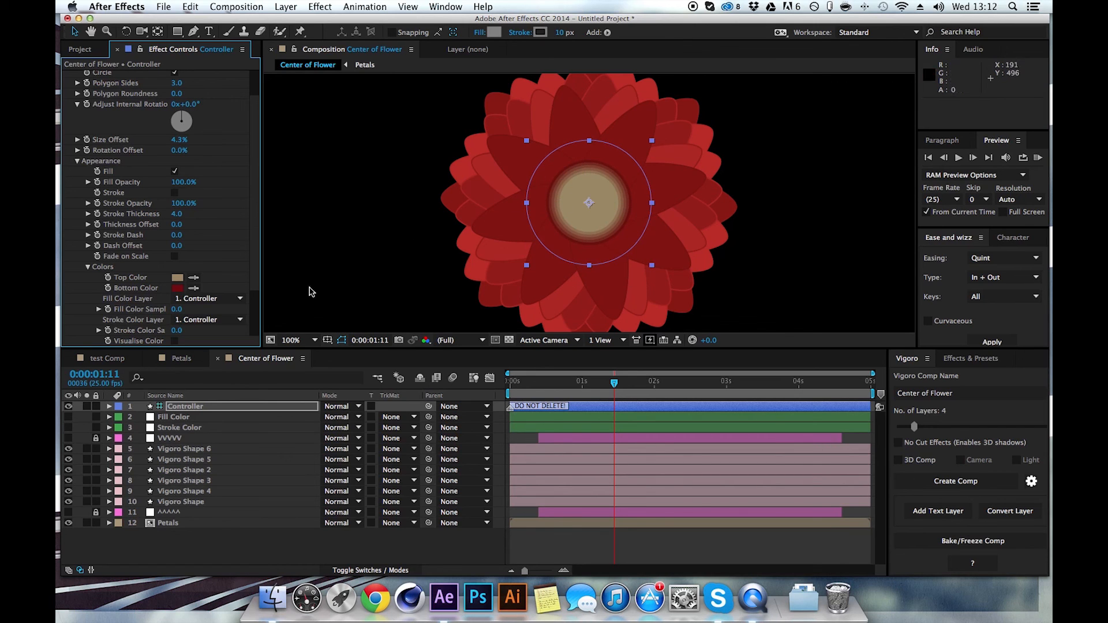
scroll(559, 235, down, 1)
scroll(558, 234, up, 1)
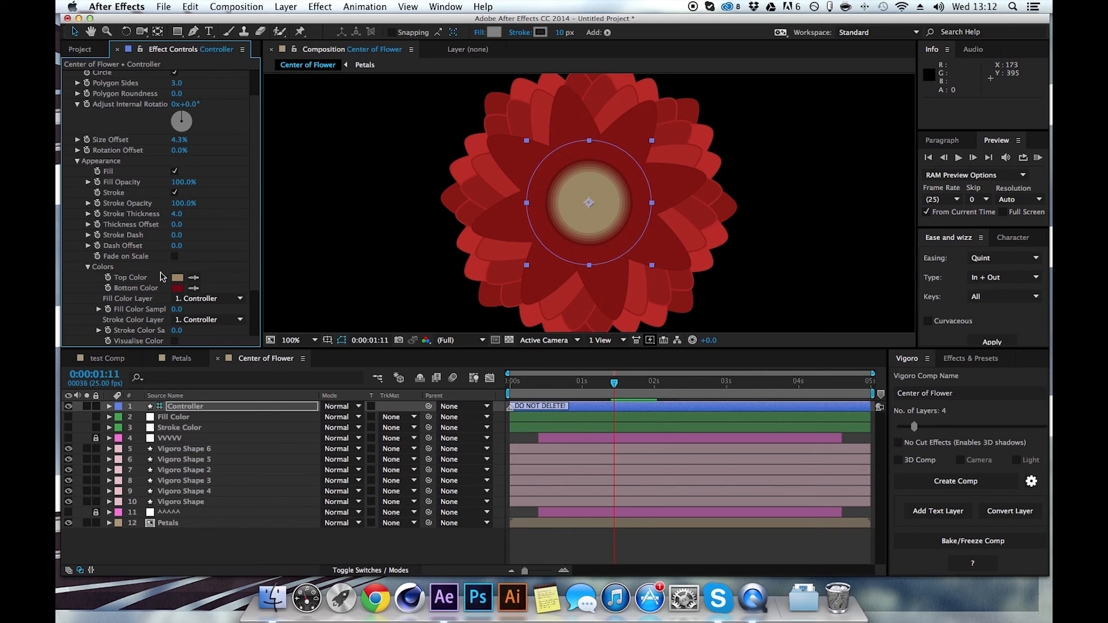
click(188, 321)
click(199, 363)
Step: Delete the 4-Color Gradient effect from the Fill Color layer
click(184, 420)
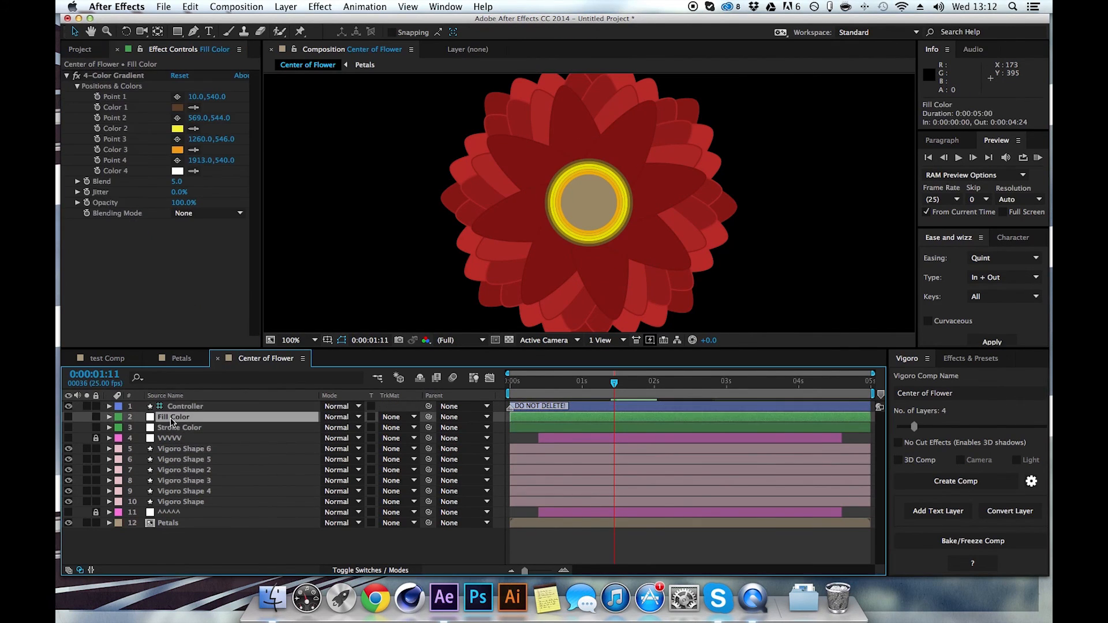
click(126, 76)
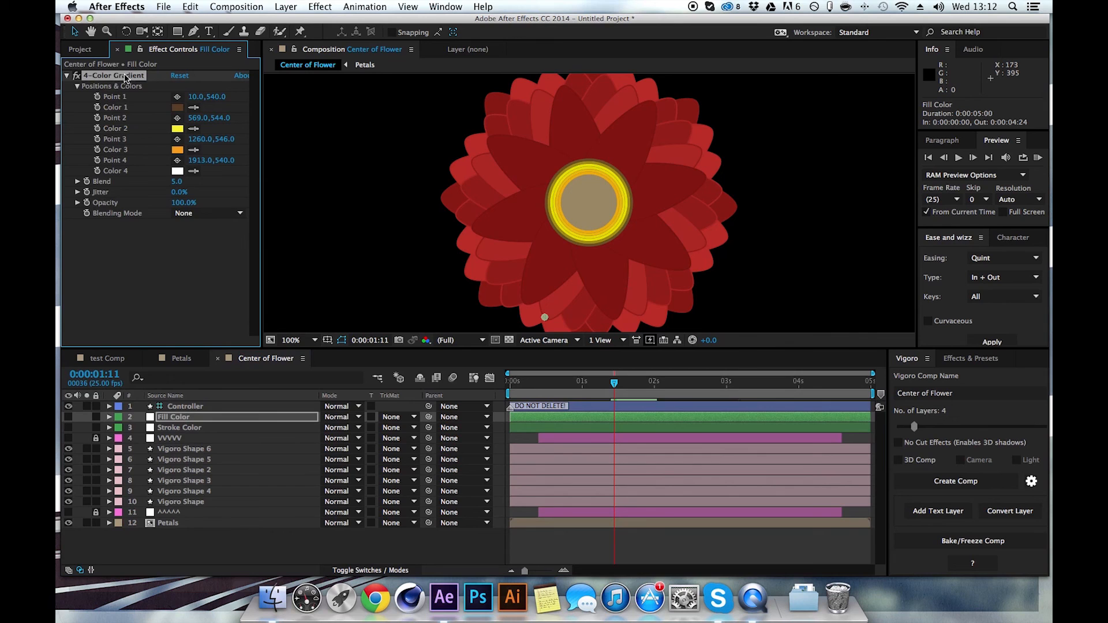
key(Delete)
Step: Recolor the Fill Color solid with the dark red sampled from an inner petal
click(273, 7)
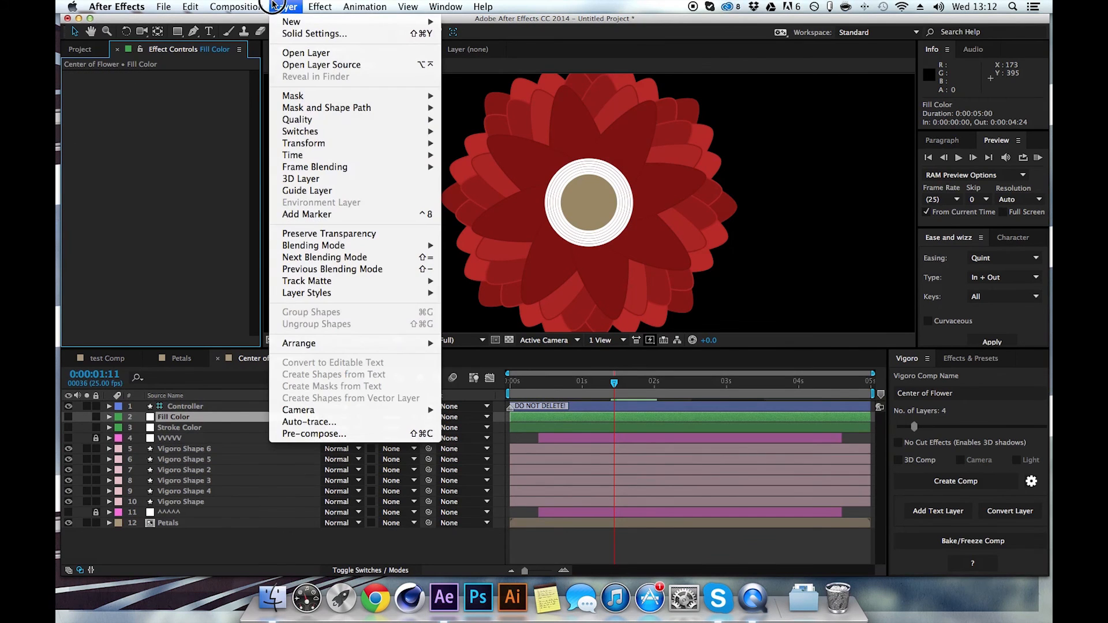
click(300, 31)
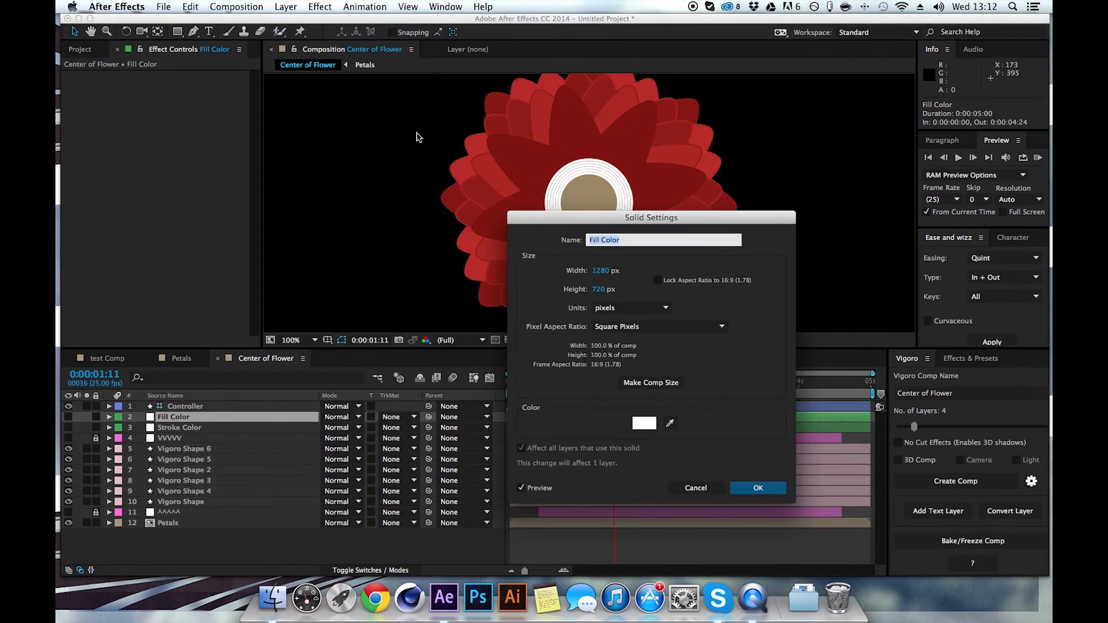
click(669, 424)
click(646, 195)
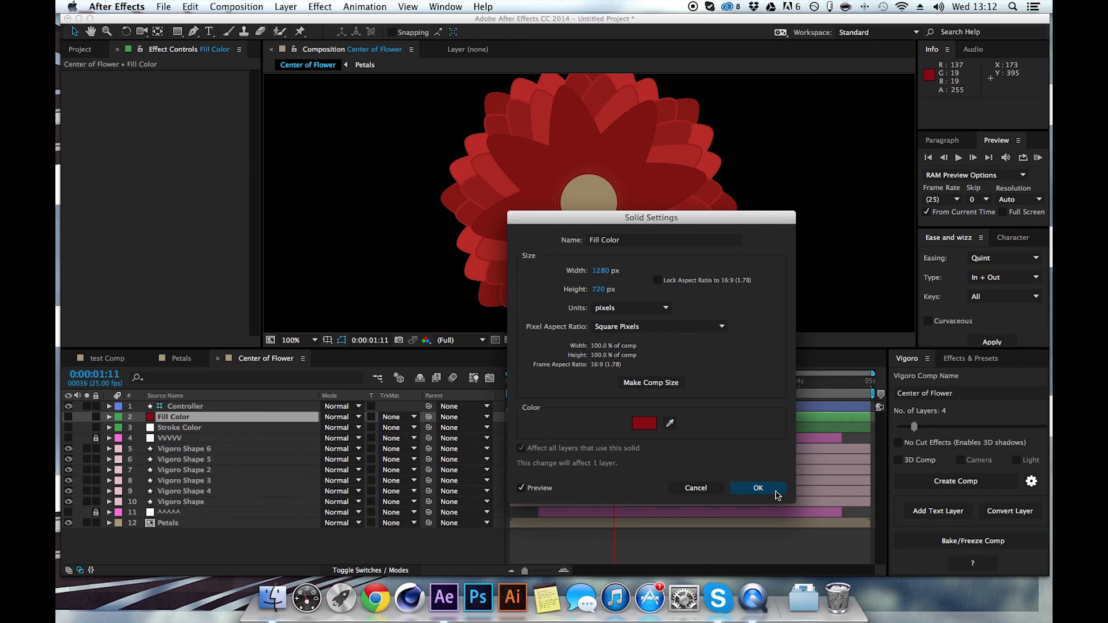
click(758, 488)
Step: Set the Controller's Stroke Thickness to 1.0
key(period)
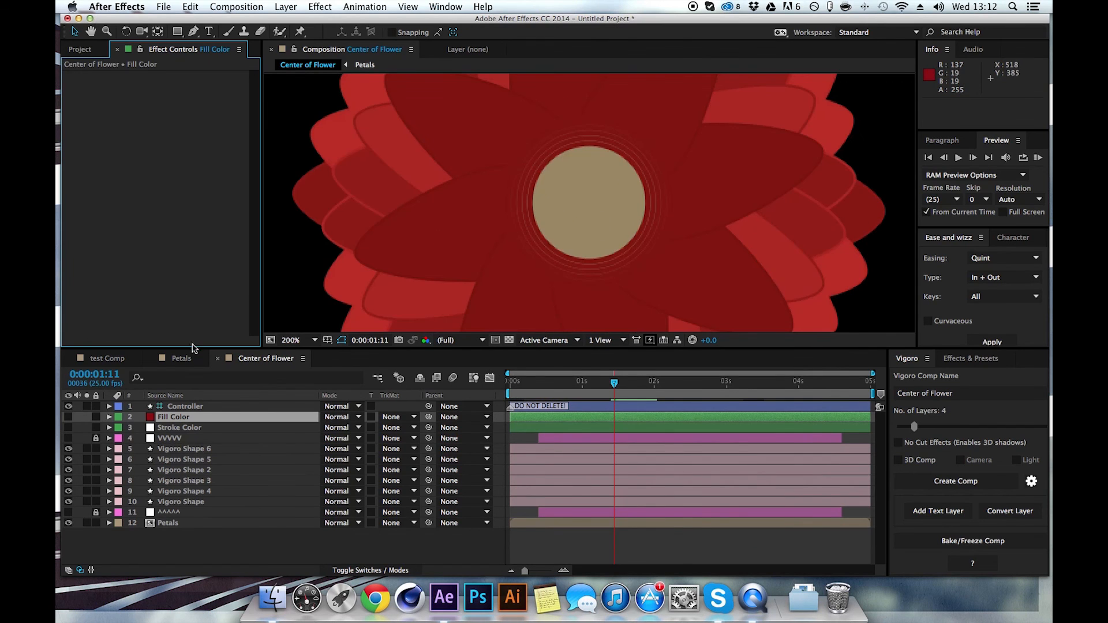
click(194, 409)
drag(173, 248, 175, 253)
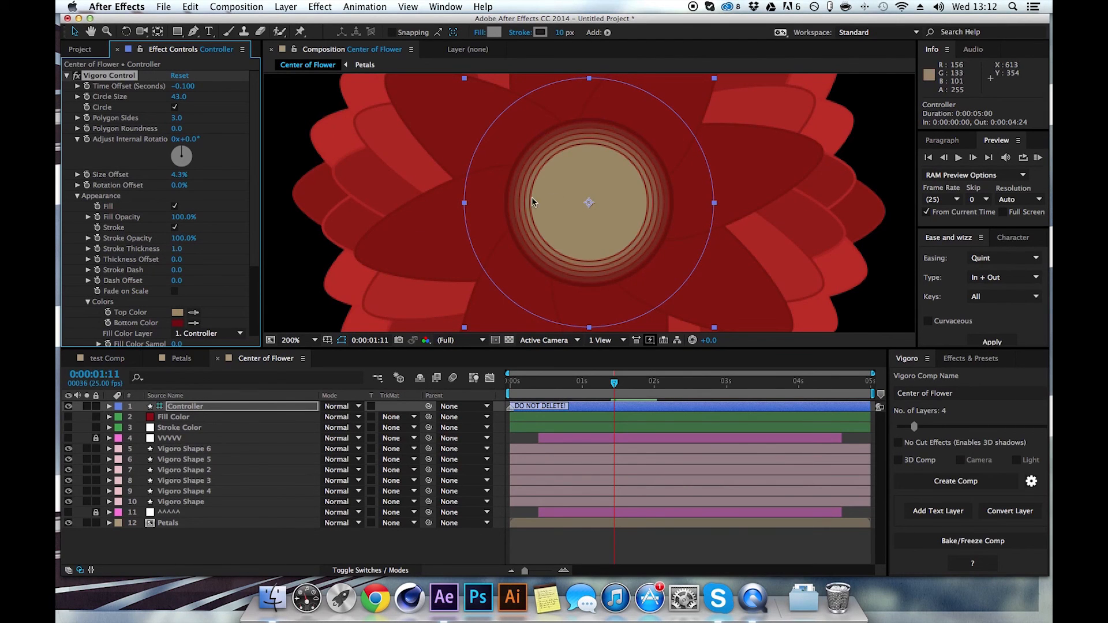
key(comma)
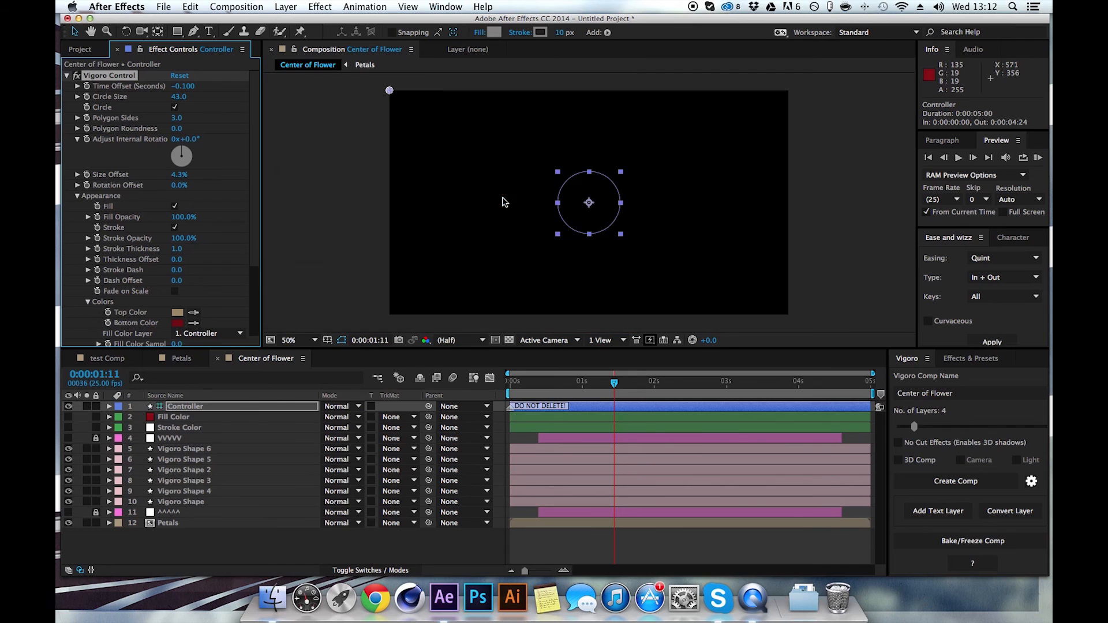
Step: Set the Controller's Scanlines Amount to 33% and Scanlines Width to 11.7 in Cut Effects
click(78, 196)
click(78, 206)
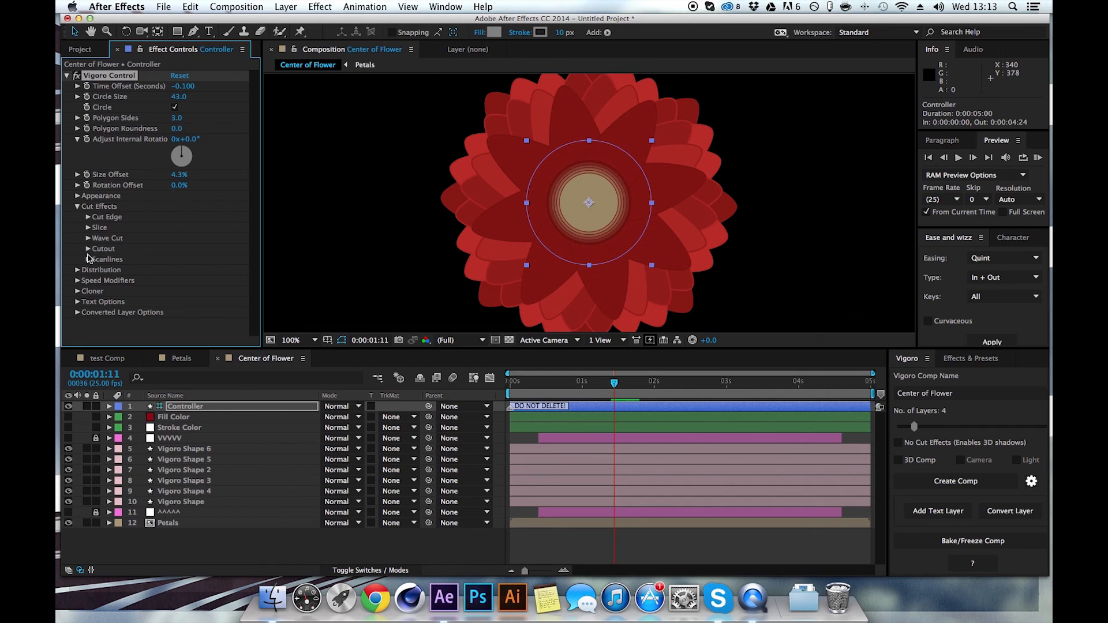
click(89, 260)
scroll(141, 250, down, 1)
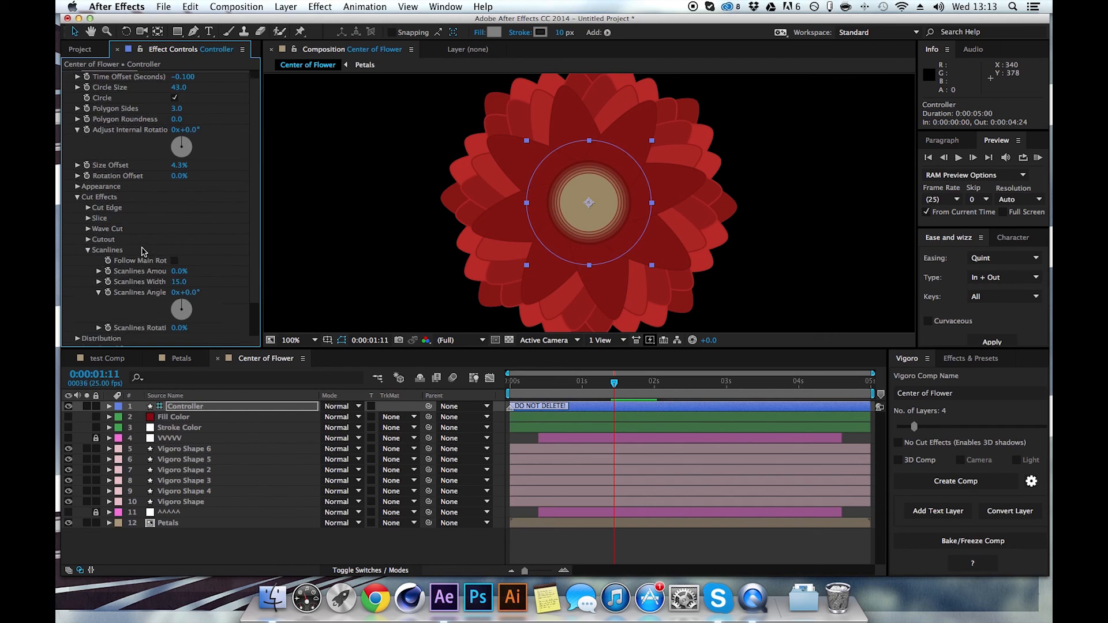
drag(178, 277, 202, 278)
key(period)
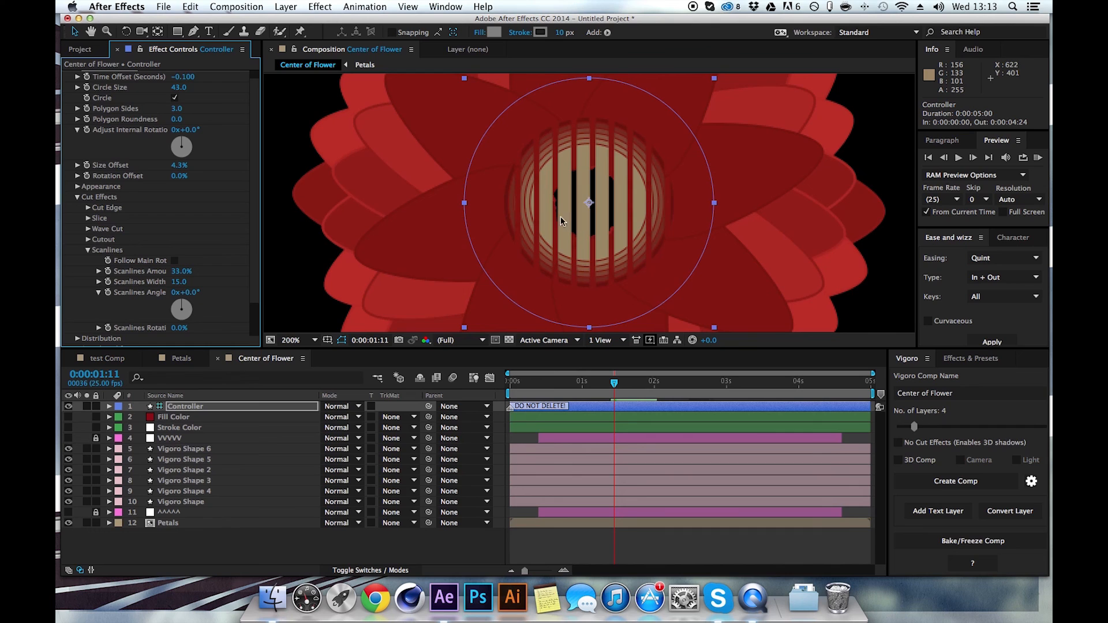
drag(176, 283, 157, 283)
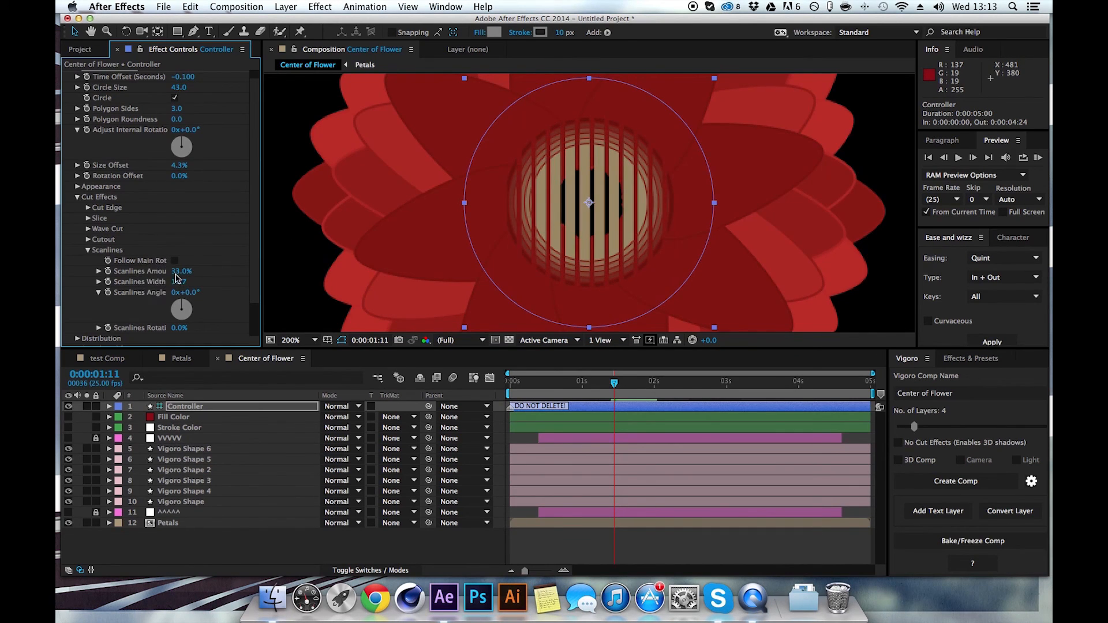
Step: Set the Controller's Scanlines Rotation to 24% so the lines turn from ring to ring
scroll(247, 254, down, 2)
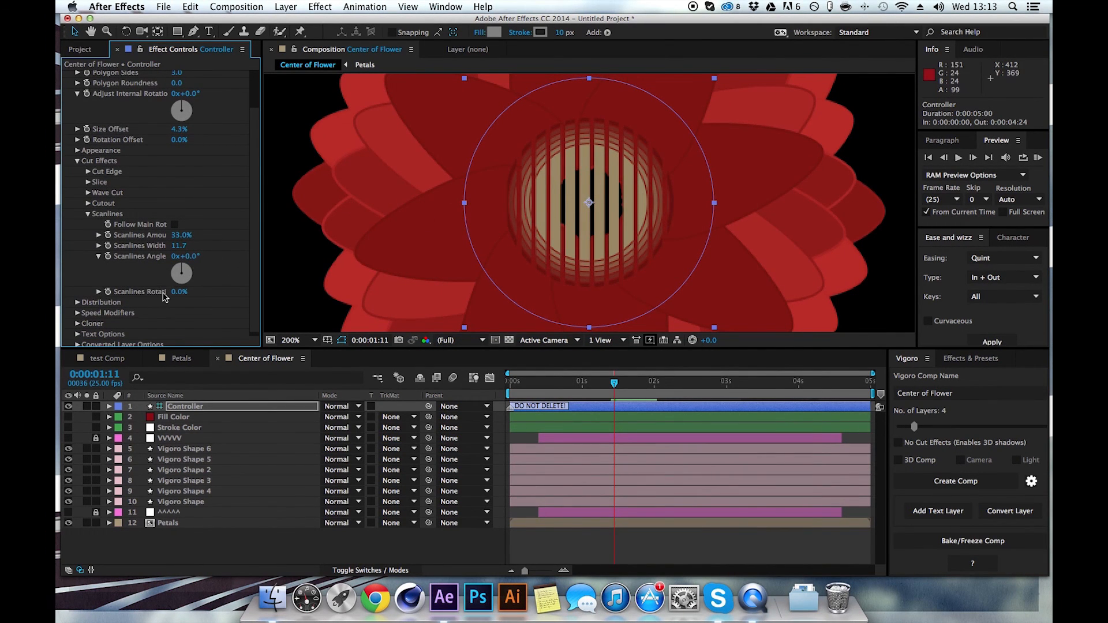
drag(176, 298, 193, 296)
scroll(569, 231, down, 1)
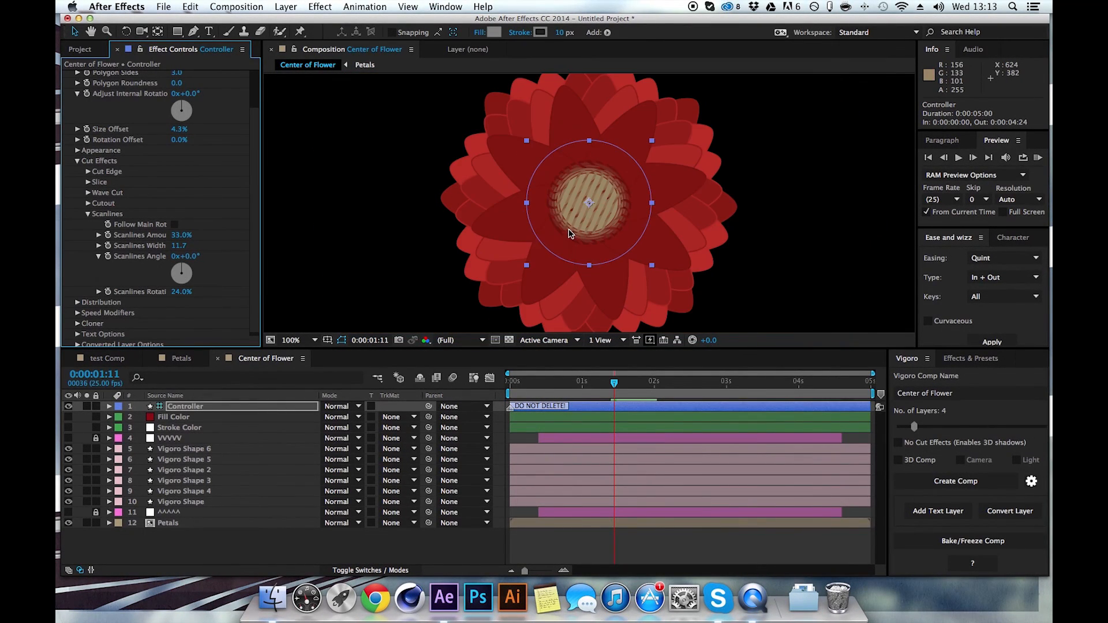
scroll(577, 213, down, 1)
scroll(575, 216, up, 1)
Step: Set the Scanlines Amount to 48%, Width to 14.6, Angle to -11° and Rotation to 60%
mouse_move(180, 234)
mouse_down()
mouse_move(203, 240)
mouse_move(191, 240)
mouse_up()
scroll(589, 231, up, 1)
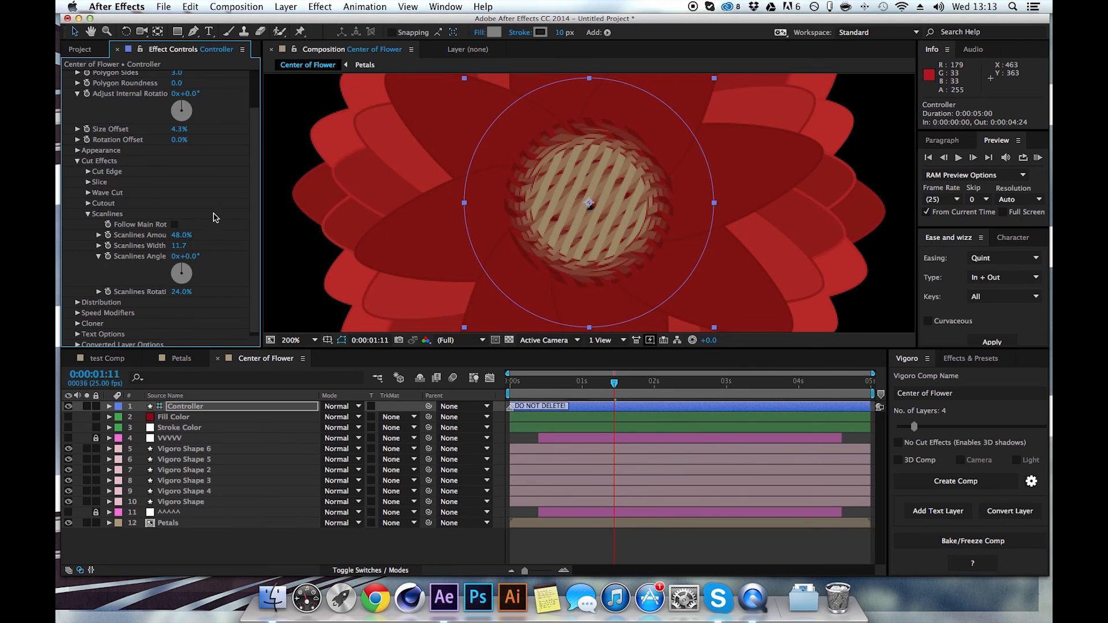
drag(179, 249, 188, 293)
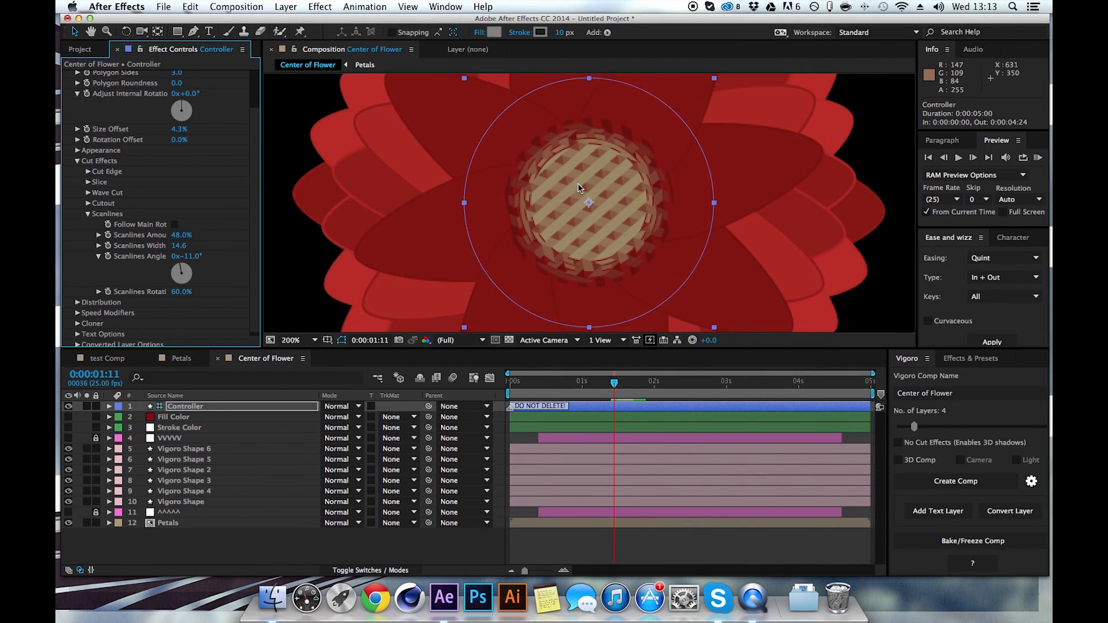
Step: Examine the woven scanline pattern at the flower's centre close up and against the whole flower
scroll(607, 202, down, 5)
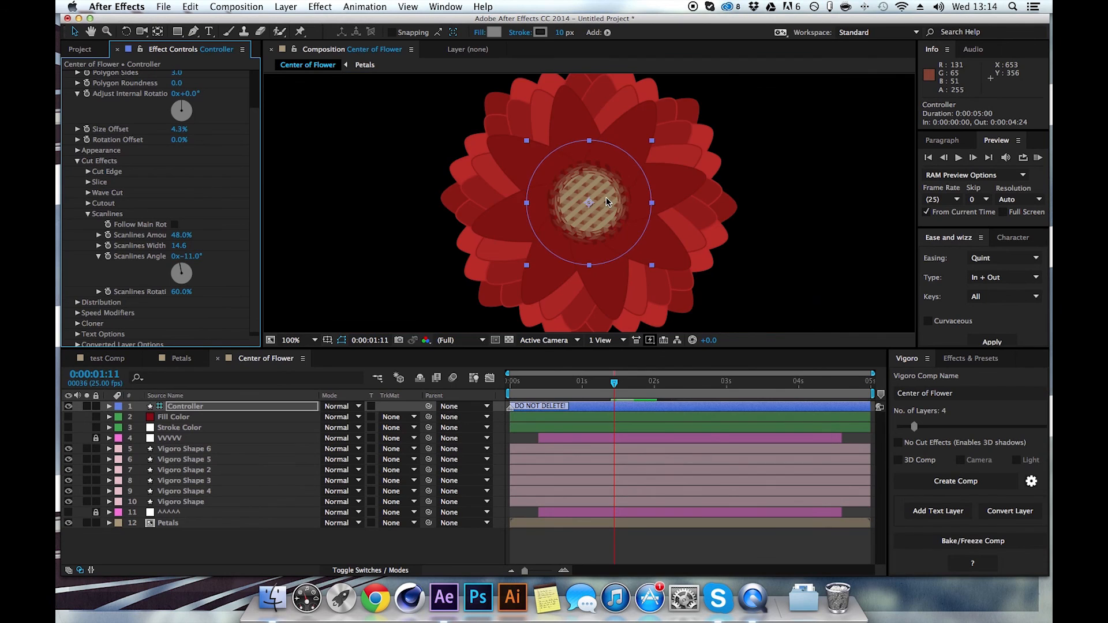
scroll(603, 203, up, 3)
scroll(600, 201, up, 1)
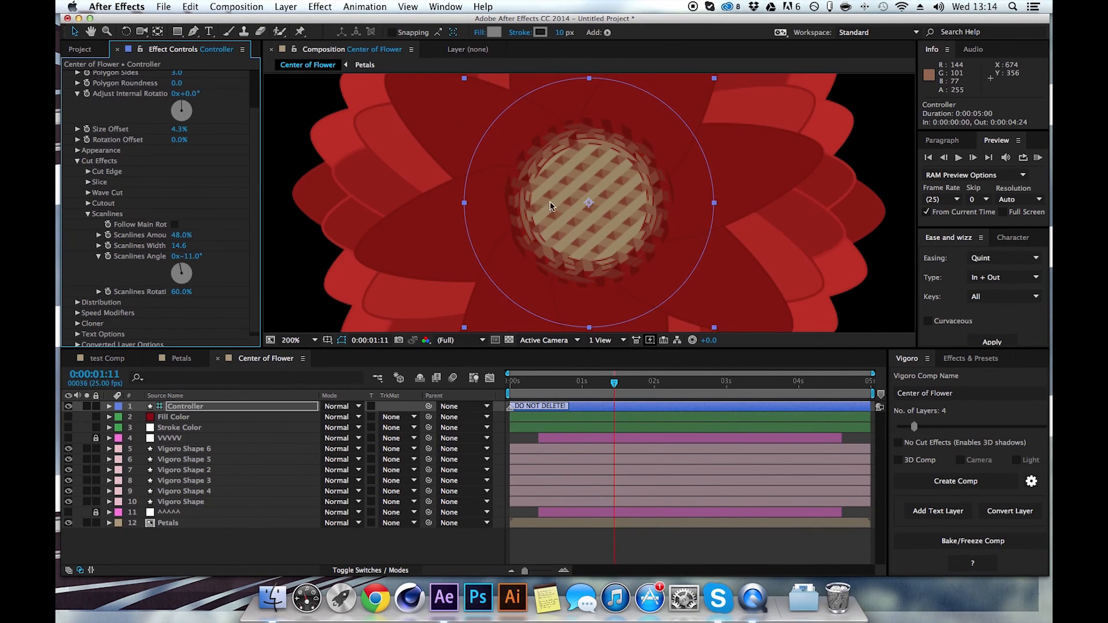
mouse_move(193, 264)
mouse_down()
mouse_move(165, 261)
mouse_move(197, 262)
mouse_up()
key(comma)
key(comma)
key(comma)
key(comma)
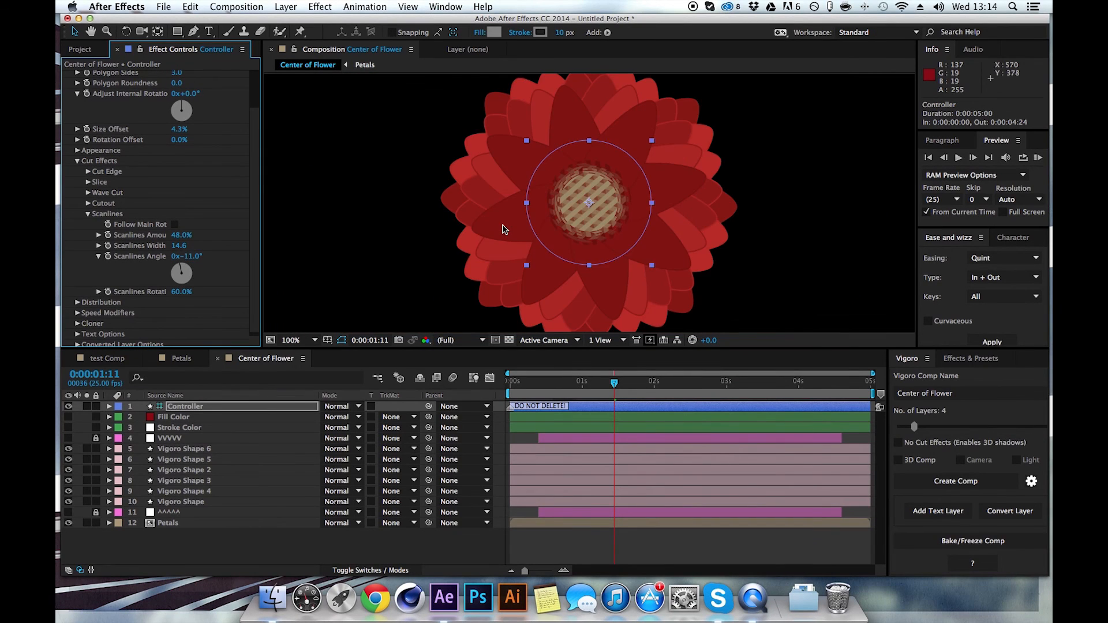
Step: Delete the Scanlines effect from the lowest Vigoro Shape layer so the centre's outermost circle is solid
key(period)
key(period)
click(213, 501)
key(period)
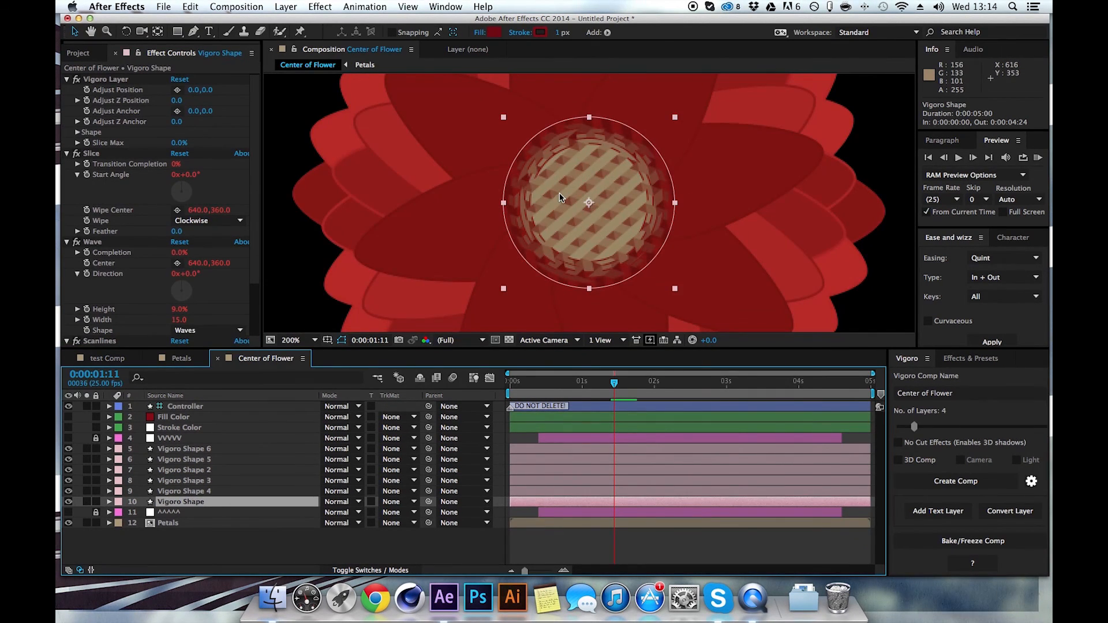
scroll(177, 192, down, 3)
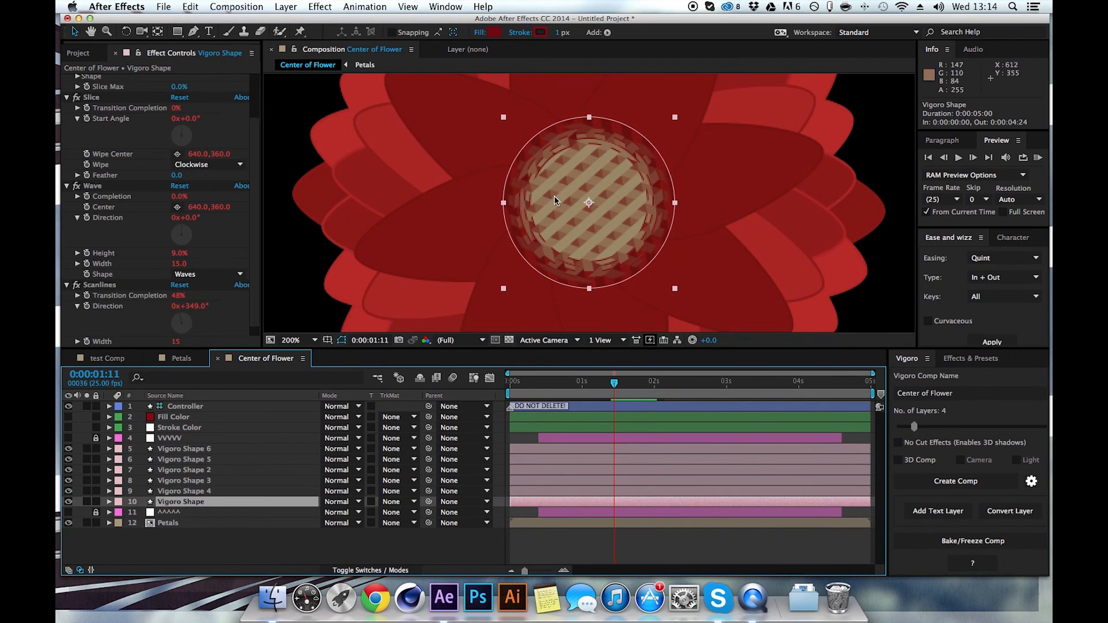
click(114, 287)
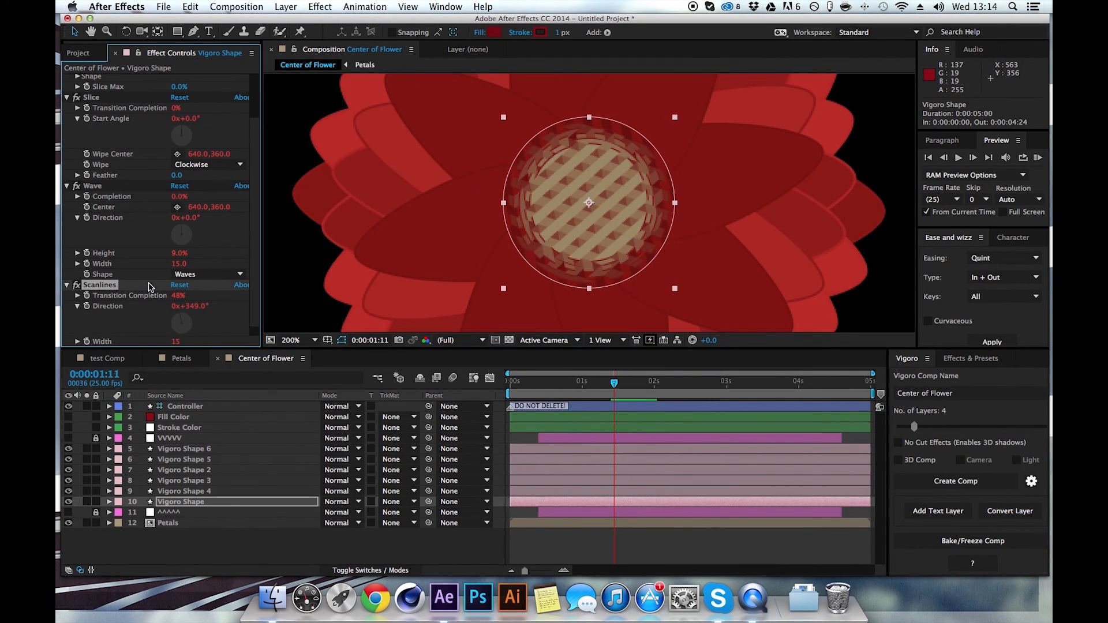
key(Delete)
key(comma)
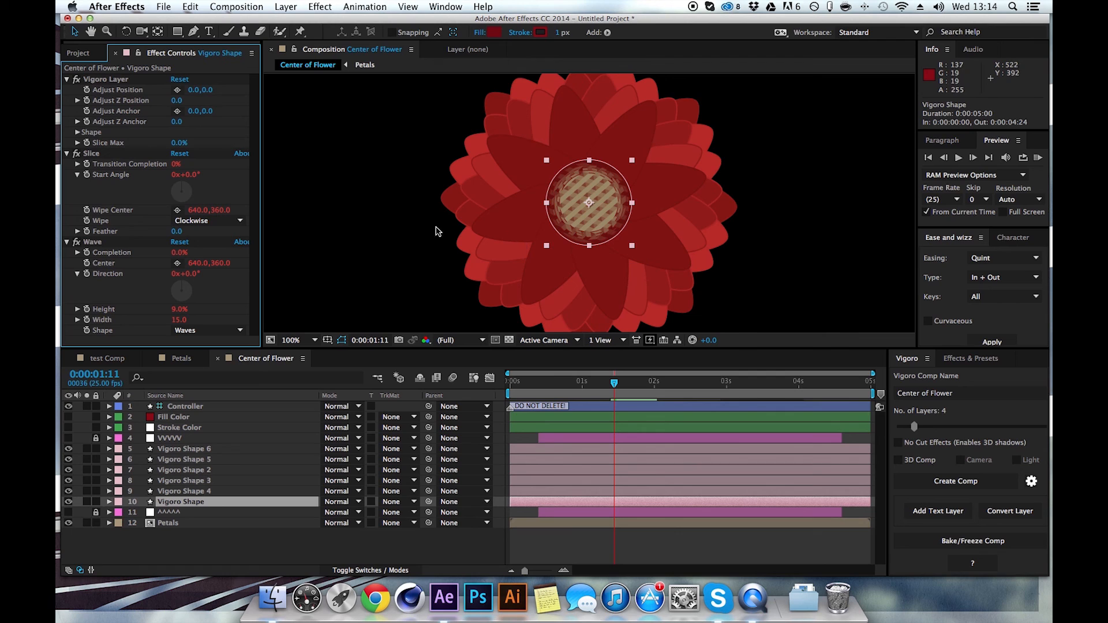
Step: Examine the solid outer circle of the flower's centre close up and against the whole flower
click(198, 502)
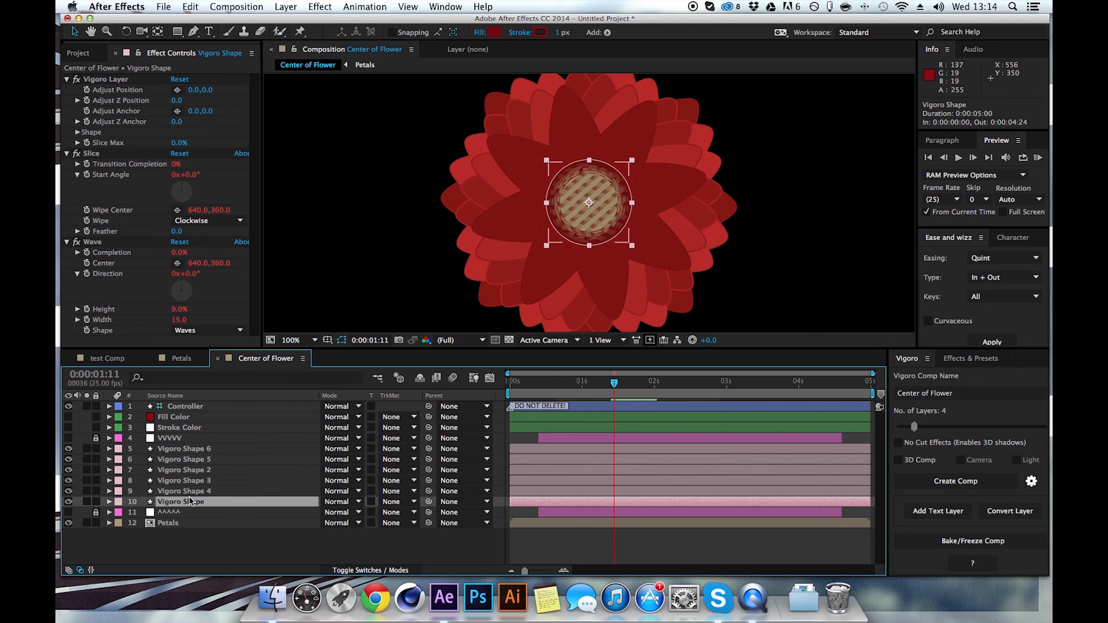
key(period)
key(comma)
key(period)
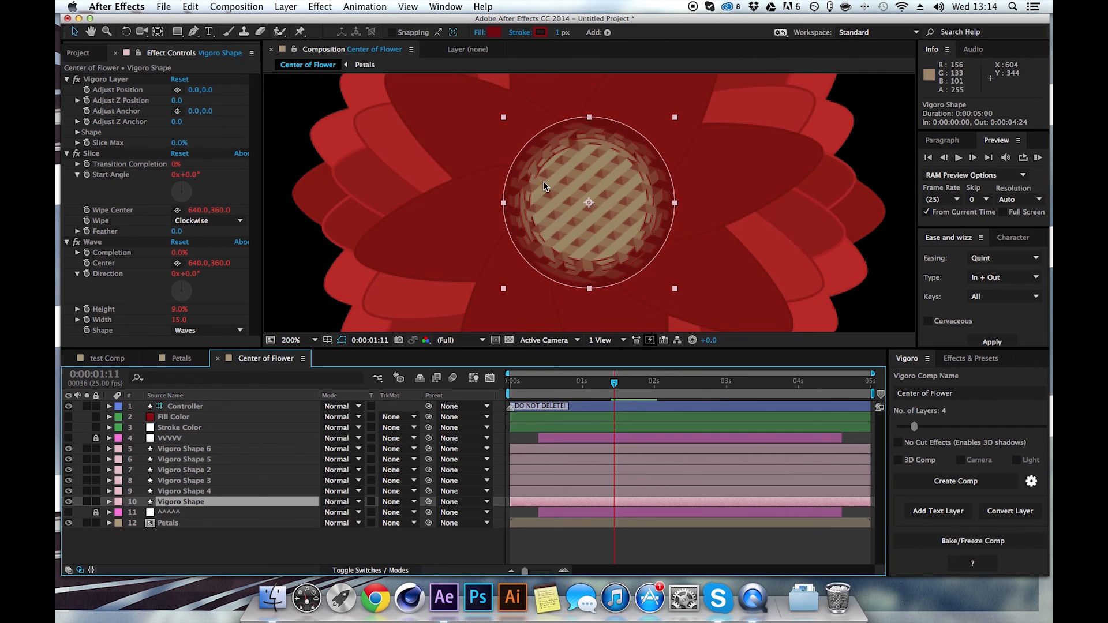
key(comma)
click(476, 191)
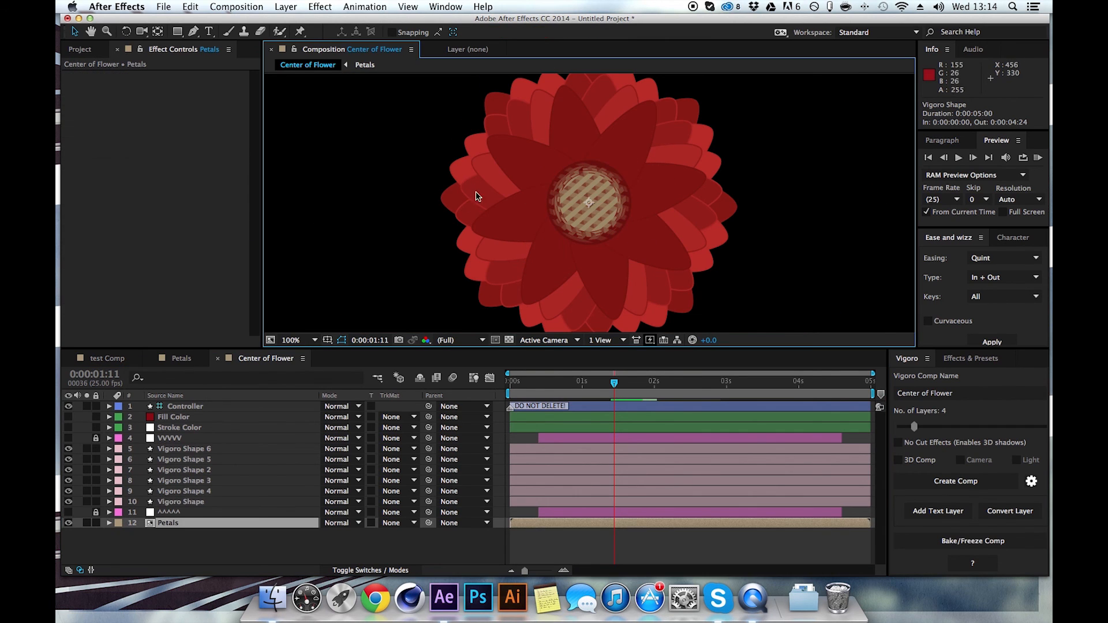
Step: Try a different Adjust Size in the lowest Vigoro Shape layer's Shape settings and undo it
click(180, 501)
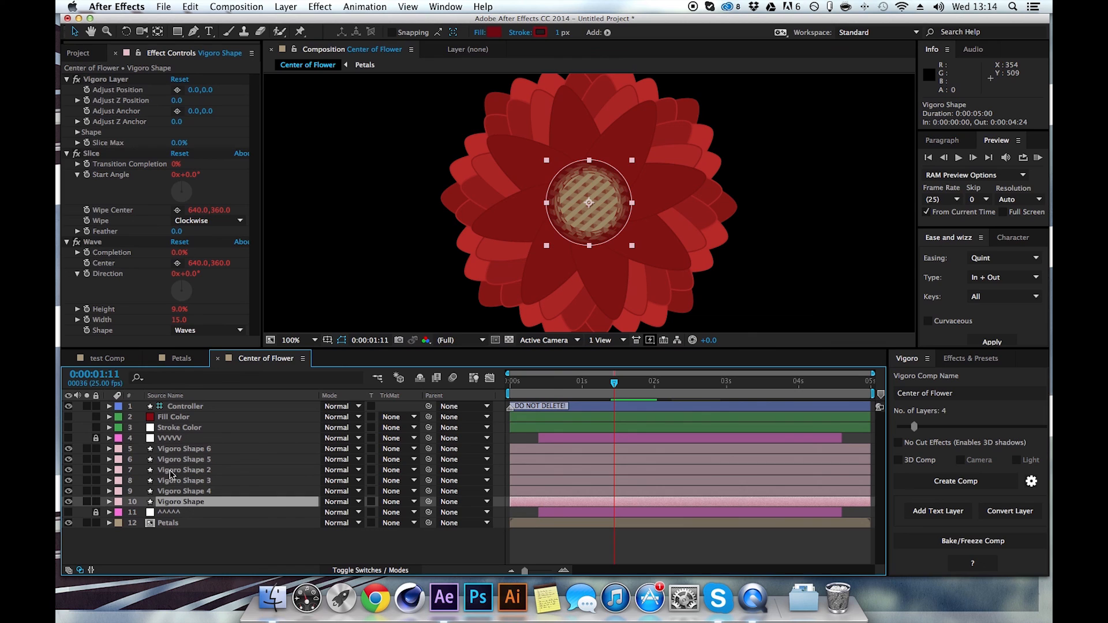
click(77, 132)
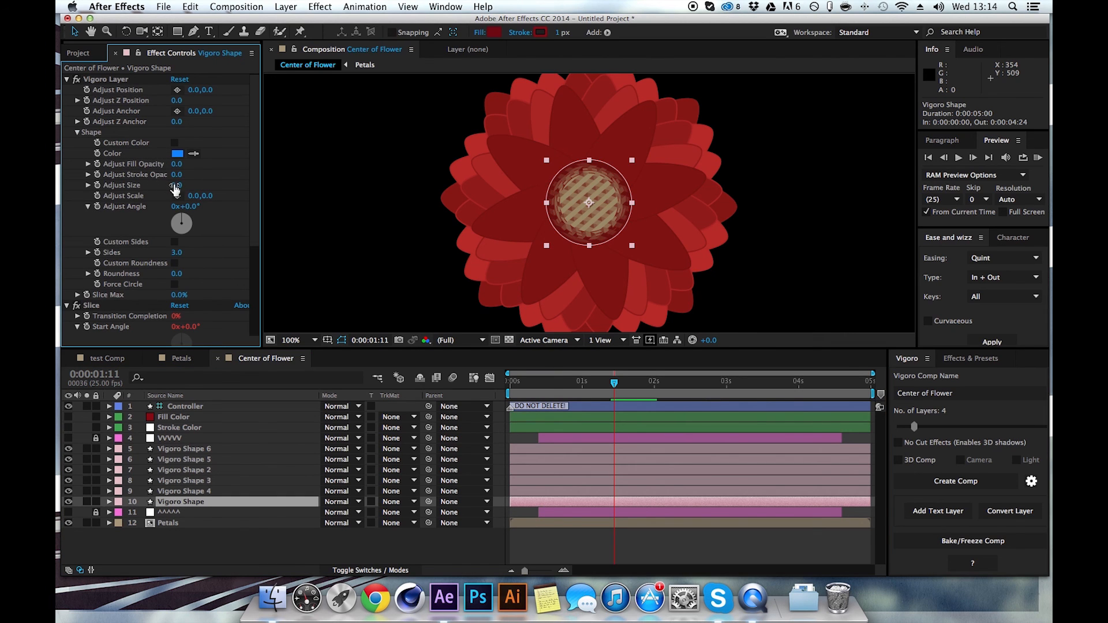
mouse_move(173, 189)
mouse_down()
mouse_move(209, 181)
mouse_move(186, 182)
mouse_up()
key(super+z)
key(super+z)
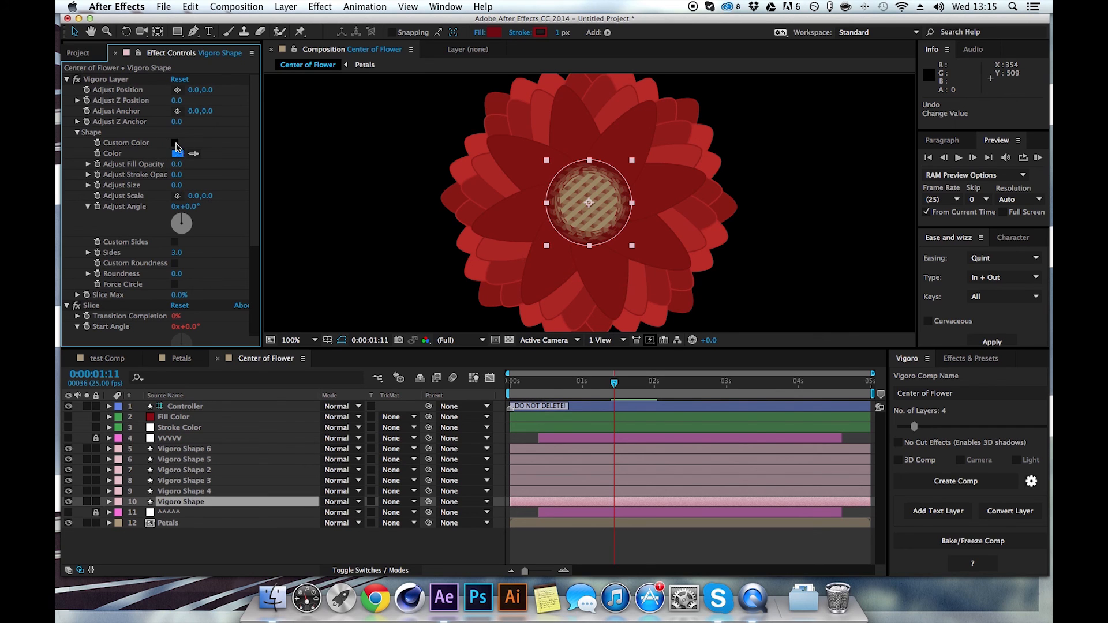
Step: Enable Custom Color for the lowest Vigoro Shape layer and set its colour to a very dark red
click(175, 143)
click(178, 155)
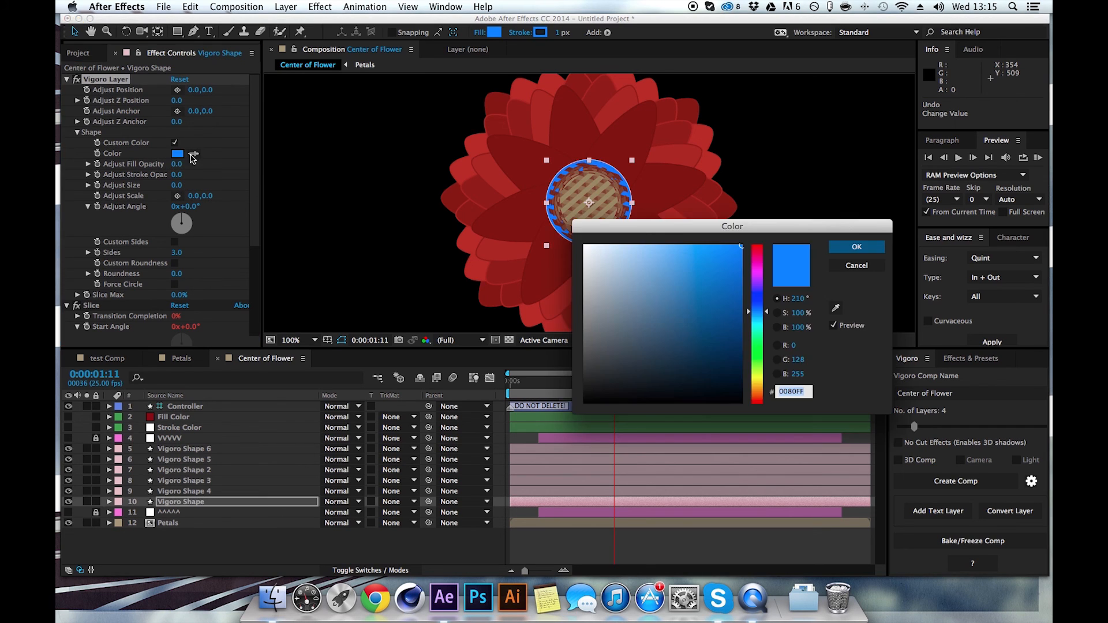
drag(759, 334, 757, 244)
click(710, 298)
mouse_move(694, 323)
mouse_down()
mouse_move(673, 354)
mouse_move(711, 338)
mouse_move(712, 354)
mouse_up()
click(839, 248)
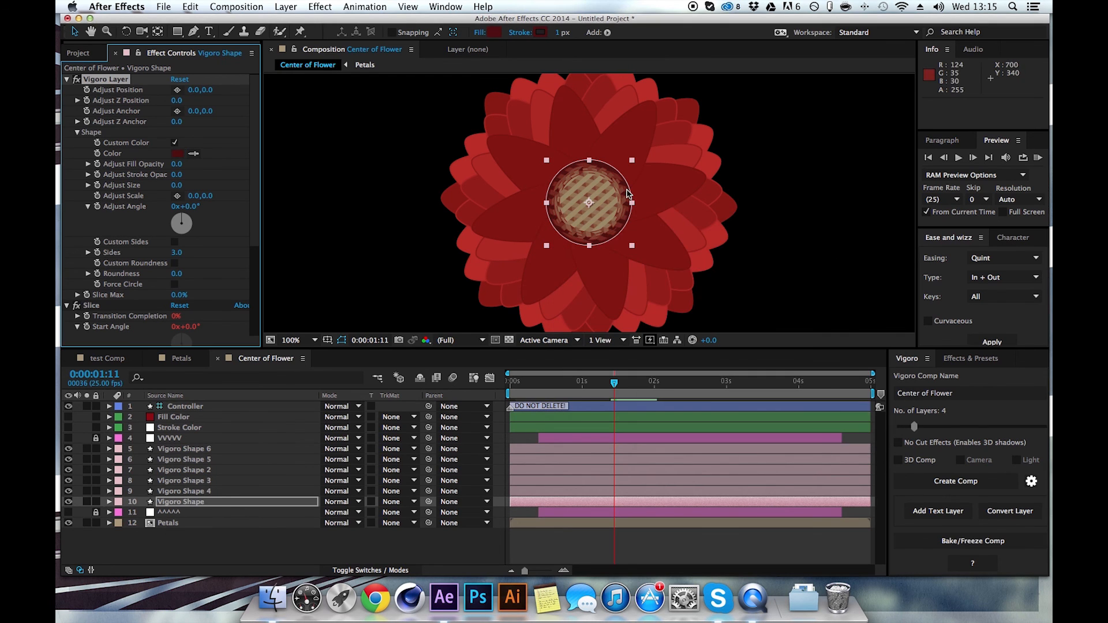
Step: Examine the dark outer ring around the flower's centre close up and against the whole composition
key(period)
click(597, 198)
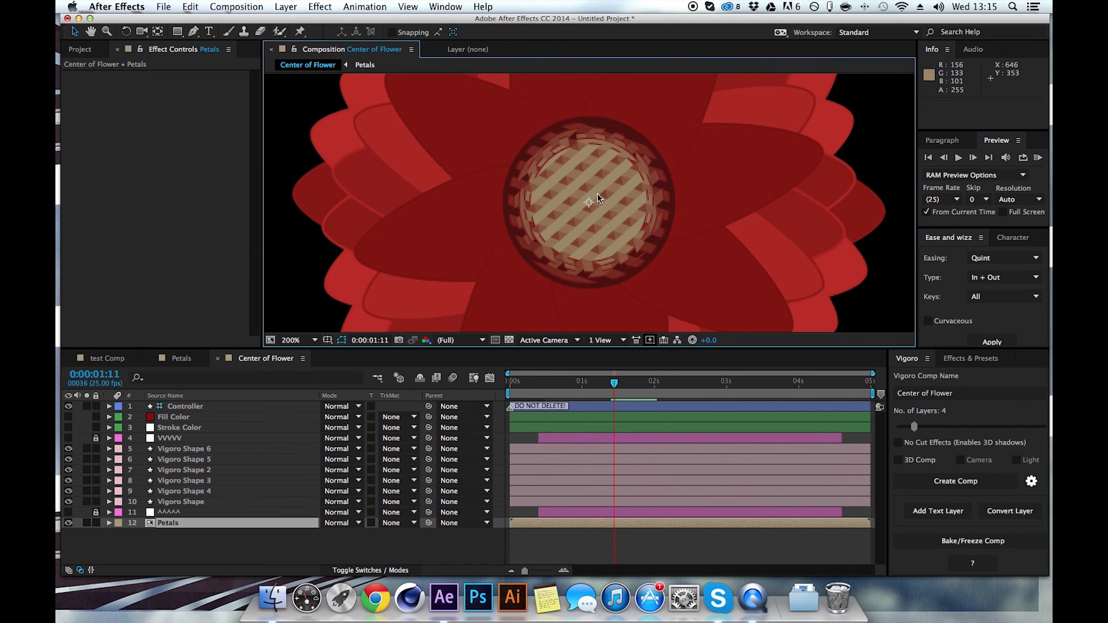
key(comma)
key(comma)
key(comma)
key(comma)
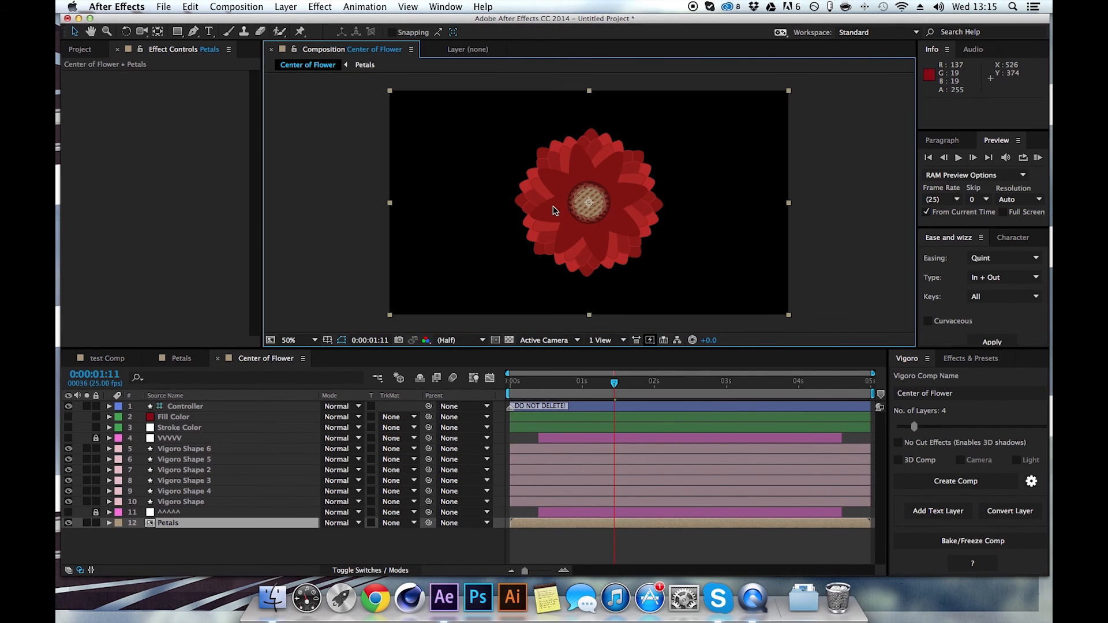
key(period)
key(period)
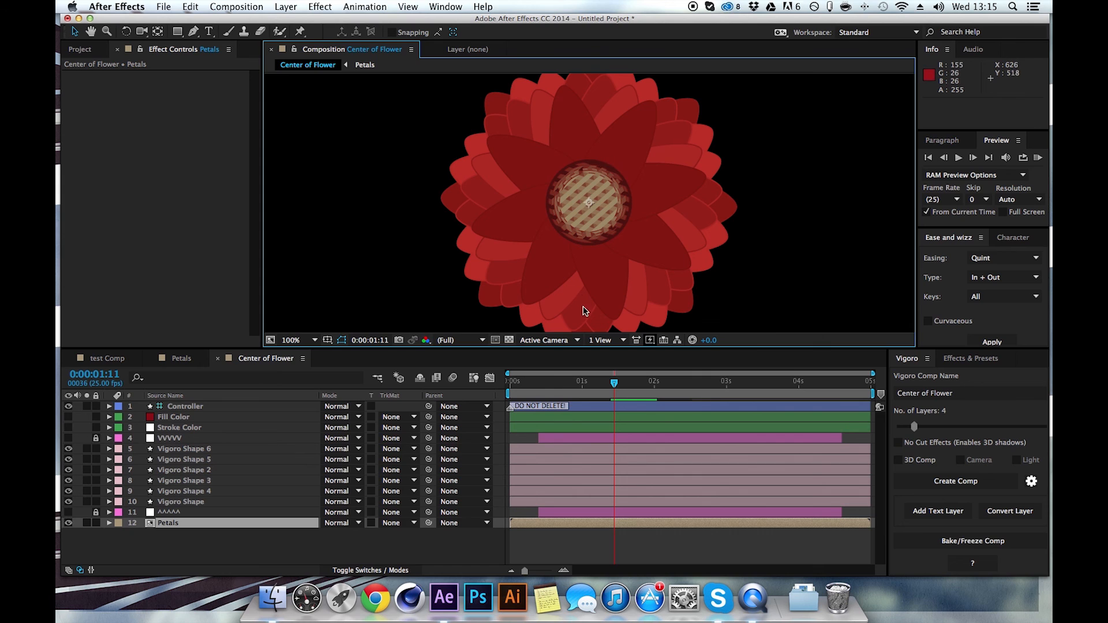
Step: Move the current time to 0:00:01:00, select the Controller layer and collapse its Scanlines settings
click(553, 382)
drag(554, 382, 582, 386)
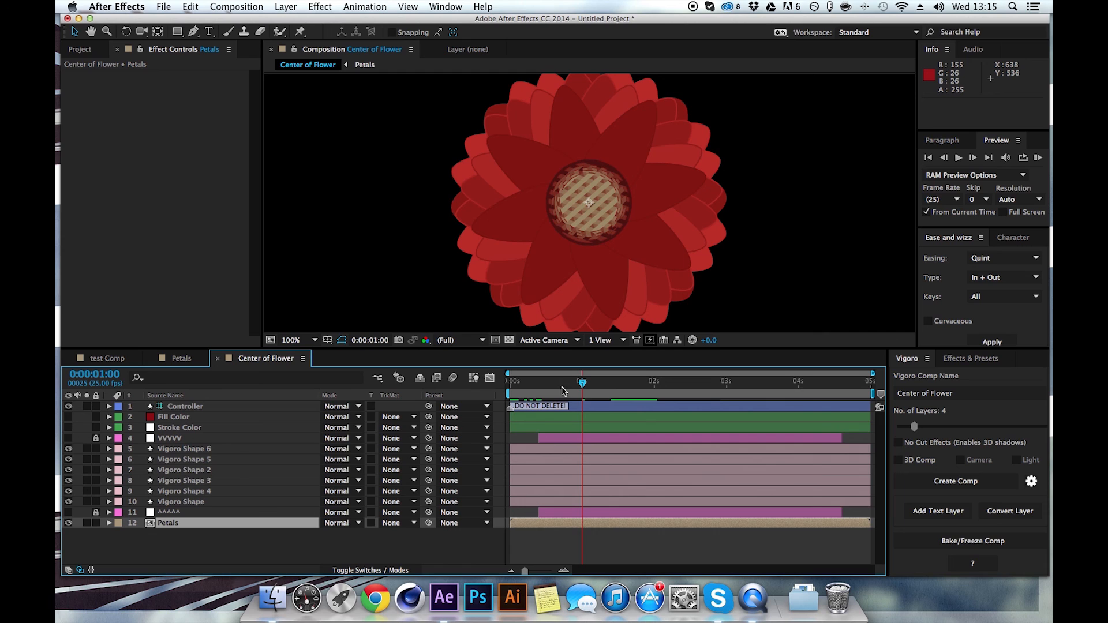
click(185, 406)
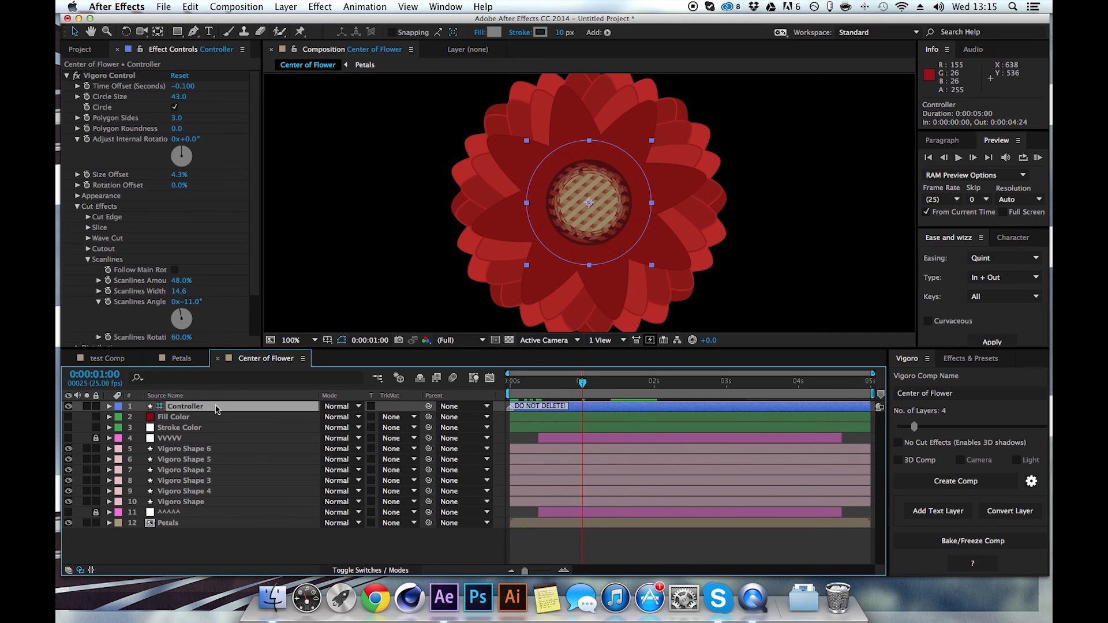
key(s)
key(s)
click(89, 259)
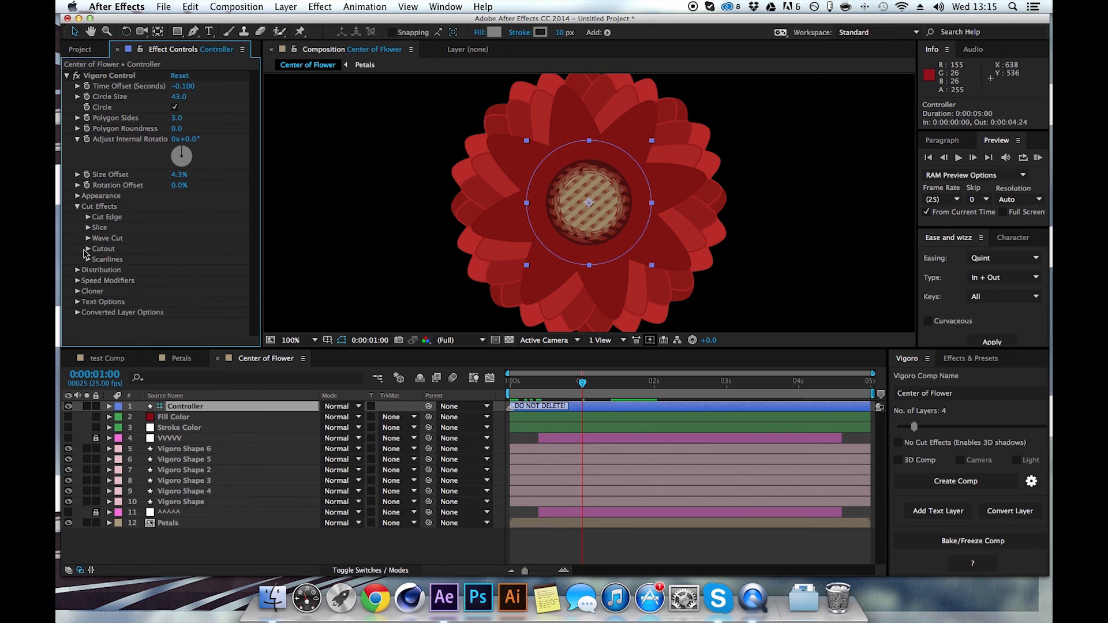
Step: Try a 27% Slice Amount with Slice Rotation at 72% on the Controller, and return the Slice Amount to 0%
click(88, 228)
mouse_move(176, 259)
mouse_down()
mouse_move(203, 263)
mouse_move(184, 261)
mouse_up()
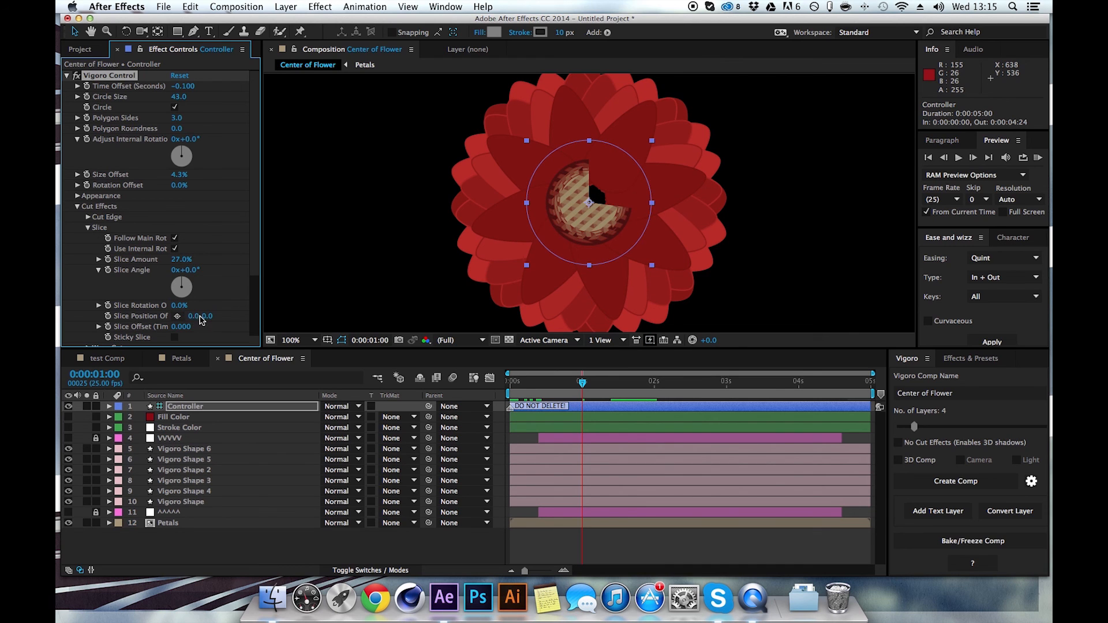
drag(172, 308, 221, 311)
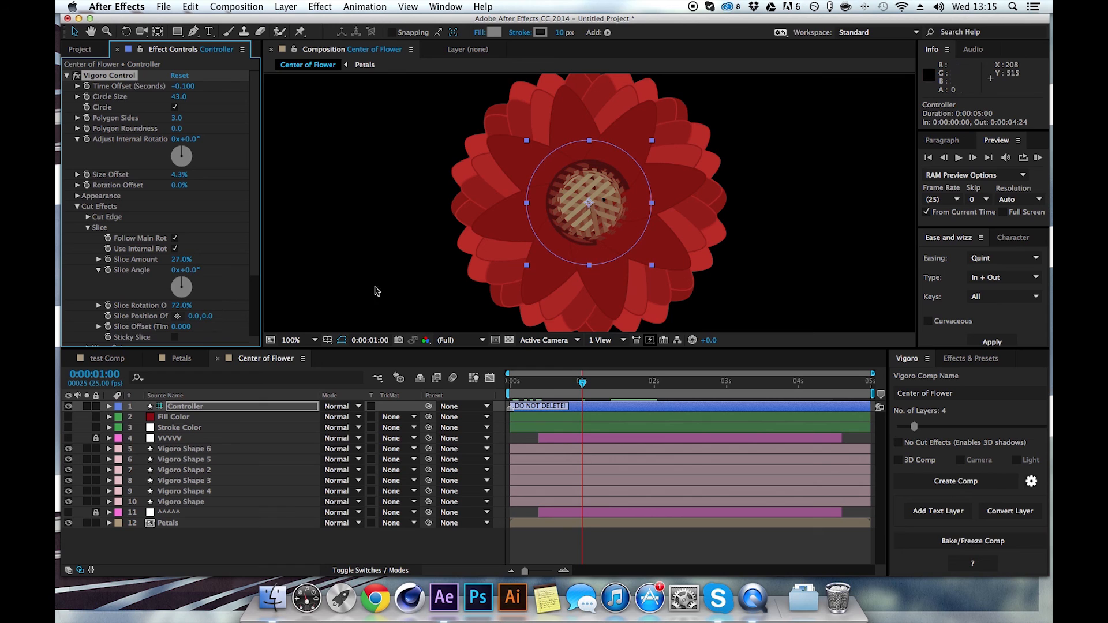
click(180, 261)
key(Return)
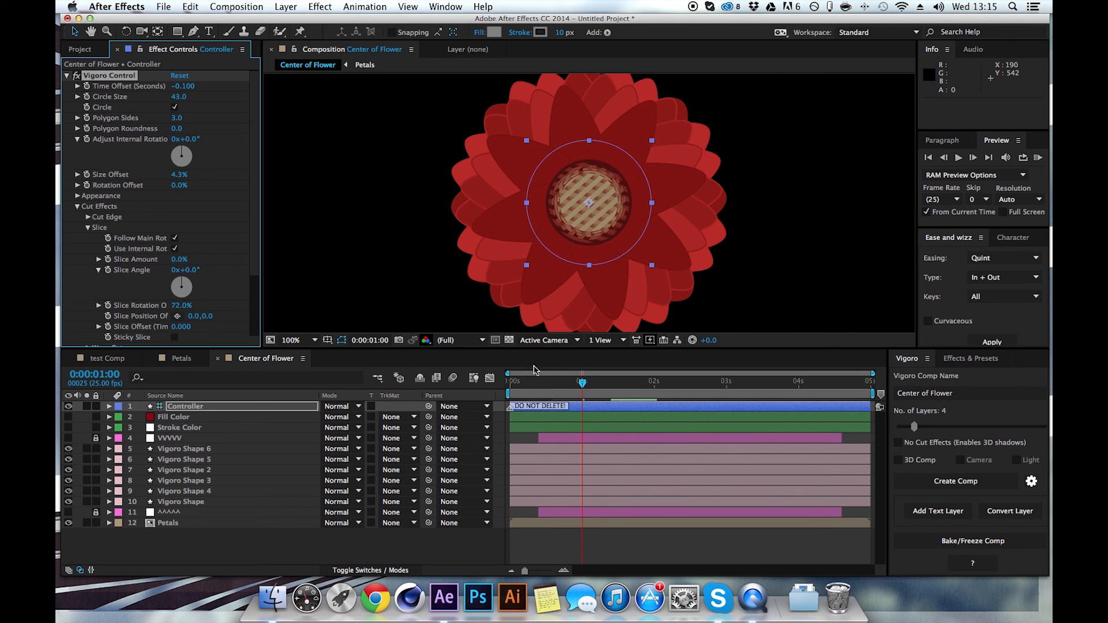
Step: Keyframe the Controller's Scale at 100% at 0:00:01:00 and 0% at the start of the composition
key(s)
click(140, 416)
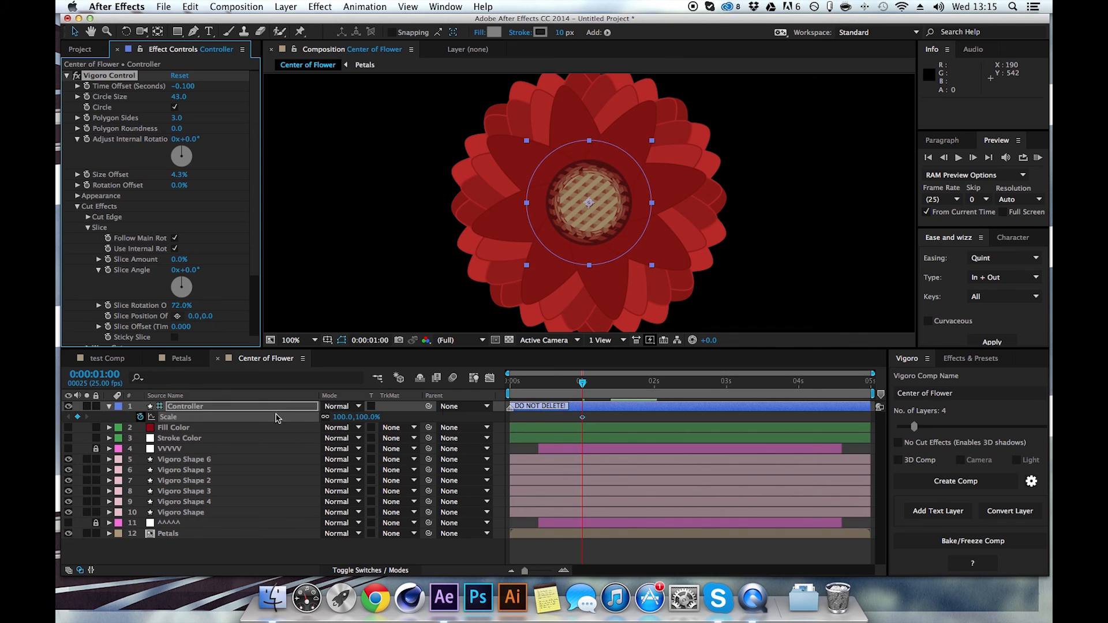
key(Home)
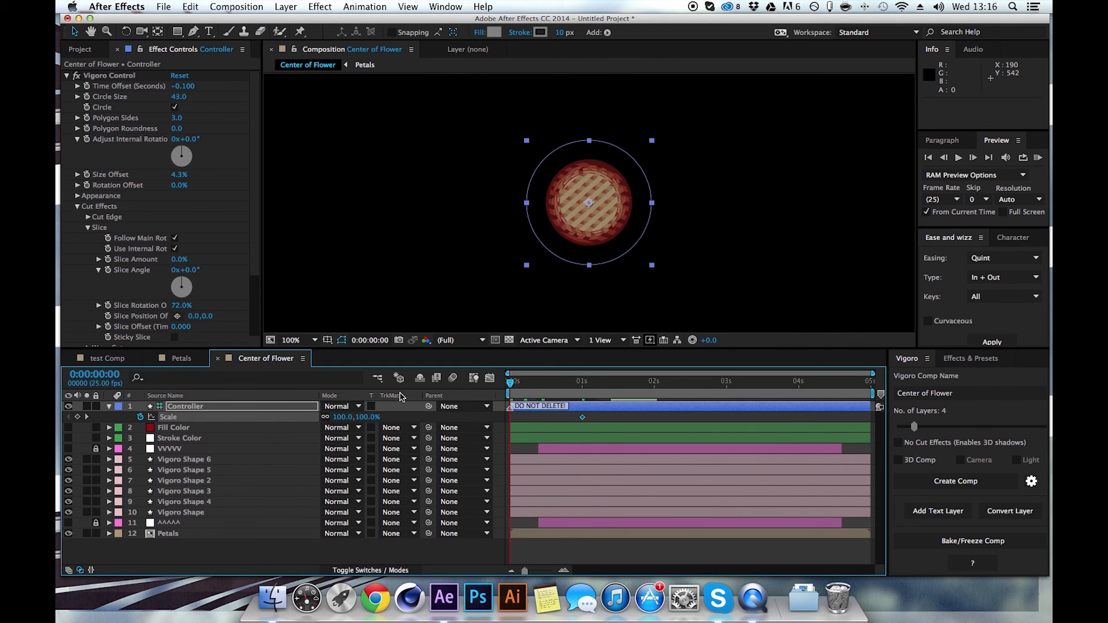
click(343, 416)
text(00)
key(Return)
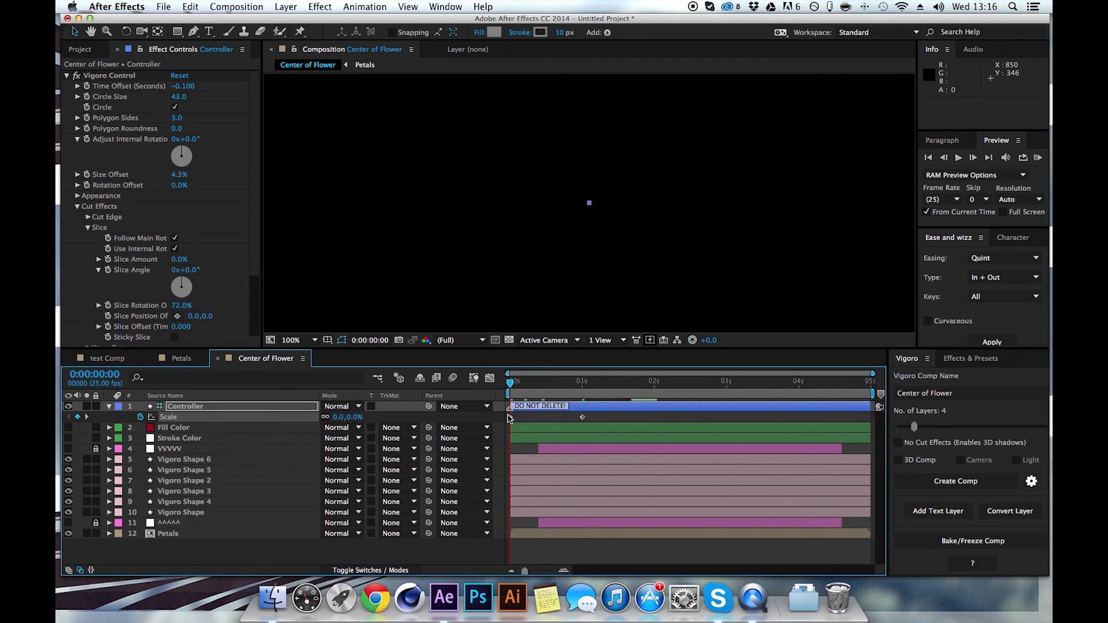
Step: Apply Expo In + Out easing to both of the Controller's Scale keyframes with Ease and Wizz
drag(581, 385, 501, 386)
click(986, 257)
click(985, 280)
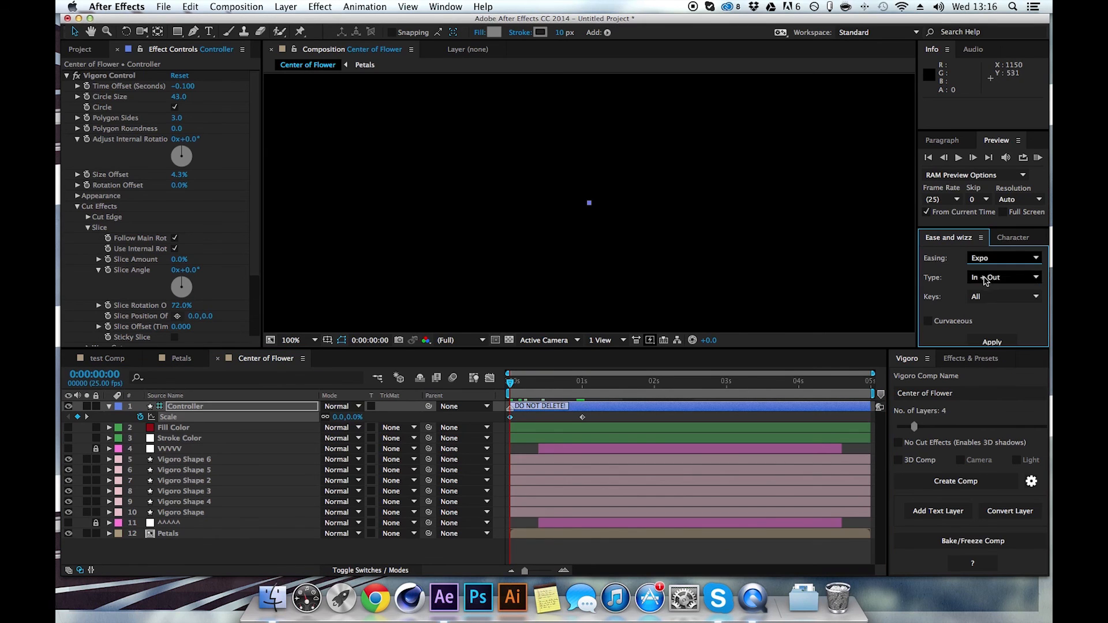
click(988, 341)
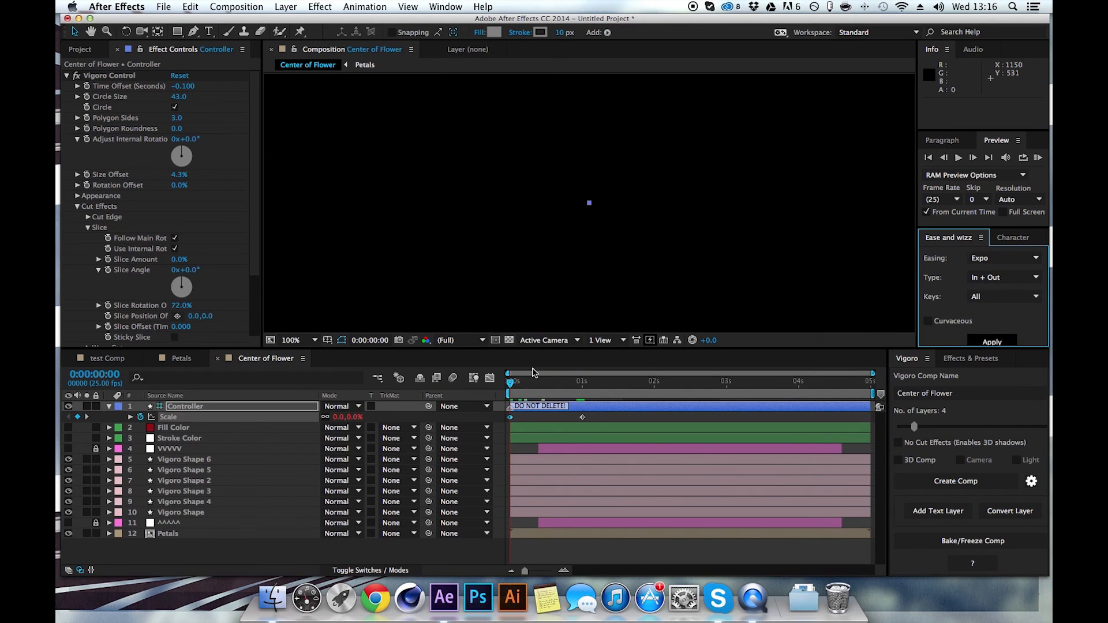
Step: Preview the flower's centre scaling up with a RAM preview and scrub to 0:00:01:02
click(1038, 159)
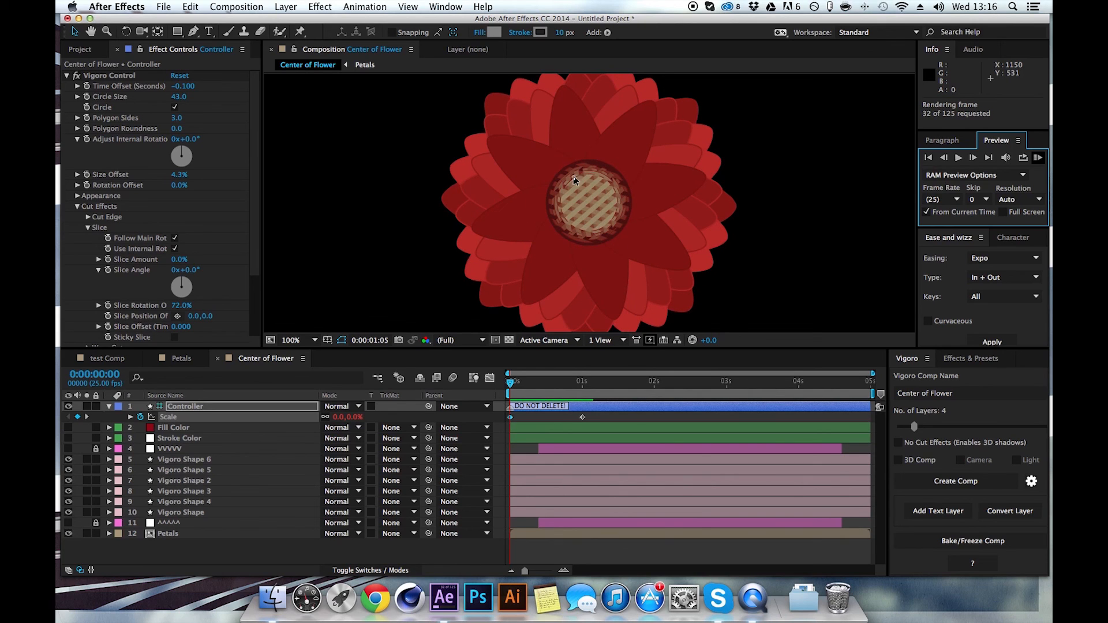
click(1042, 162)
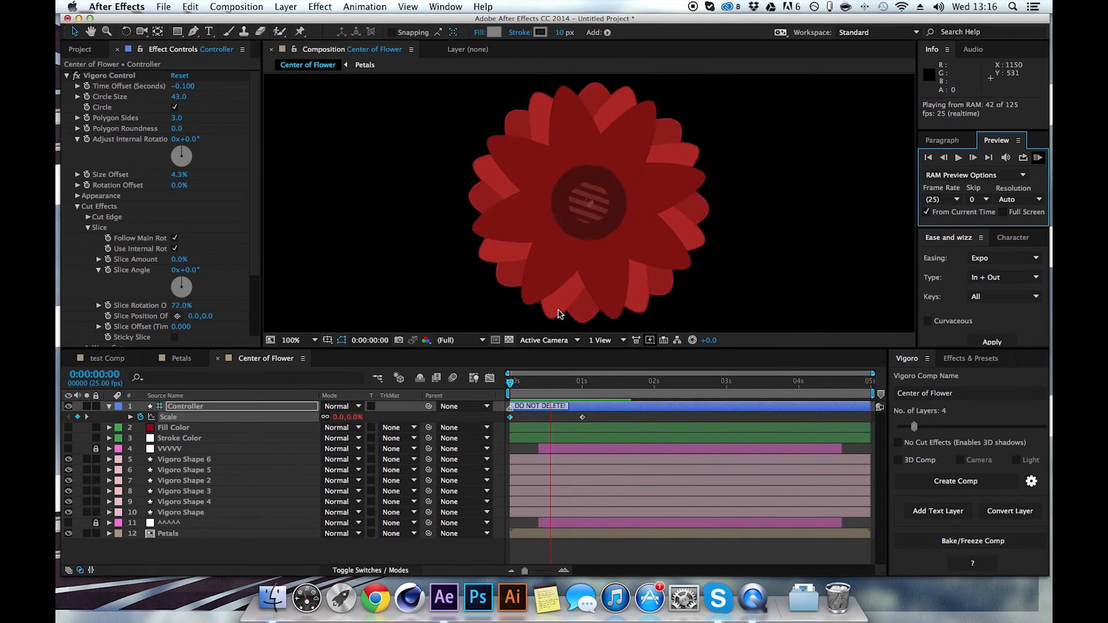
click(573, 390)
drag(573, 389, 588, 387)
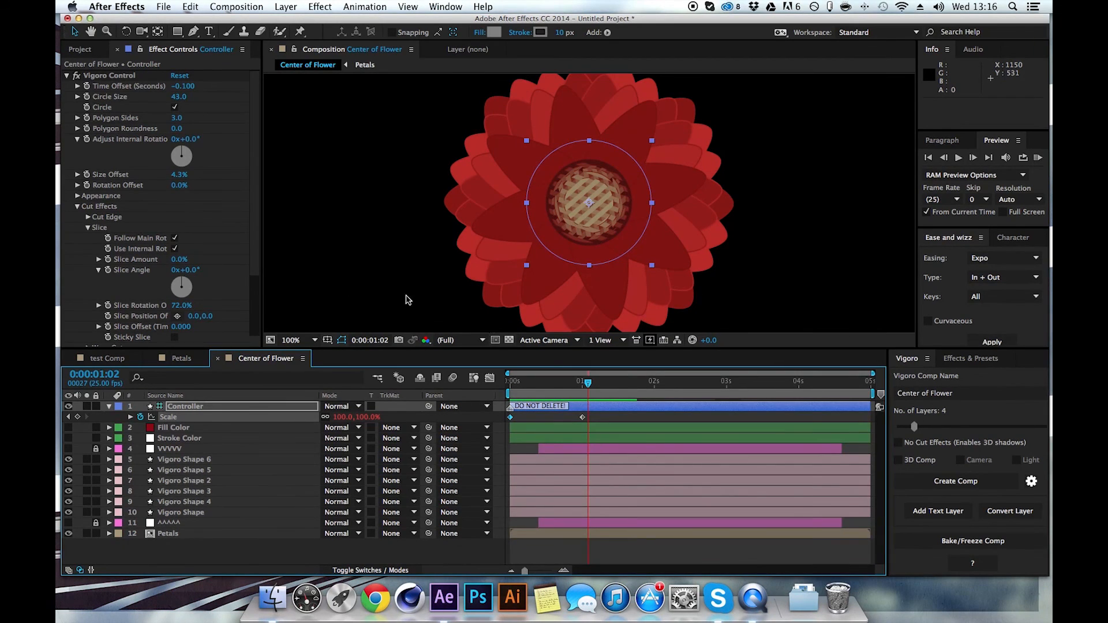
Step: Set the Controller's Rotation on Scale speed modifier to 156, checking it at 0:00:00:24
click(77, 207)
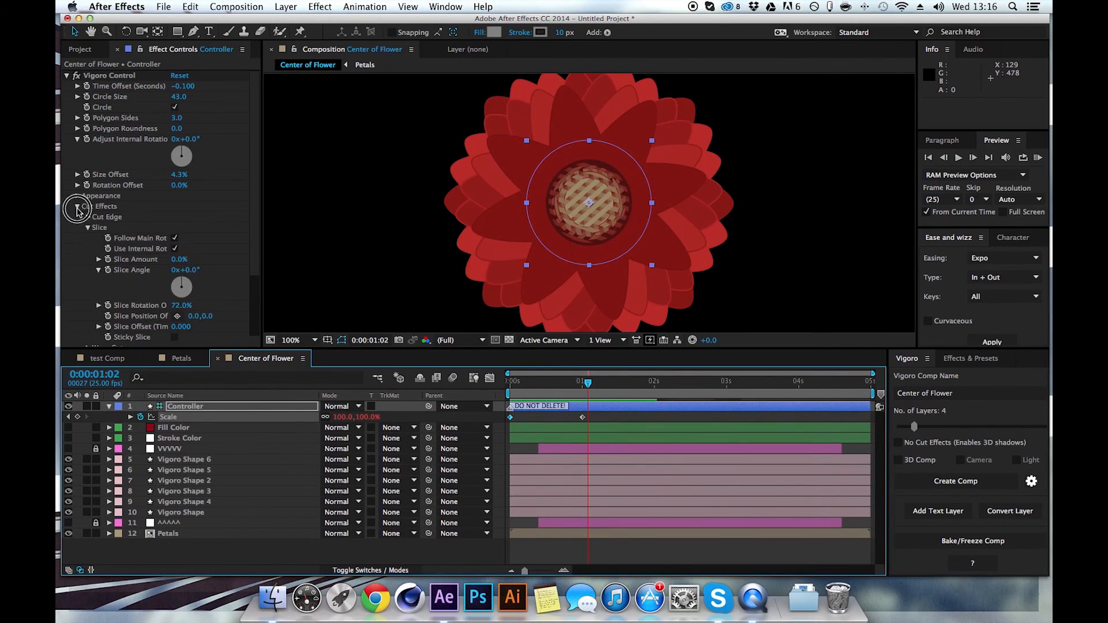
click(78, 227)
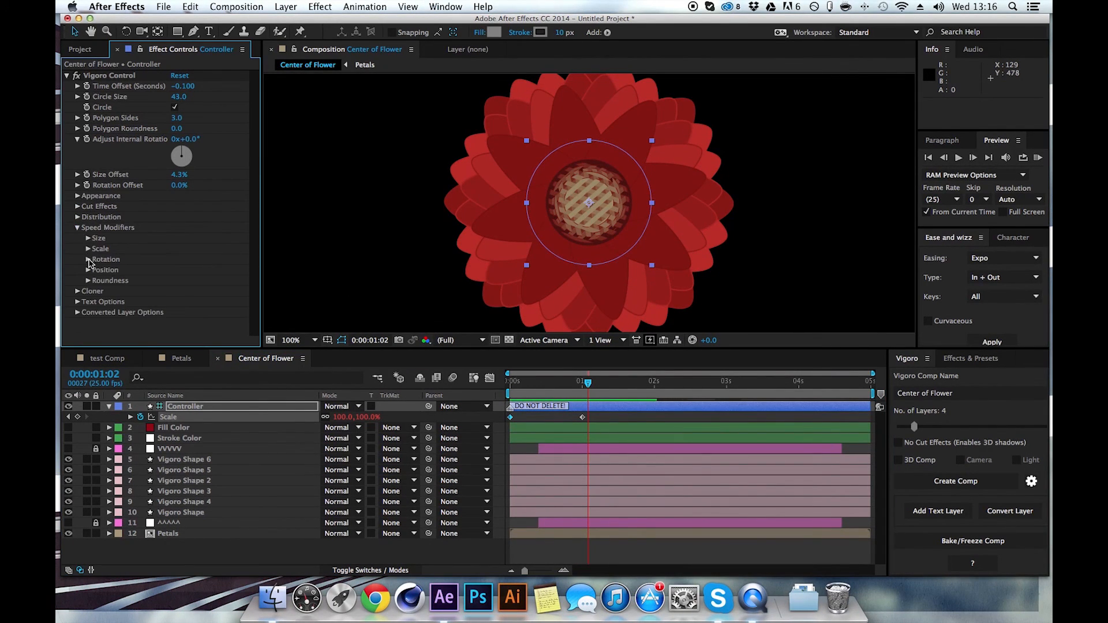
click(89, 259)
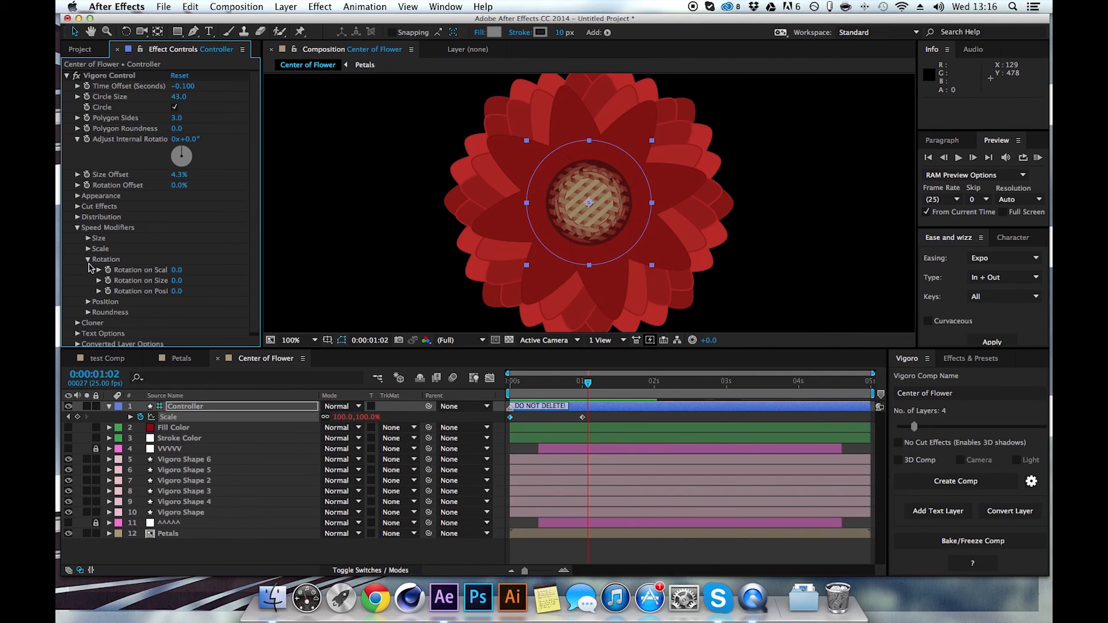
mouse_move(177, 274)
mouse_down()
mouse_move(210, 267)
mouse_move(197, 268)
mouse_up()
mouse_move(589, 386)
mouse_down()
mouse_move(570, 385)
mouse_move(580, 386)
mouse_up()
drag(172, 274, 236, 267)
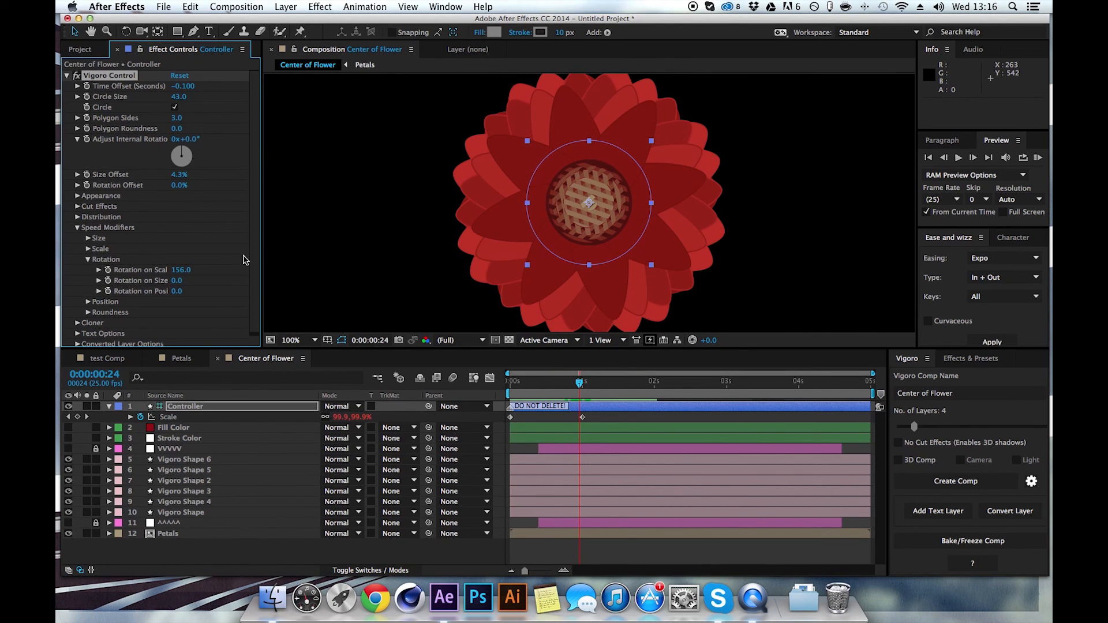
Step: Enable Follow Main Rotation for the Controller's Scanlines in Cut Effects
scroll(248, 251, down, 1)
click(77, 203)
scroll(79, 210, down, 2)
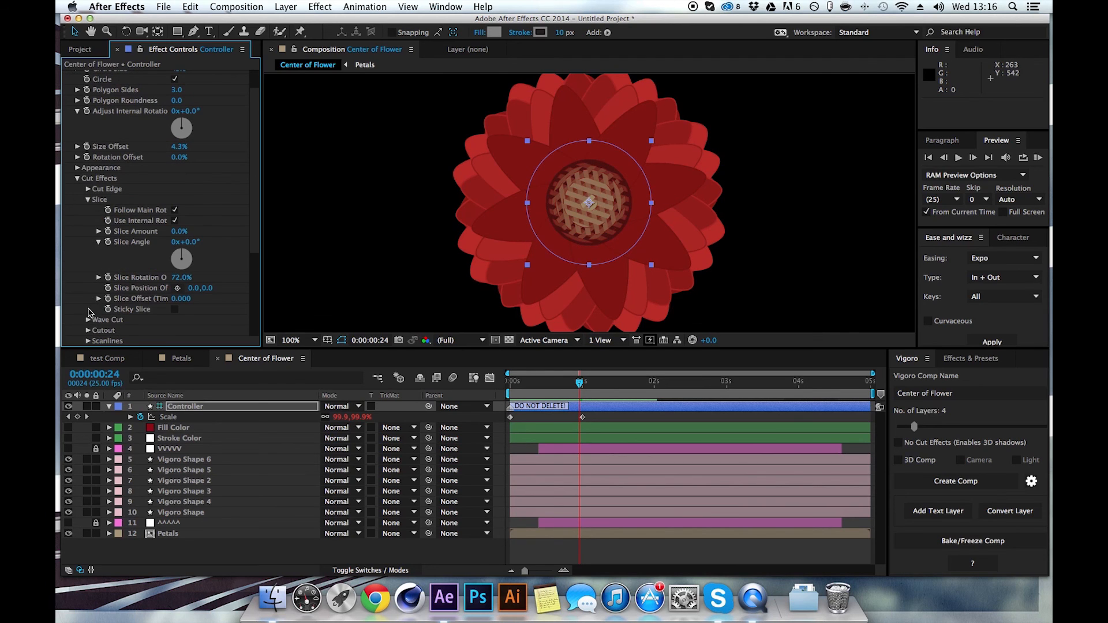
scroll(90, 312, down, 1)
click(88, 332)
scroll(91, 329, down, 5)
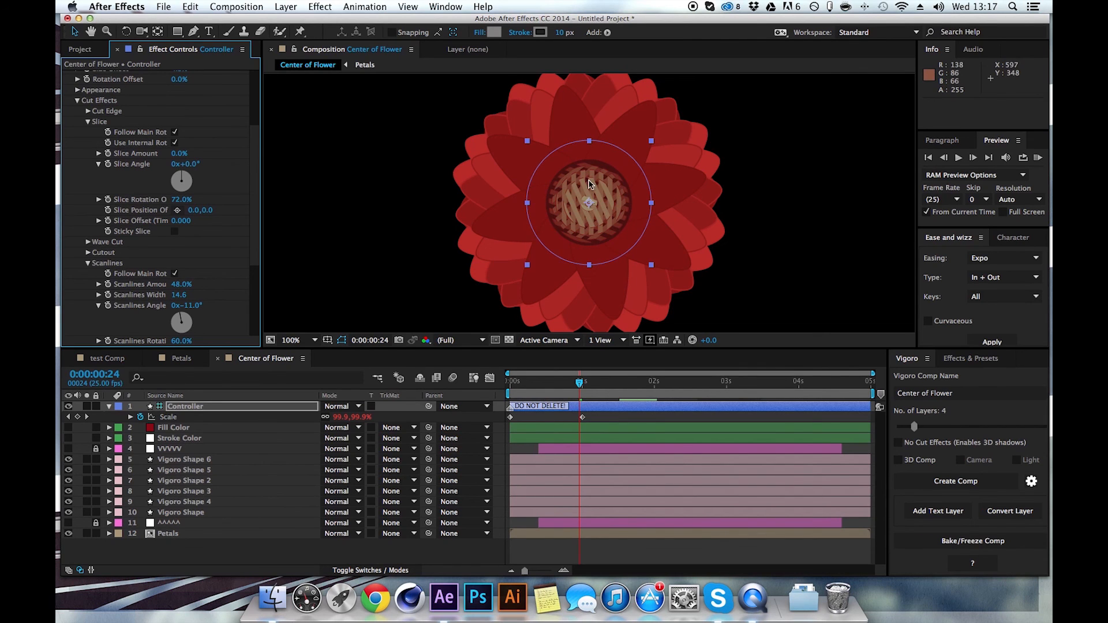
Step: Preview the flower's scale-up with its rotating scanlines from 0:00:00:08 and scrub to 0:00:01:03
mouse_move(579, 387)
mouse_down()
mouse_move(536, 385)
mouse_move(573, 386)
mouse_up()
drag(254, 184, 251, 233)
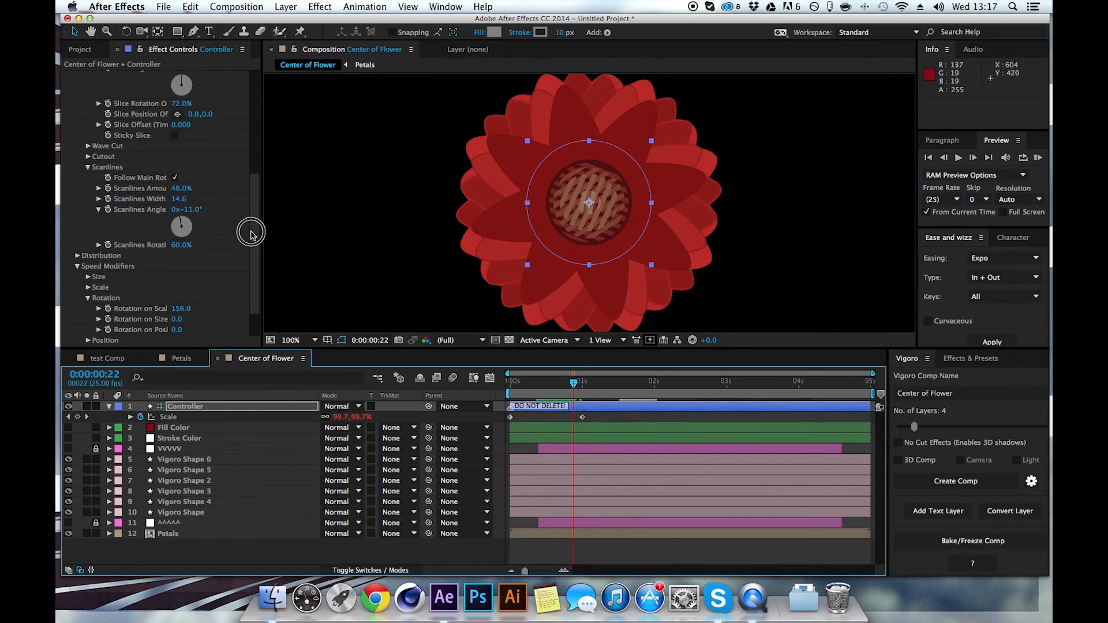
drag(573, 385, 532, 386)
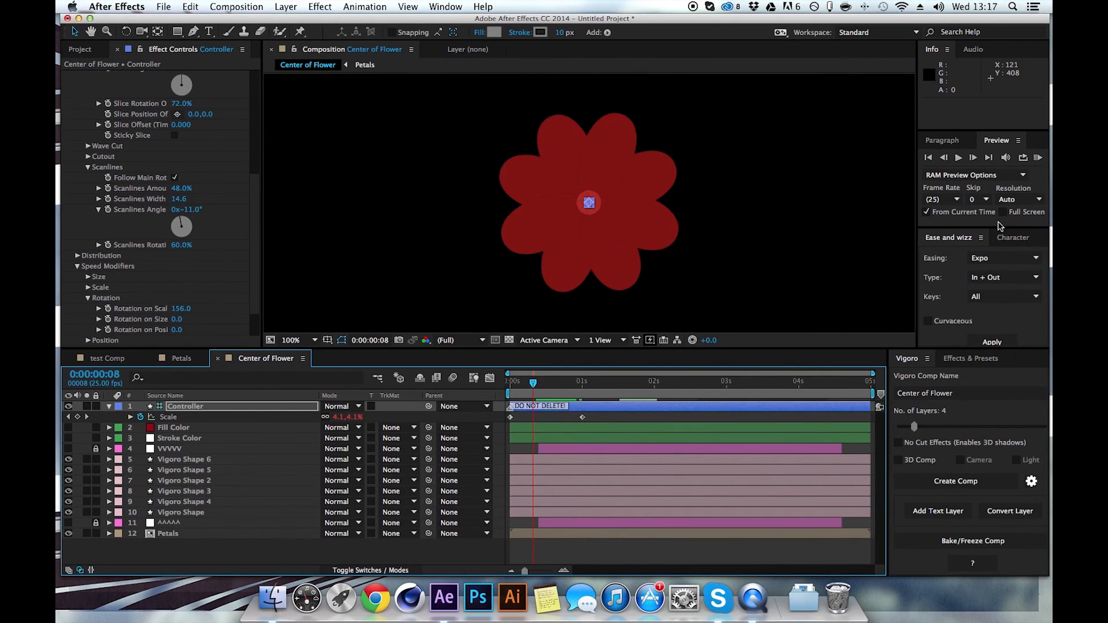
click(1038, 158)
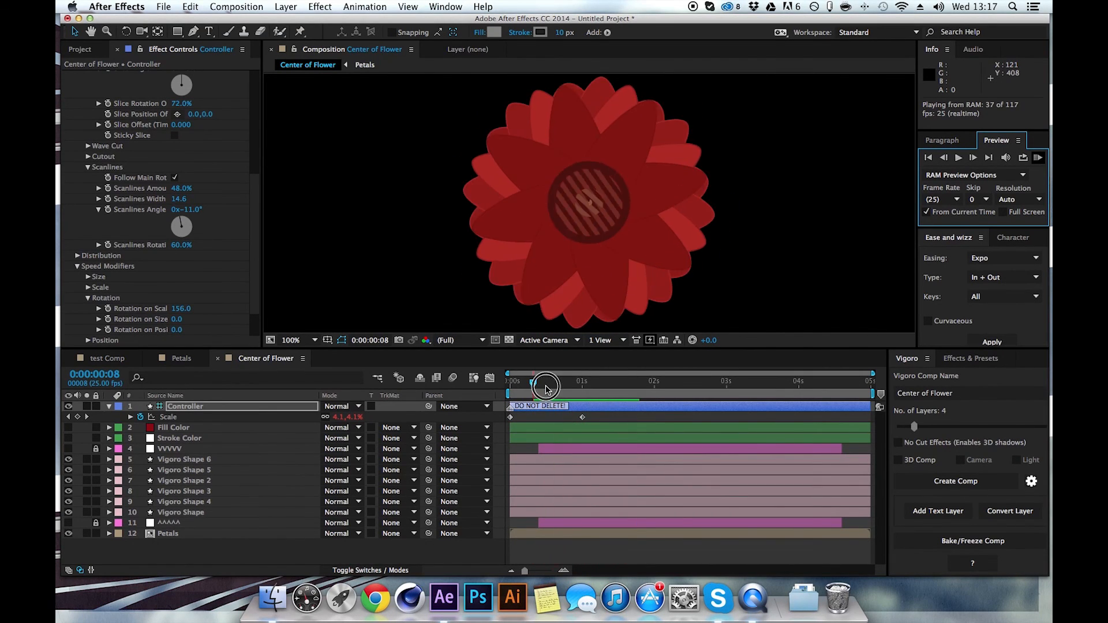
click(589, 383)
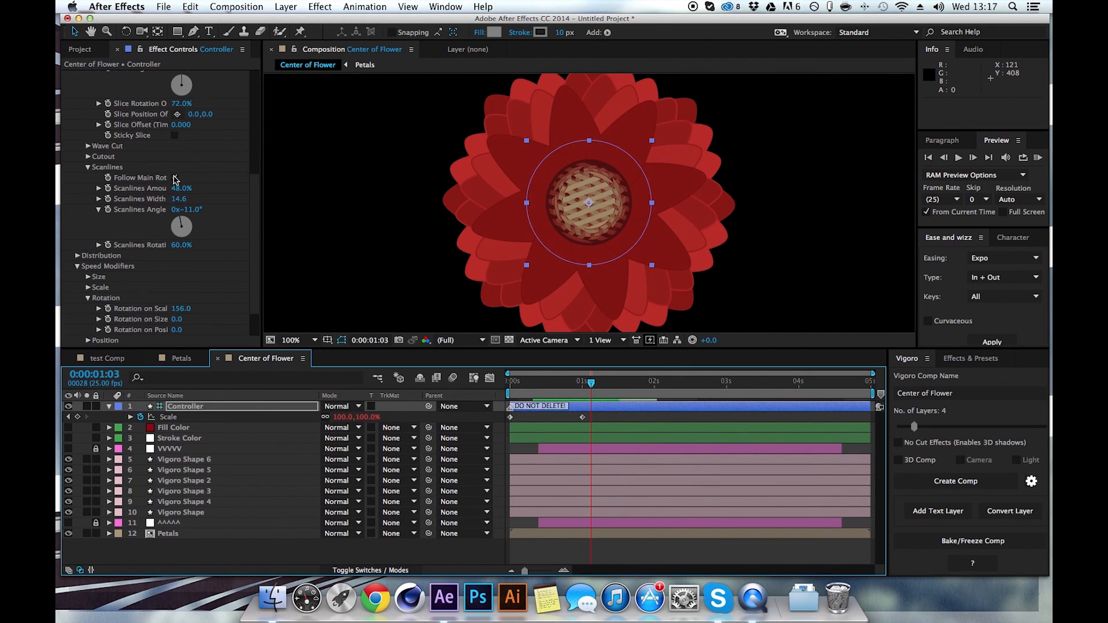
Step: Set the Controller's Rotation on Scale speed modifier to -148
scroll(103, 170, down, 4)
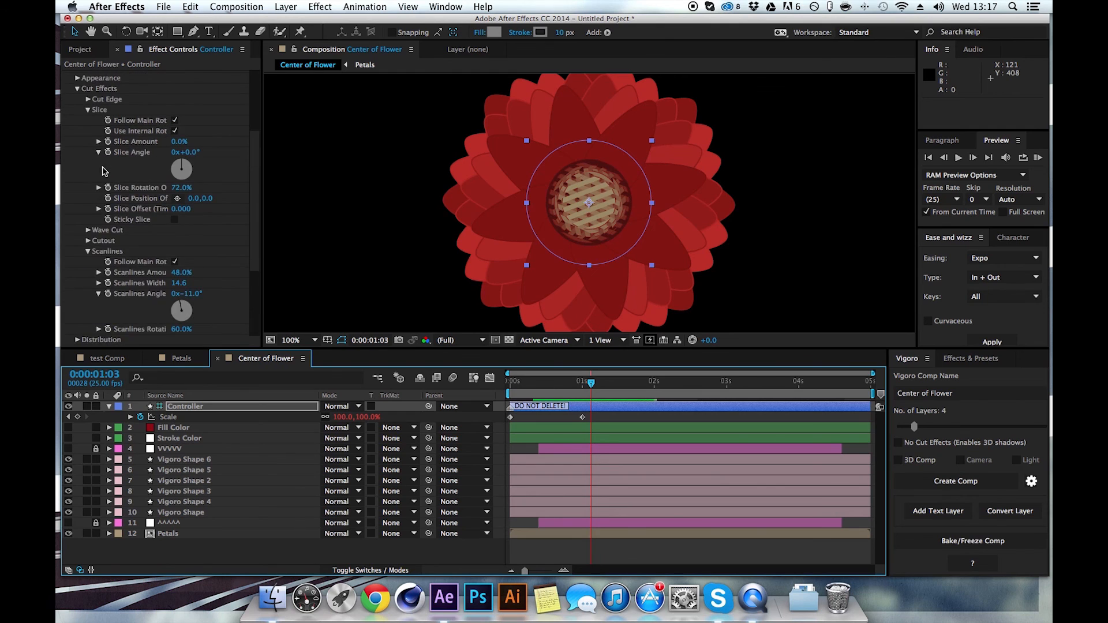
drag(182, 272, 75, 271)
drag(175, 267, 57, 266)
click(177, 268)
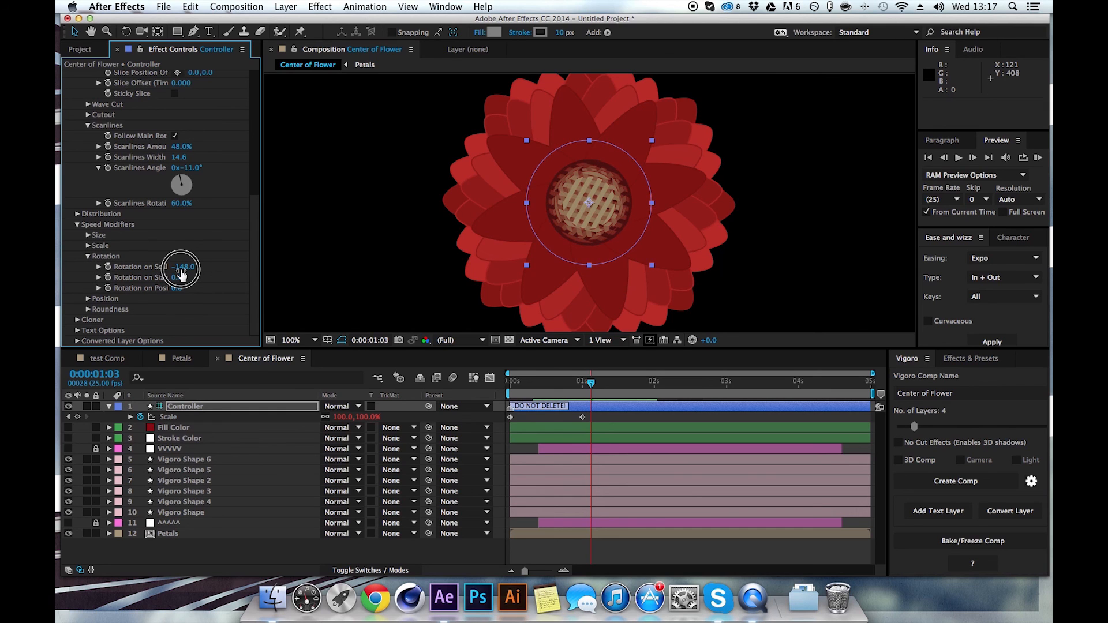
Step: Play a RAM preview of the reversed centre rotation from 0:00:00:00
drag(594, 388, 510, 386)
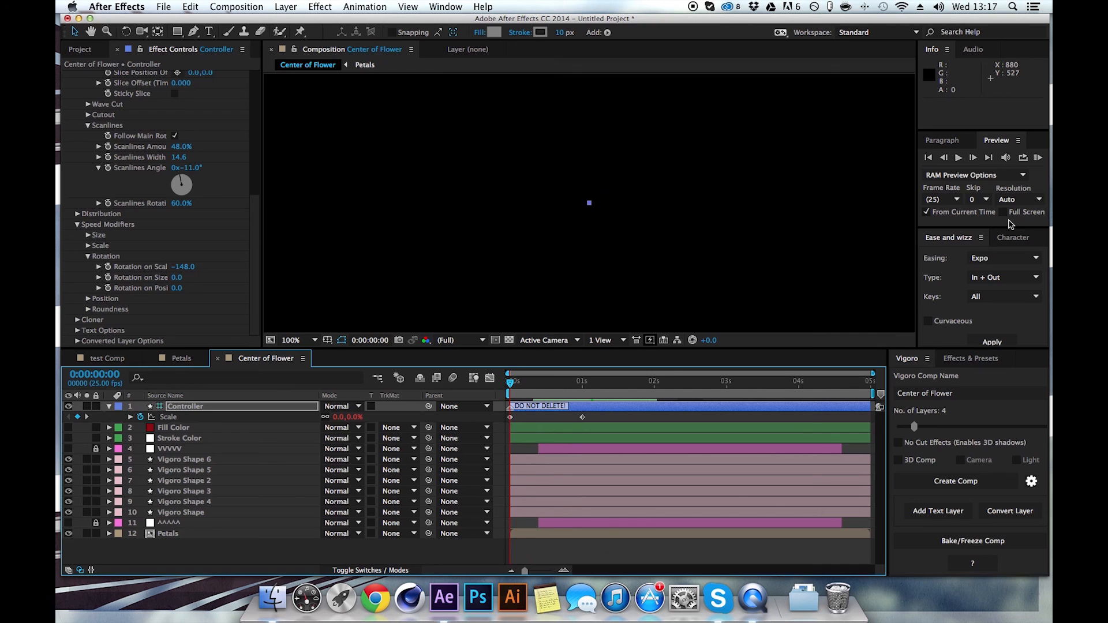
click(1038, 158)
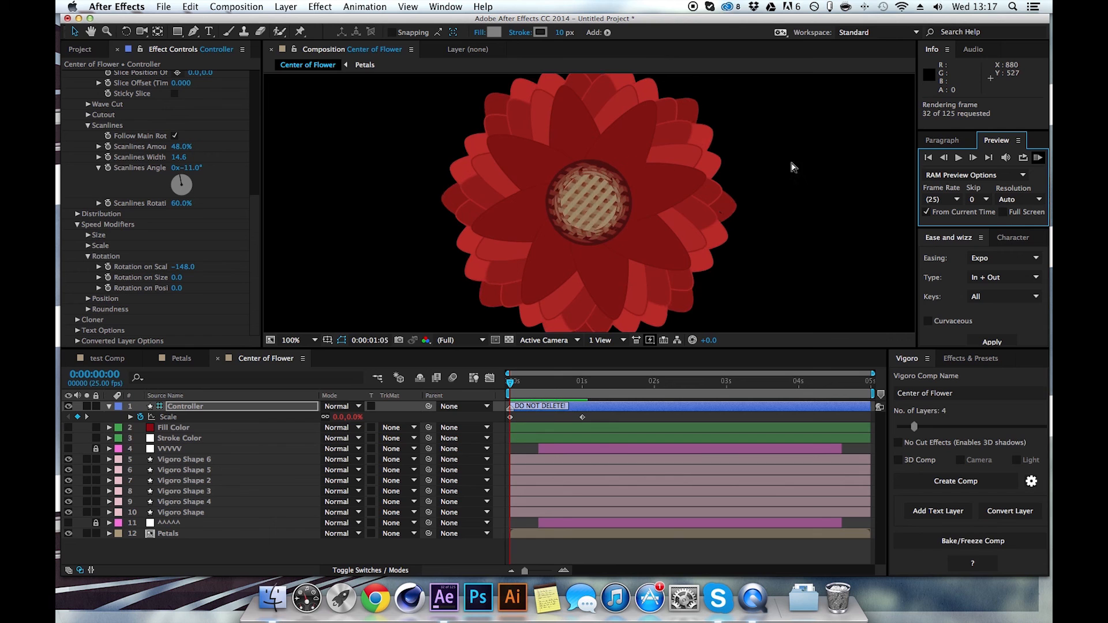
click(1038, 158)
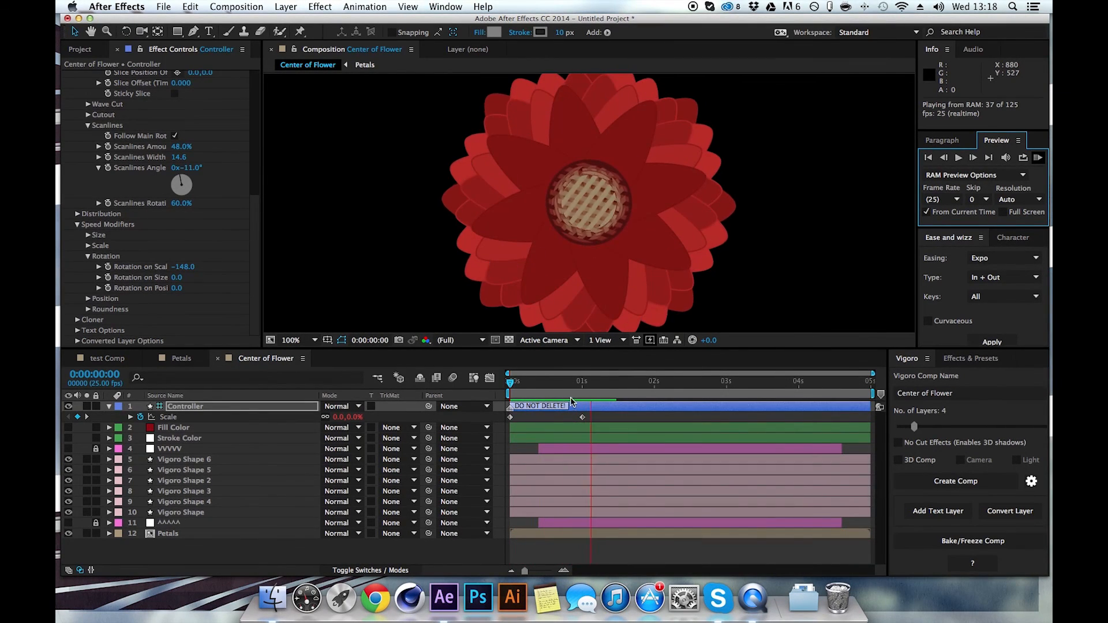
Step: Keyframe the Controller's Scale at 100% at 0:00:02:00 and at 0% at 0:00:02:15
drag(606, 388, 658, 389)
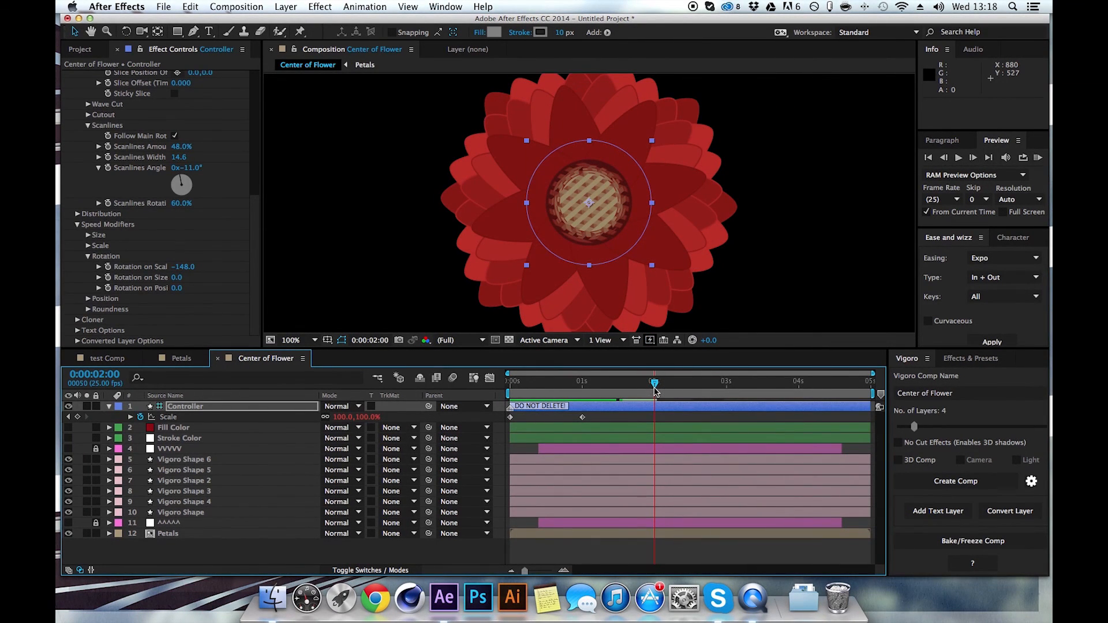
click(78, 417)
mouse_move(682, 385)
mouse_down()
mouse_move(715, 387)
mouse_move(698, 386)
mouse_up()
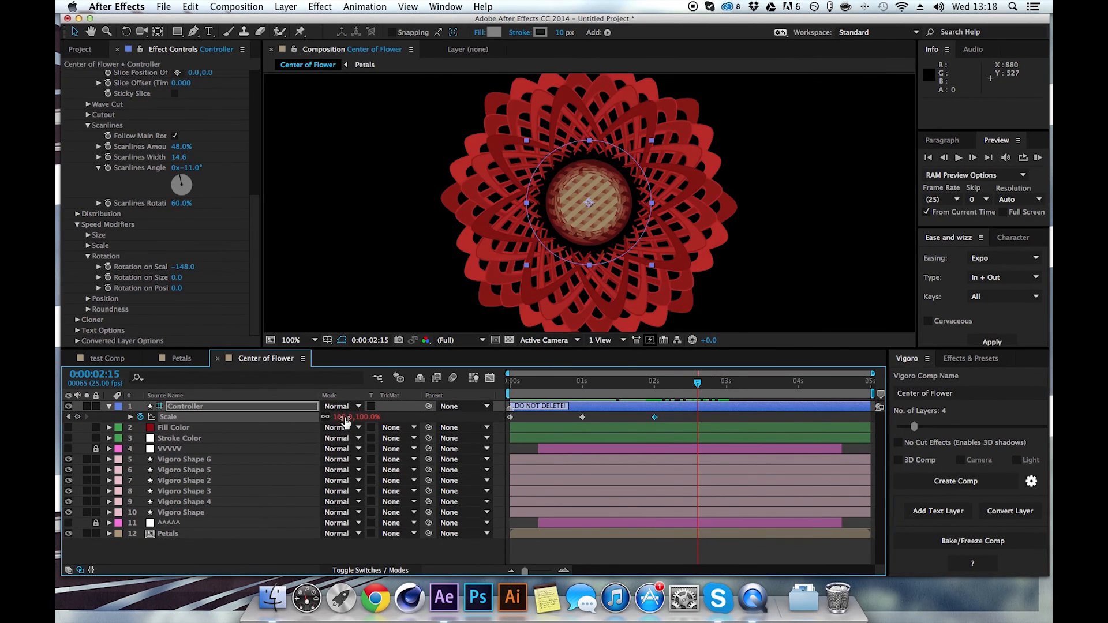
key(Return)
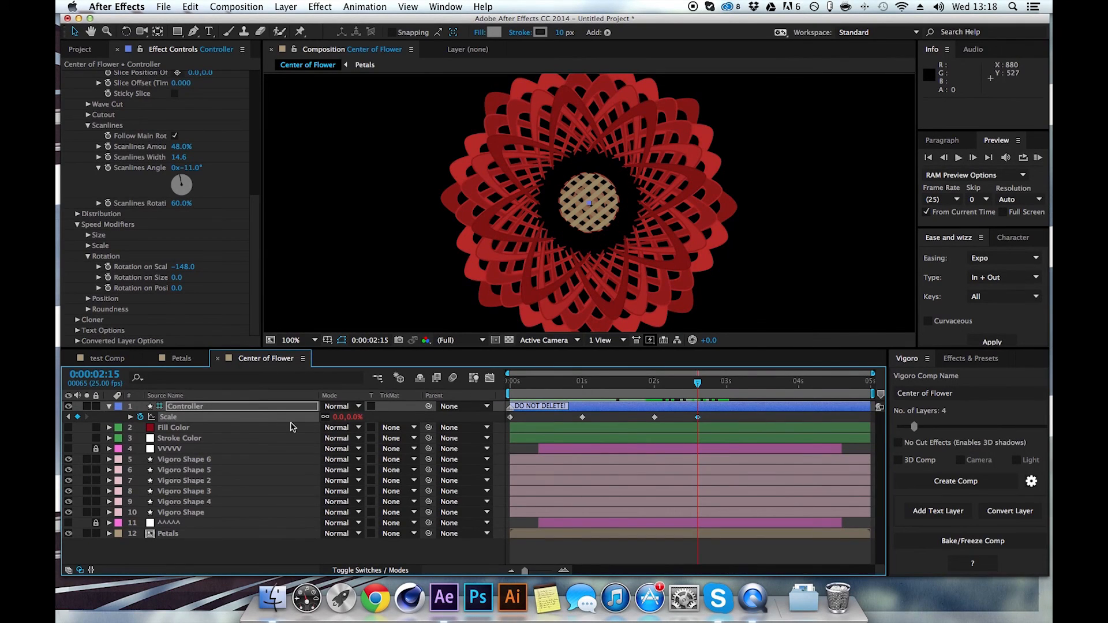
Step: Play a RAM preview of the centre scaling down from 0:00:01:08
drag(690, 393, 604, 393)
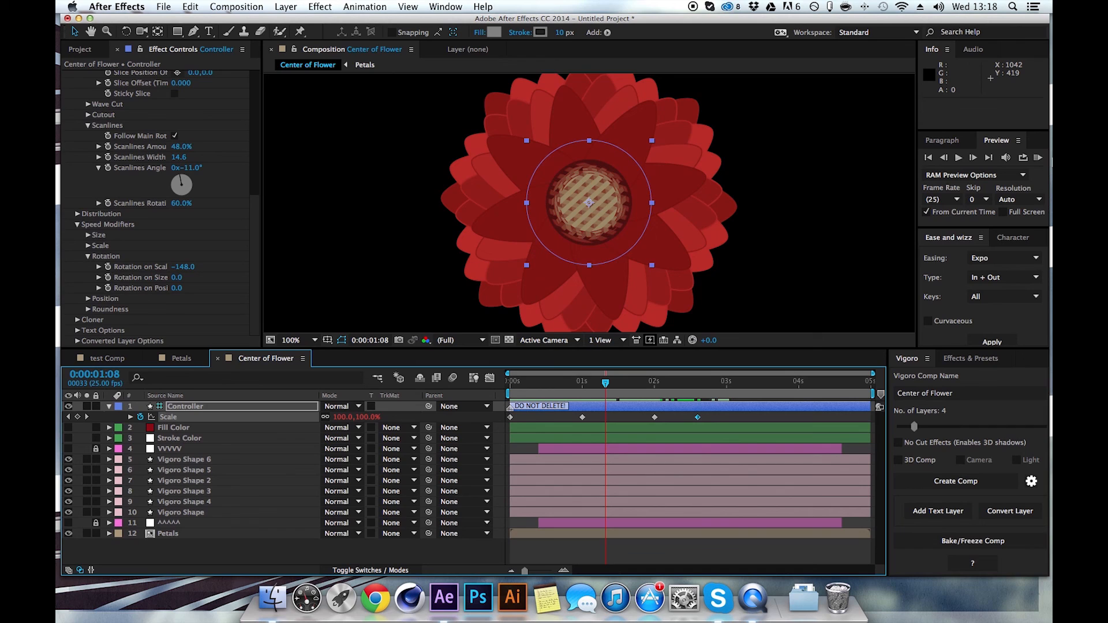
click(1038, 158)
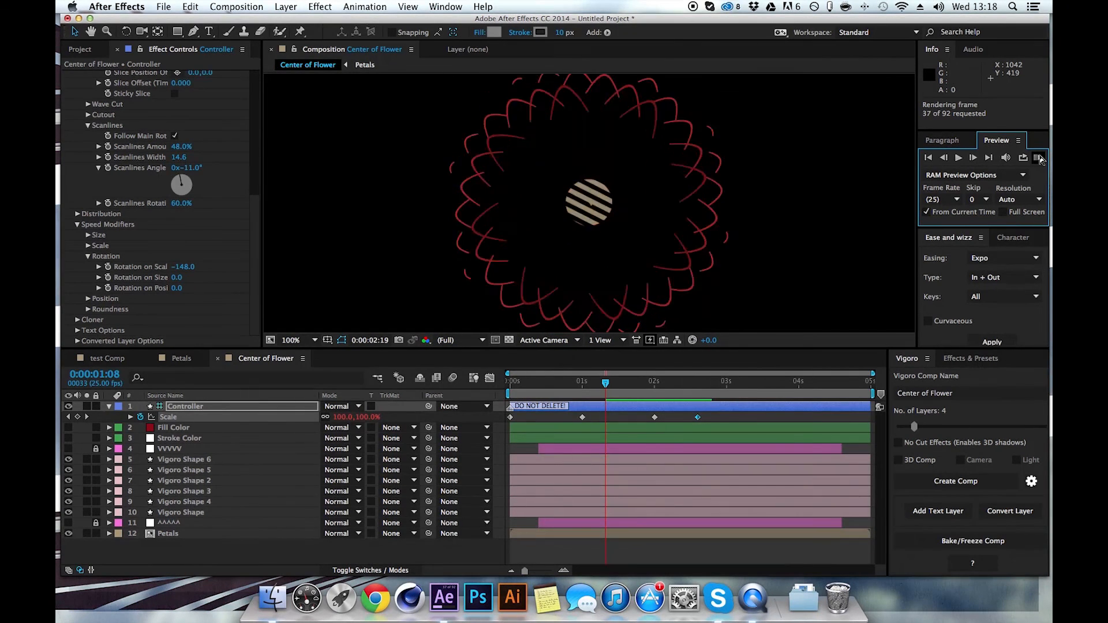
click(1039, 156)
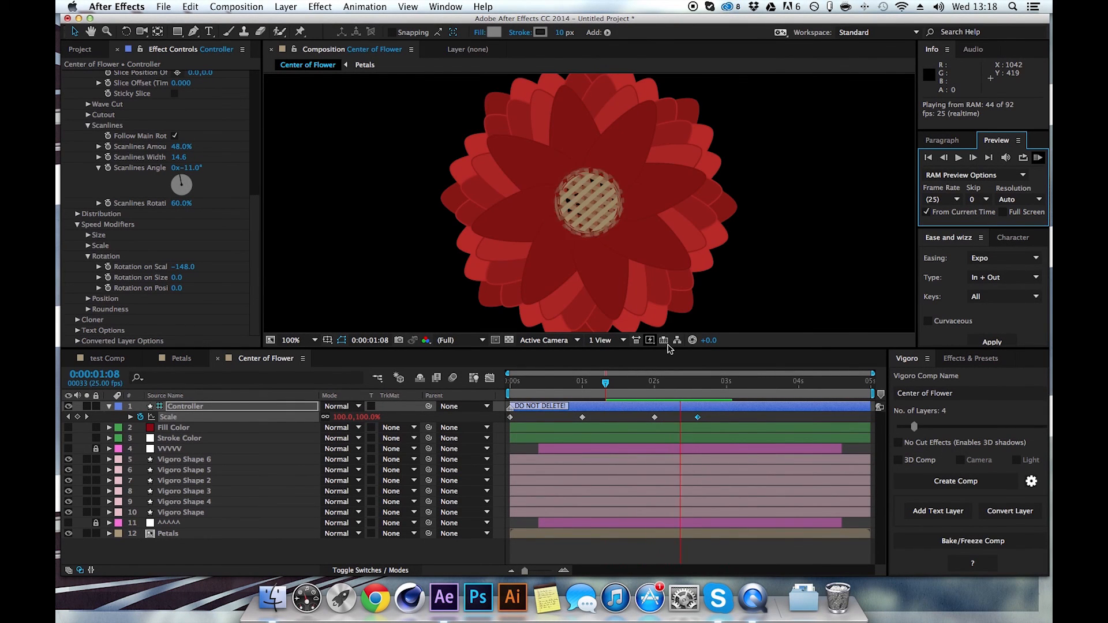
Step: Apply Quart In + Out easing to all of the Controller's Scale keyframes with Ease and Wizz
click(650, 390)
drag(650, 390, 655, 394)
click(989, 261)
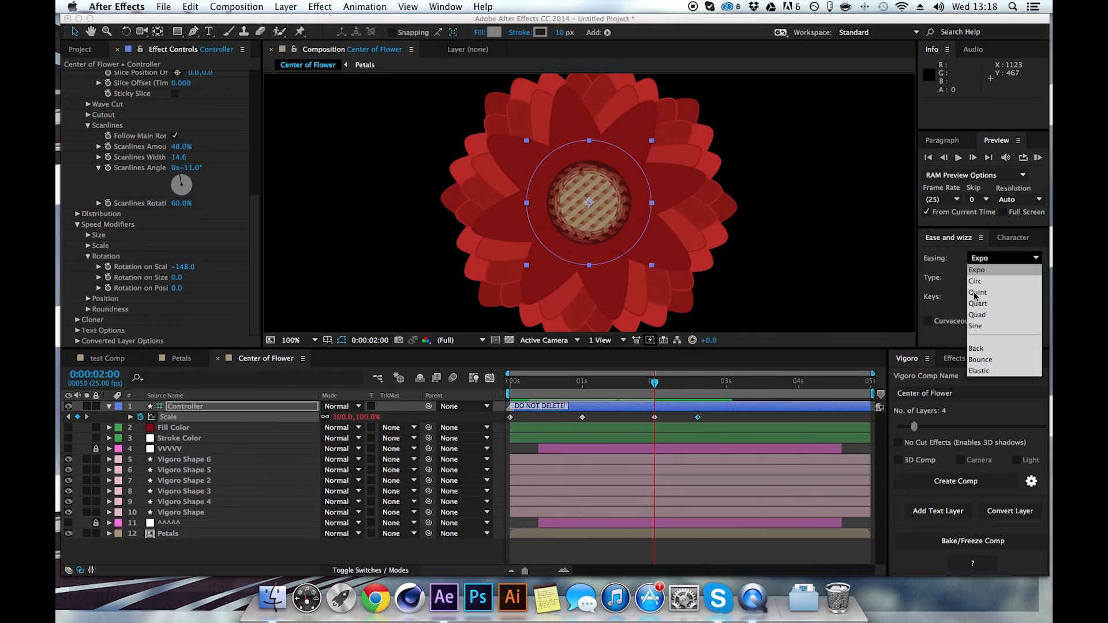
click(978, 303)
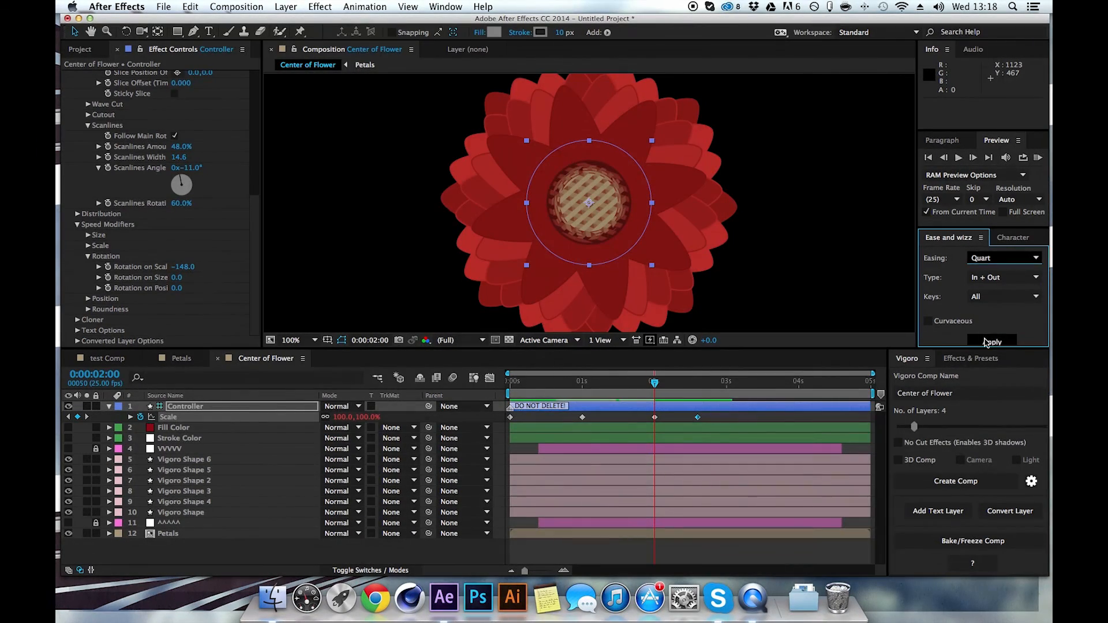
Step: Preview the whole flower animation from 0:00:00:00, including the scale-up and scale-down, and stop playback
drag(655, 382, 472, 380)
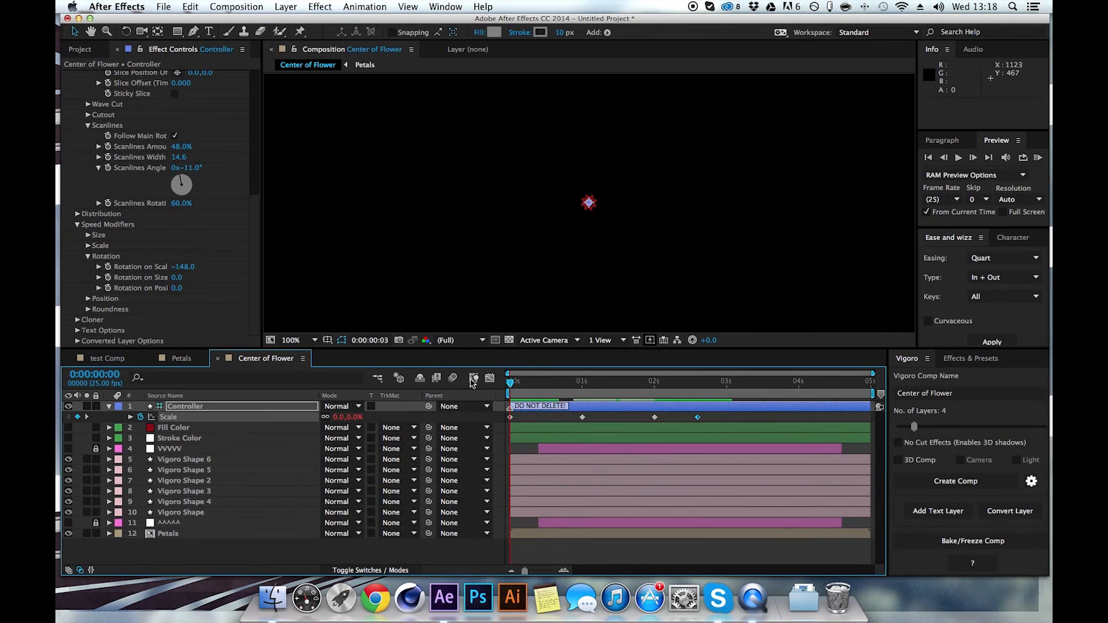
click(1039, 158)
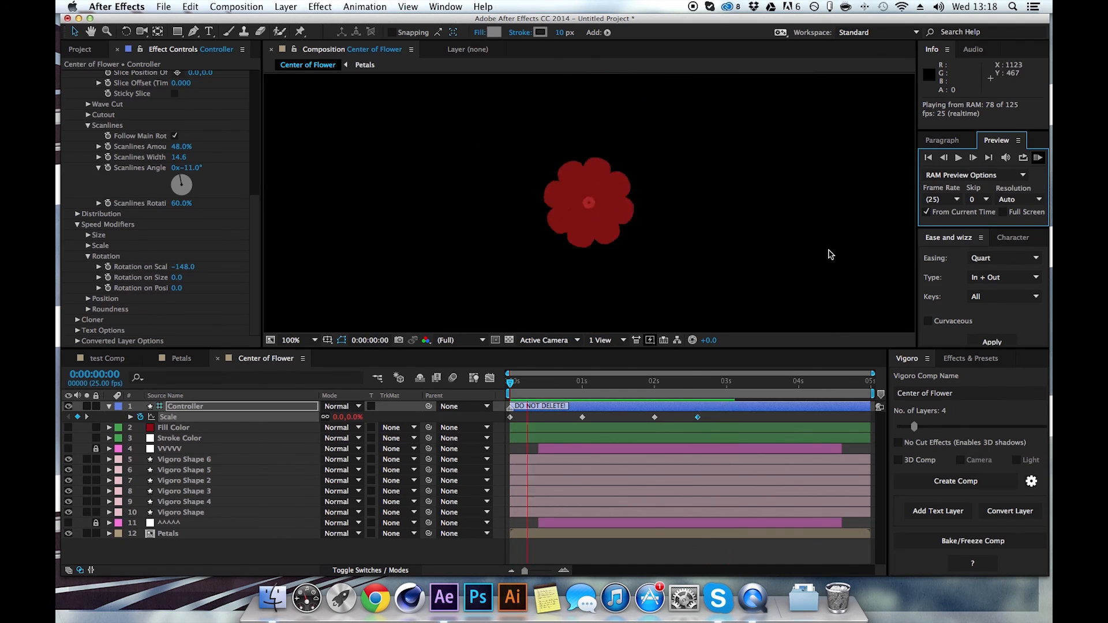
key(space)
Step: Keyframe the Controller's Time Offset at -0.100 at 0:00:01:12 and 0.100 at 0:00:01:13, and reveal its keyframes in the timeline
drag(662, 395, 617, 388)
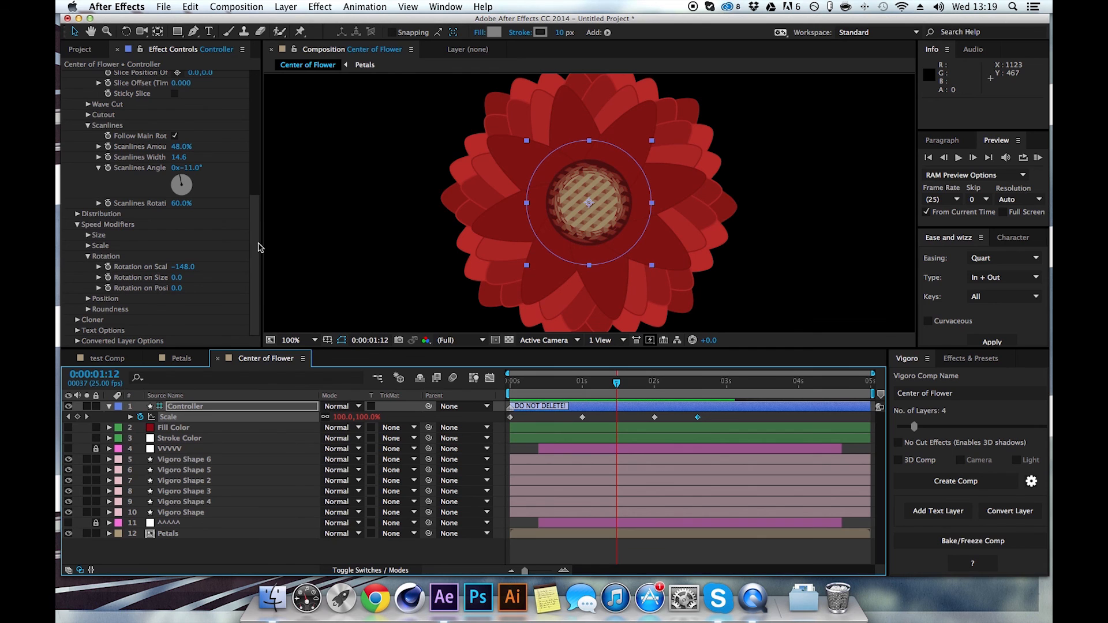
drag(257, 247, 262, 120)
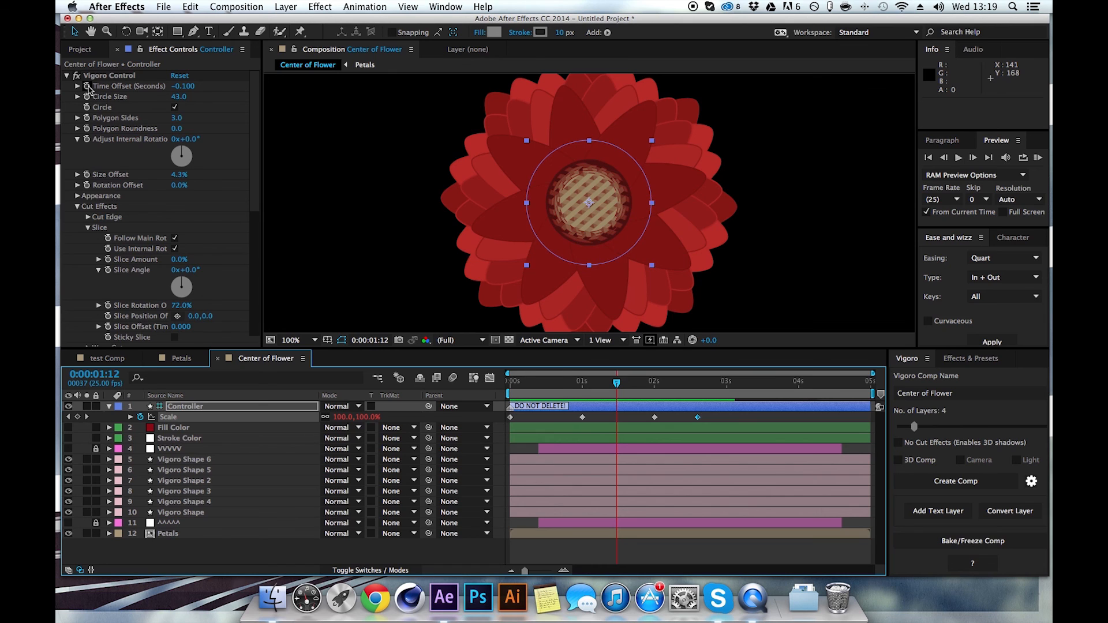
click(88, 86)
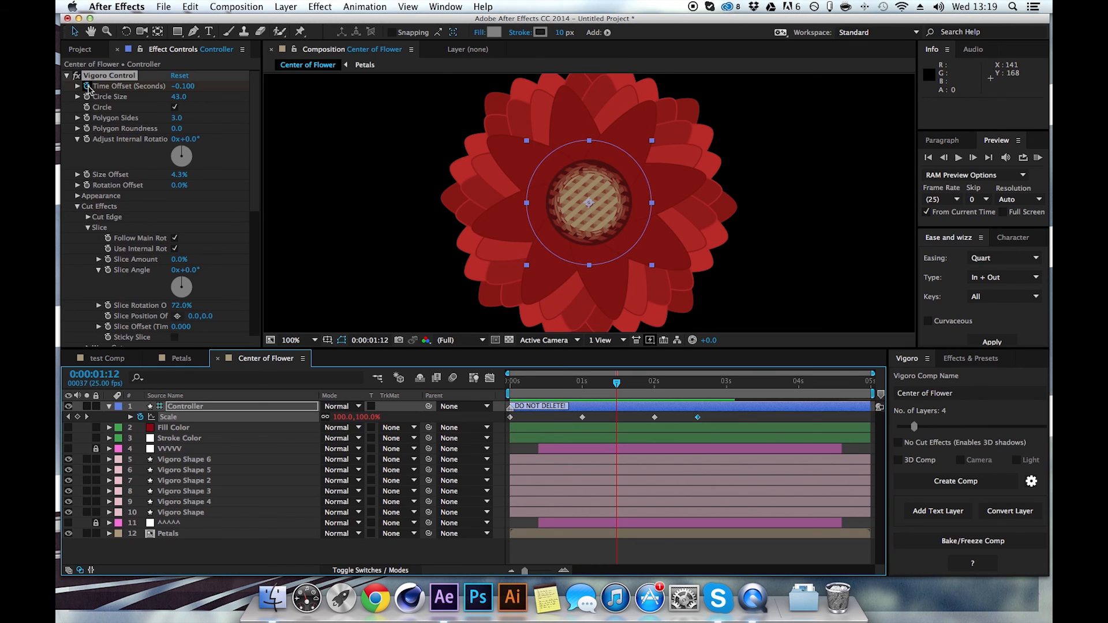
click(616, 385)
click(182, 86)
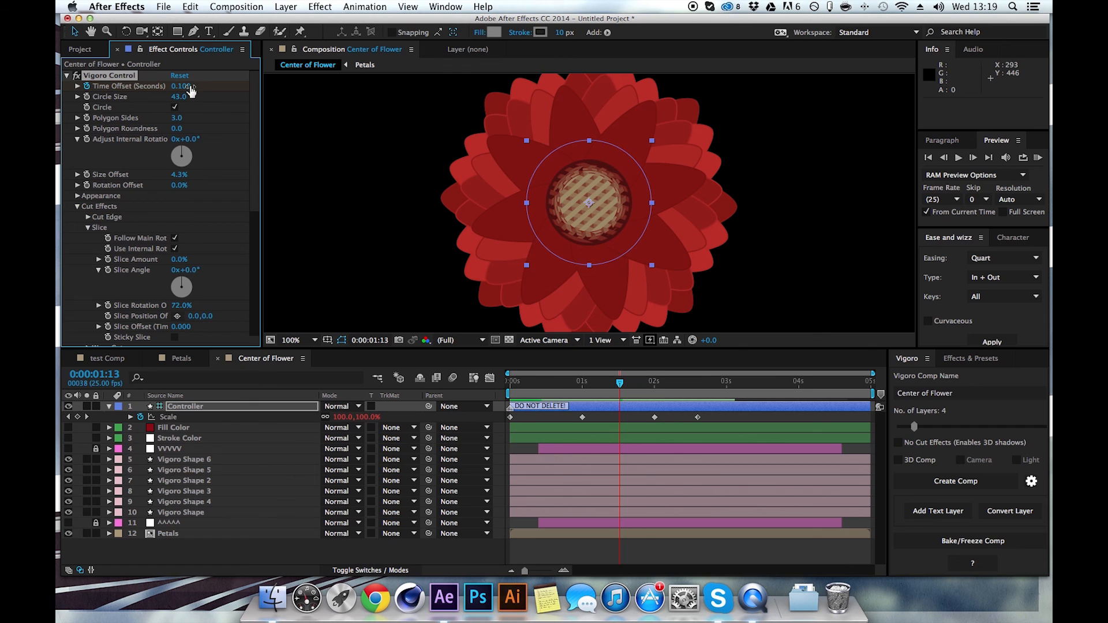
mouse_move(621, 385)
mouse_down()
mouse_move(572, 388)
mouse_move(680, 386)
mouse_move(610, 389)
mouse_move(634, 389)
mouse_up()
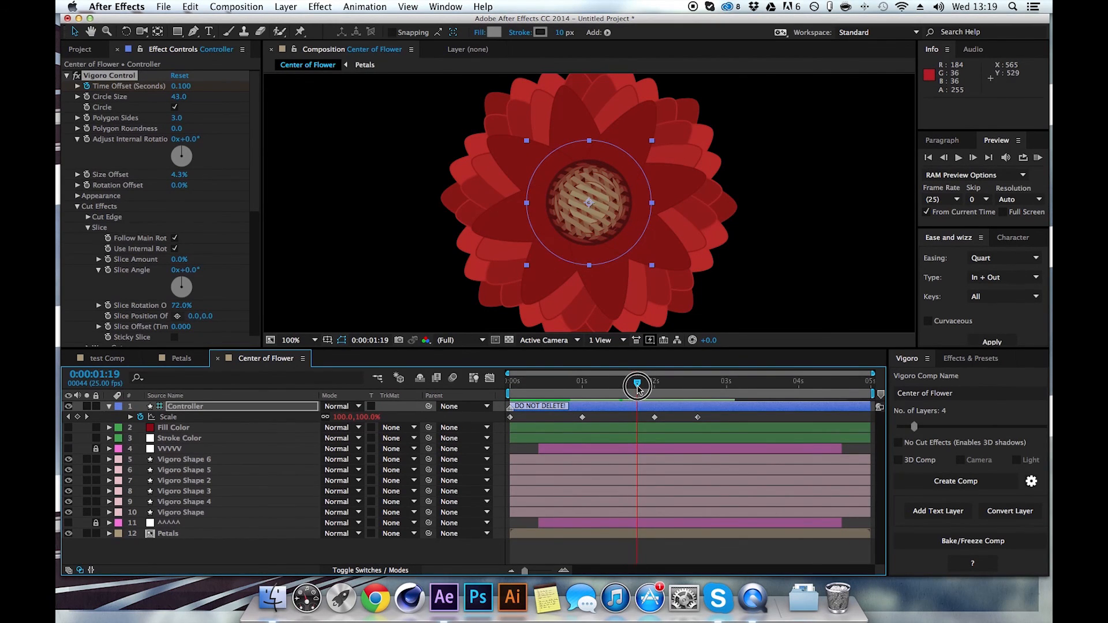
key(u)
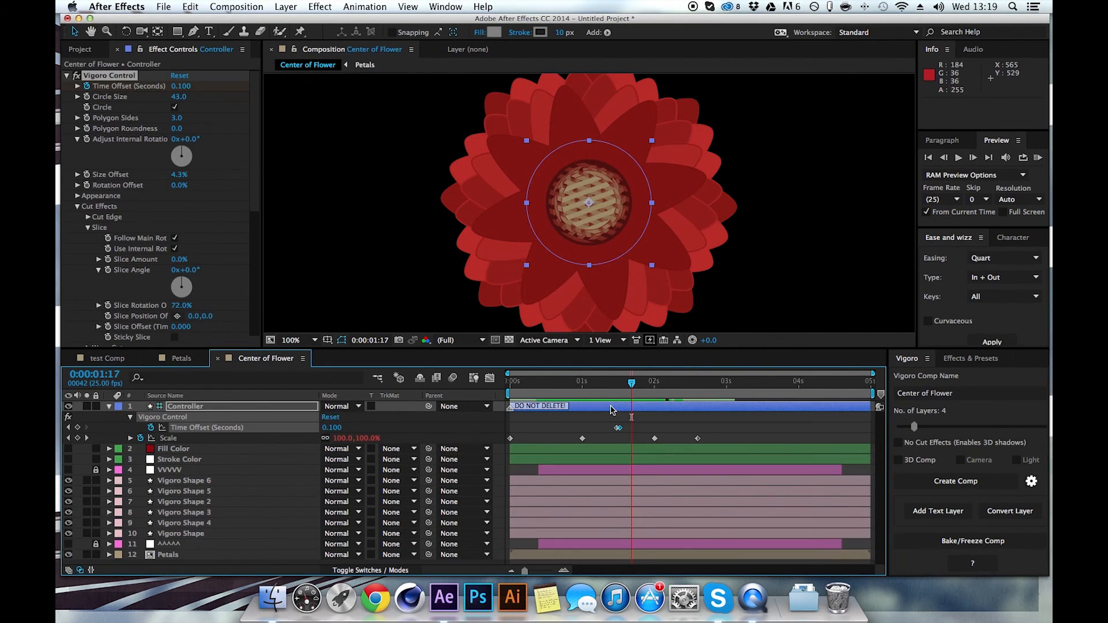
Step: Try both Time Offset keyframes at 0:00:03:10 and at 0:00:01:02, scrubbing to compare the centre's movement
drag(620, 397, 583, 389)
drag(618, 428, 620, 428)
click(727, 427)
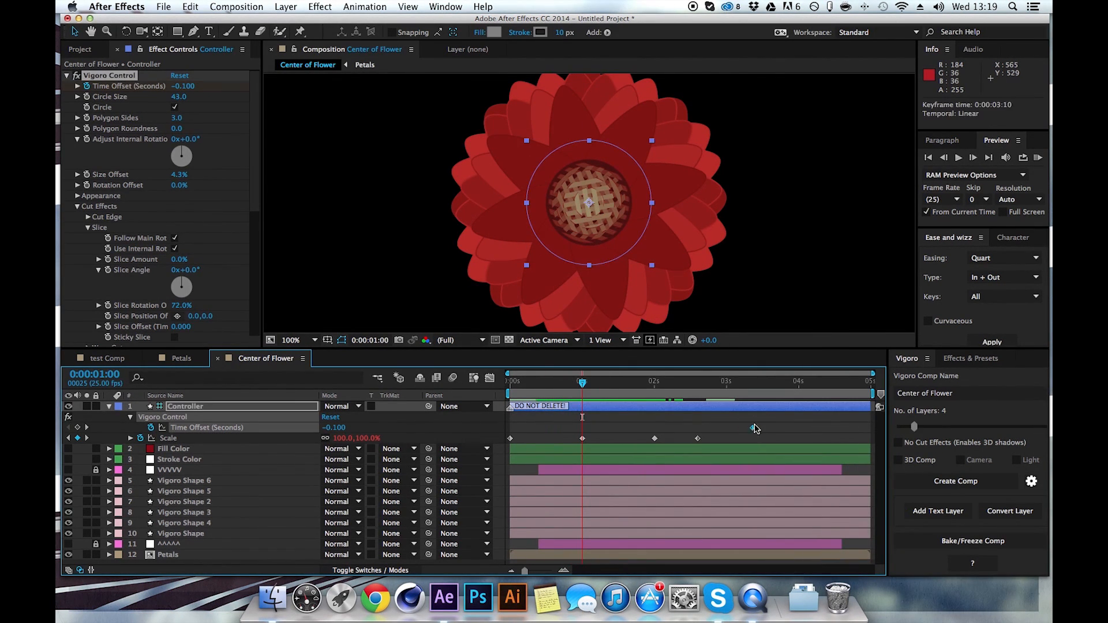
mouse_move(591, 383)
mouse_down()
mouse_move(511, 384)
mouse_move(588, 385)
mouse_up()
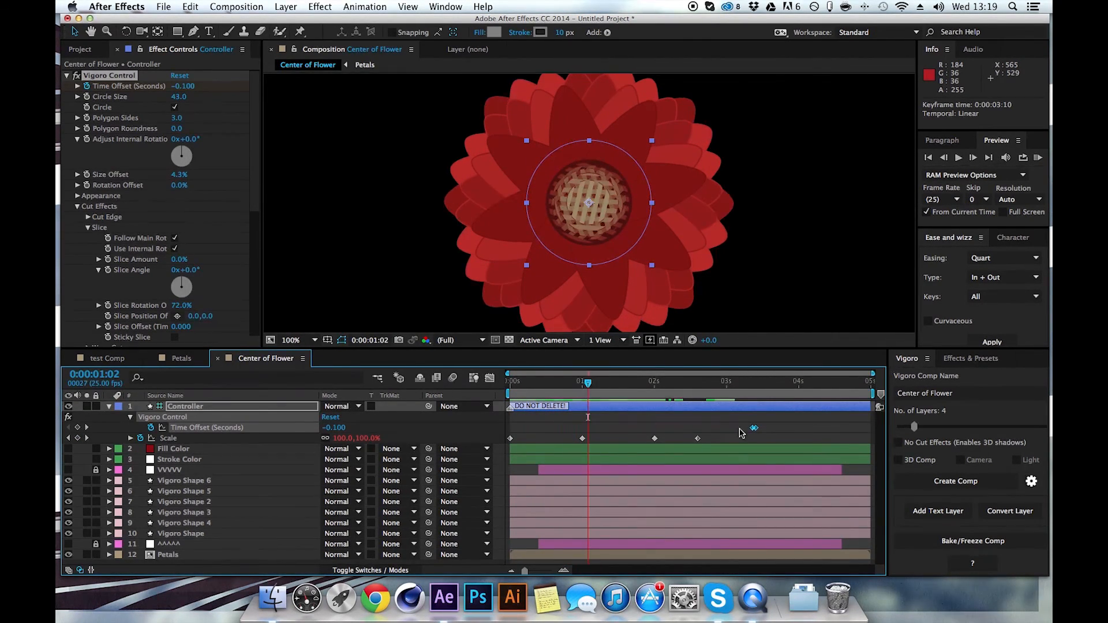
drag(586, 430, 588, 428)
mouse_move(588, 384)
mouse_down()
mouse_move(577, 389)
mouse_move(591, 390)
mouse_up()
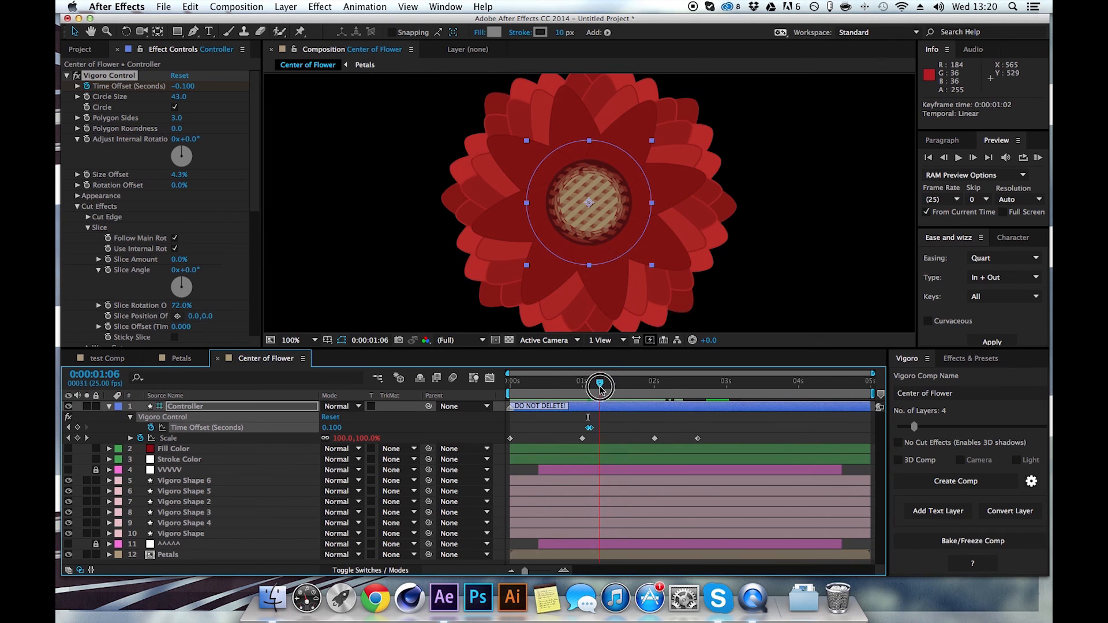
drag(619, 388, 588, 392)
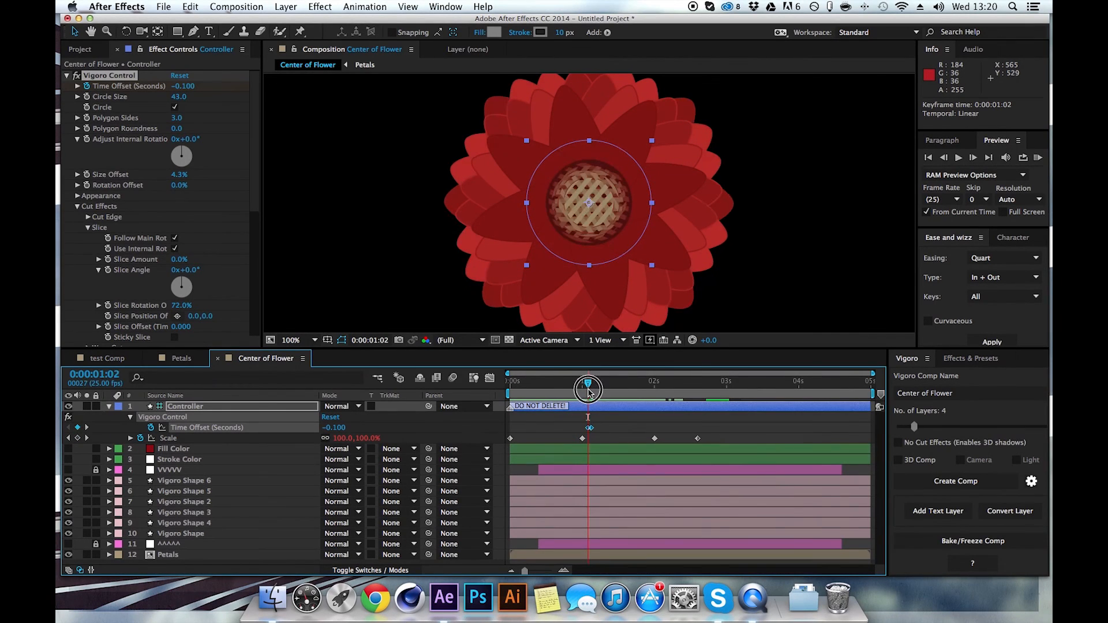
Step: Try the Time Offset keyframe pair at 0:00:00:20, 0:00:01:00 and 0:00:01:10, and return it to start at 0:00:01:12
drag(587, 431, 574, 431)
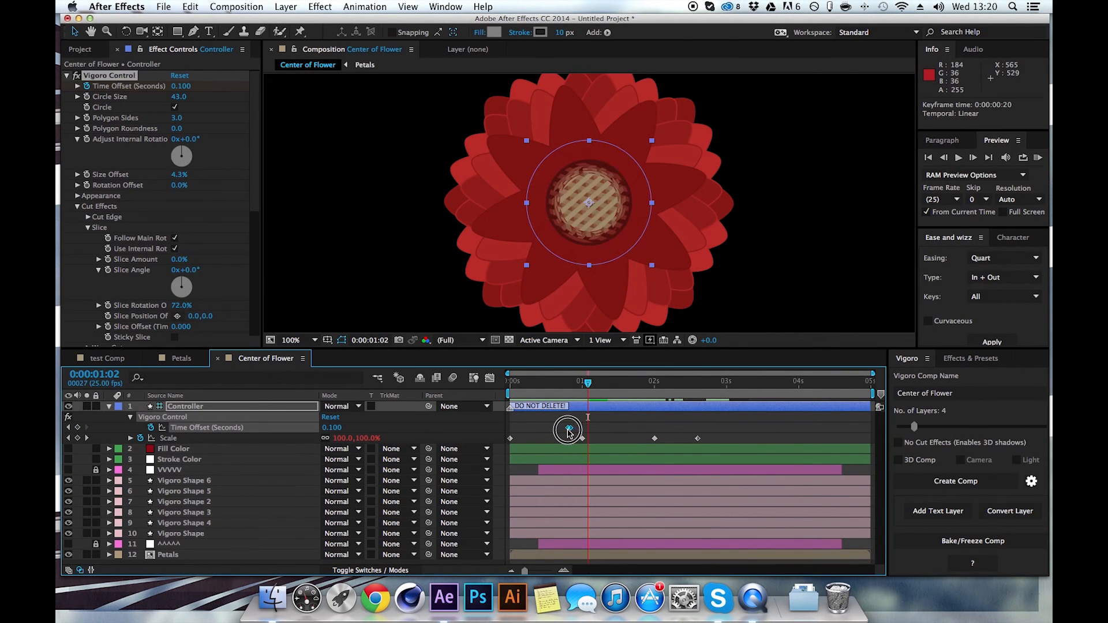
drag(564, 388, 617, 402)
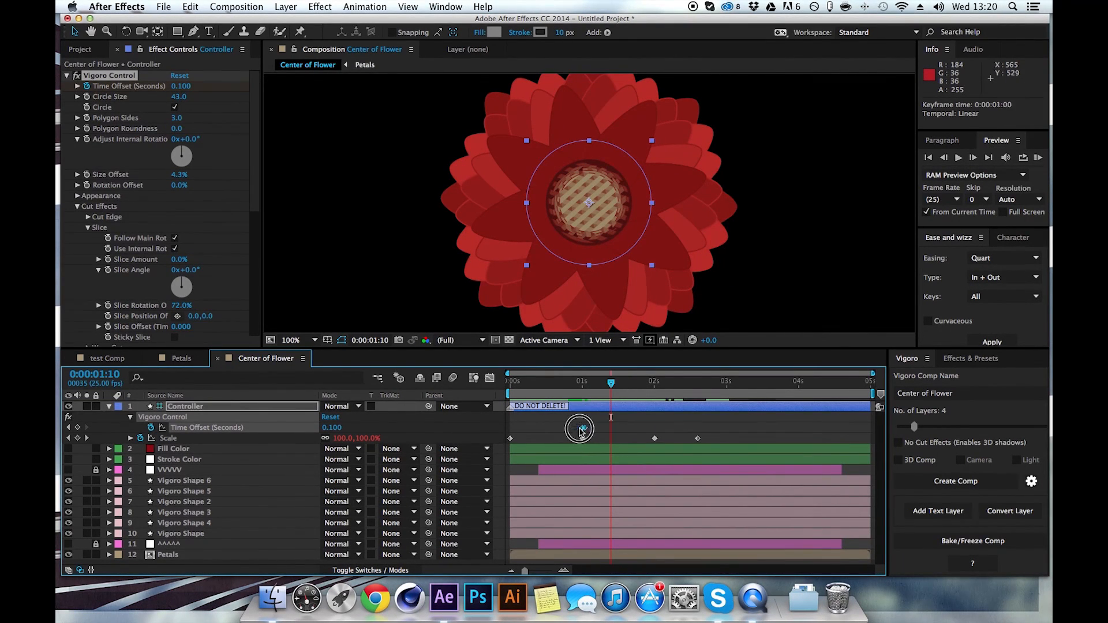
drag(595, 434, 612, 434)
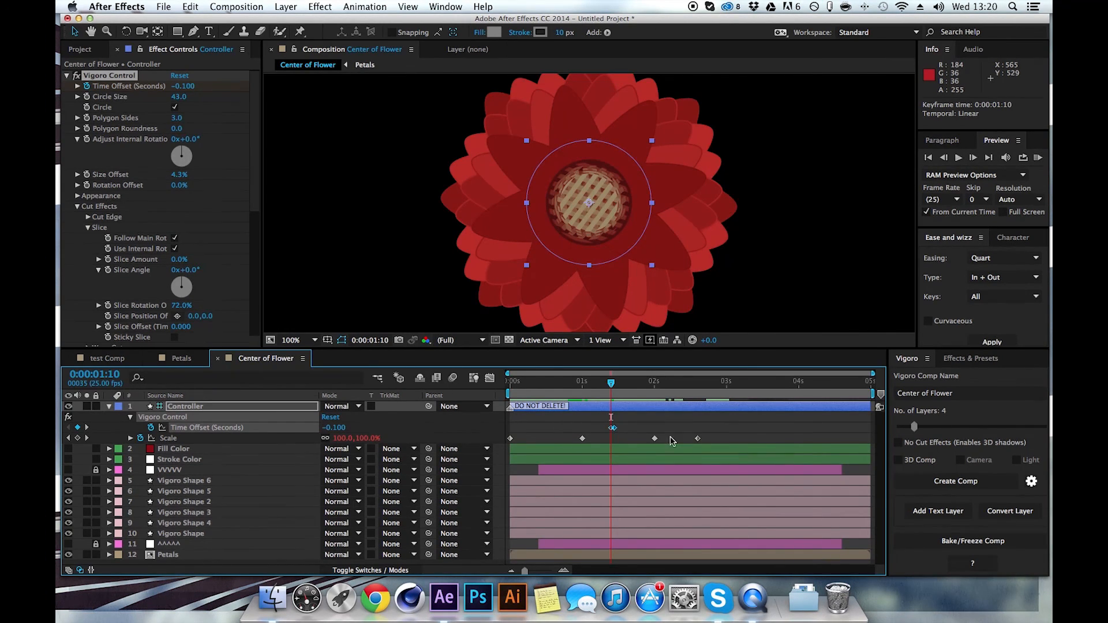
drag(610, 385, 616, 388)
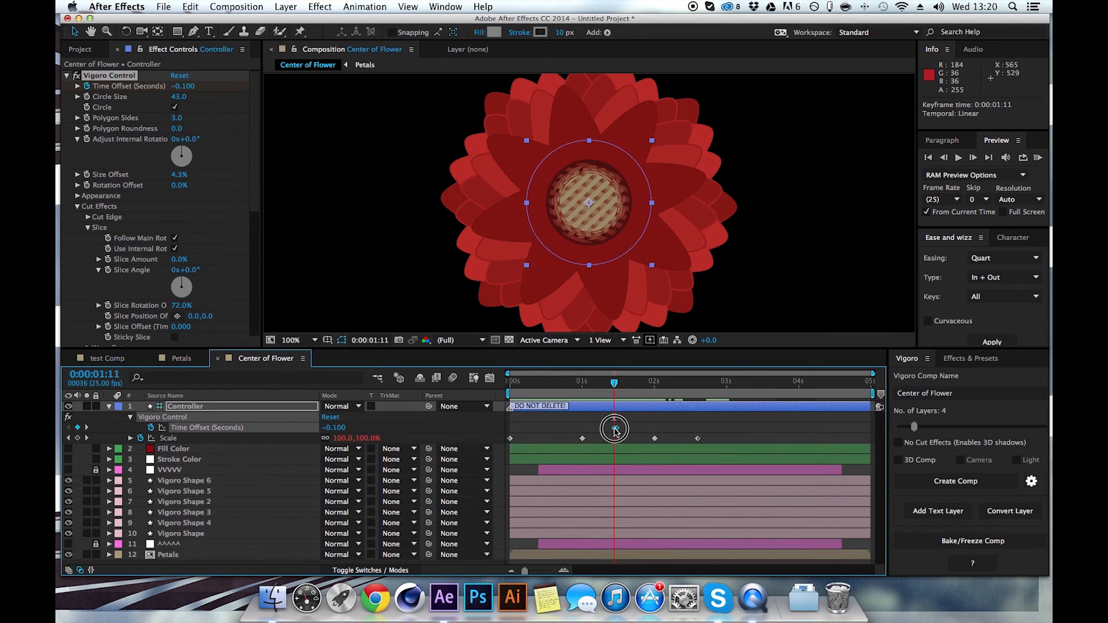
click(616, 387)
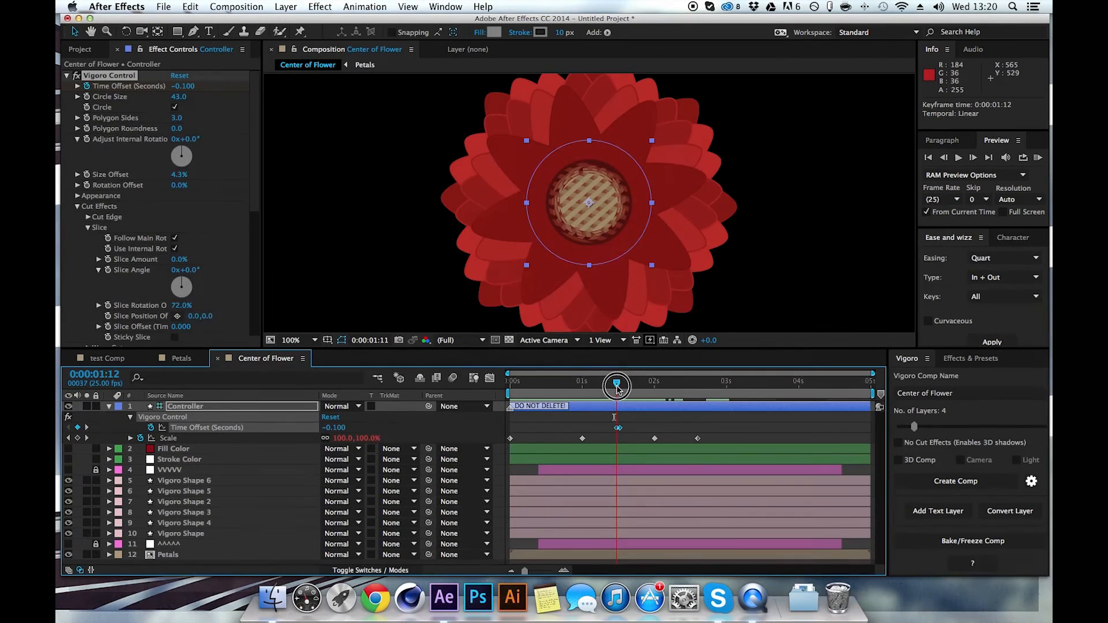
Step: Move the Controller's last two Scale keyframes together so that the first of them sits at 0:00:02:09
drag(623, 389, 655, 392)
click(653, 439)
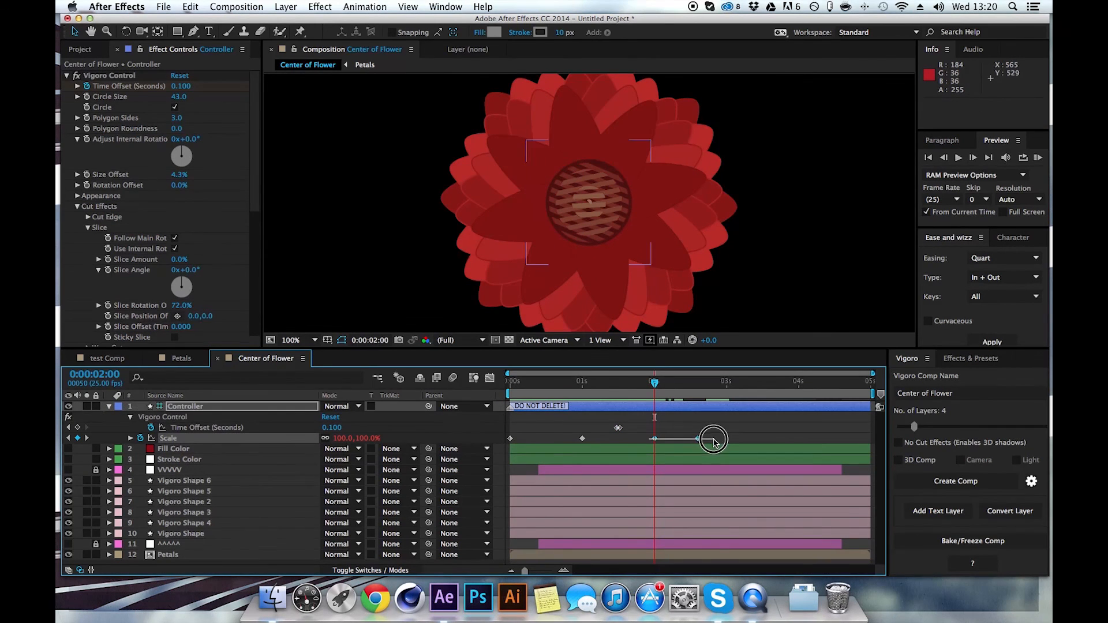
drag(656, 442, 679, 434)
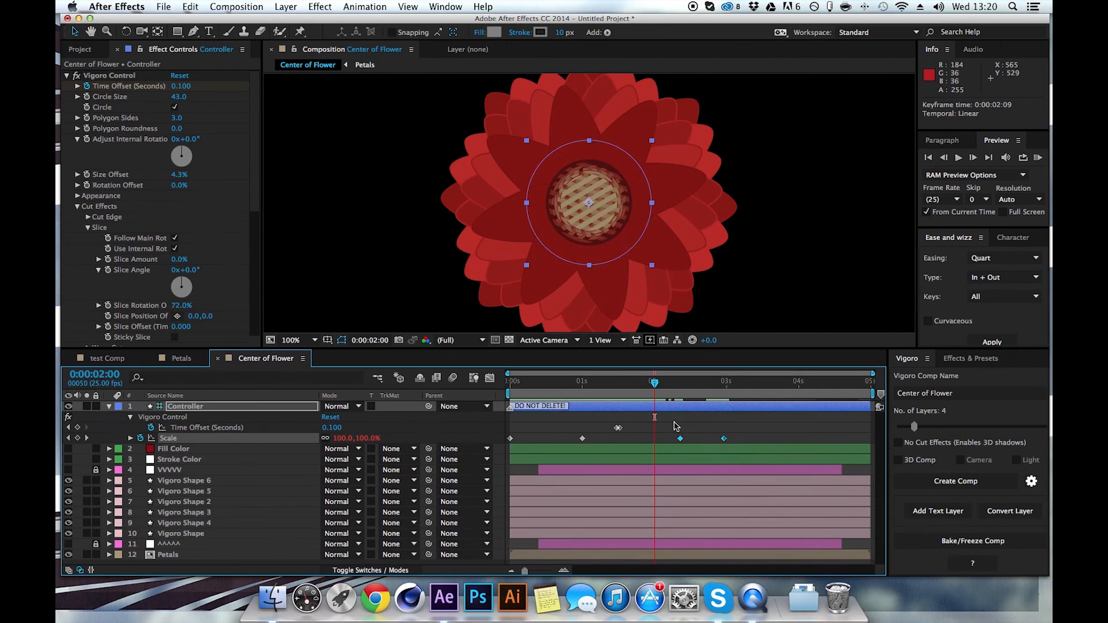
Step: Preview the full flower animation from 0:00:00:00, stop playback and inspect the frame at 0:00:02:18
drag(656, 390, 474, 390)
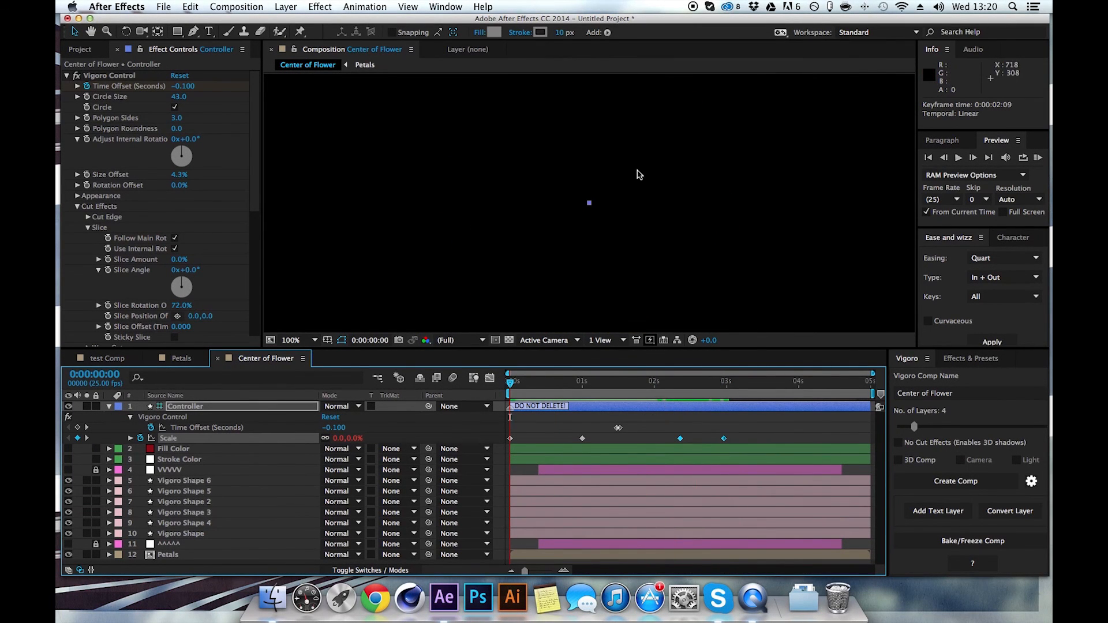
key(comma)
click(1037, 159)
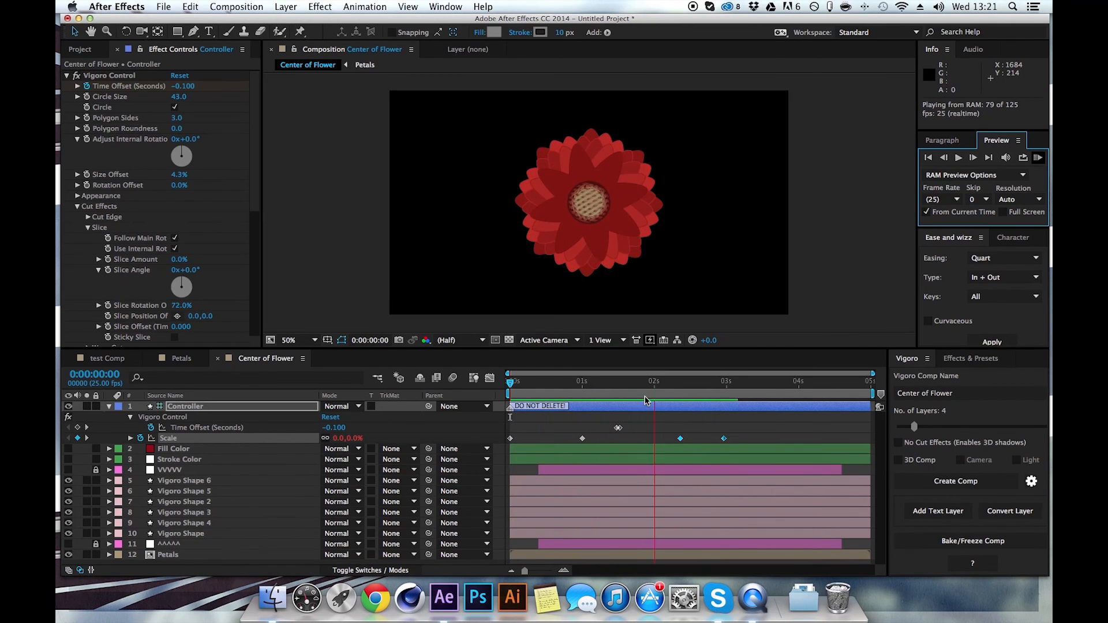
key(space)
mouse_move(703, 391)
mouse_down()
mouse_move(712, 388)
mouse_move(622, 391)
mouse_move(706, 391)
mouse_up()
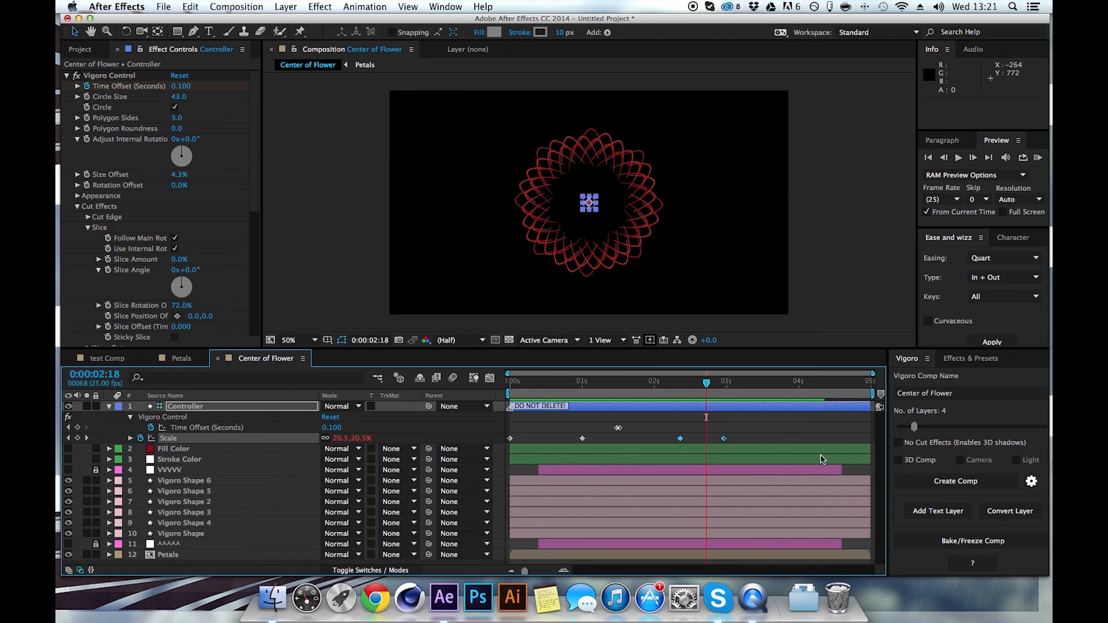
Step: Bake the Vigoro comp's Contents, Effects and Transform into keyframes, leaving Text at None
click(965, 539)
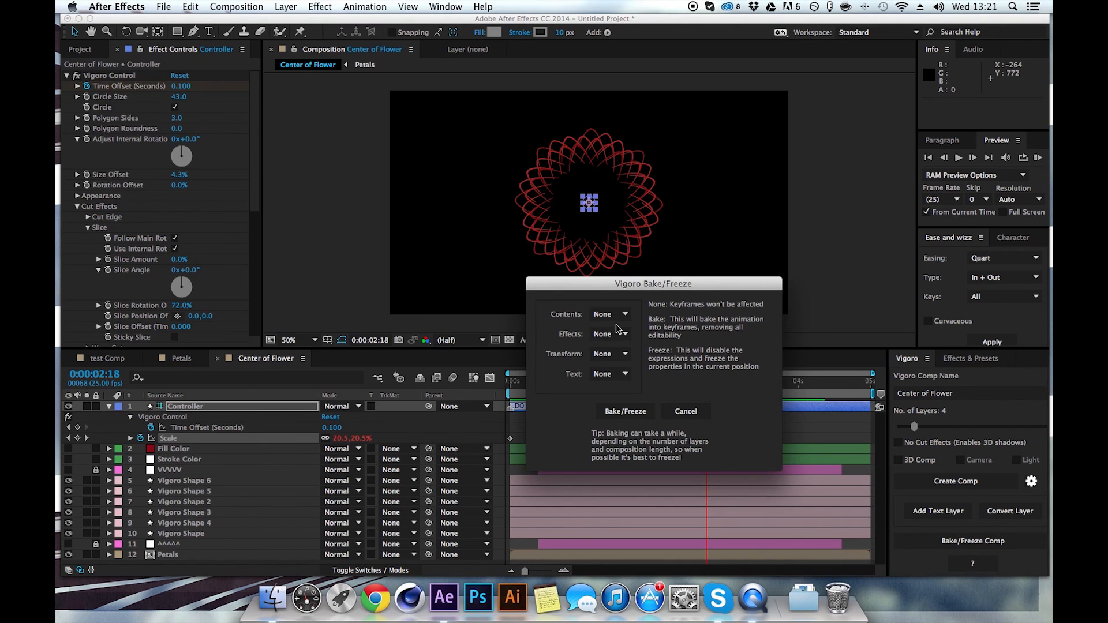
click(610, 314)
click(599, 348)
click(609, 334)
click(598, 369)
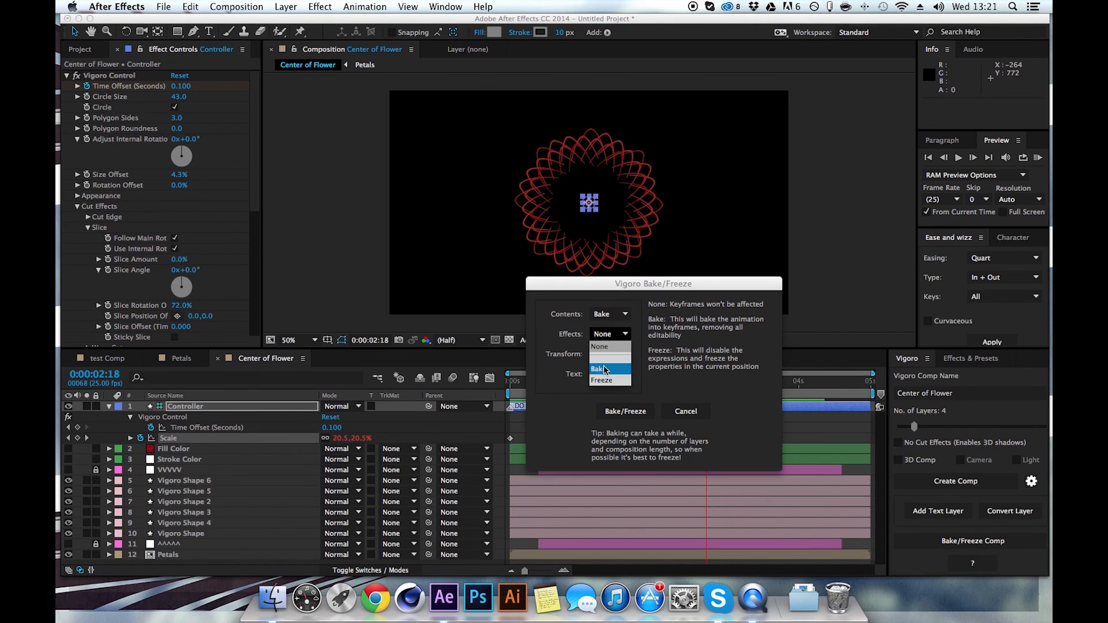
click(605, 354)
click(598, 389)
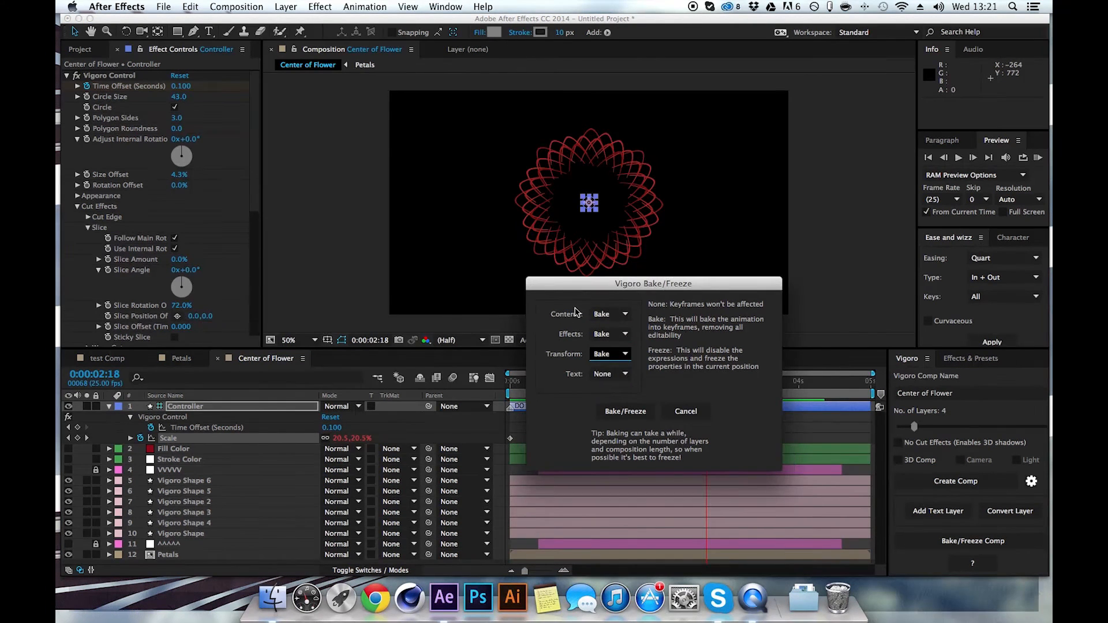
click(609, 416)
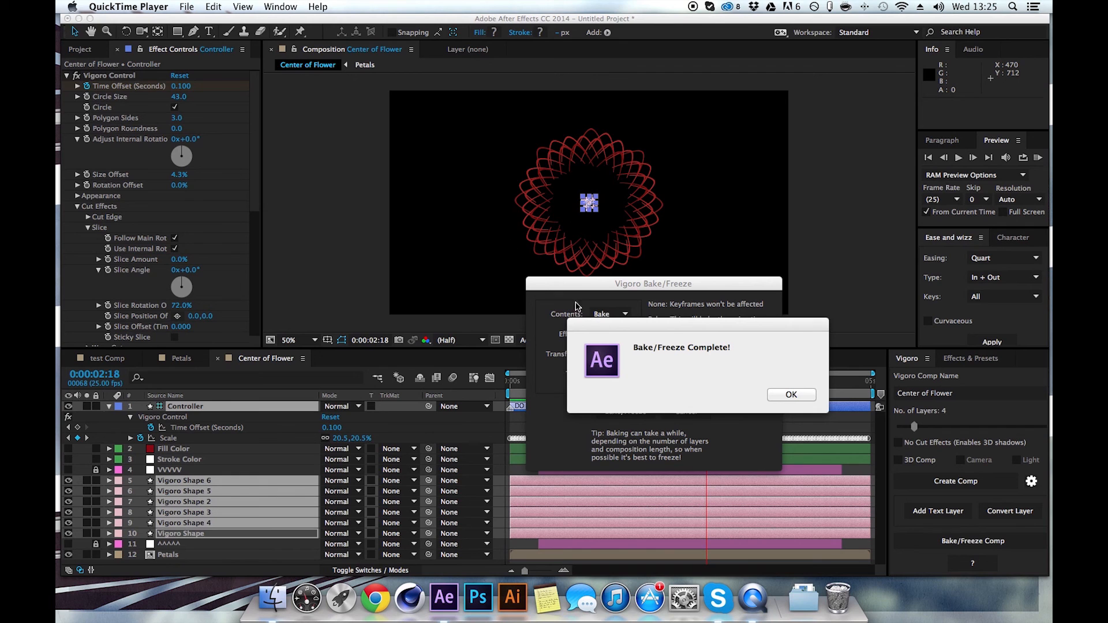
drag(603, 331, 490, 293)
click(672, 359)
Step: Collapse the Controller's properties and scrub the baked flower animation at 0:00:00:22 and 0:00:01:15
drag(619, 397, 574, 387)
key(period)
click(107, 407)
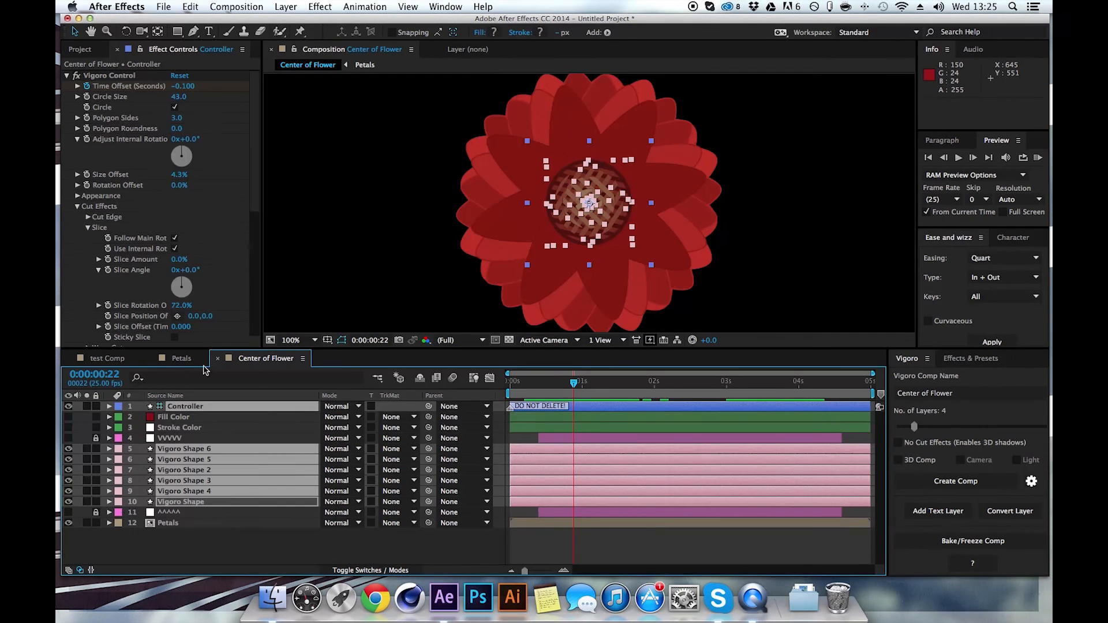
drag(576, 386, 626, 387)
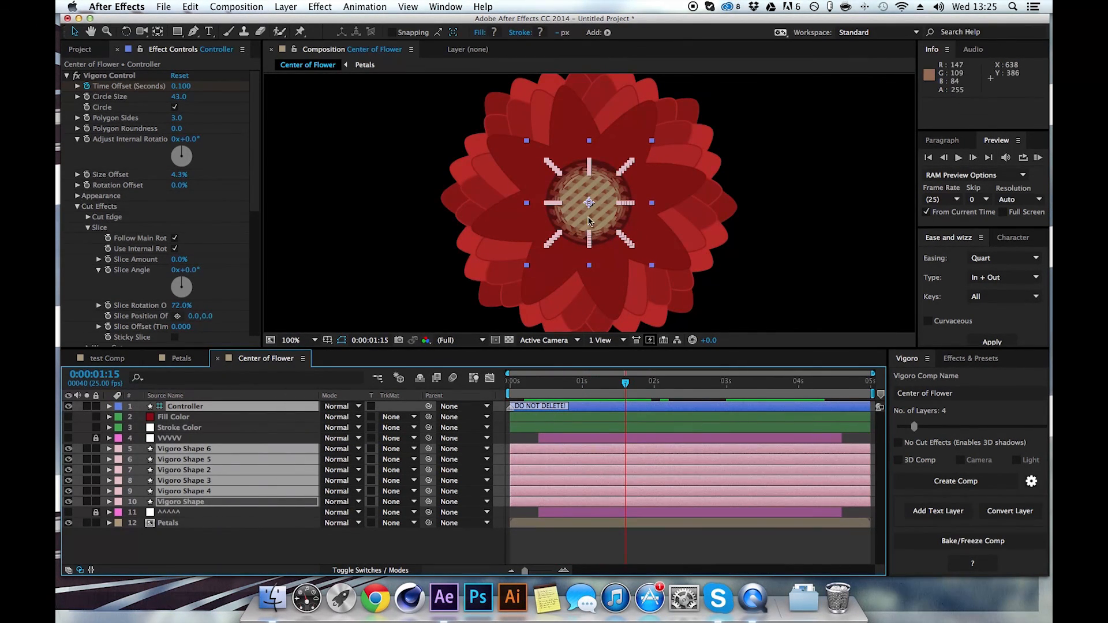
key(comma)
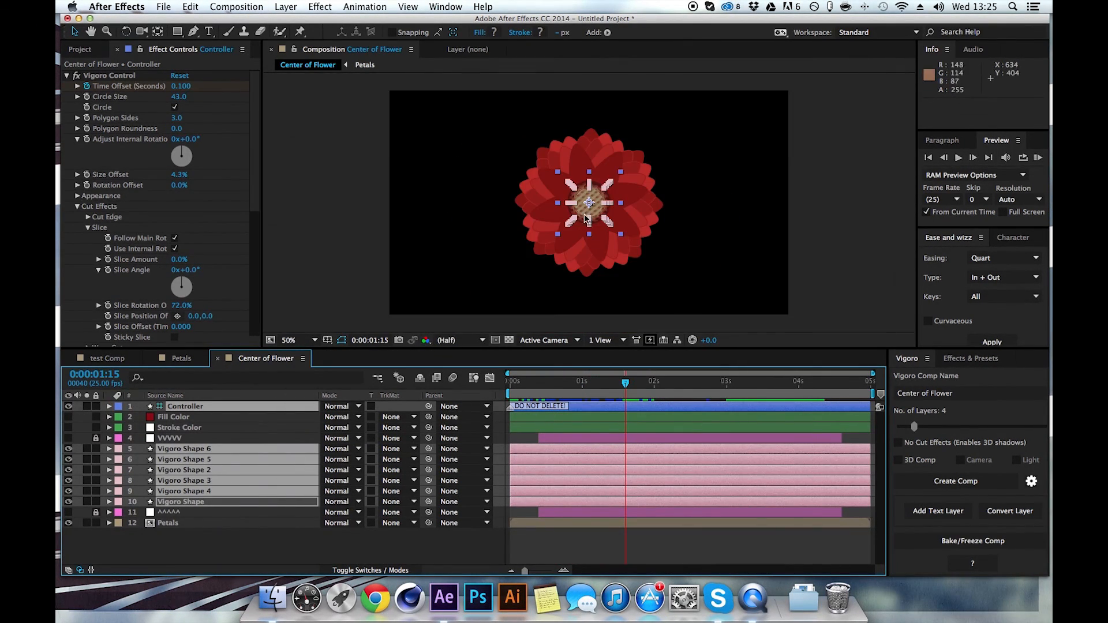
Step: Create a four-layer Vigoro comp named Clump of Flowers
click(968, 394)
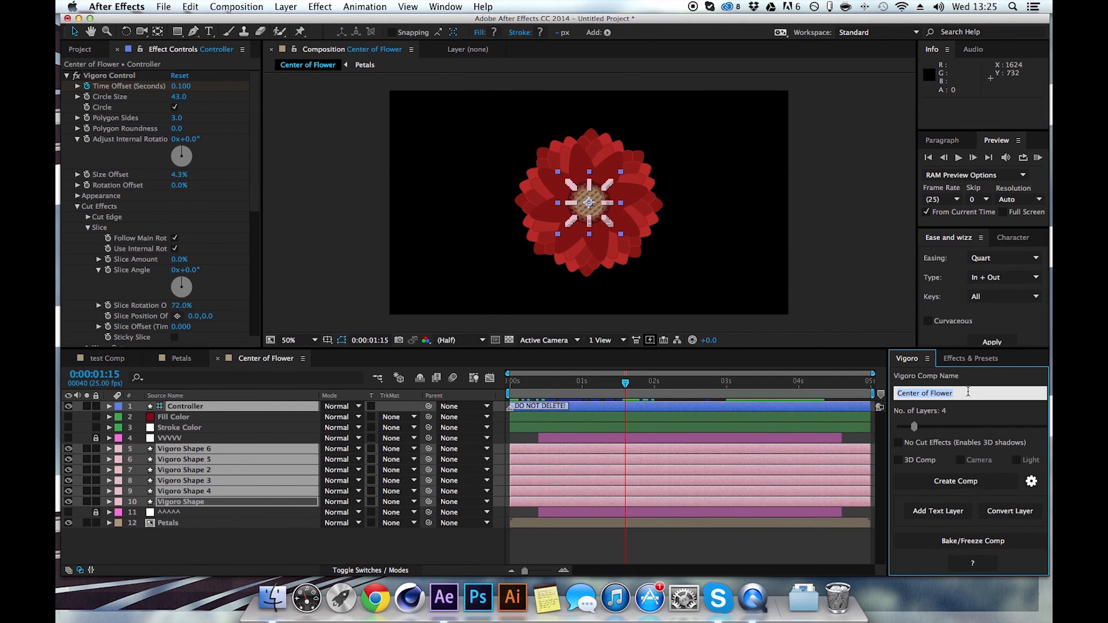
text(C)
click(910, 481)
click(911, 481)
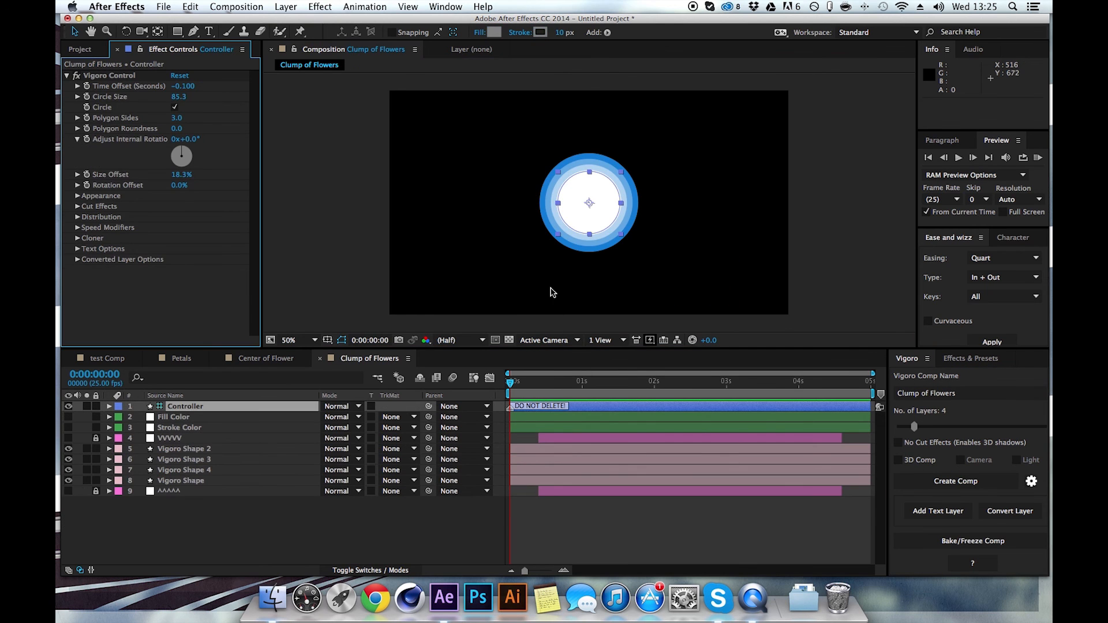
Step: Delete the four Vigoro Shape layers from the Clump of Flowers comp
click(168, 449)
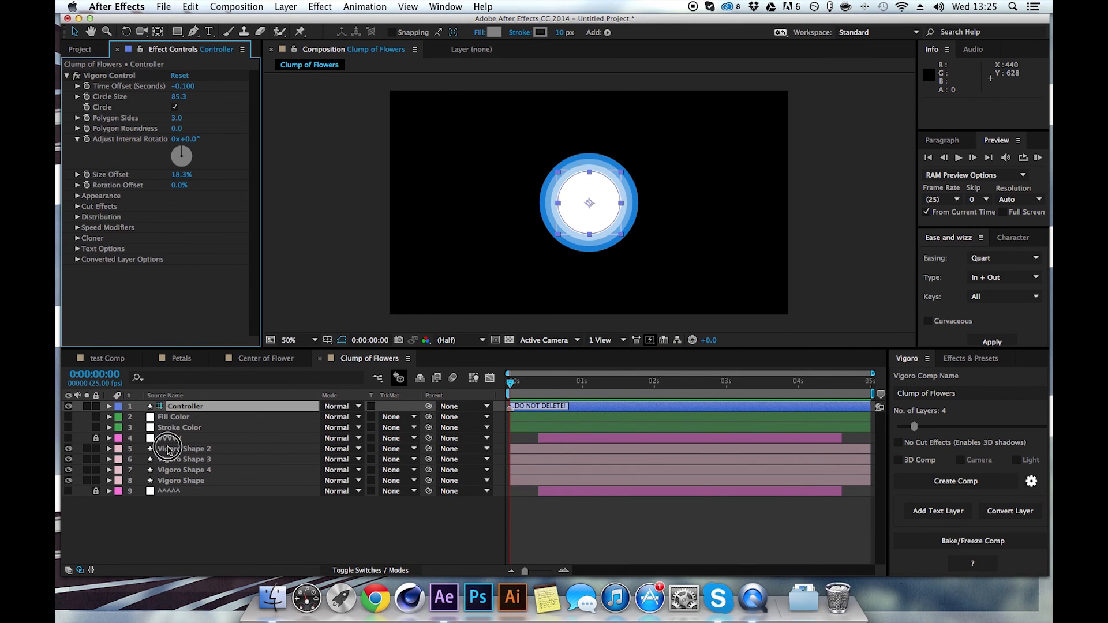
shift+click(167, 483)
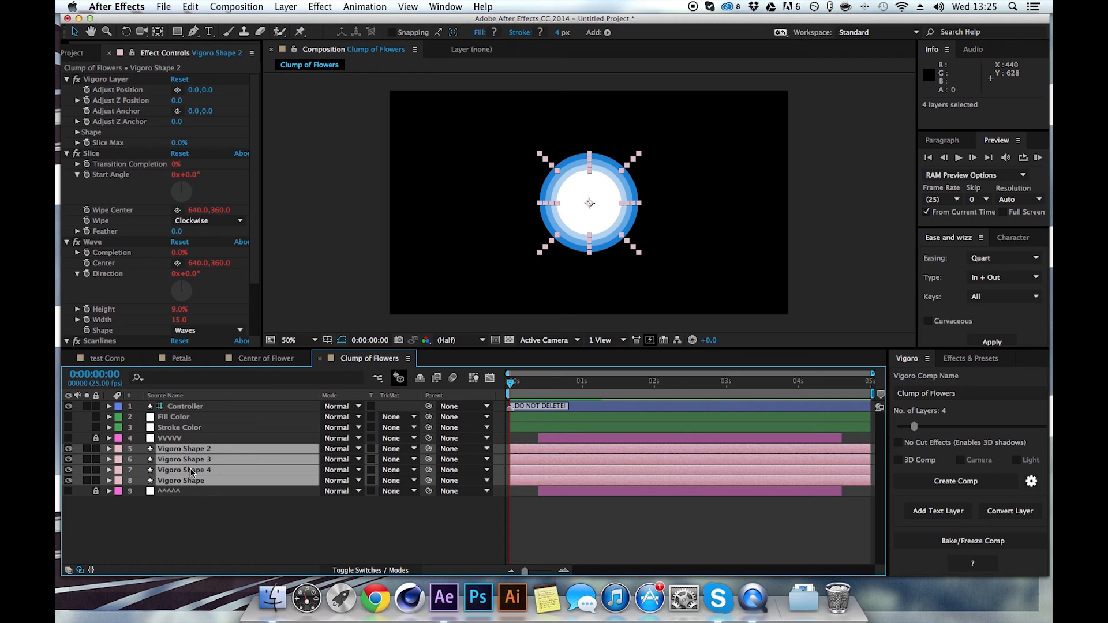
key(Delete)
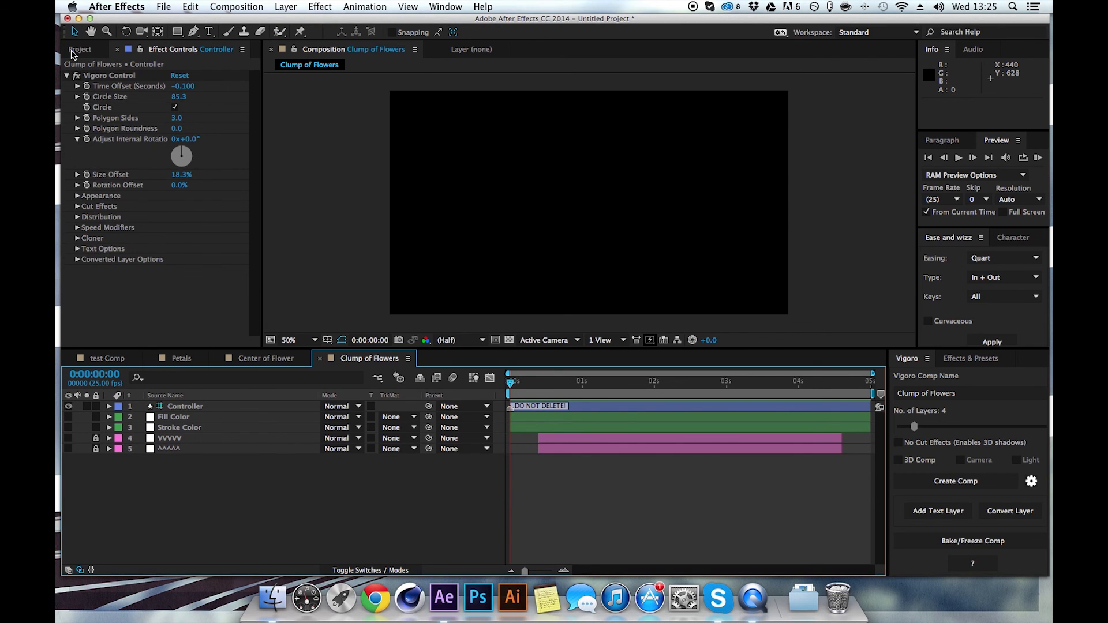
Step: Rename the Center of Flower composition in the project as Flower
click(79, 50)
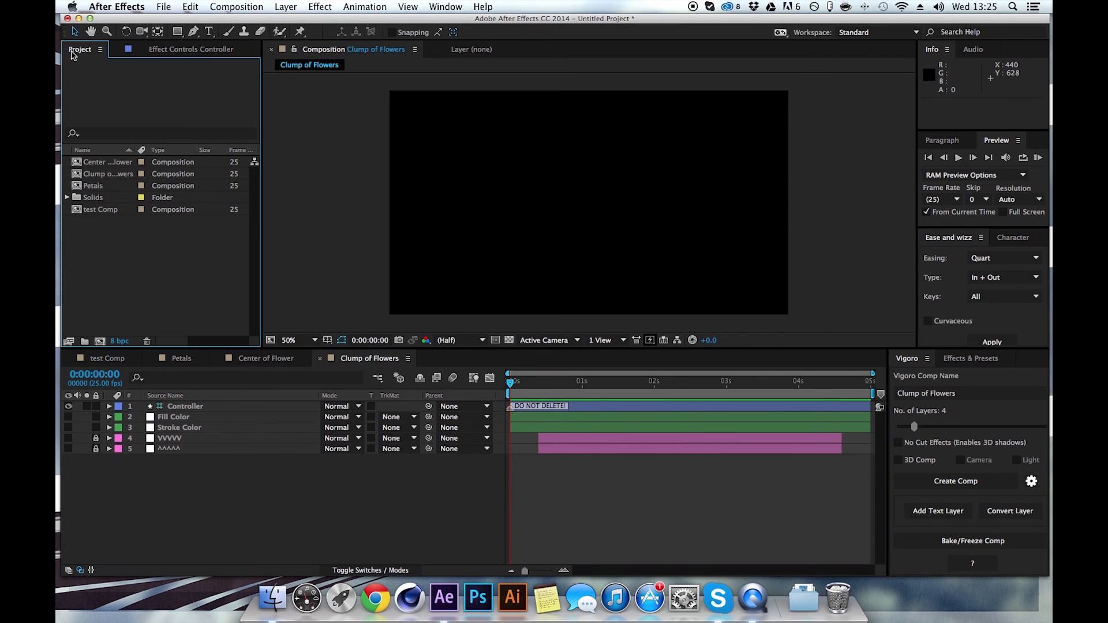
click(116, 163)
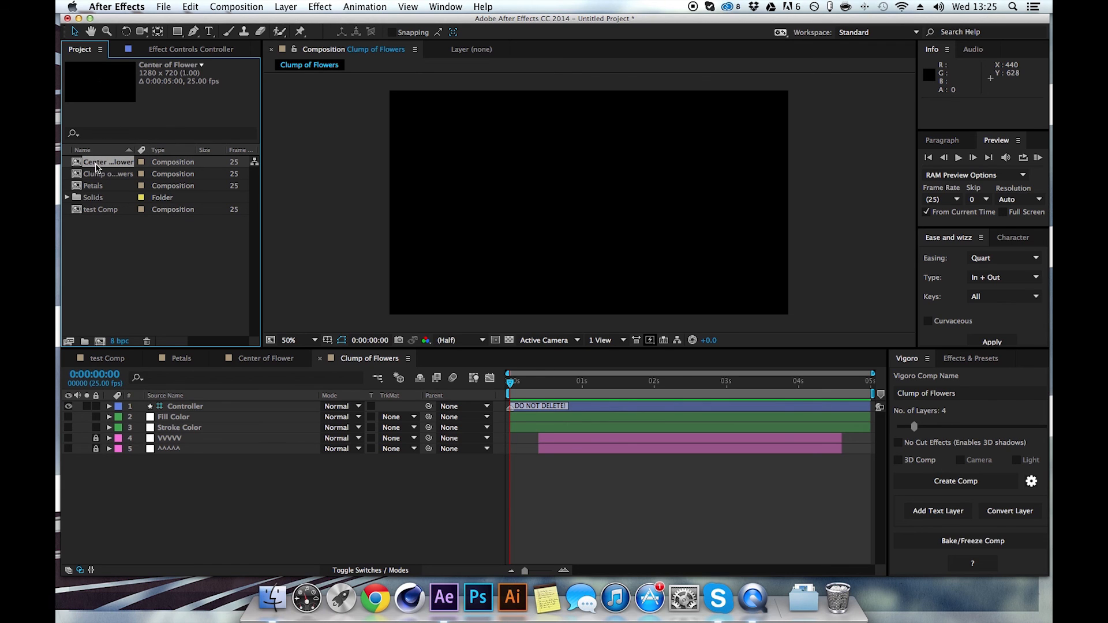
text(Flower)
key(Return)
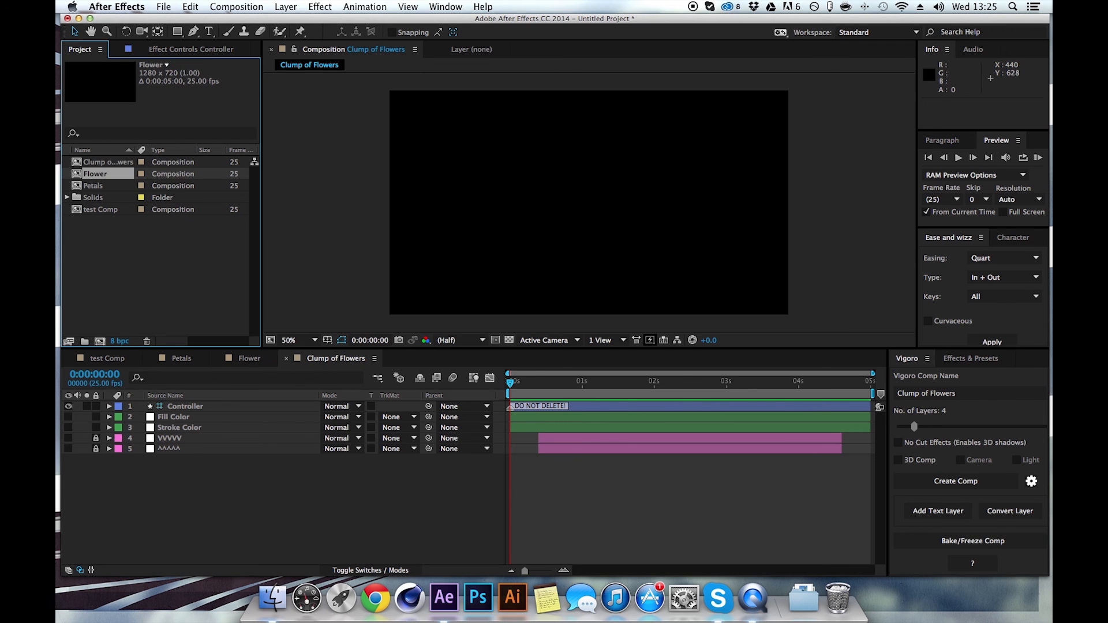
Step: Add the Flower composition below the Controller in Clump of Flowers and convert it to a Vigoro layer
drag(101, 179, 163, 411)
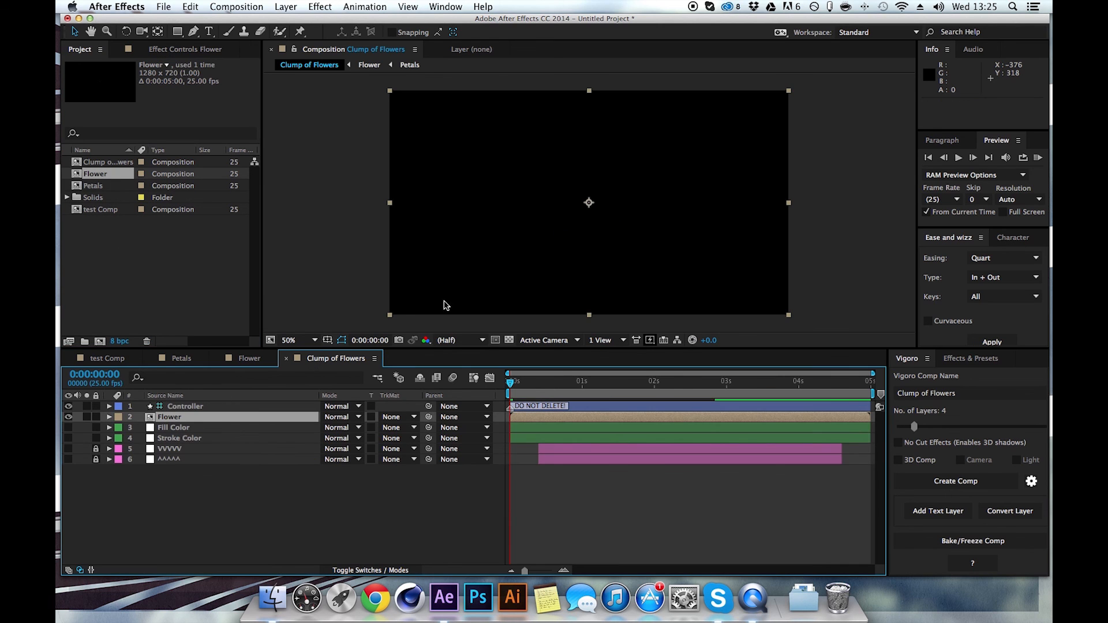
drag(529, 384, 611, 384)
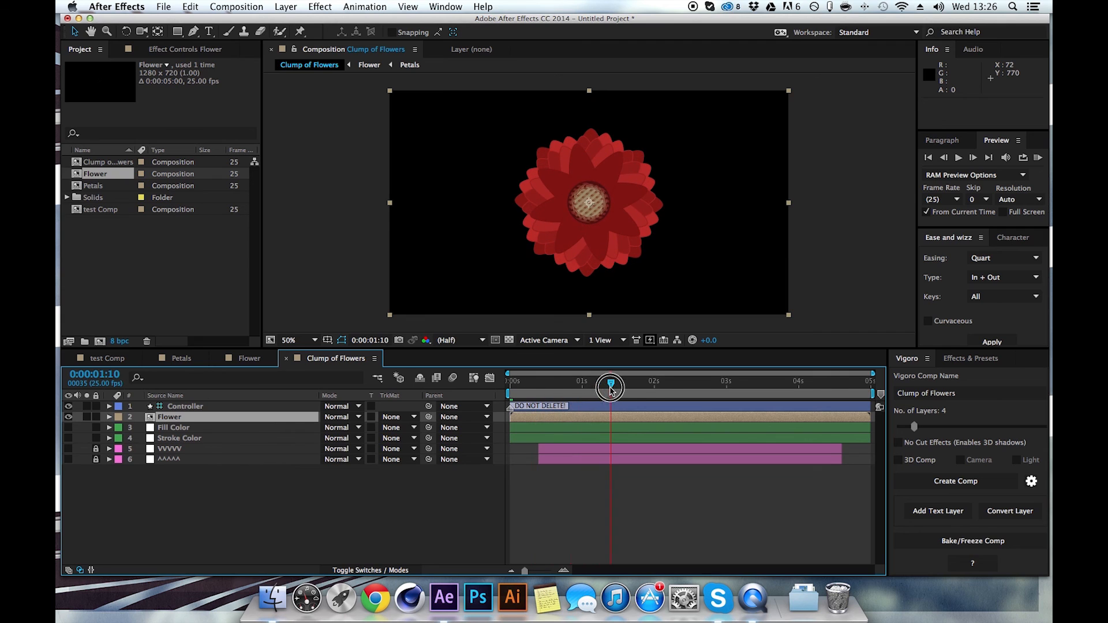
click(176, 427)
click(176, 419)
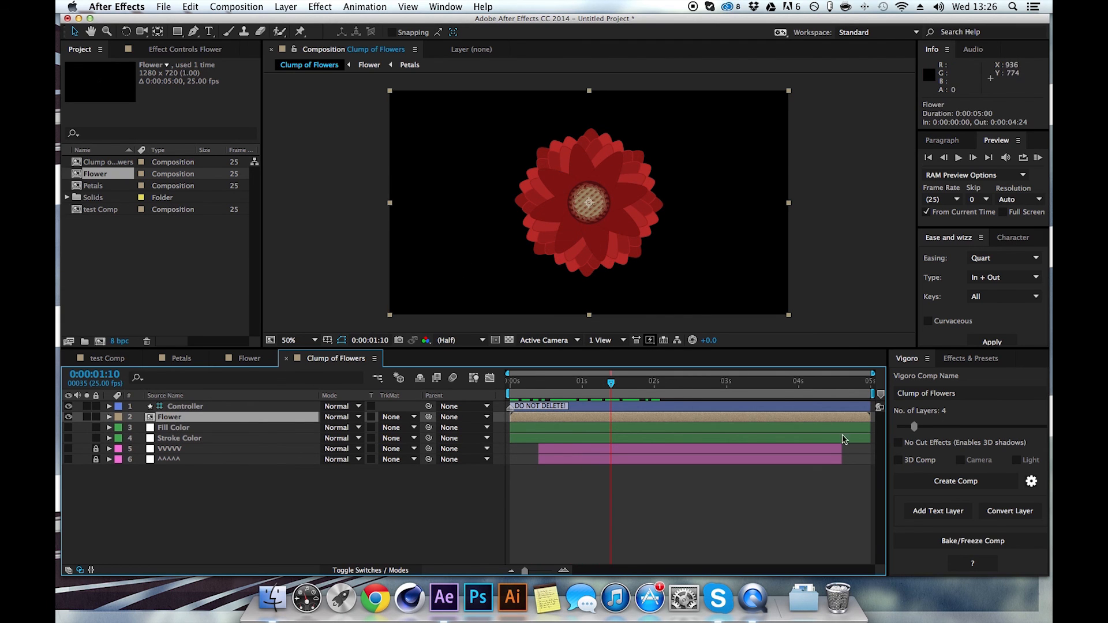
click(1014, 509)
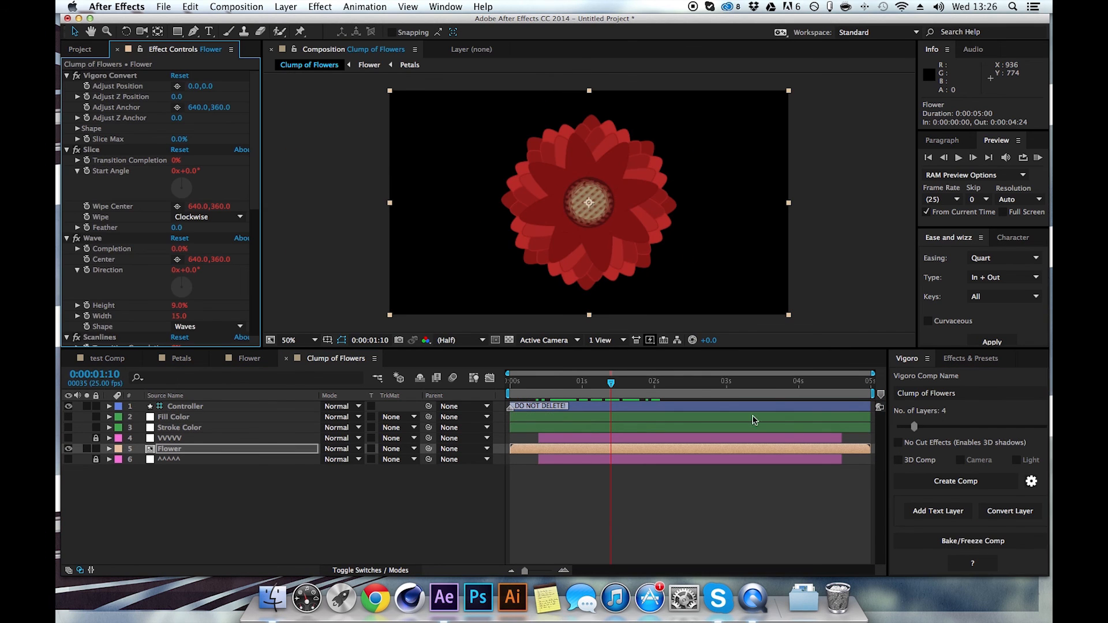
Step: Duplicate the converted Flower layer three times
mouse_move(602, 383)
mouse_down()
mouse_move(507, 383)
mouse_move(611, 383)
mouse_up()
click(178, 451)
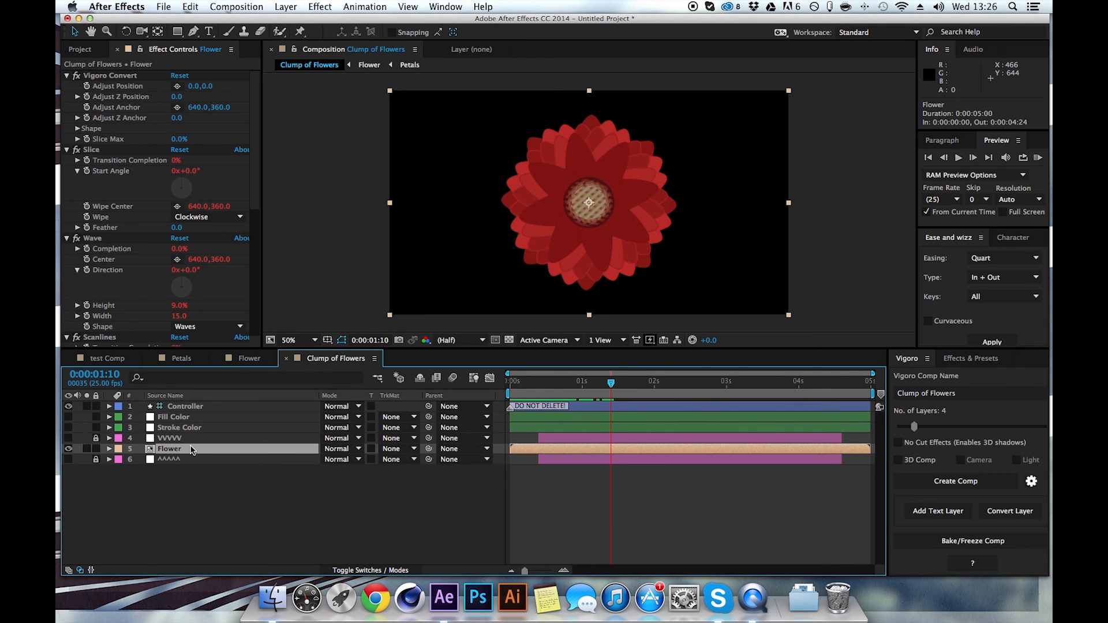
key(super+d)
key(super+d)
key(super+d)
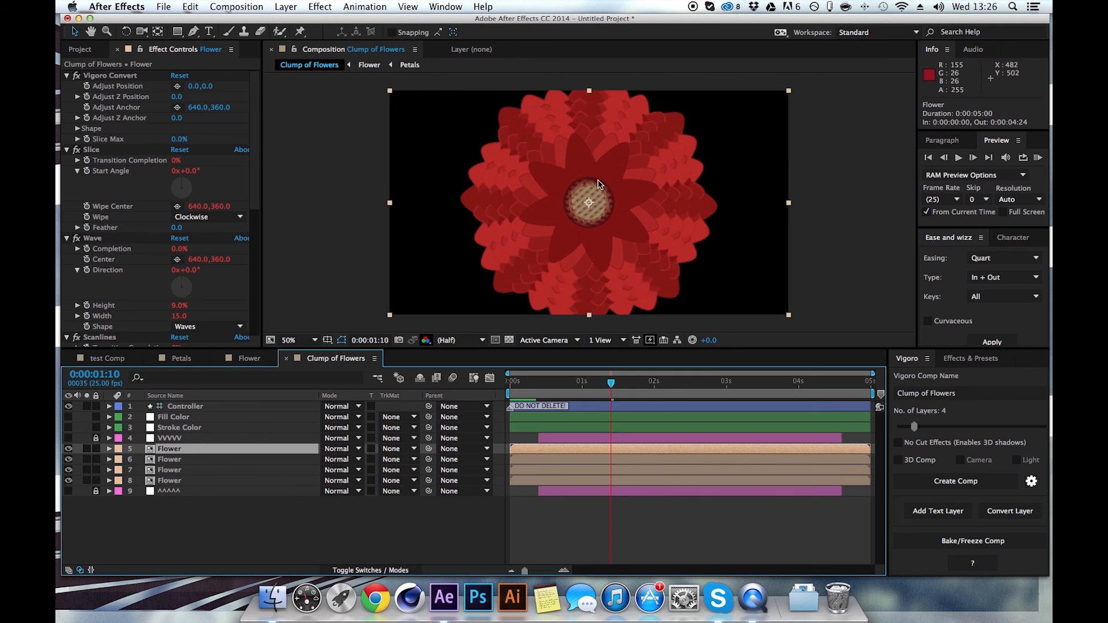
Step: Set the Controller's Size Offset to 0% so all the Flower layers share one size
click(176, 407)
click(179, 175)
text(0)
key(Return)
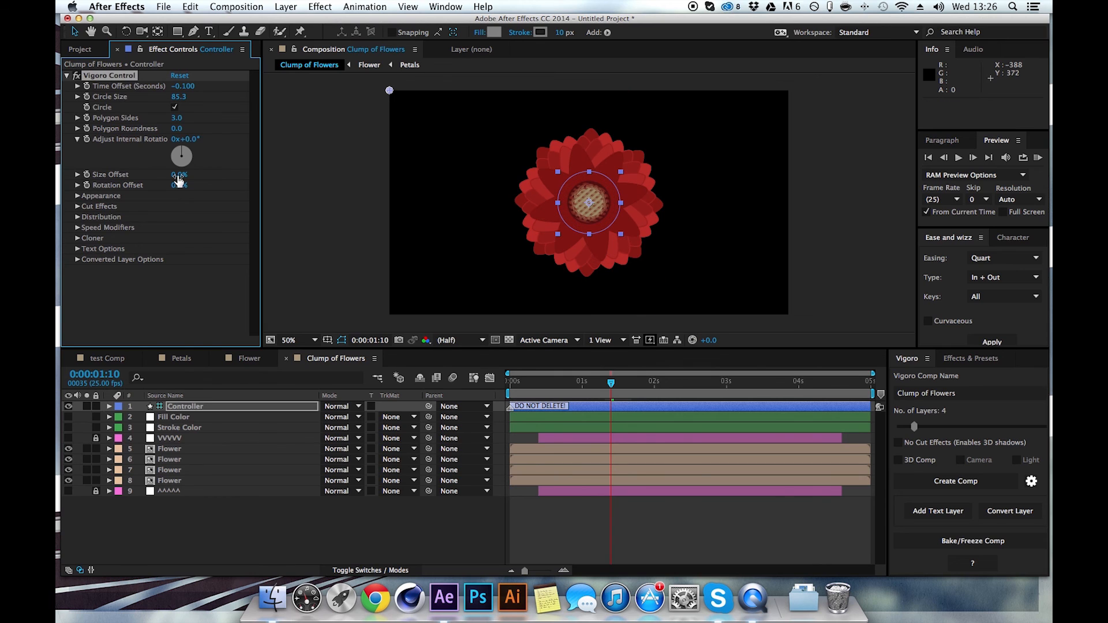
Step: Enable Circle Distribution for the flowers in the Controller's Distribution settings and set its Circle Size to 145.0
click(77, 217)
click(78, 217)
click(78, 217)
click(173, 281)
drag(175, 293, 283, 301)
mouse_move(603, 387)
mouse_down()
mouse_move(516, 384)
mouse_move(623, 383)
mouse_move(574, 383)
mouse_move(611, 383)
mouse_up()
scroll(131, 278, down, 2)
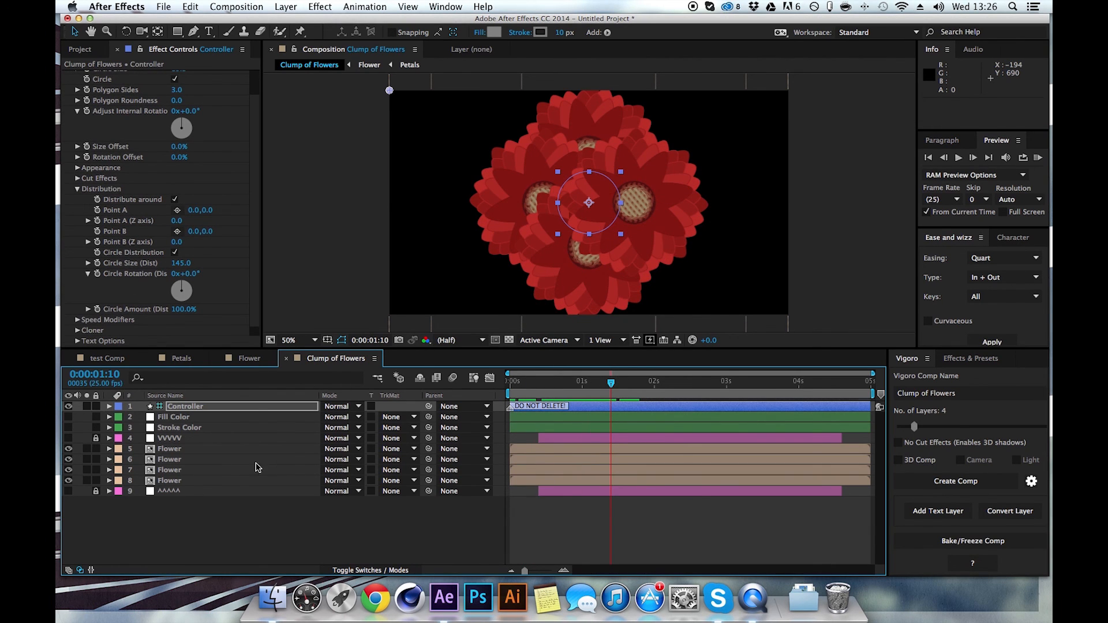
Step: Make the four Flower layers 3D and set the Controller's Point A (Z axis) to -382.0 and Point B (Z axis) to 918.0
click(345, 570)
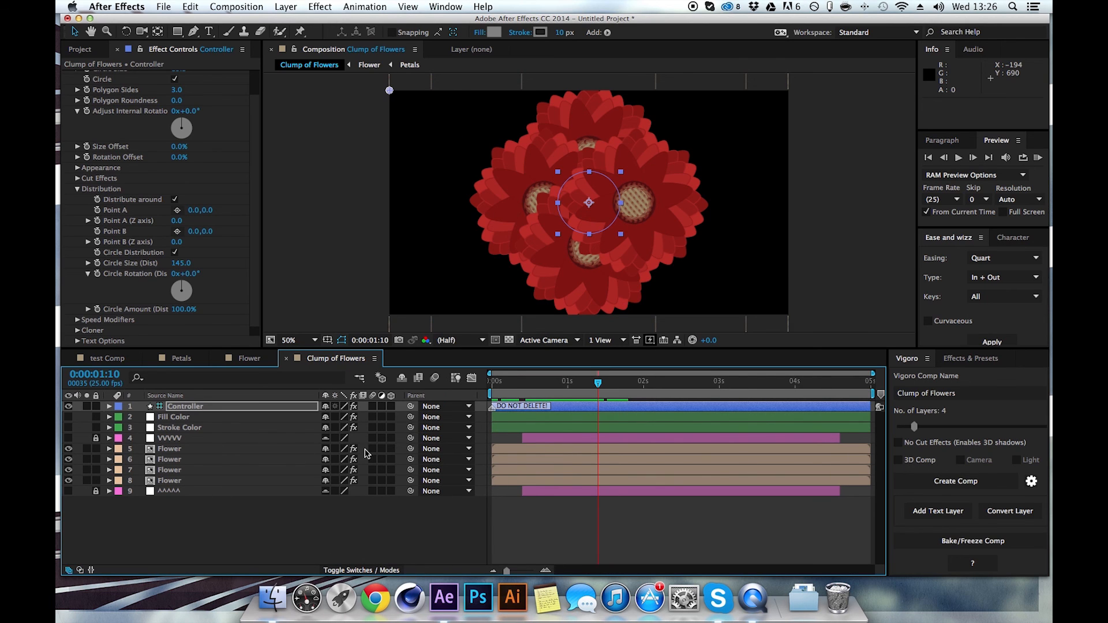
drag(390, 449, 391, 480)
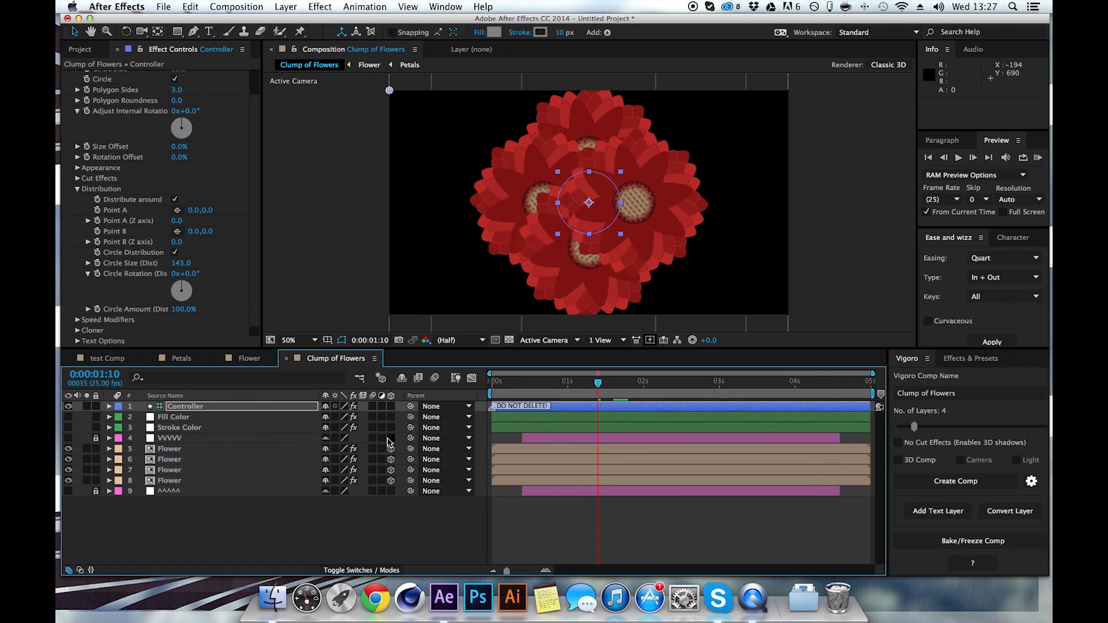
click(222, 408)
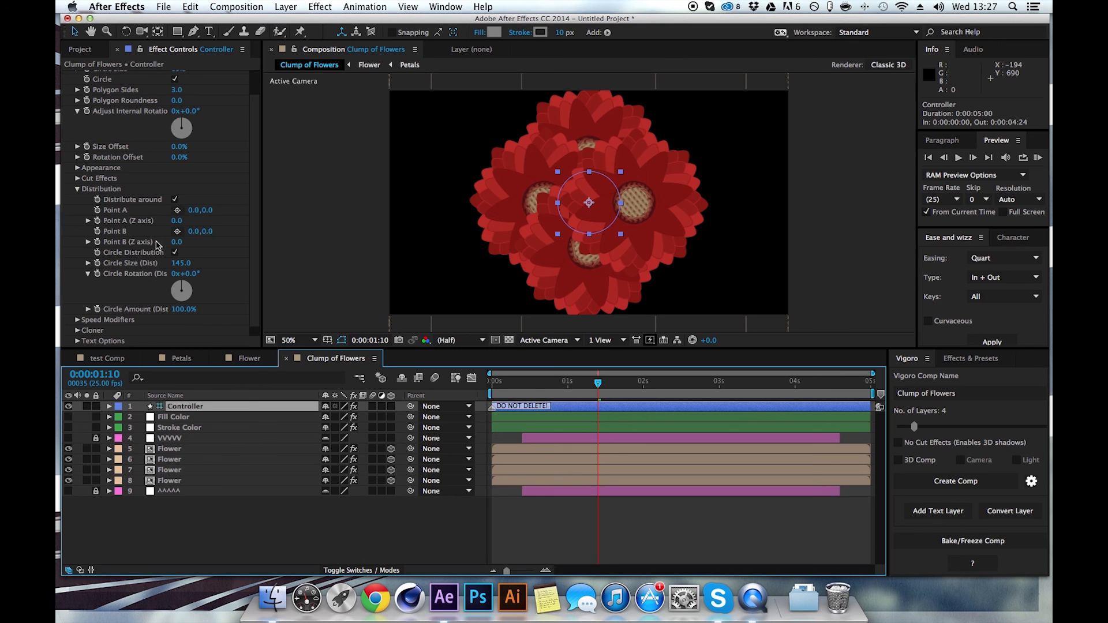
drag(175, 242, 760, 250)
drag(179, 242, 90, 251)
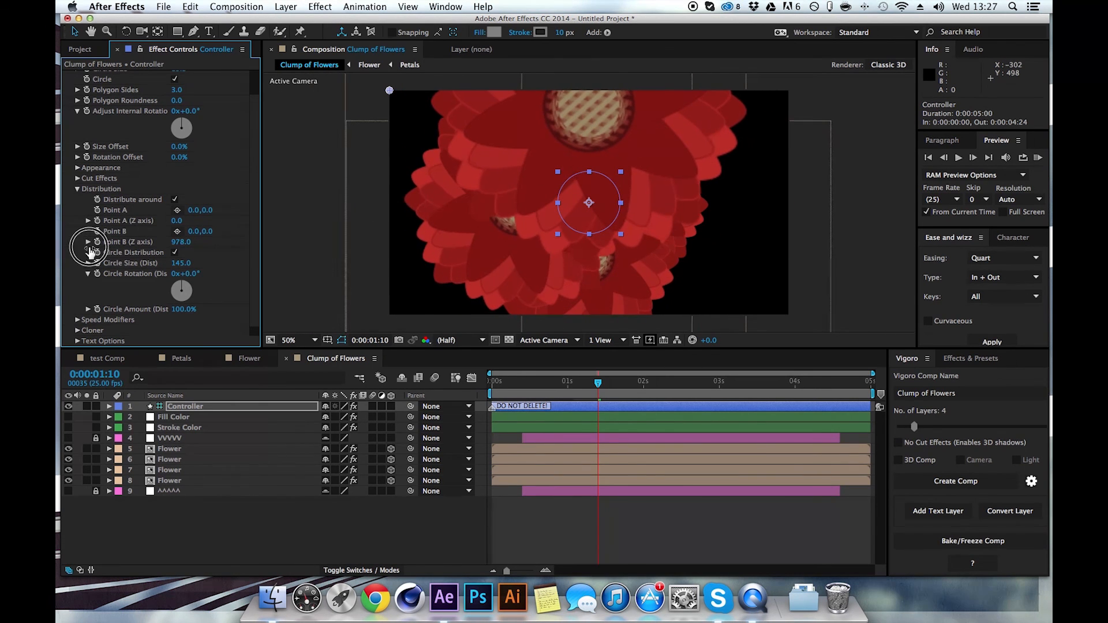
drag(176, 221, 96, 223)
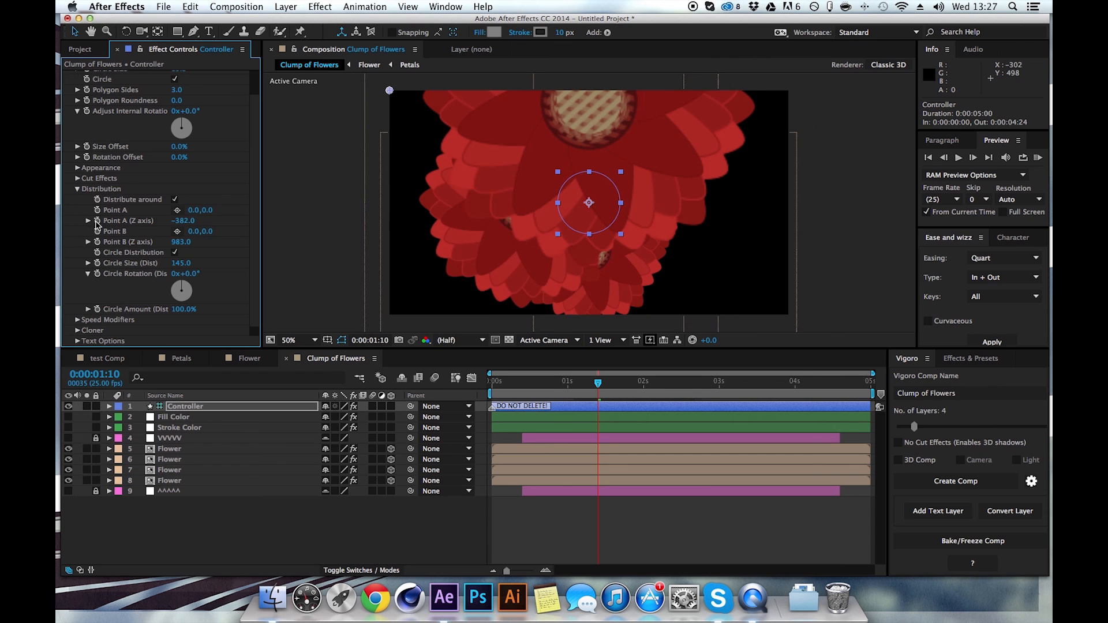
drag(188, 249, 142, 247)
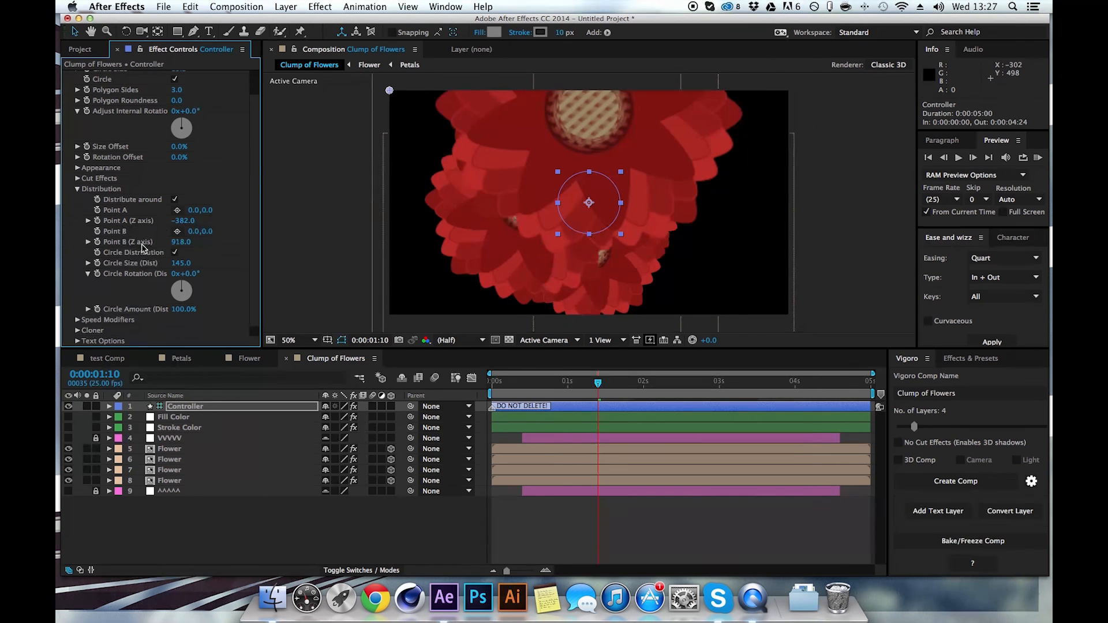
Step: Add a two-node 50mm camera to the Clump of Flowers comp and orbit it around the flowers
click(285, 6)
mouse_move(286, 23)
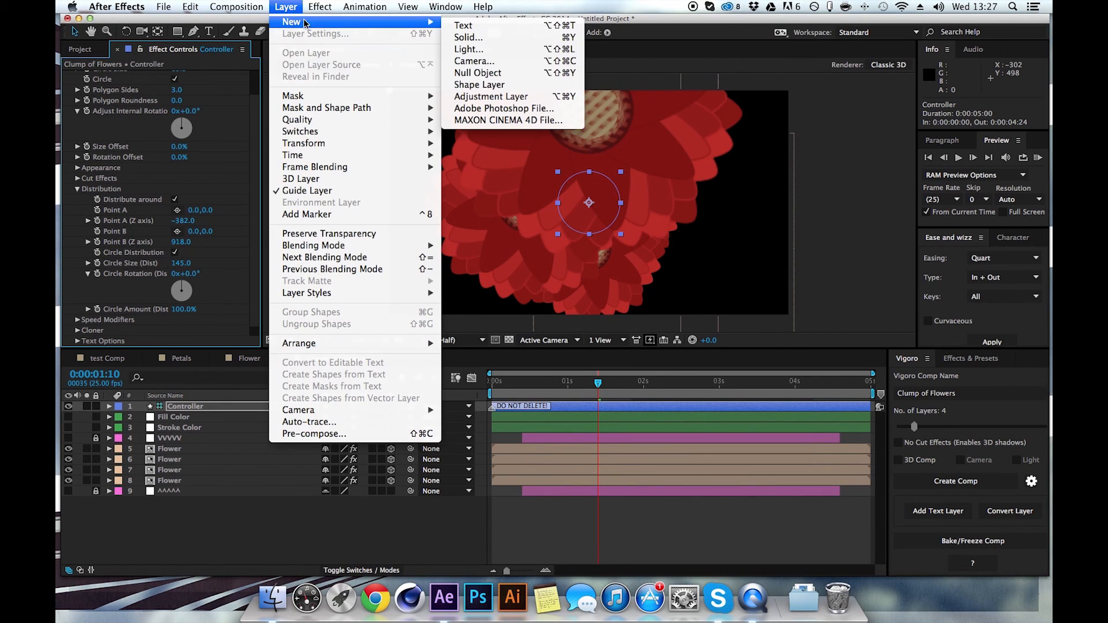
click(473, 60)
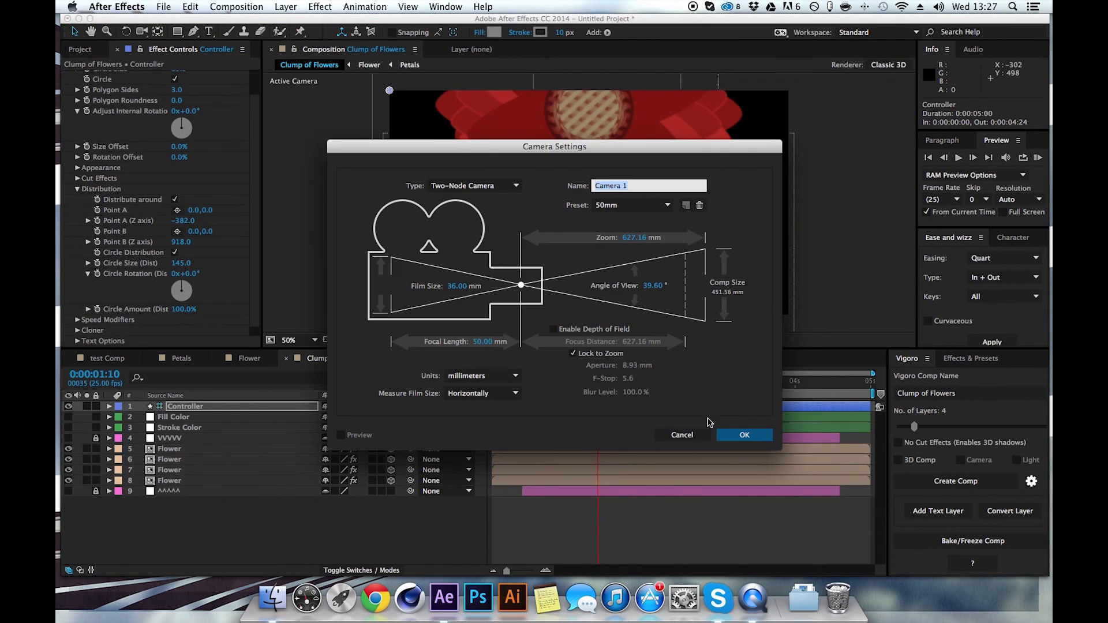
click(728, 434)
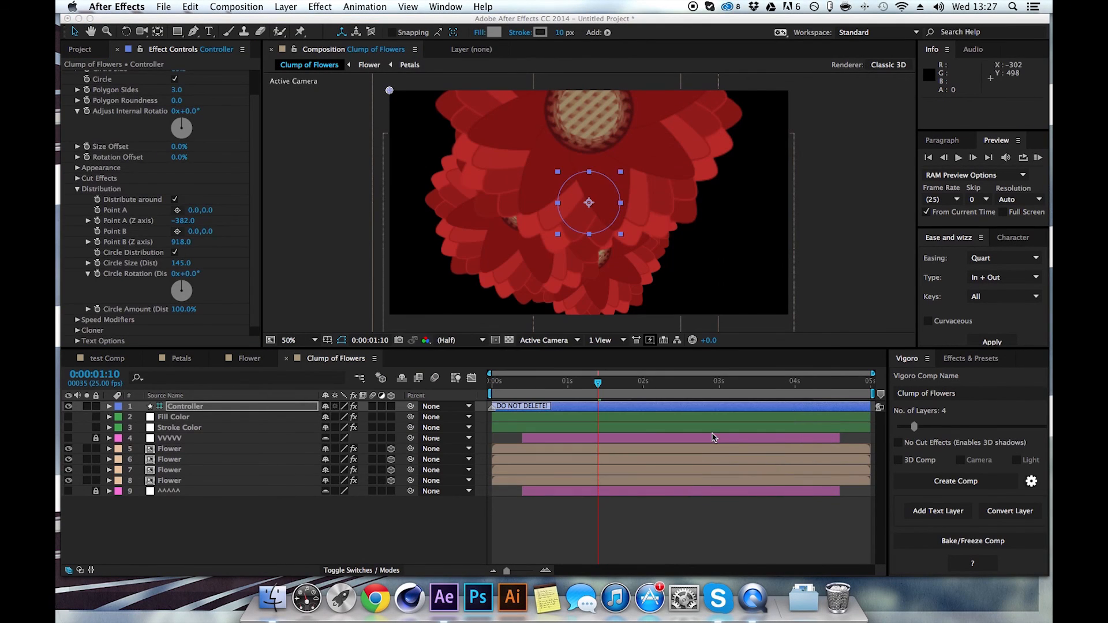
click(142, 33)
mouse_move(655, 231)
mouse_down()
mouse_move(631, 226)
mouse_move(643, 215)
mouse_move(611, 191)
mouse_move(552, 200)
mouse_move(533, 225)
mouse_move(638, 229)
mouse_move(628, 234)
mouse_move(605, 212)
mouse_move(646, 218)
mouse_up()
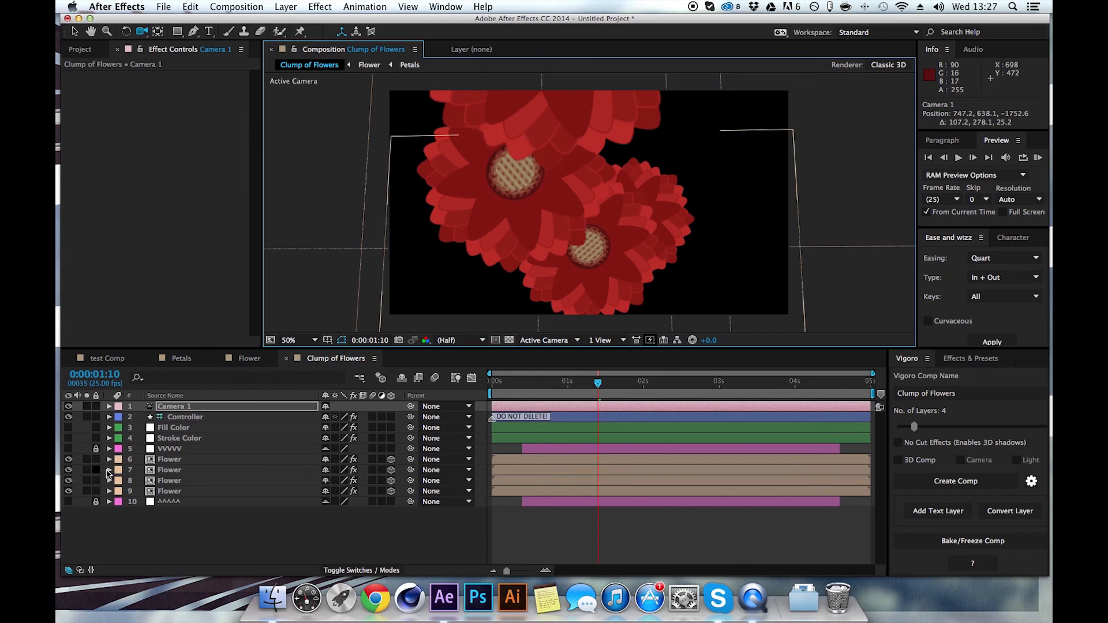
Step: Duplicate the uppermost Flower layer twice and orbit Camera 1 to inspect the clump from another angle
click(168, 460)
key(super+d)
key(super+d)
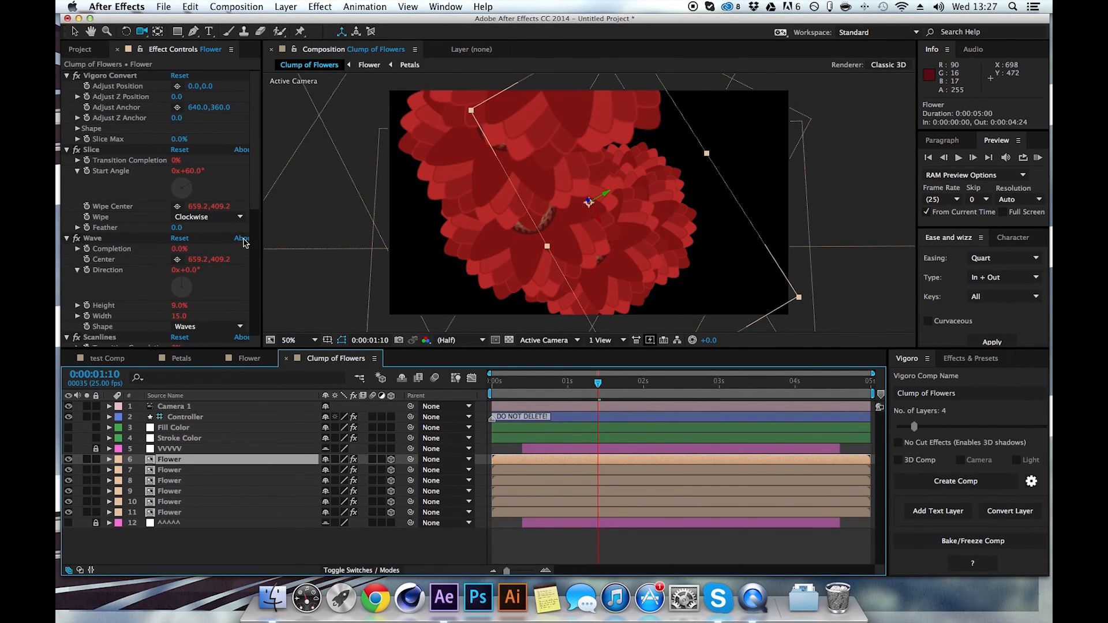
click(174, 406)
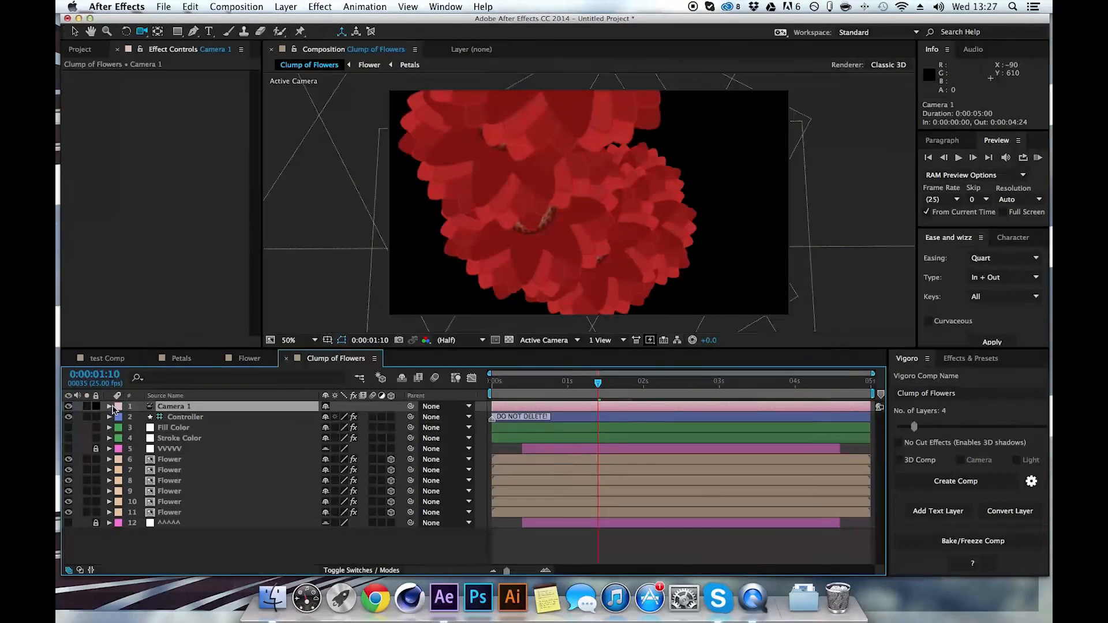
click(108, 407)
click(107, 406)
mouse_move(594, 251)
mouse_down()
mouse_move(591, 234)
mouse_move(611, 223)
mouse_move(623, 279)
mouse_move(579, 280)
mouse_move(613, 246)
mouse_up()
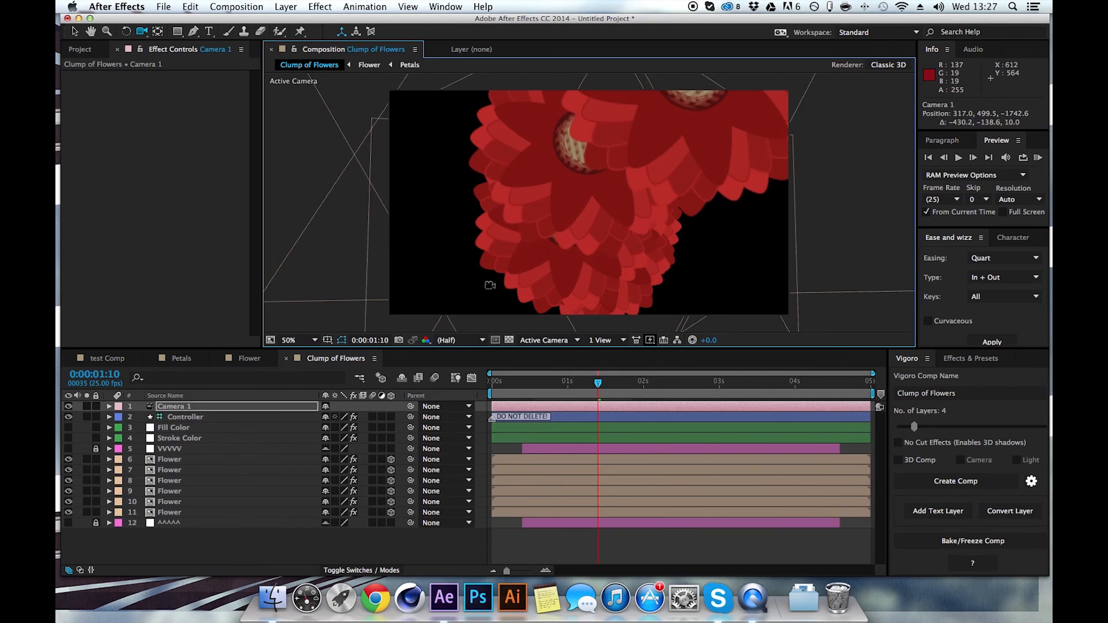
Step: Hide Camera 1 and set the Controller's distribution Point A to -600.0,10.0 and Point B to 4.0,13.0
click(68, 407)
click(181, 420)
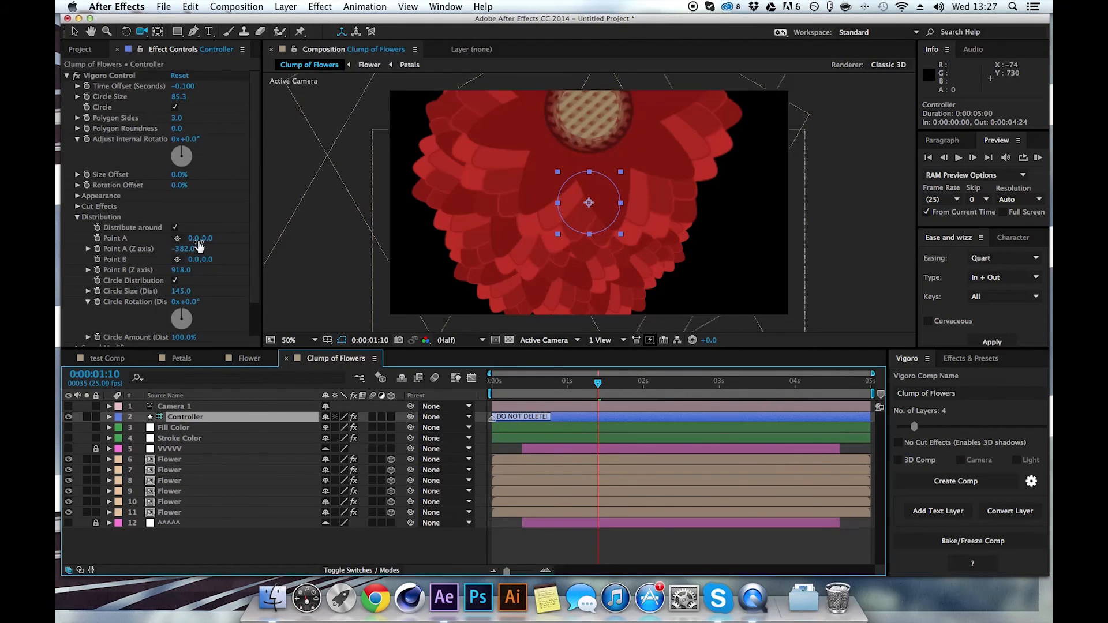
drag(194, 238, 118, 248)
drag(197, 245, 97, 242)
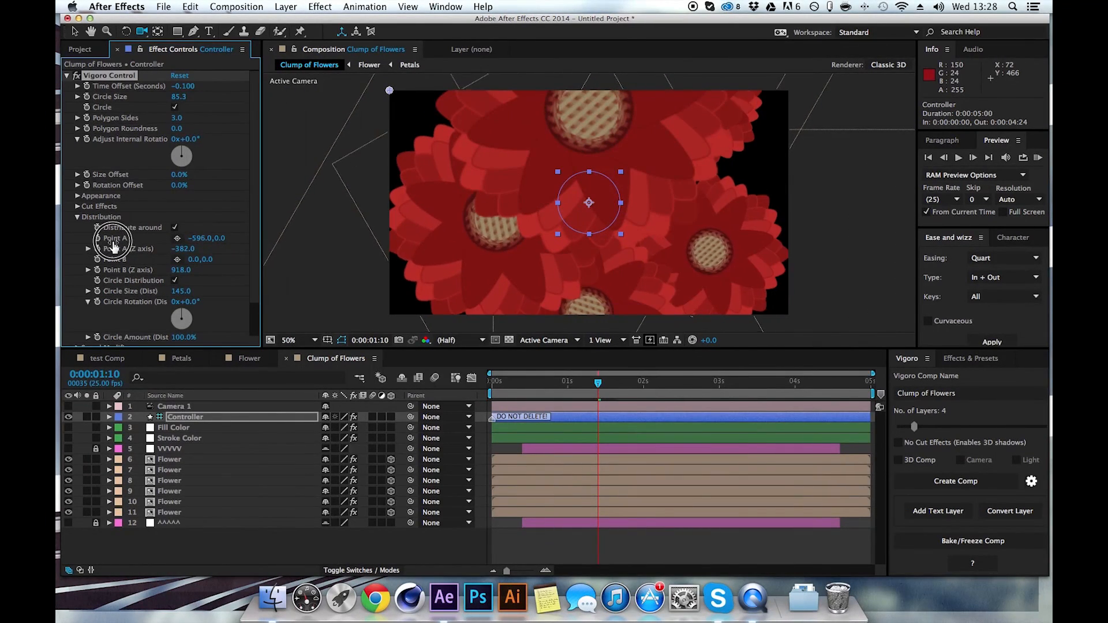
drag(219, 244, 200, 269)
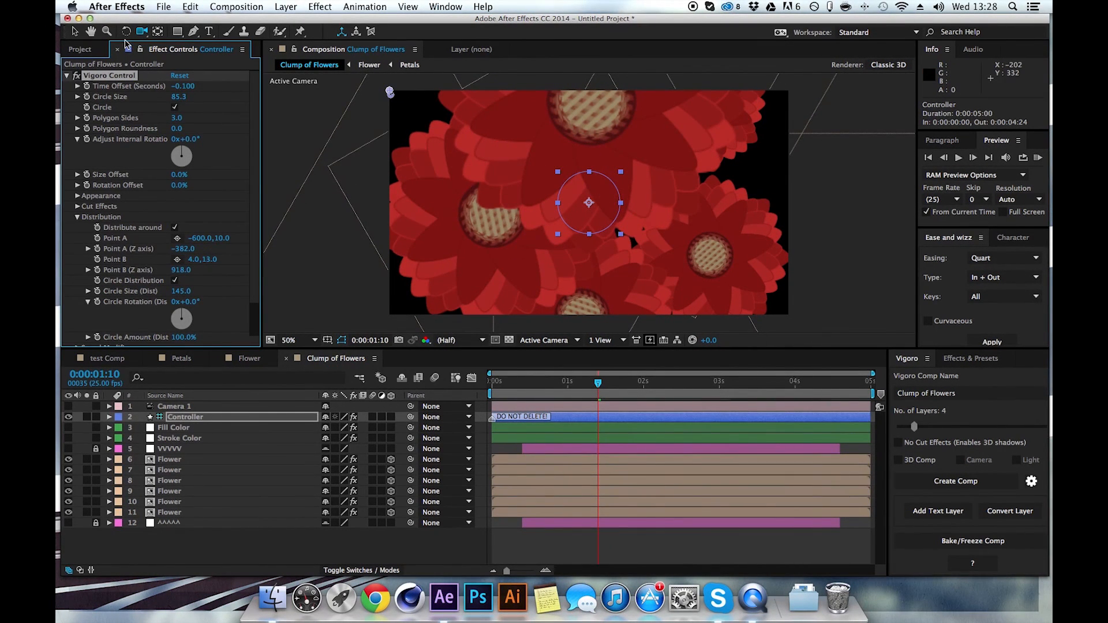
click(75, 32)
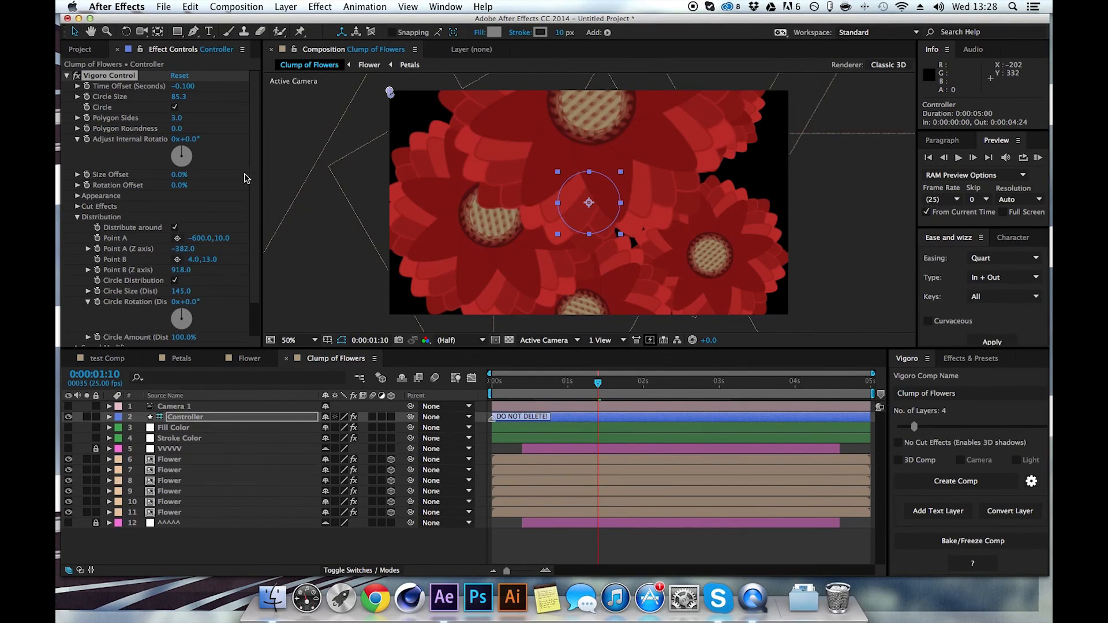
Step: Try out Adjust Converted O and Adjust Converted S in the Controller's Converted Layer Options, reverting each change
scroll(102, 217, down, 3)
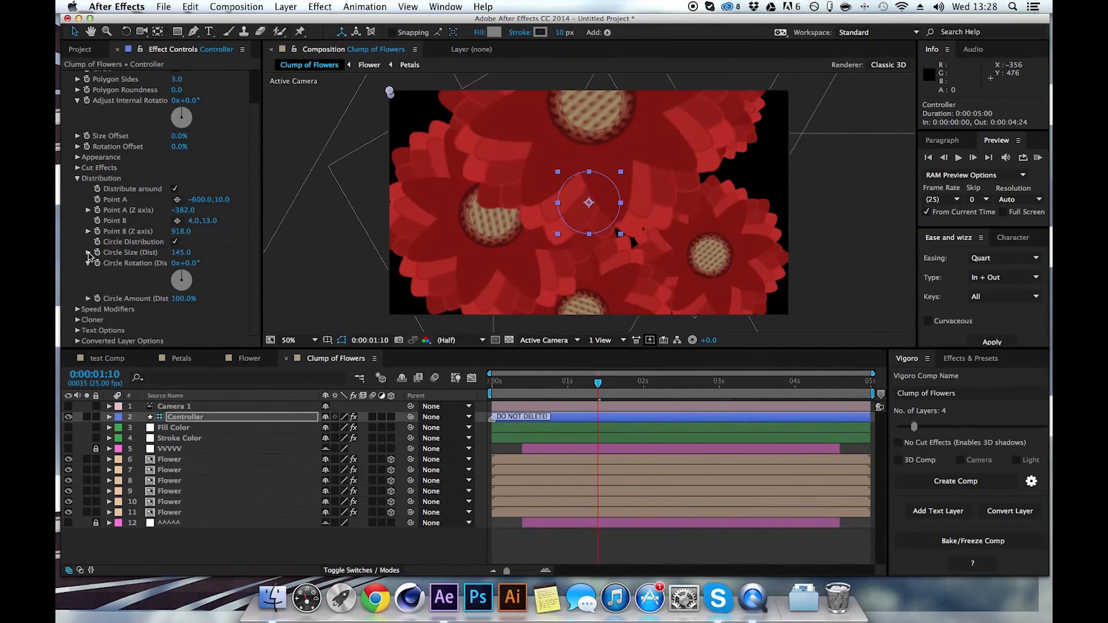
click(78, 341)
scroll(93, 309, down, 3)
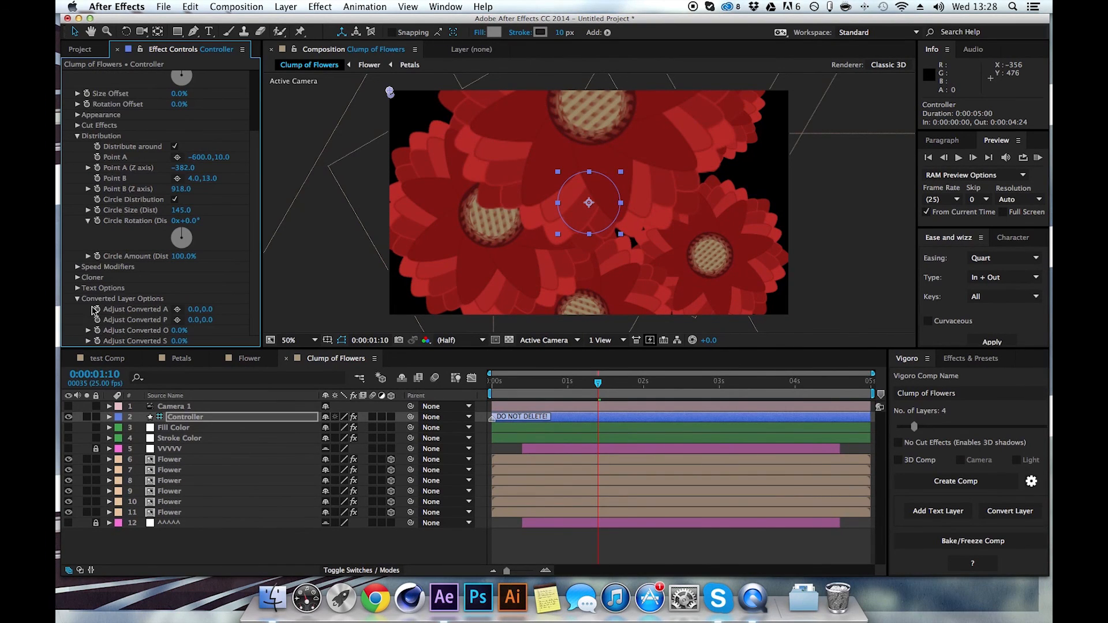
mouse_move(168, 335)
mouse_down()
mouse_move(112, 334)
mouse_move(186, 338)
mouse_up()
text(0)
key(Return)
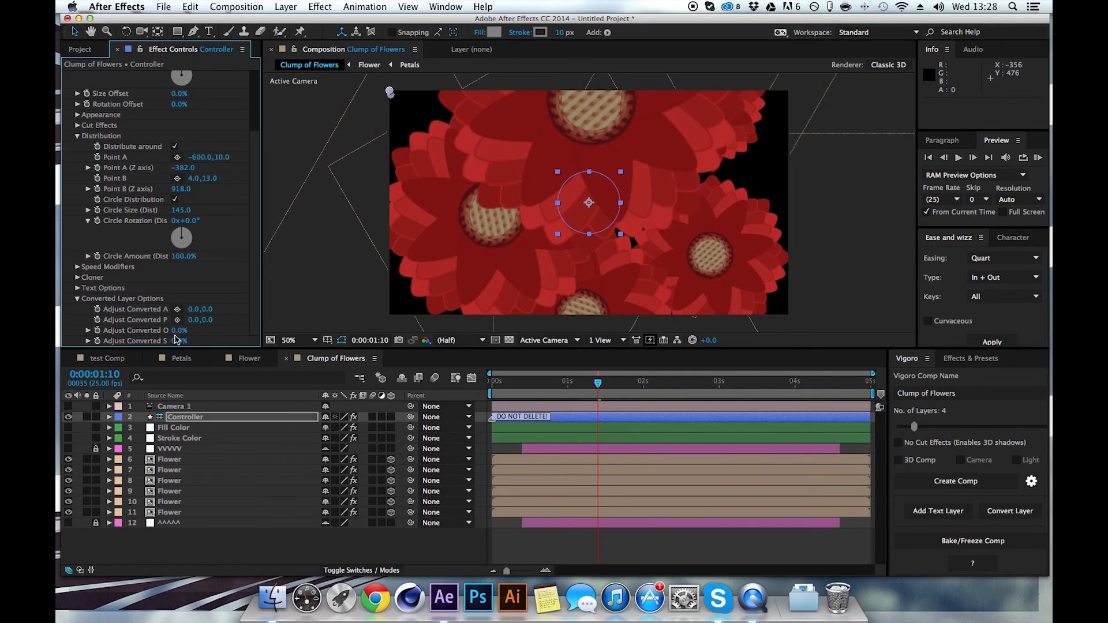
mouse_move(174, 345)
mouse_down()
mouse_move(148, 347)
mouse_move(177, 353)
mouse_move(181, 329)
mouse_move(168, 329)
mouse_move(176, 335)
mouse_up()
key(super+z)
mouse_move(175, 345)
mouse_down()
mouse_move(124, 342)
mouse_move(169, 344)
mouse_up()
key(super+z)
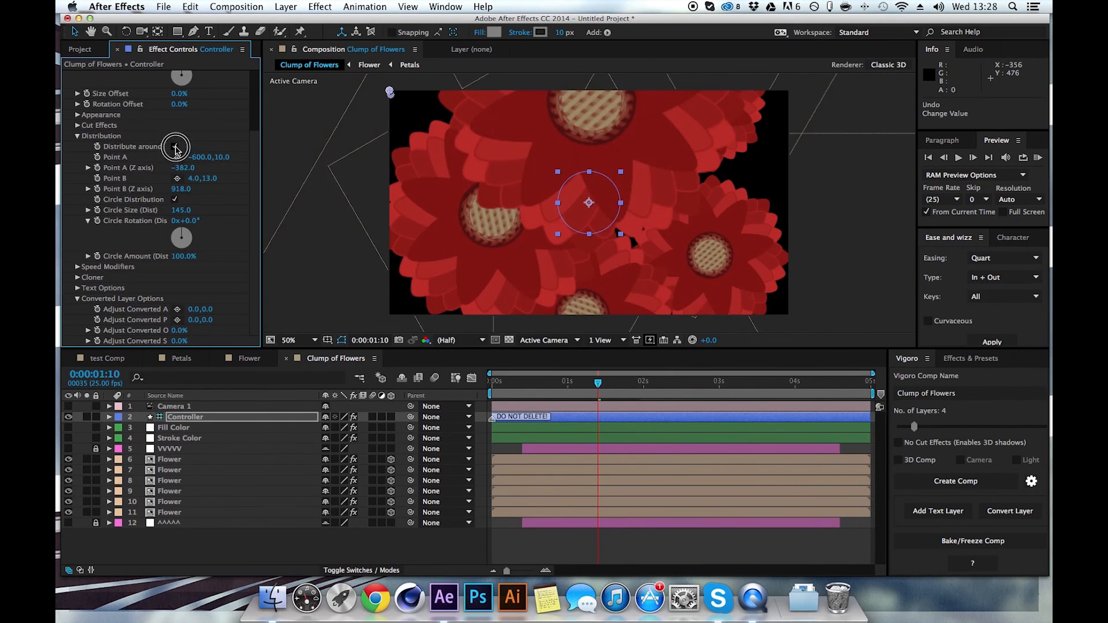
Step: Try Adjust Converted S with Distribute around disabled, undo the change and re-enable Distribute around
click(175, 148)
drag(175, 345, 140, 345)
key(super+z)
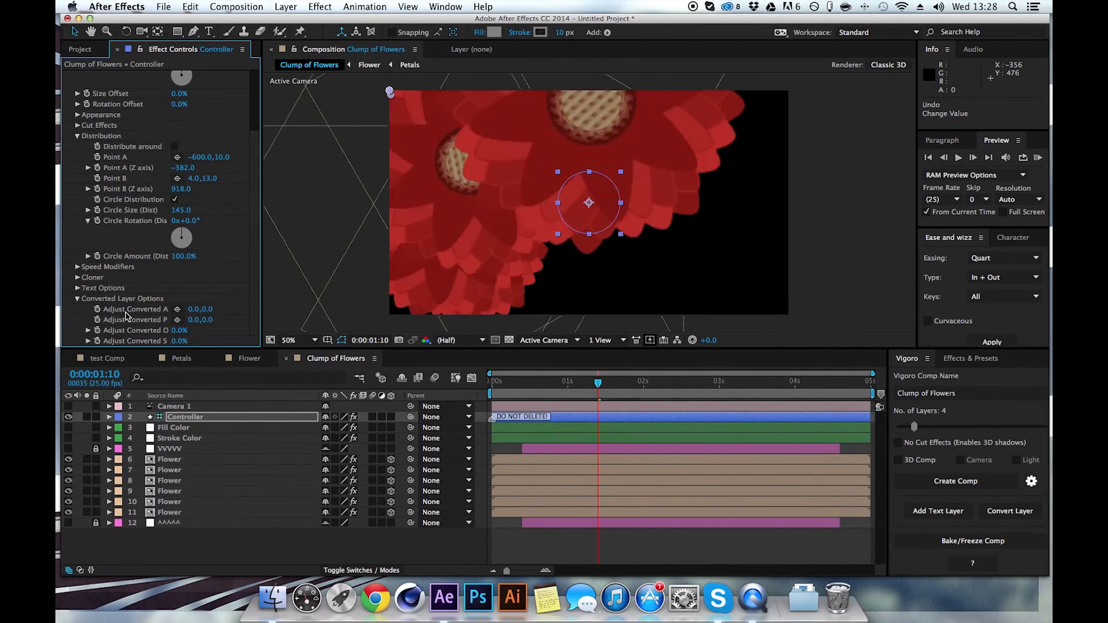
click(175, 147)
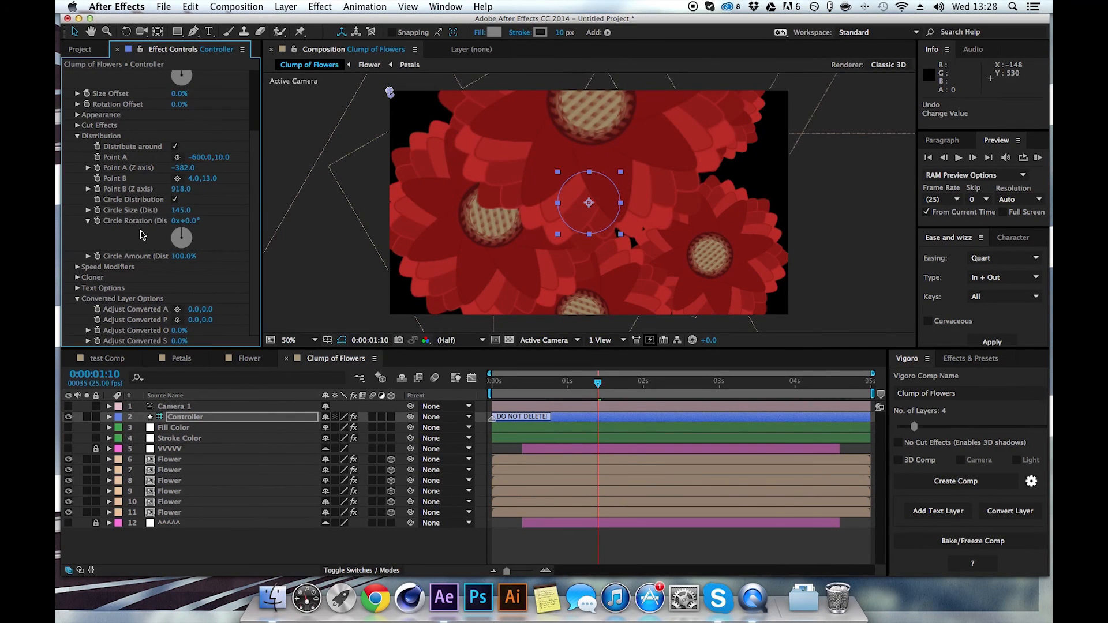
Step: Try out the Slice Amount in the Controller's Cut Effects and return it to 0.0%
click(76, 126)
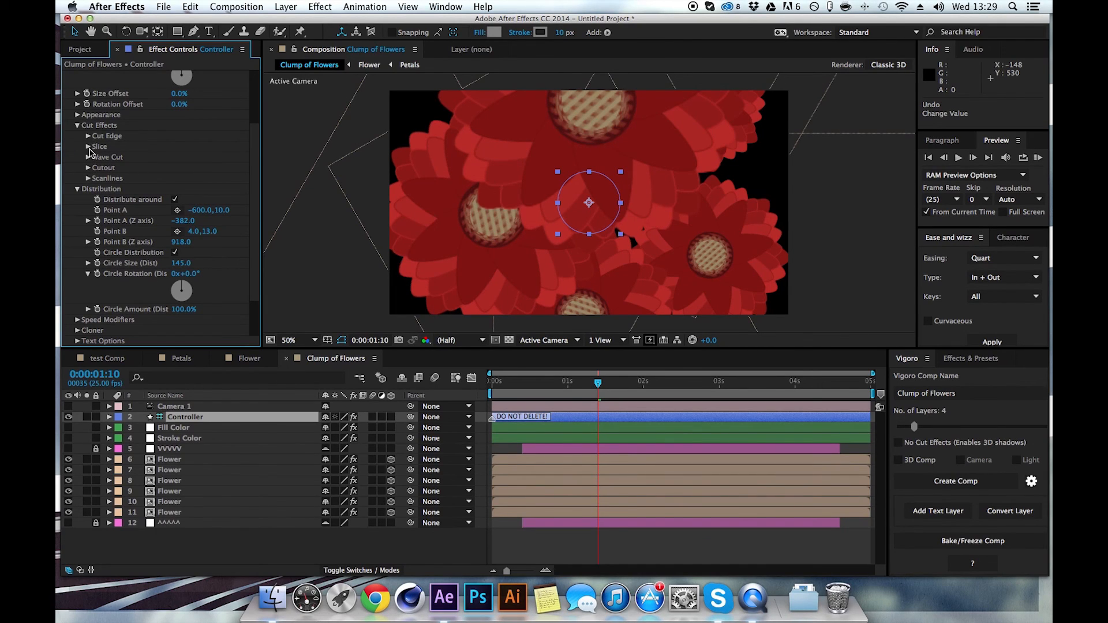
click(88, 147)
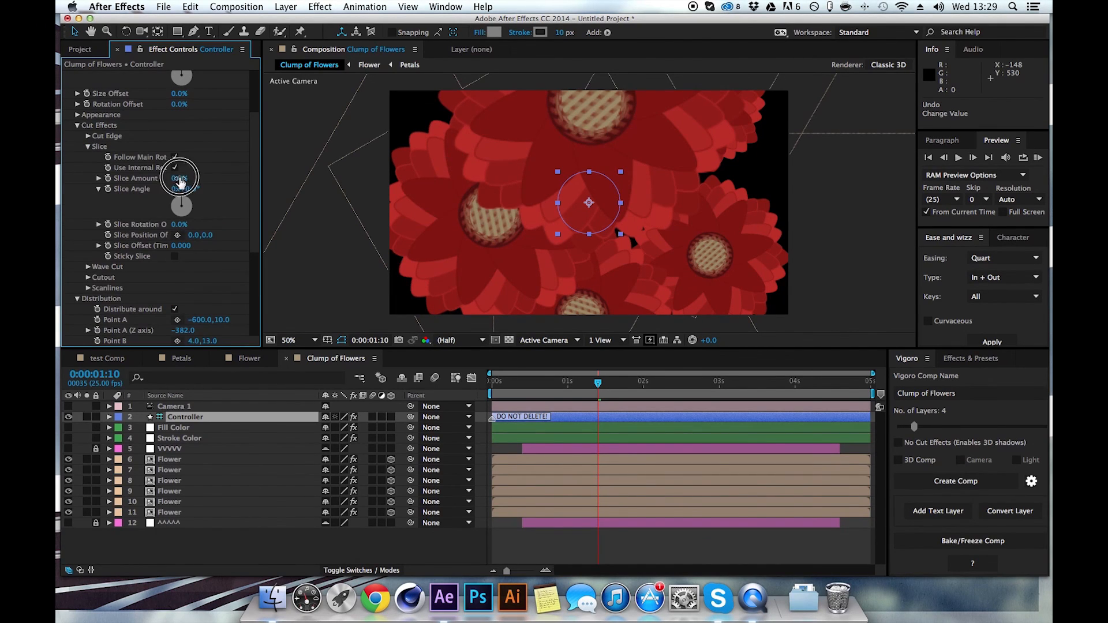
mouse_move(180, 183)
mouse_down()
mouse_move(225, 180)
mouse_move(166, 186)
mouse_up()
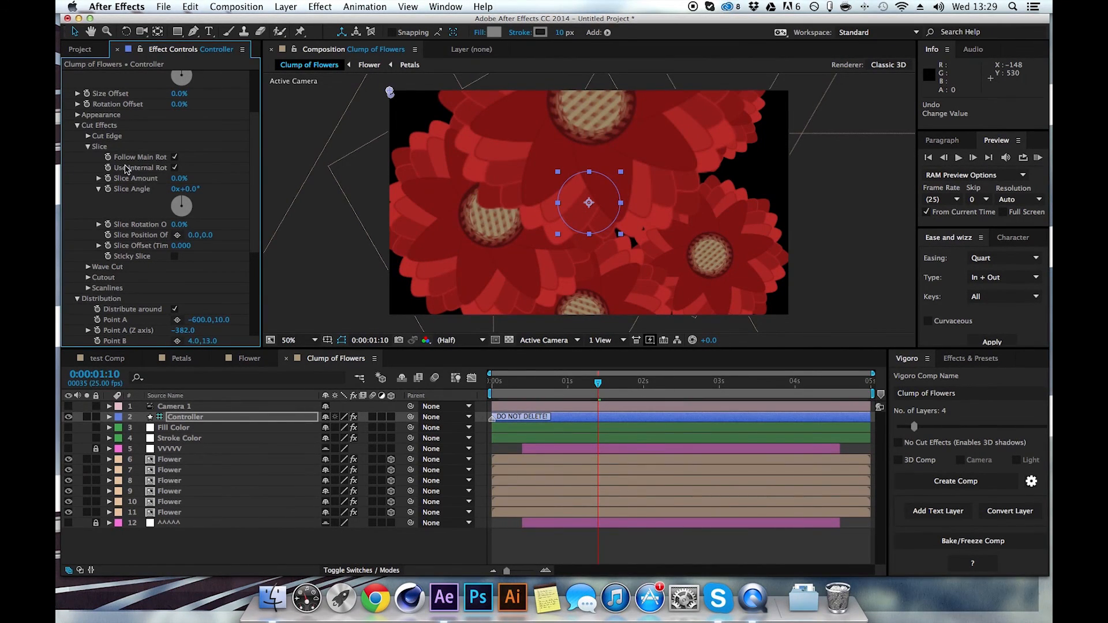
click(89, 147)
Step: Set the Controller's Wave Cut amount to 8.0%, re-enable Camera 1 and orbit it to view the cut flowers
click(88, 157)
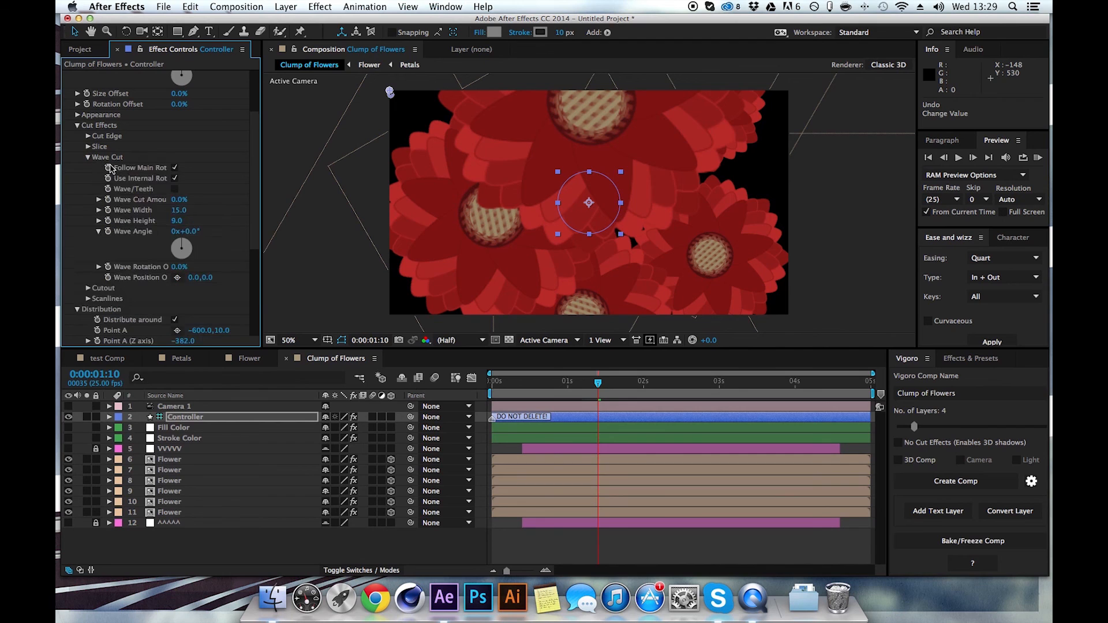
mouse_move(179, 204)
mouse_down()
mouse_move(202, 198)
mouse_move(183, 209)
mouse_up()
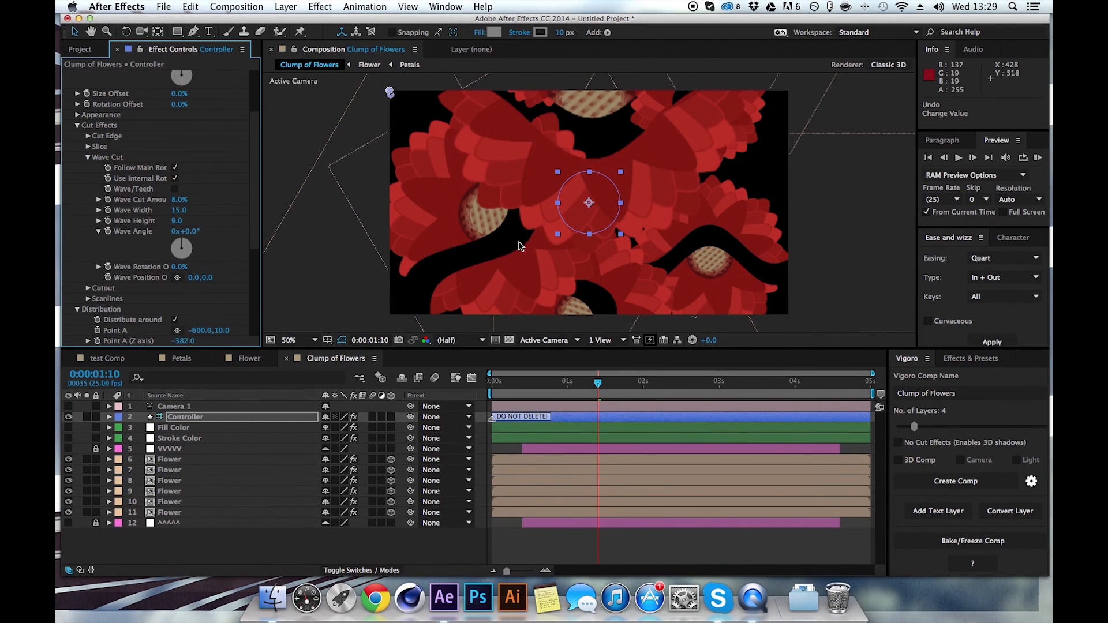
click(142, 33)
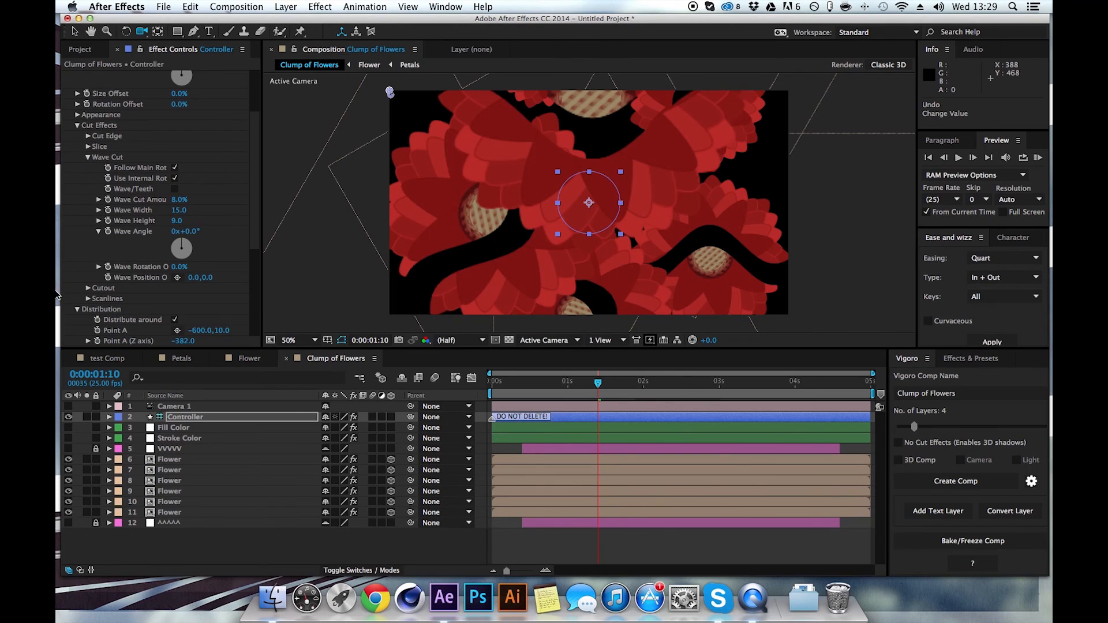
click(68, 406)
drag(586, 230, 544, 223)
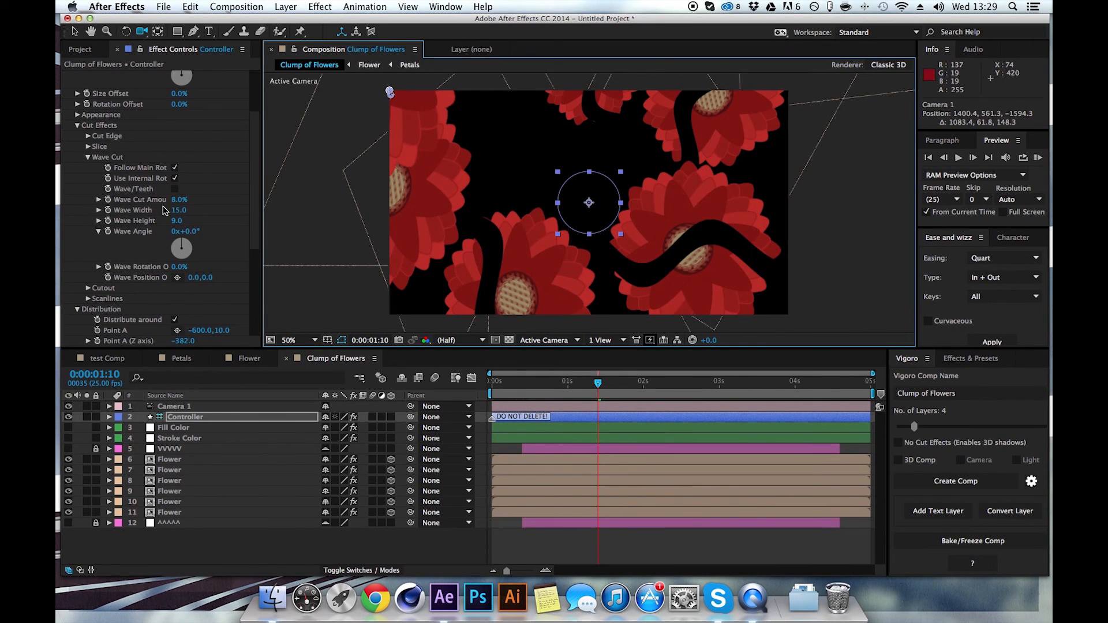
Step: Remove the wave cut from the flowers and orbit Camera 1 back to a frontal view of the clump
drag(179, 200, 149, 193)
click(89, 157)
click(89, 167)
click(88, 168)
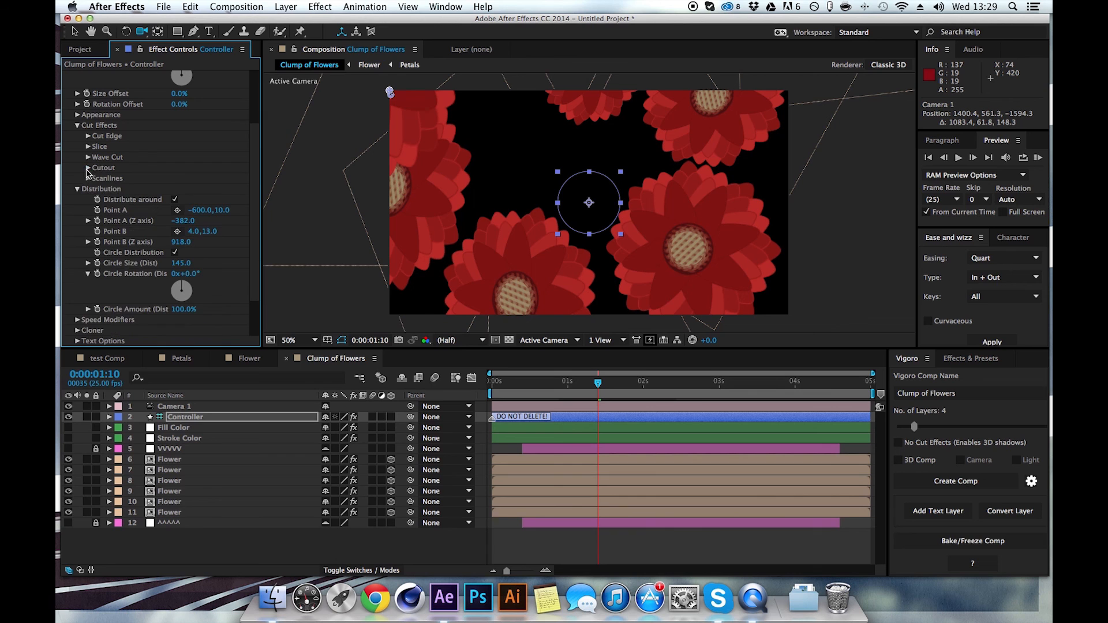
click(78, 127)
drag(650, 242, 680, 254)
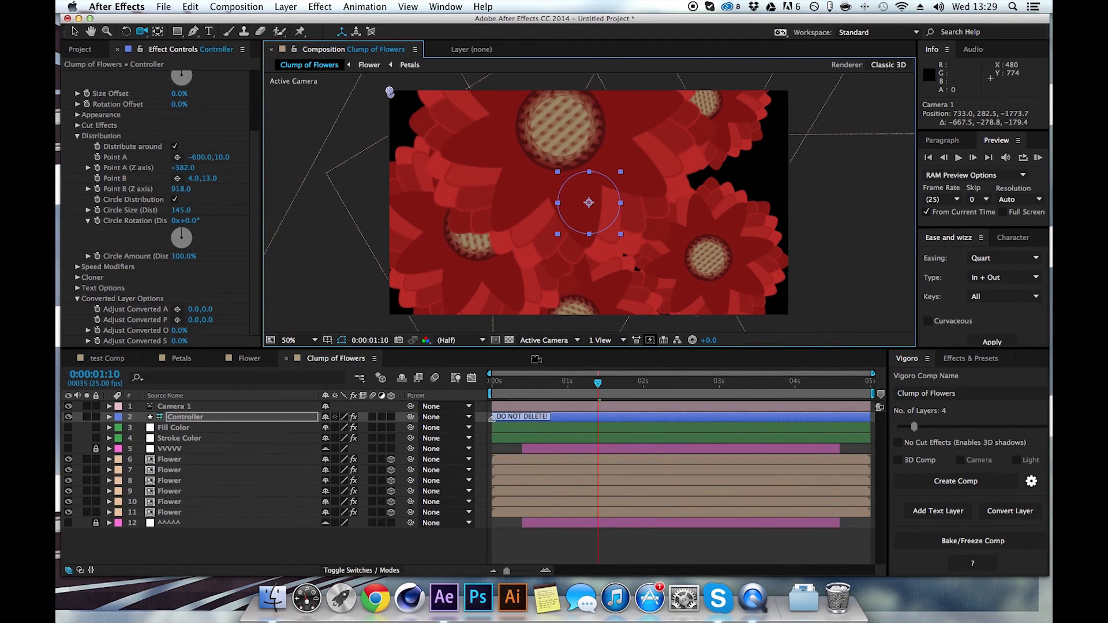
Step: Expand Camera 1's Camera Options to examine its depth of field settings
click(168, 406)
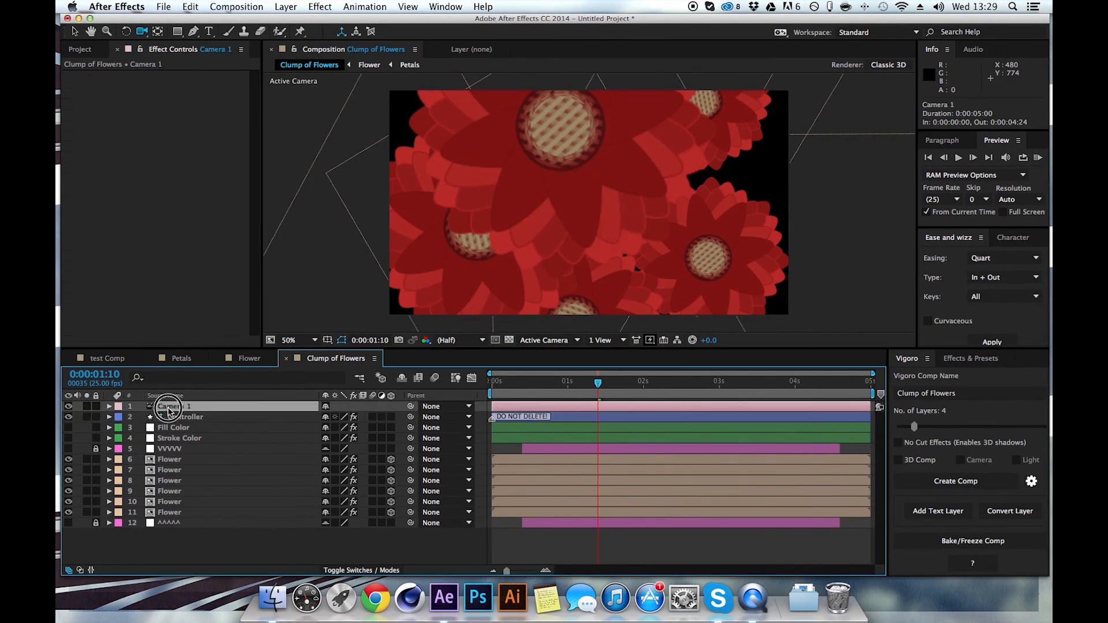
click(109, 407)
click(120, 428)
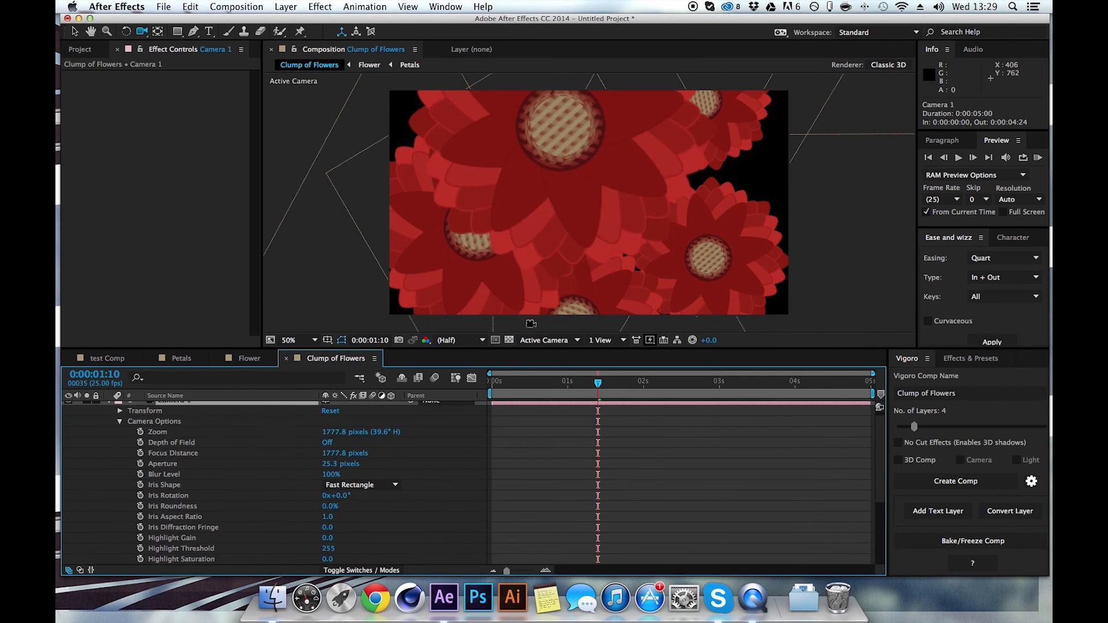
Step: Enable motion blur for all six Vigoro Shape layers in the Flower comp
click(250, 359)
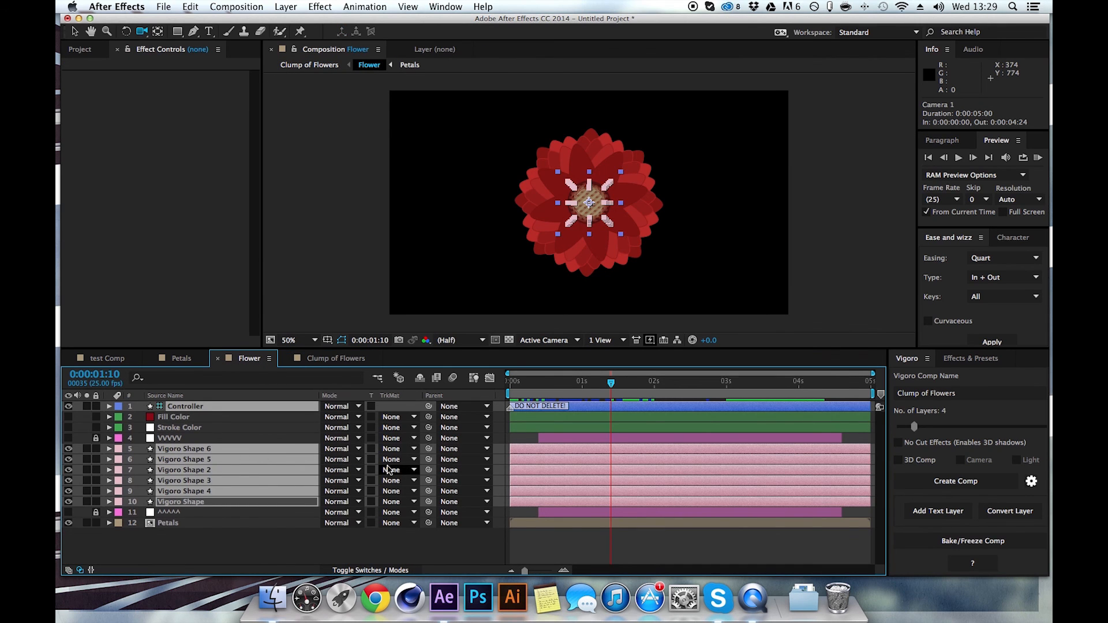
click(369, 570)
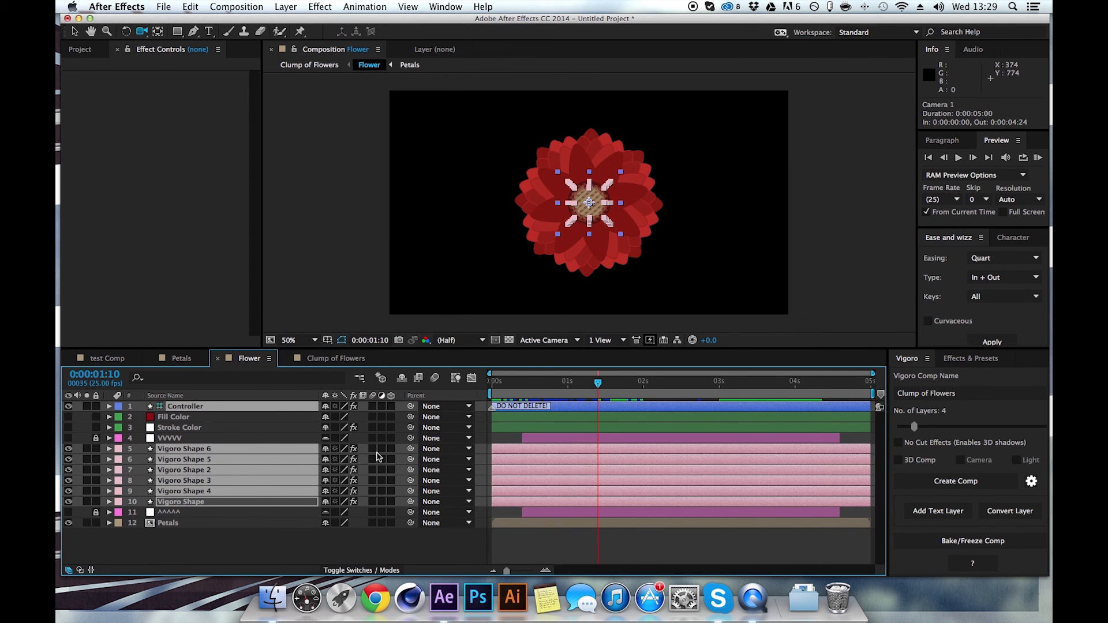
drag(372, 450, 372, 500)
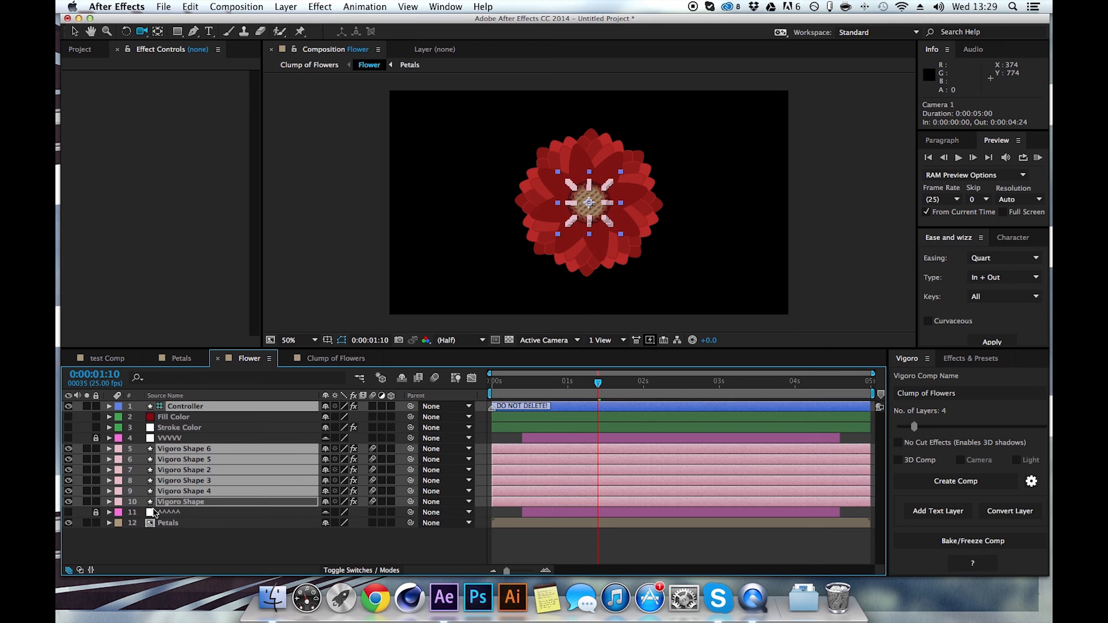
Step: Open the Petals comp and enable motion blur for its seven Vigoro Shape layers
click(163, 522)
double_click(163, 523)
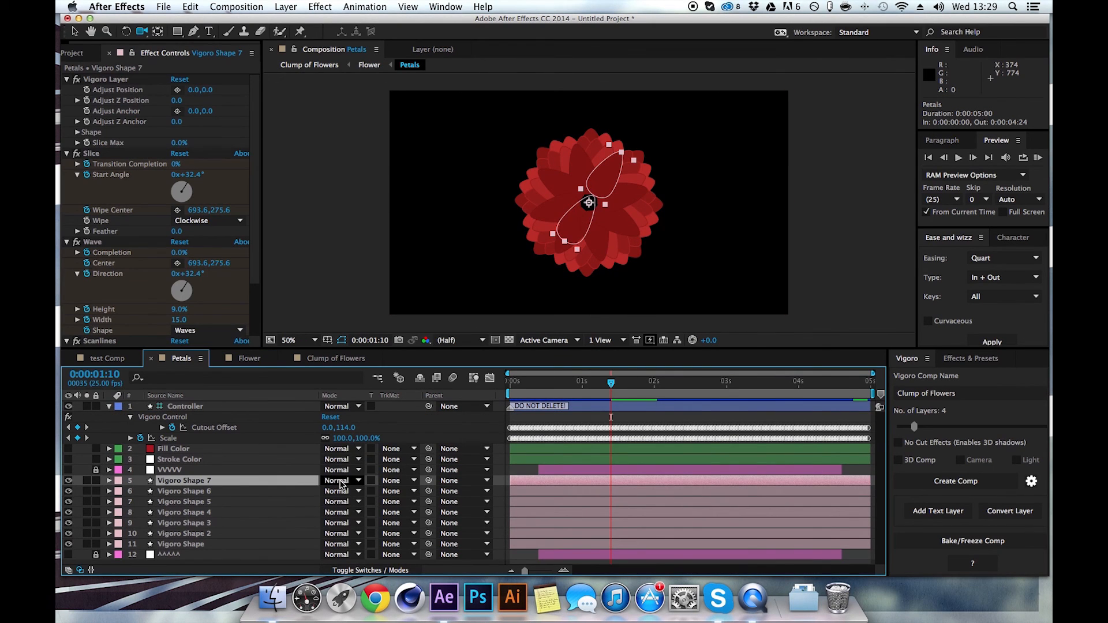
click(369, 570)
drag(372, 480, 372, 540)
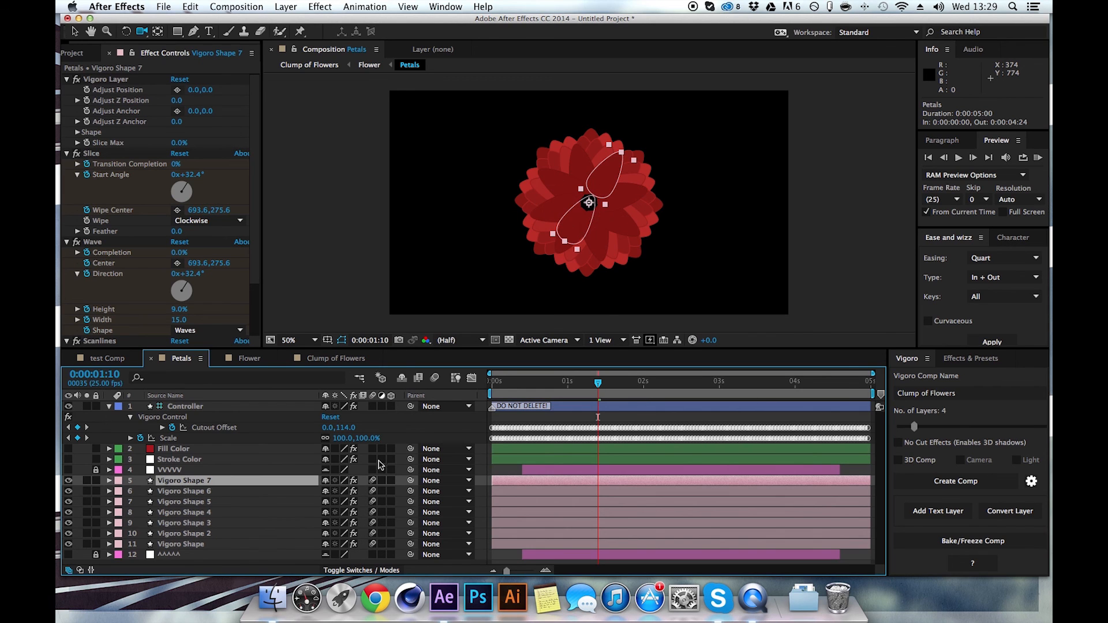
Step: Enable comp-wide motion blur in the Flower comp and render a RAM preview from 0:00:00:00
click(242, 362)
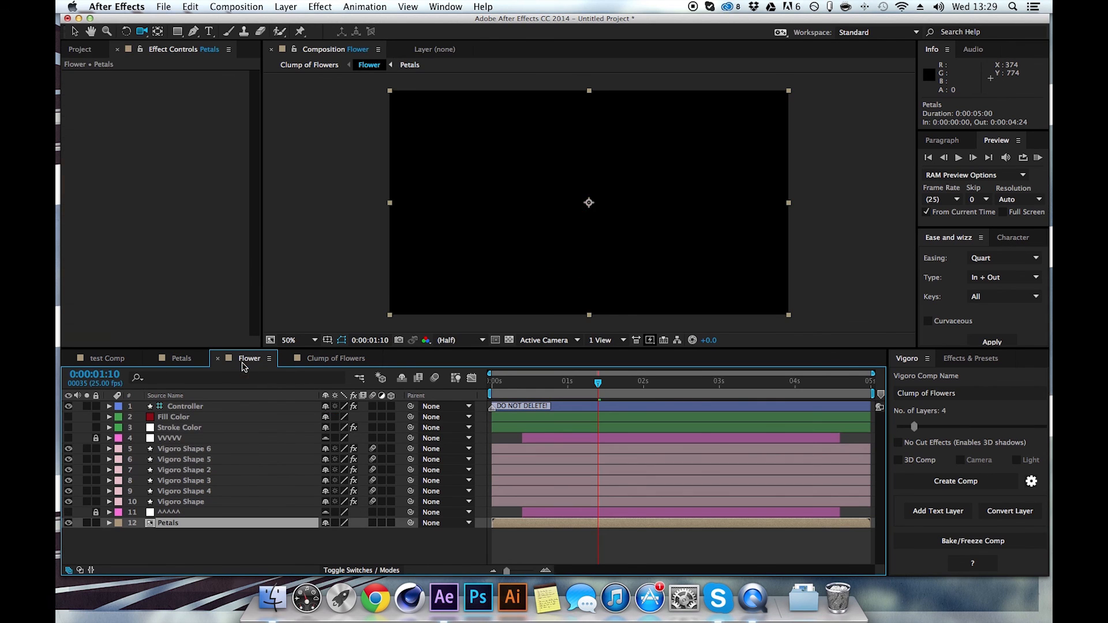
click(432, 380)
drag(594, 381, 497, 376)
click(1038, 161)
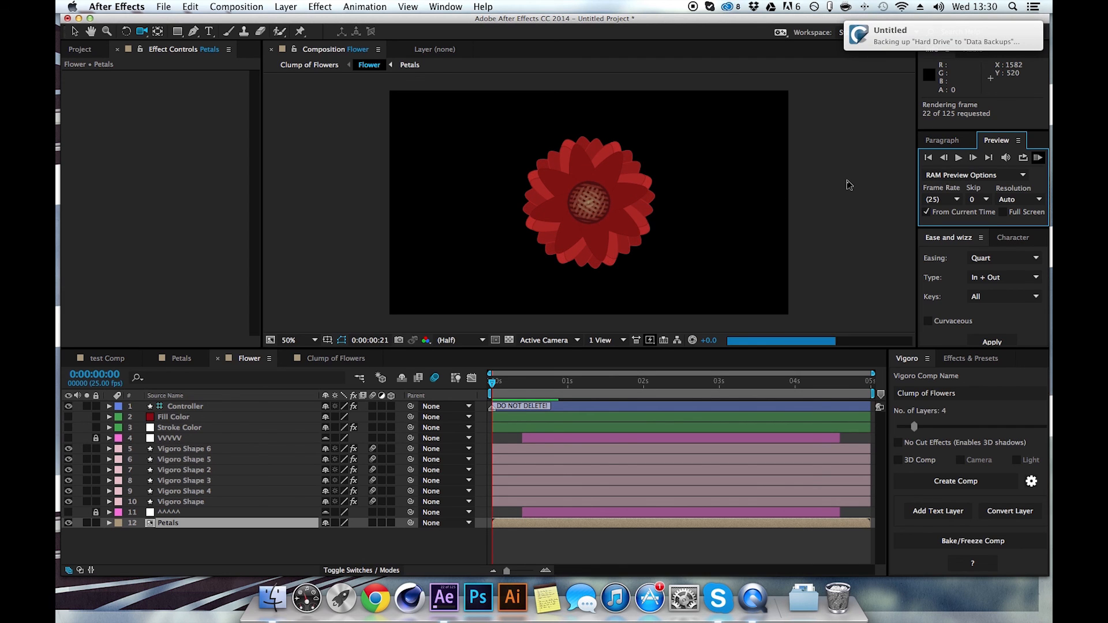
Step: Stop the Flower comp's preview and go to 0:00:00:06 to inspect the motion blur on the opening petals
click(1037, 160)
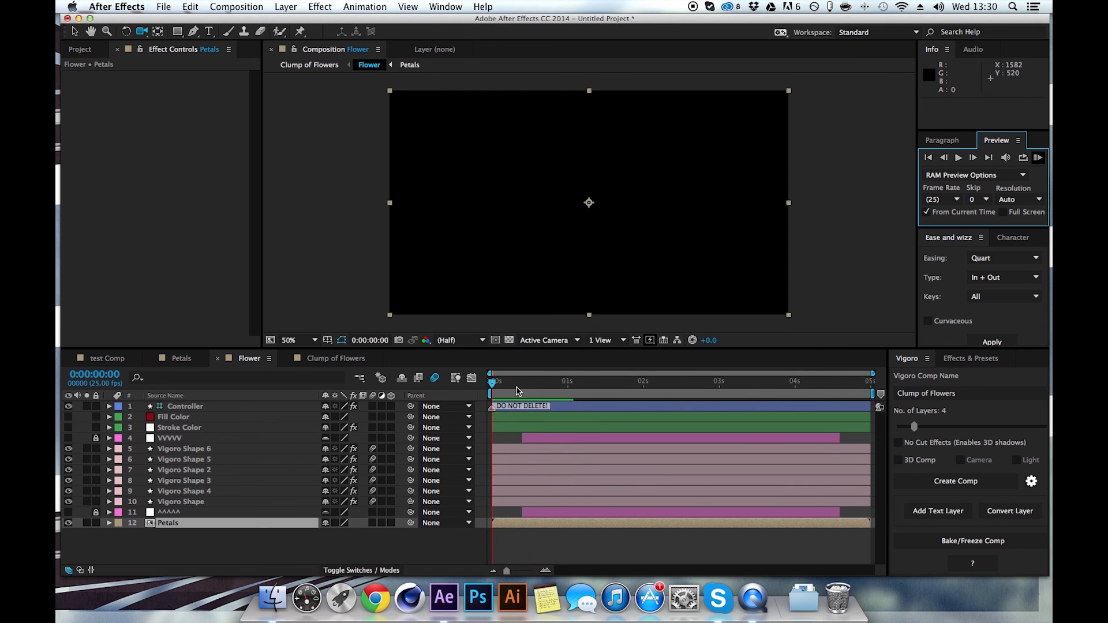
drag(512, 383, 510, 384)
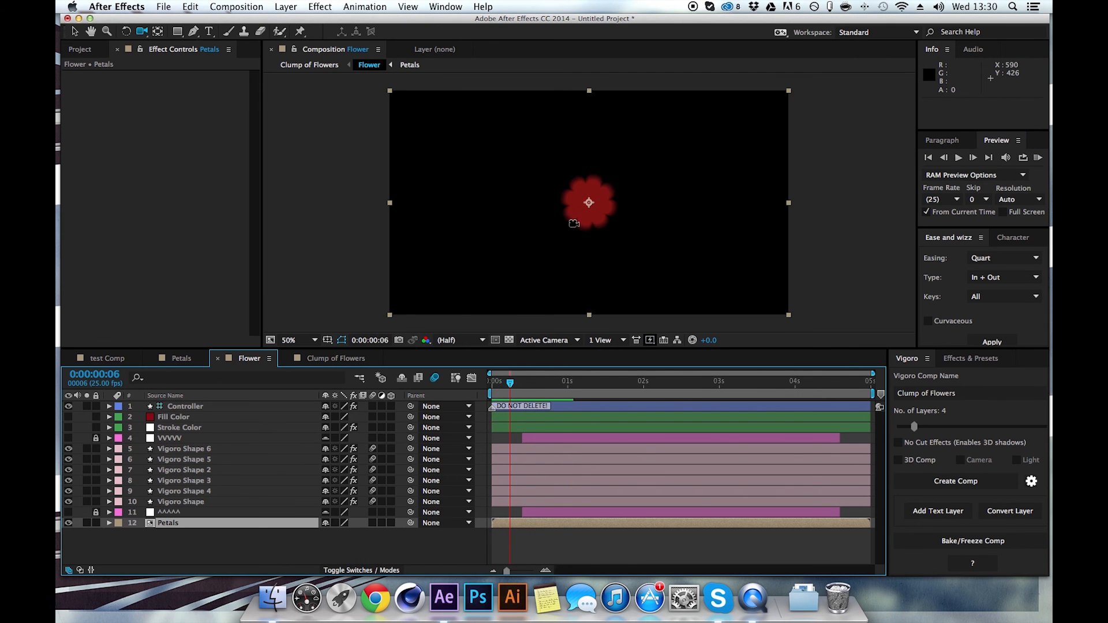
key(period)
Step: In the Clump of Flowers comp at 0:00:00:21, enable Camera 1's Depth of Field and set its Aperture to 666 pixels
click(347, 361)
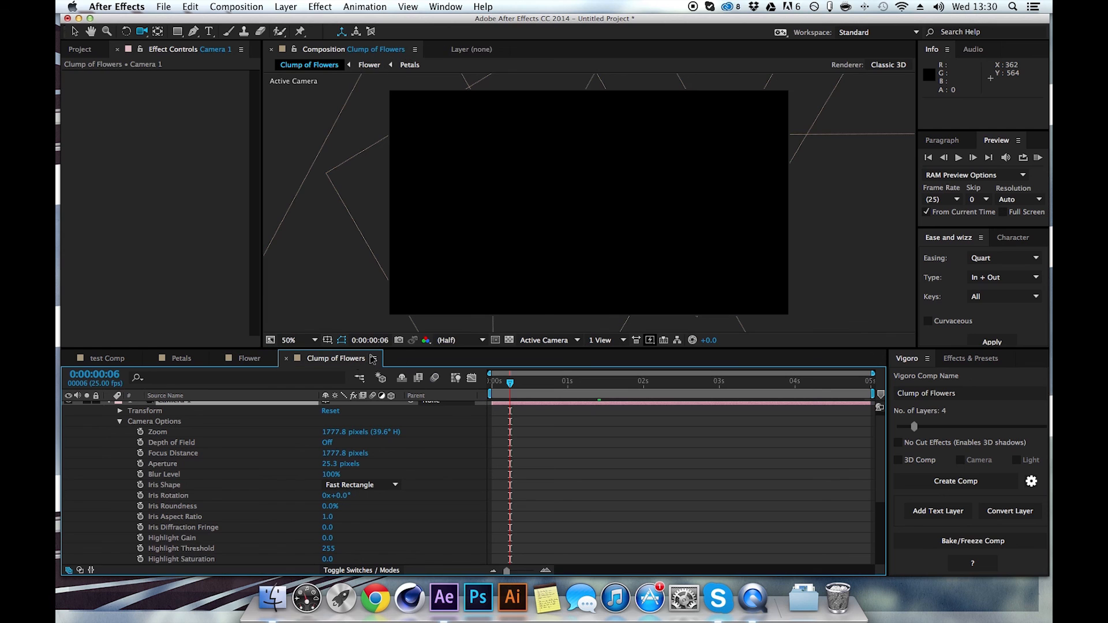
drag(517, 382, 555, 381)
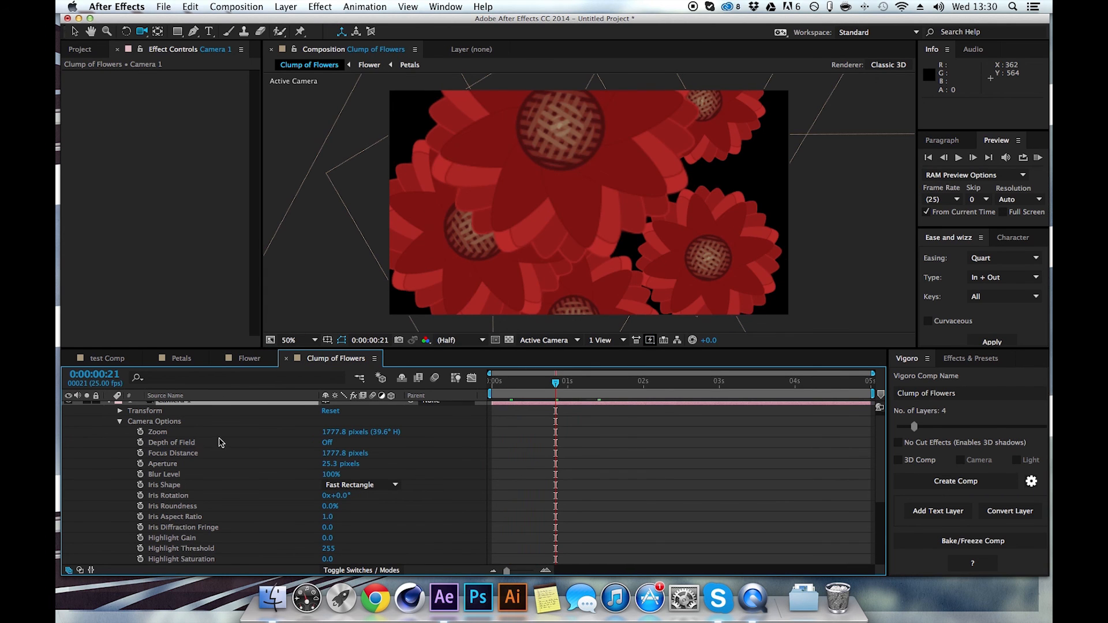
click(328, 443)
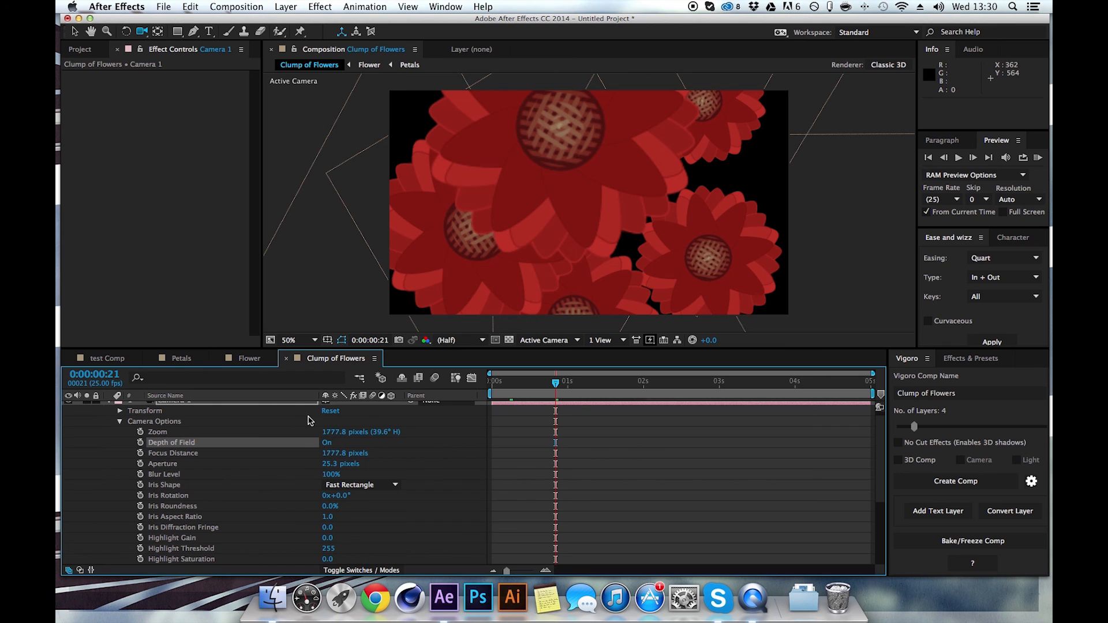
drag(329, 466, 285, 462)
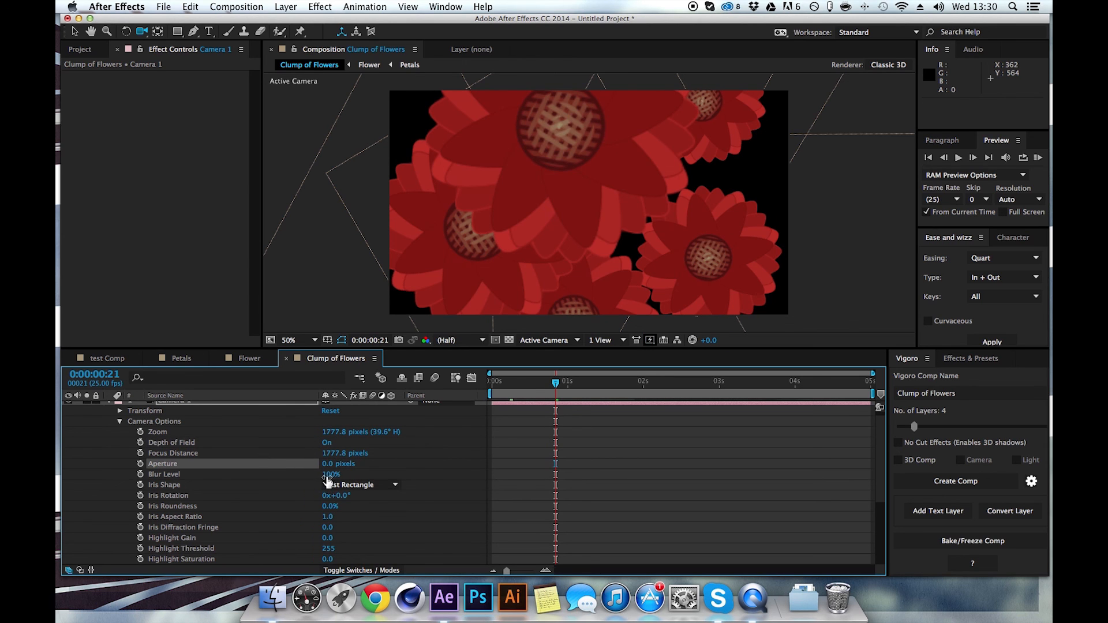
drag(332, 464, 445, 465)
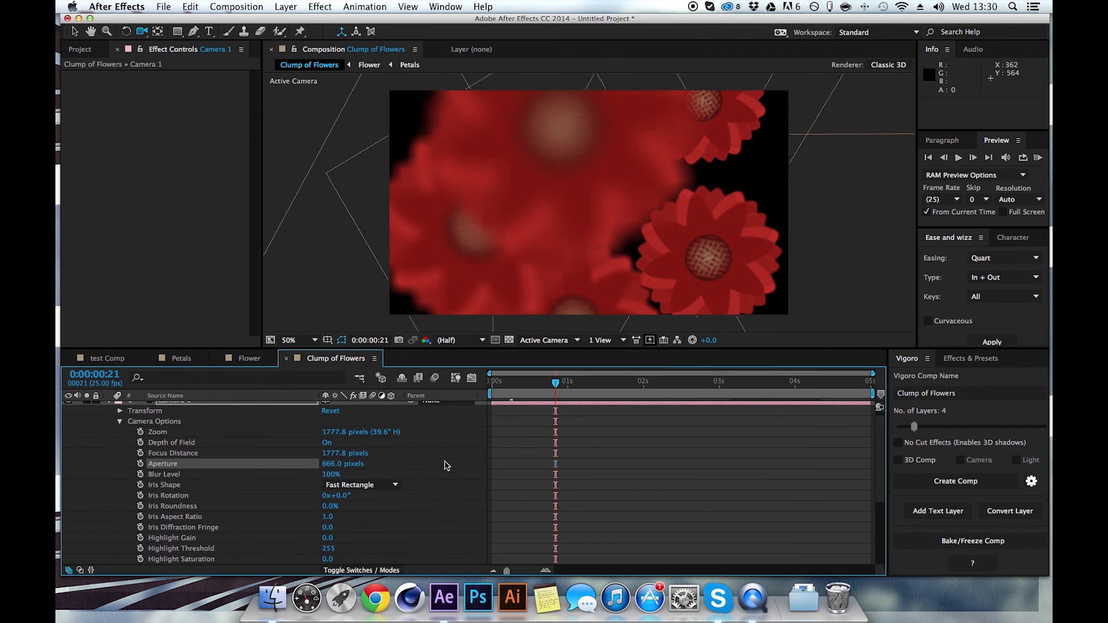
Step: Set Camera 1's Blur Level to 117%, Zoom to 1472.8 pixels and Focus Distance to 1638.8 pixels, and reposition the camera slightly
click(330, 473)
drag(331, 439, 155, 445)
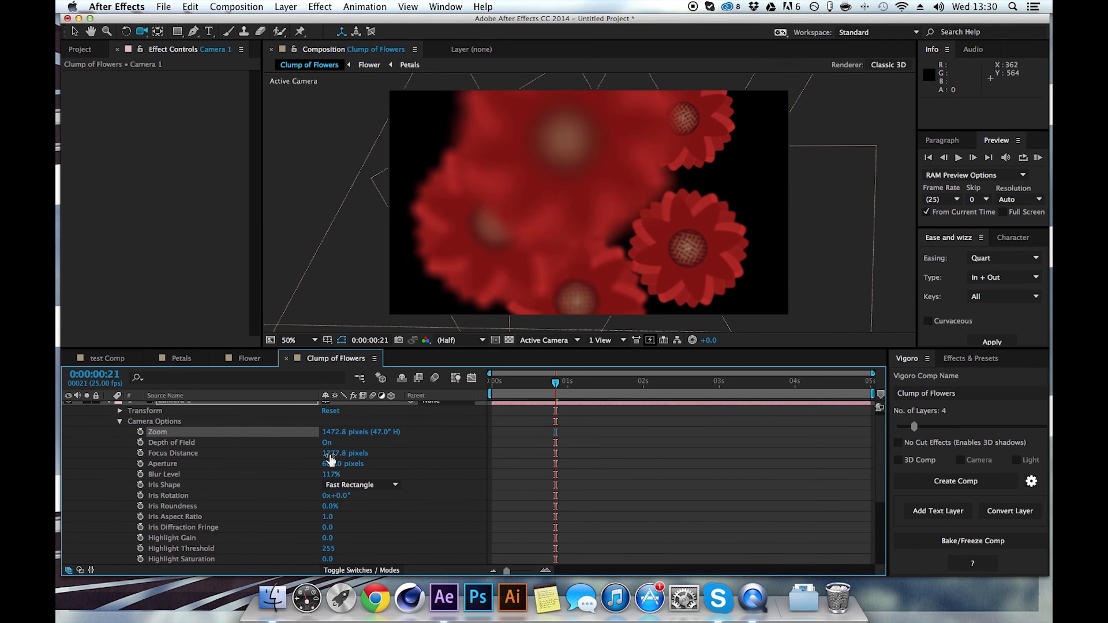
drag(330, 455, 249, 461)
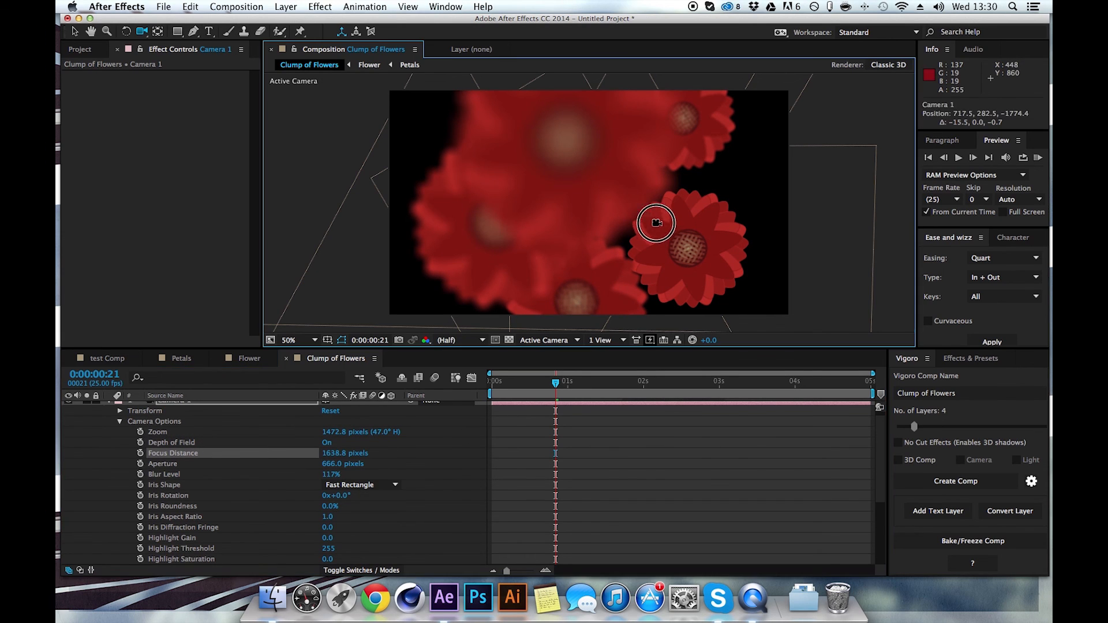
drag(631, 213, 658, 228)
Step: Render a RAM preview of the Clump of Flowers comp from 0:00:00:00 and play back the rendered frames
drag(534, 385, 491, 384)
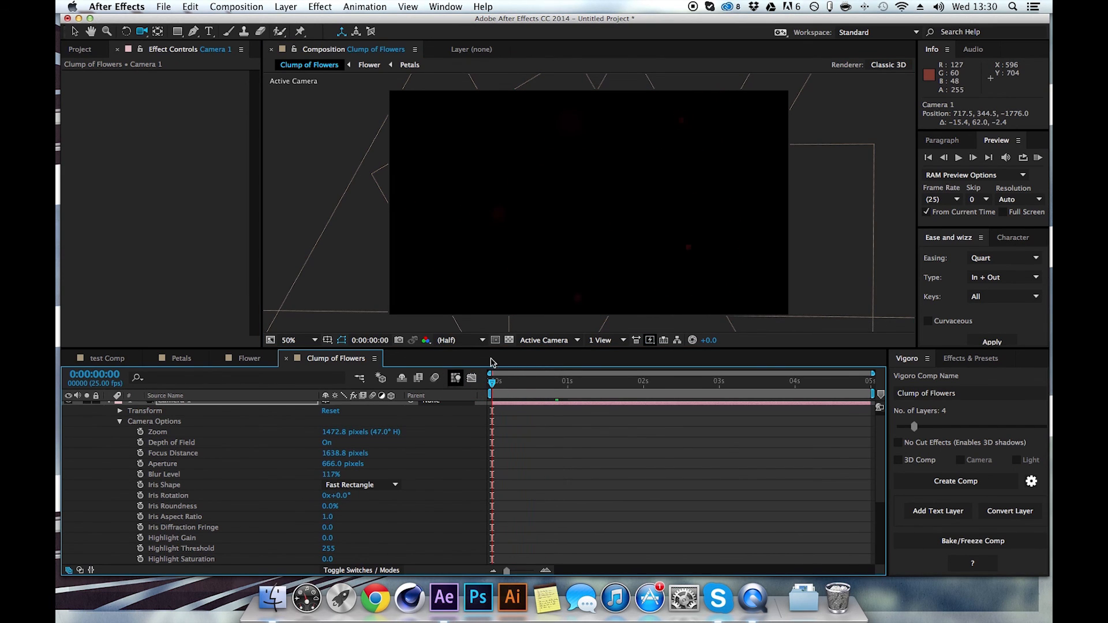
click(1036, 162)
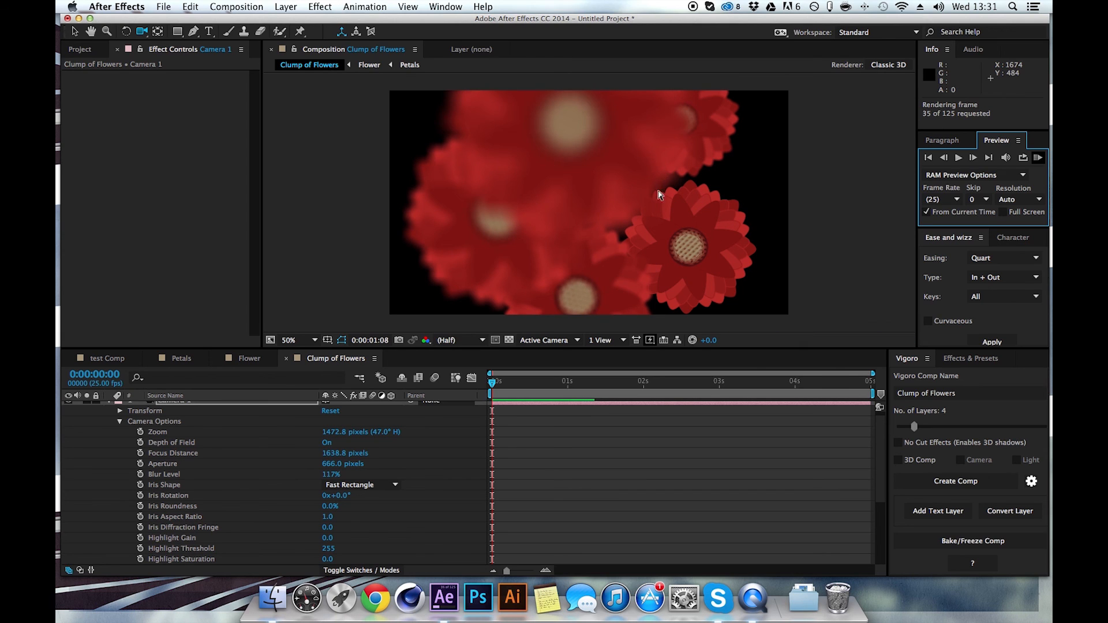
click(1038, 158)
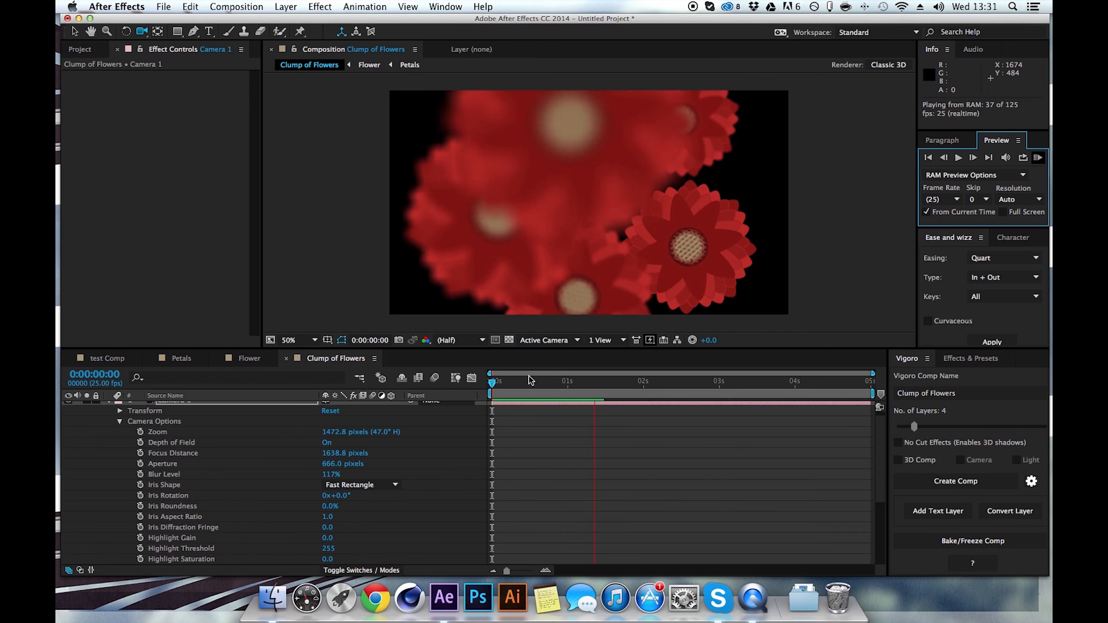
Step: Move the current time to 0:00:01:05 and collapse Camera 1's properties in the layer list
click(563, 391)
drag(564, 392, 583, 390)
scroll(186, 414, up, 1)
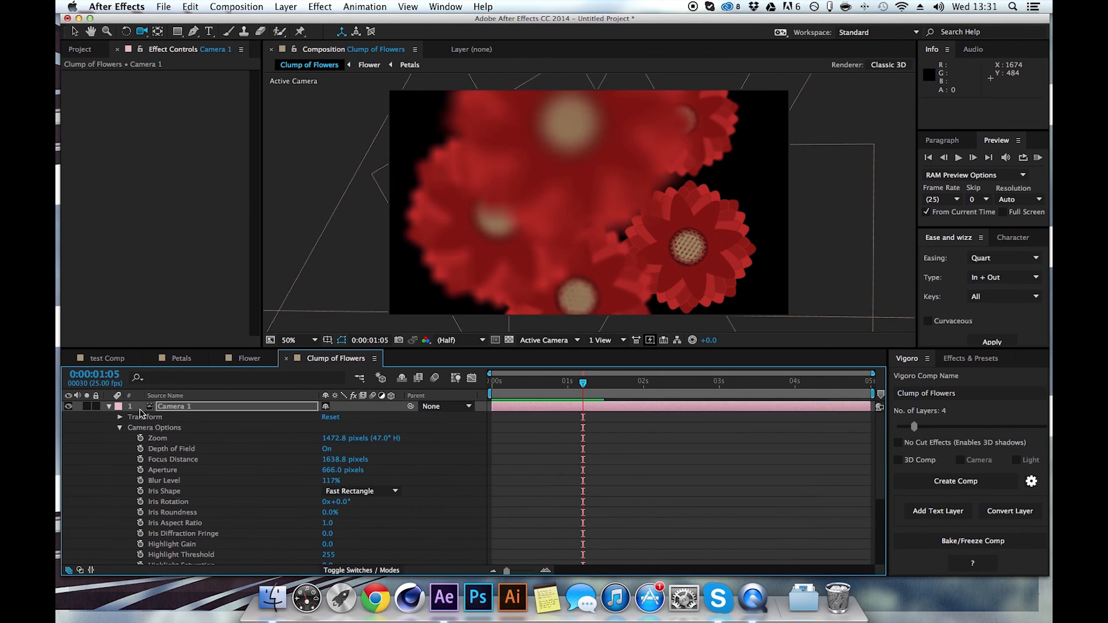
click(109, 406)
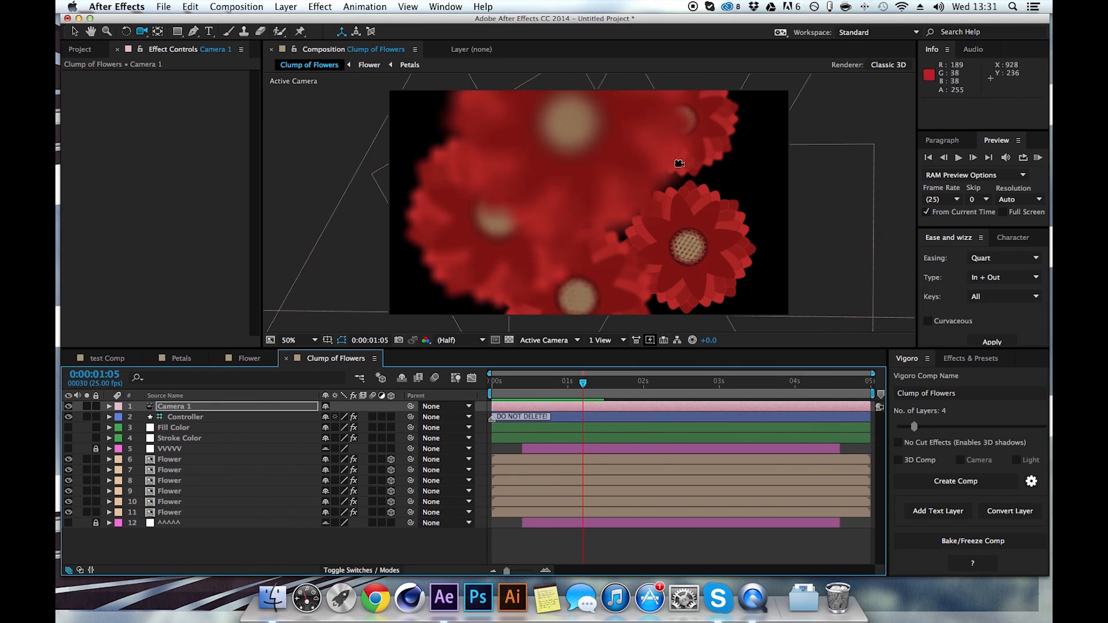